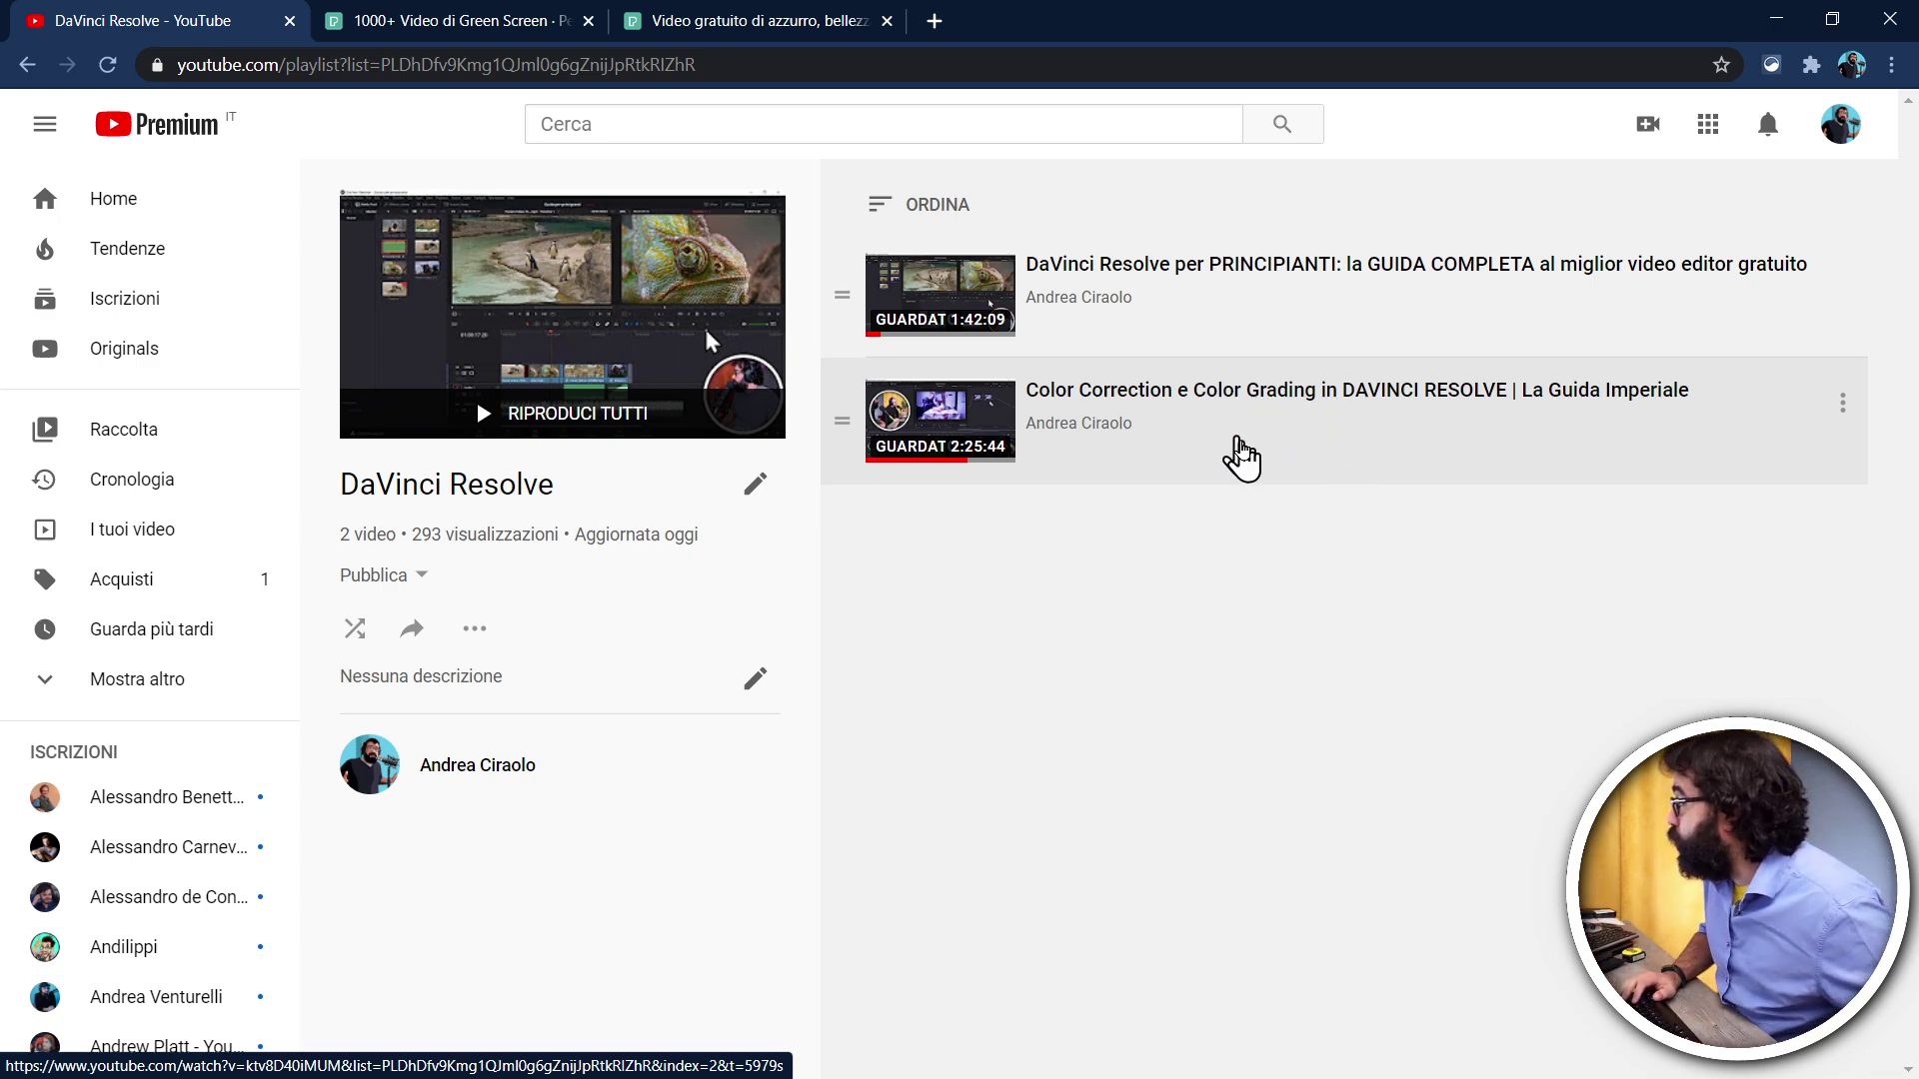
Scroll through the Pexels green screen video results, then bring up the free beach-and-waves video page
left_click(400, 18)
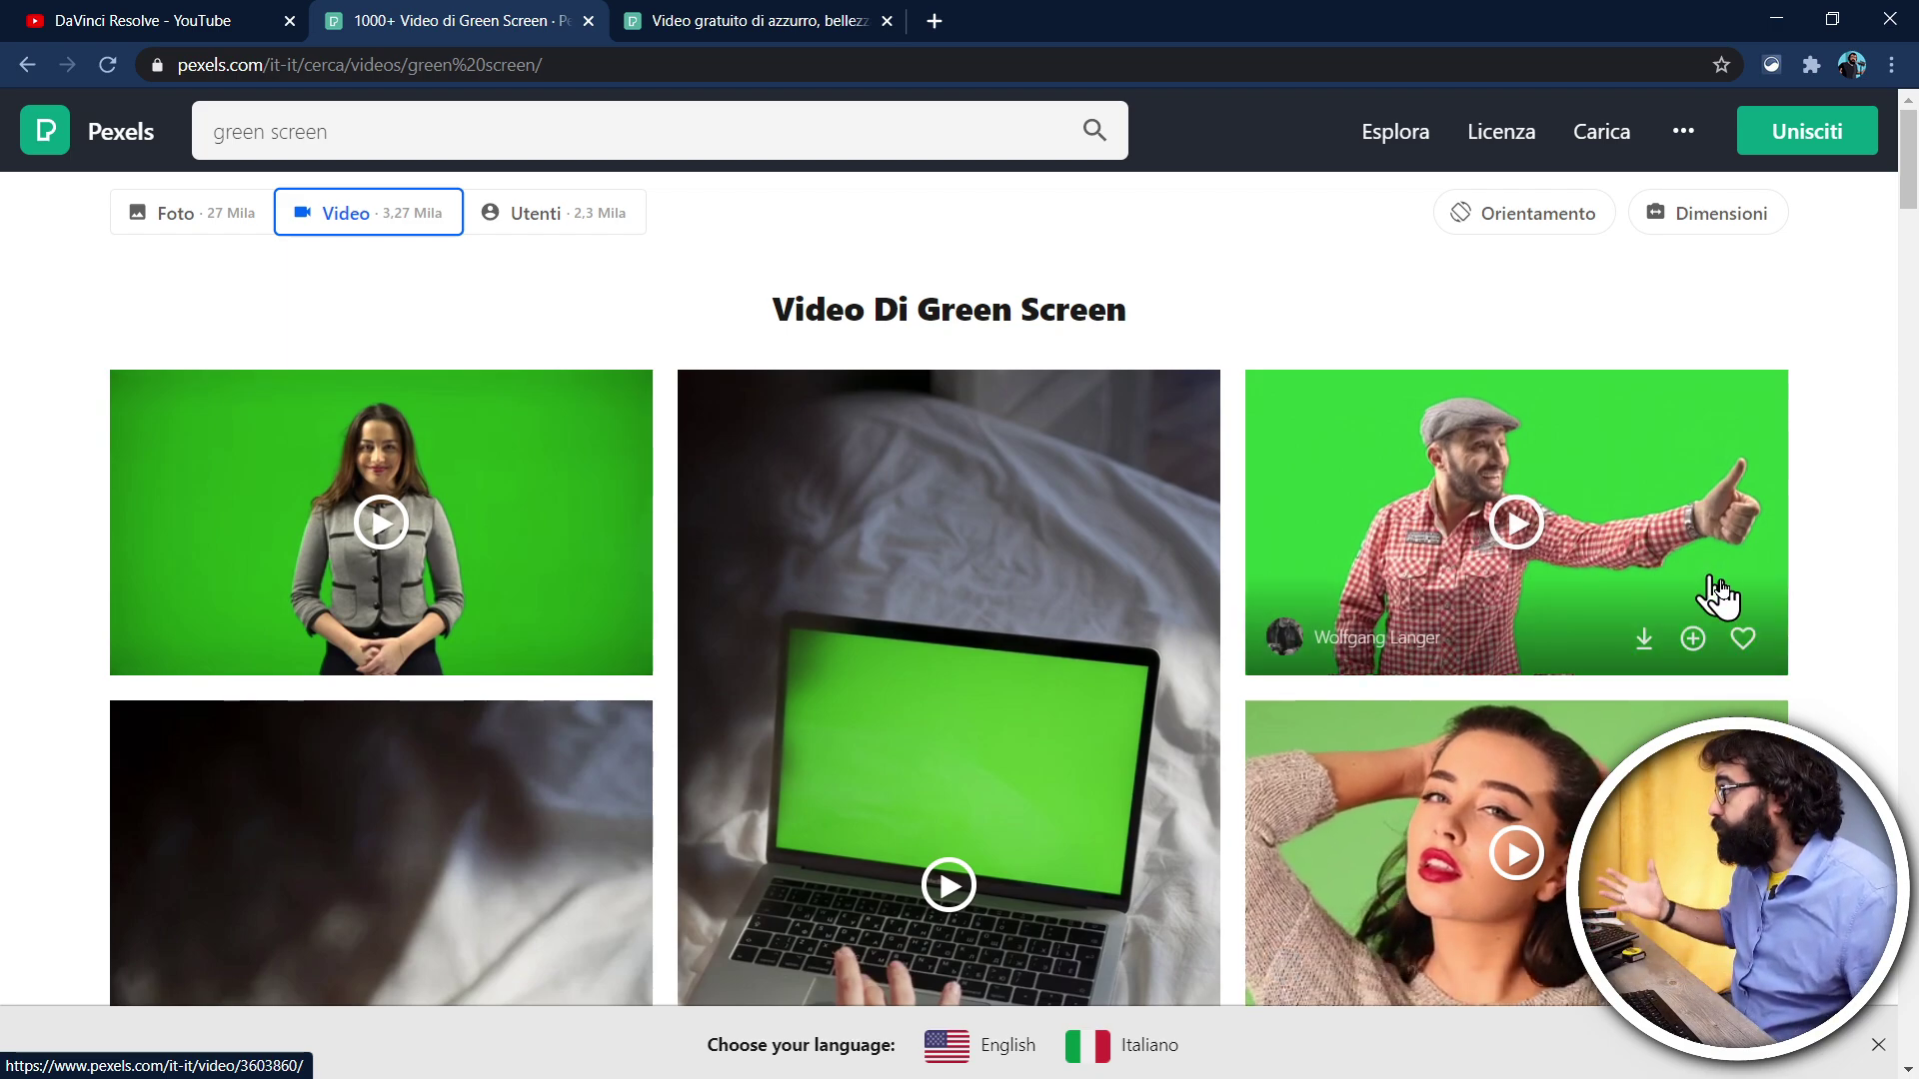
scroll(1856, 580, "down", 5)
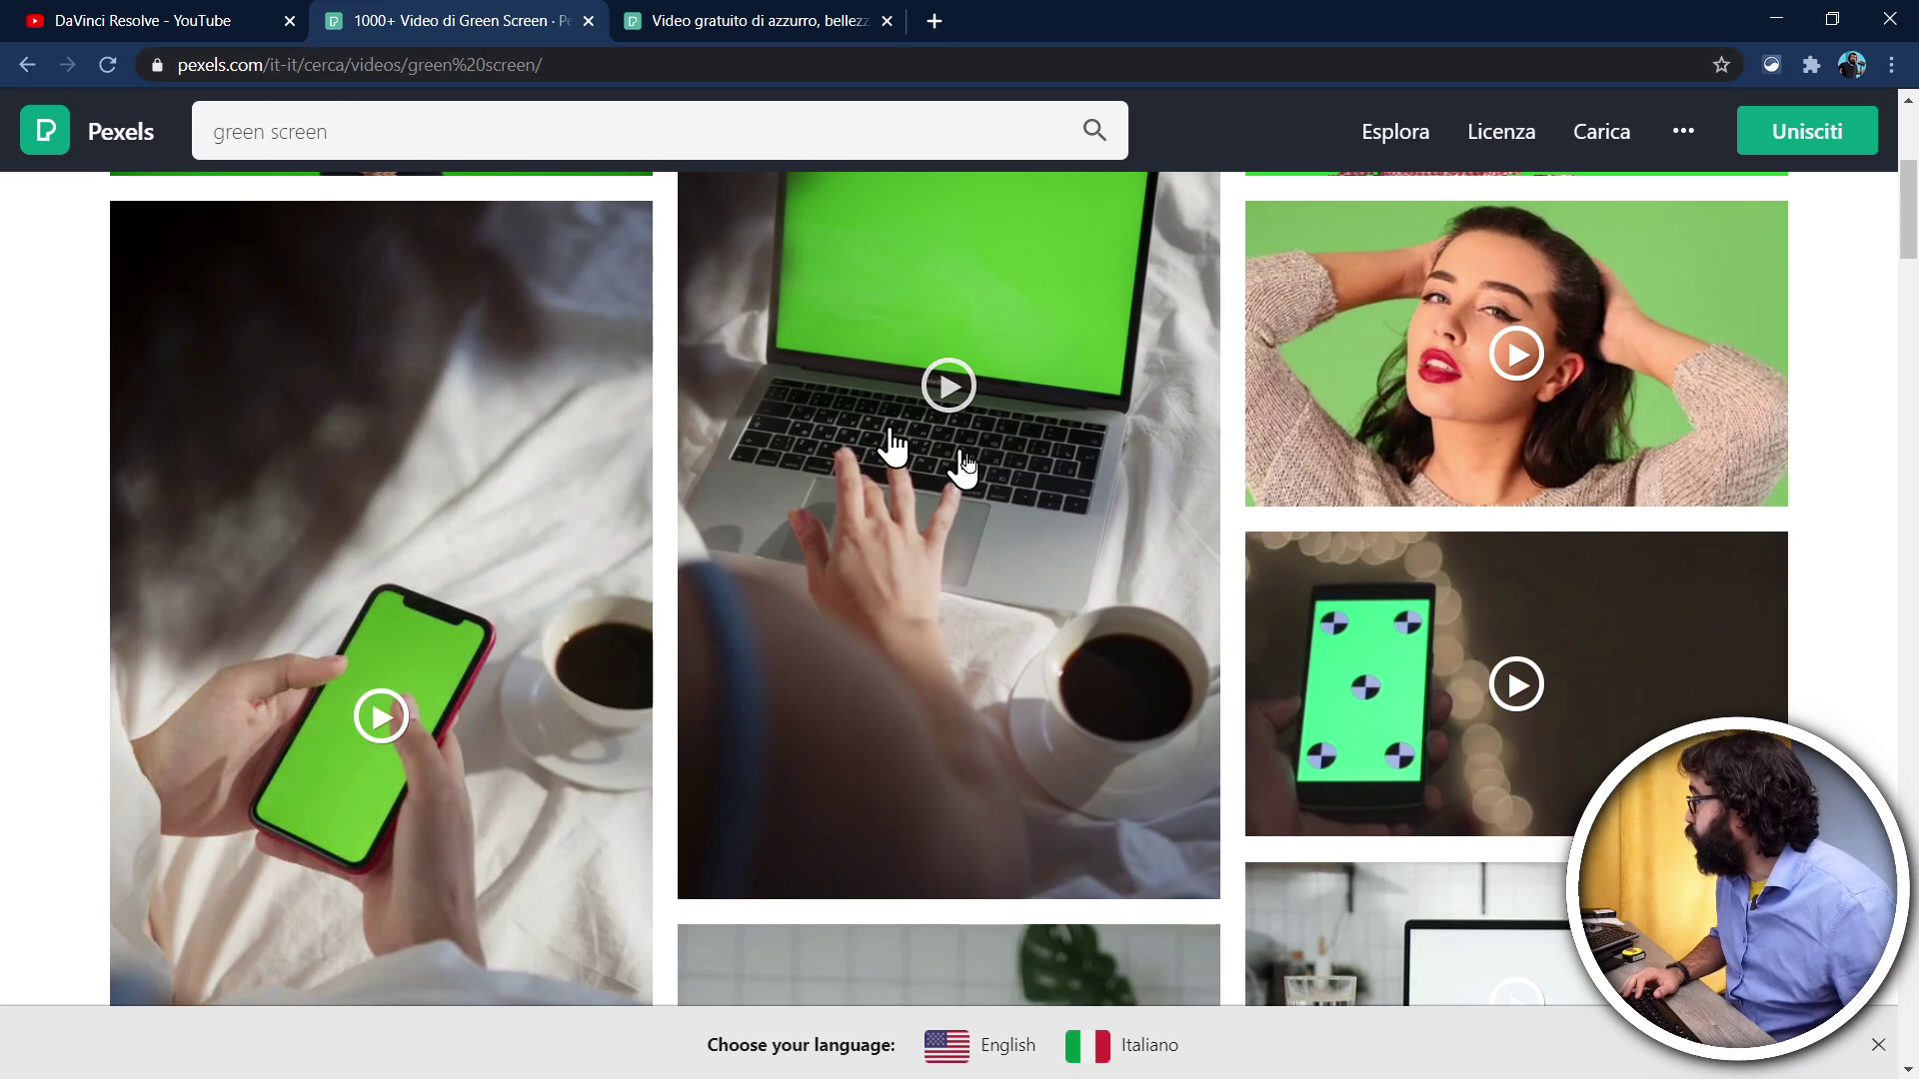
scroll(1284, 580, "down", 5)
scroll(1393, 600, "down", 5)
scroll(1563, 663, "down", 5)
scroll(1619, 686, "down", 5)
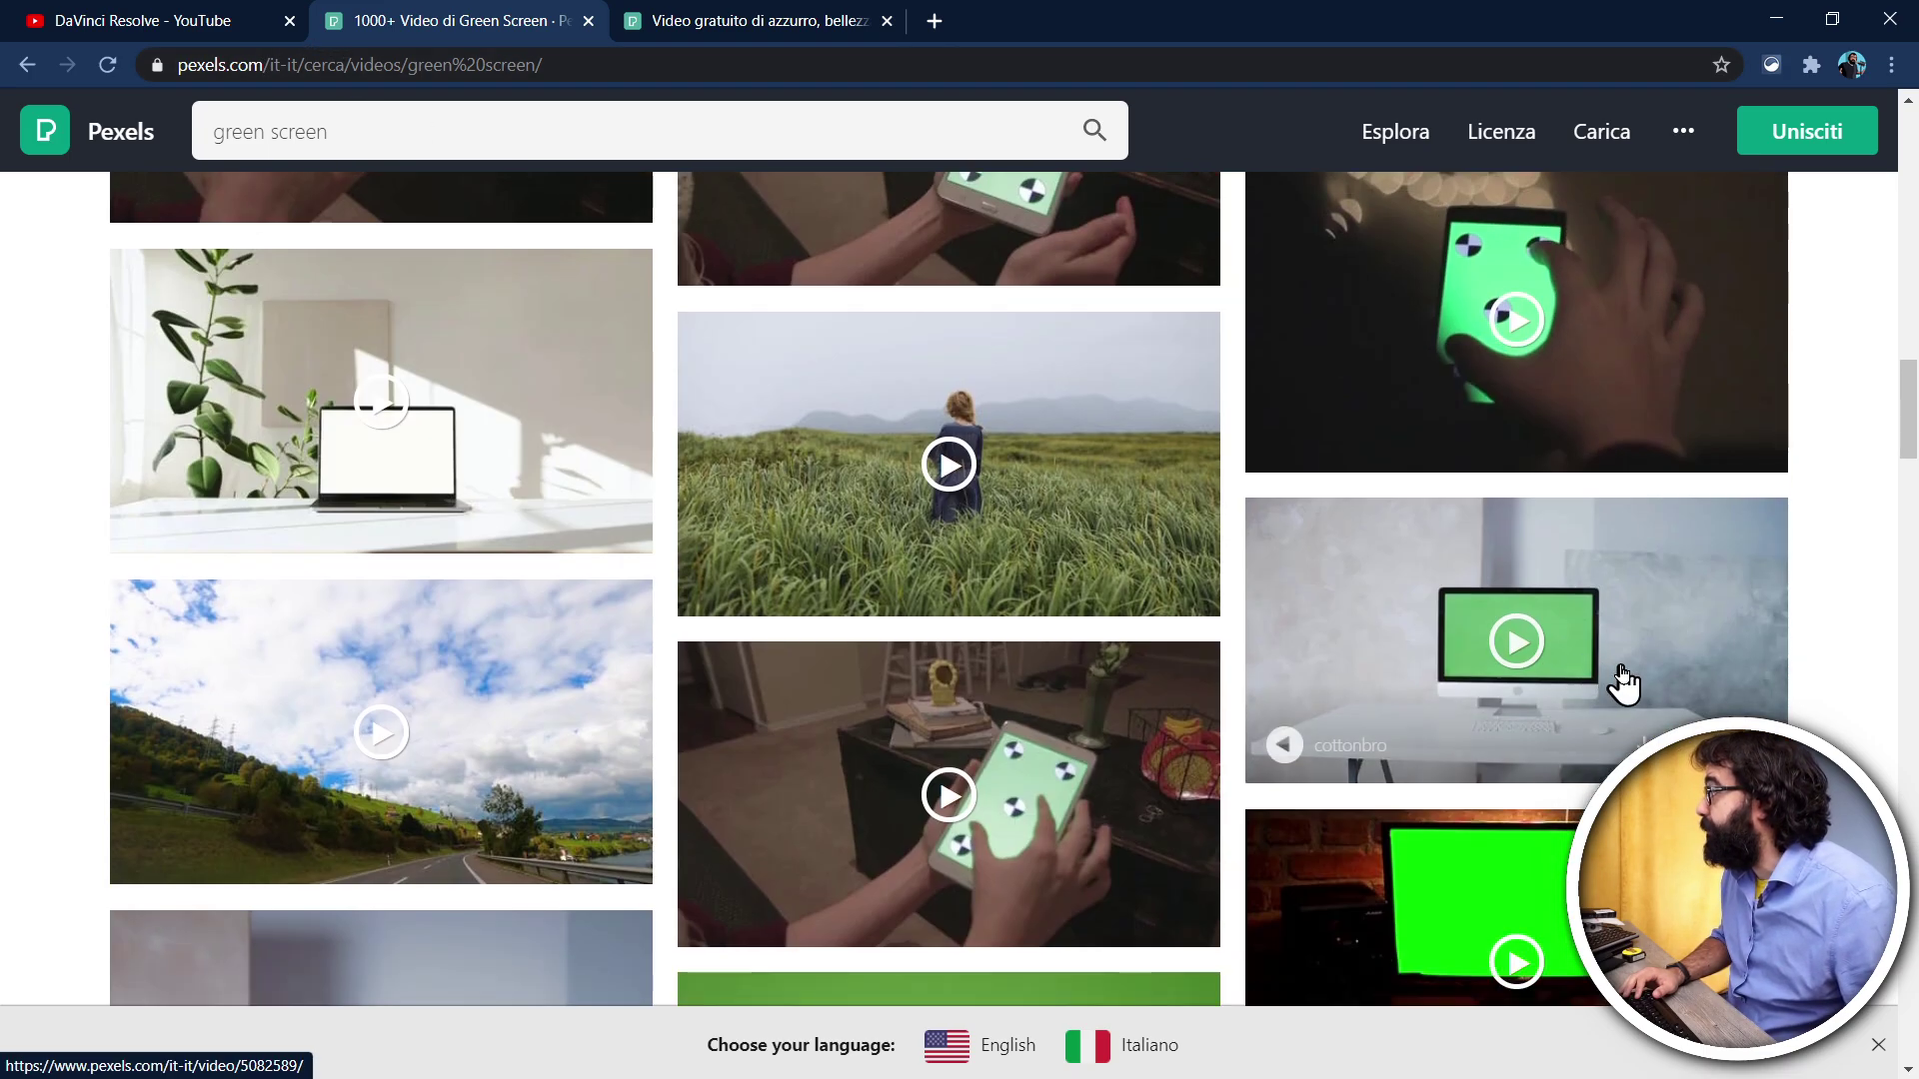
scroll(1655, 710, "down", 5)
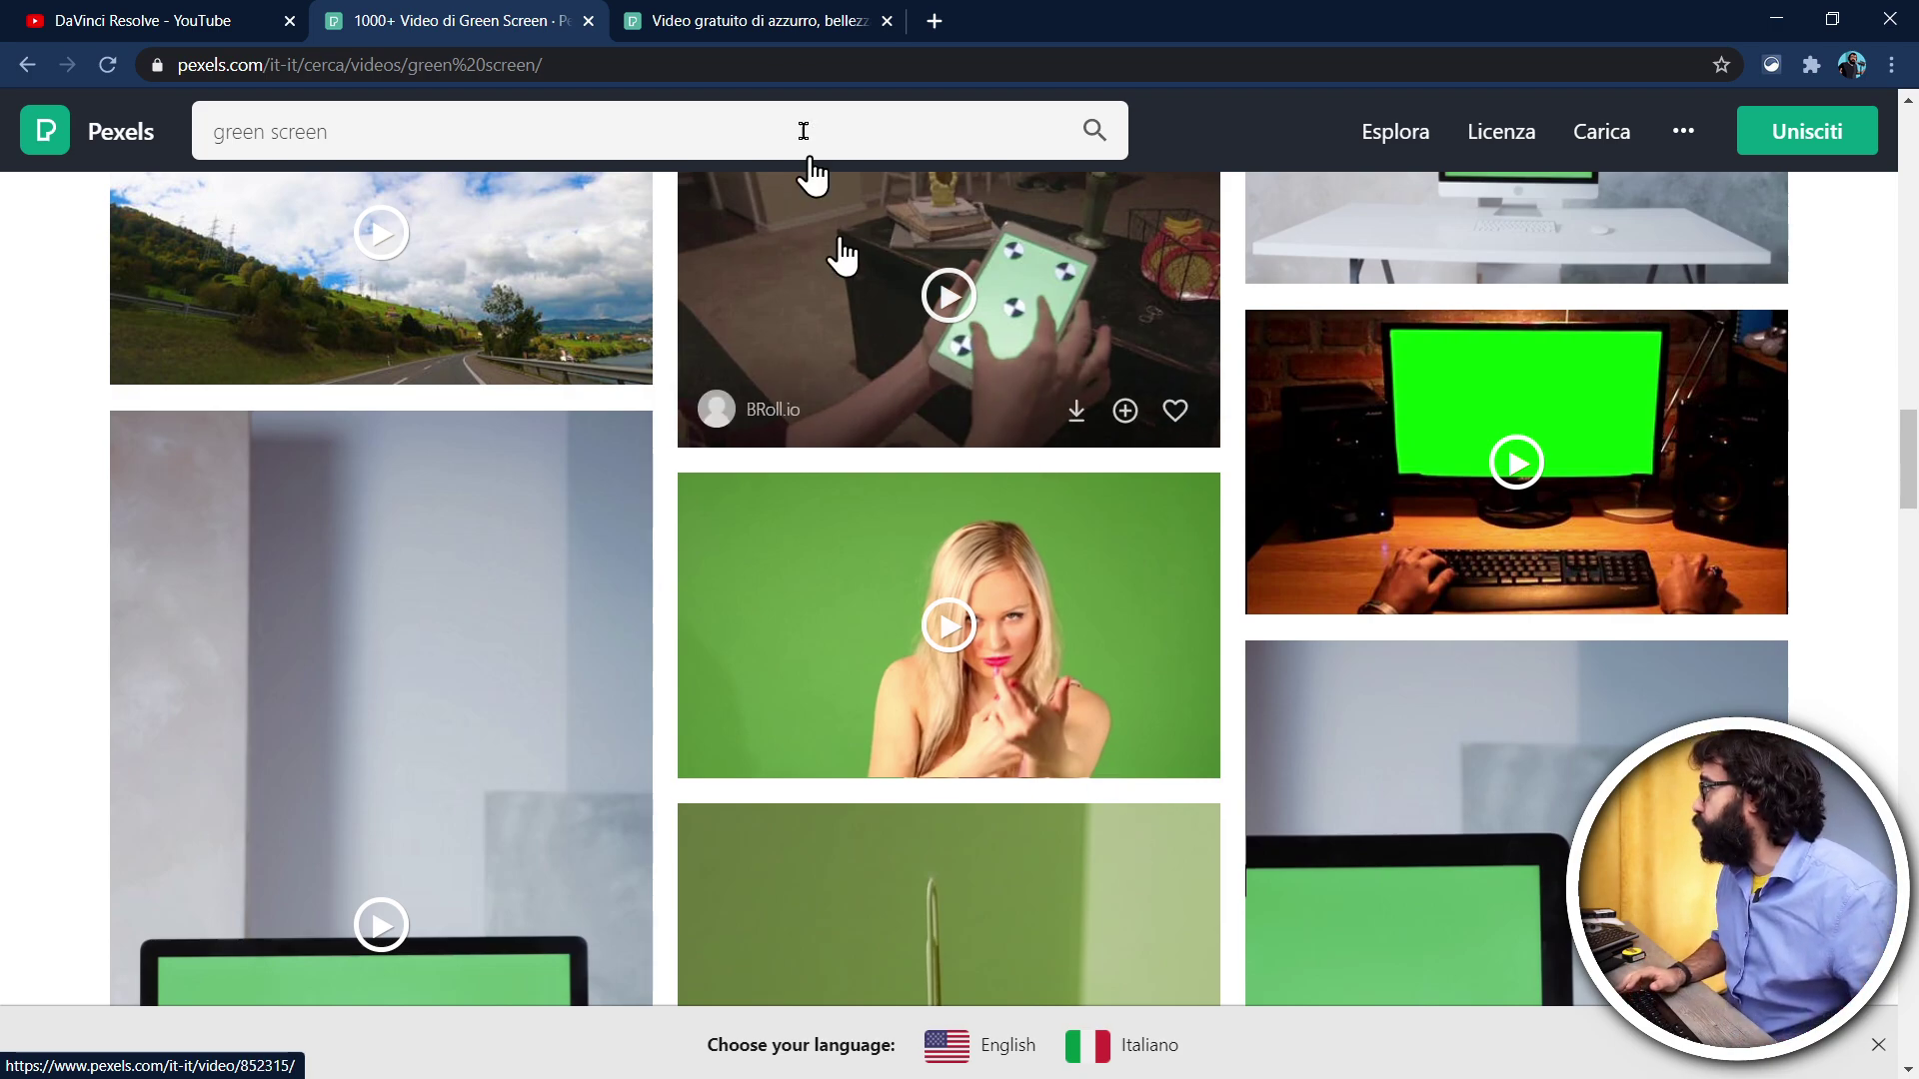
left_click(769, 20)
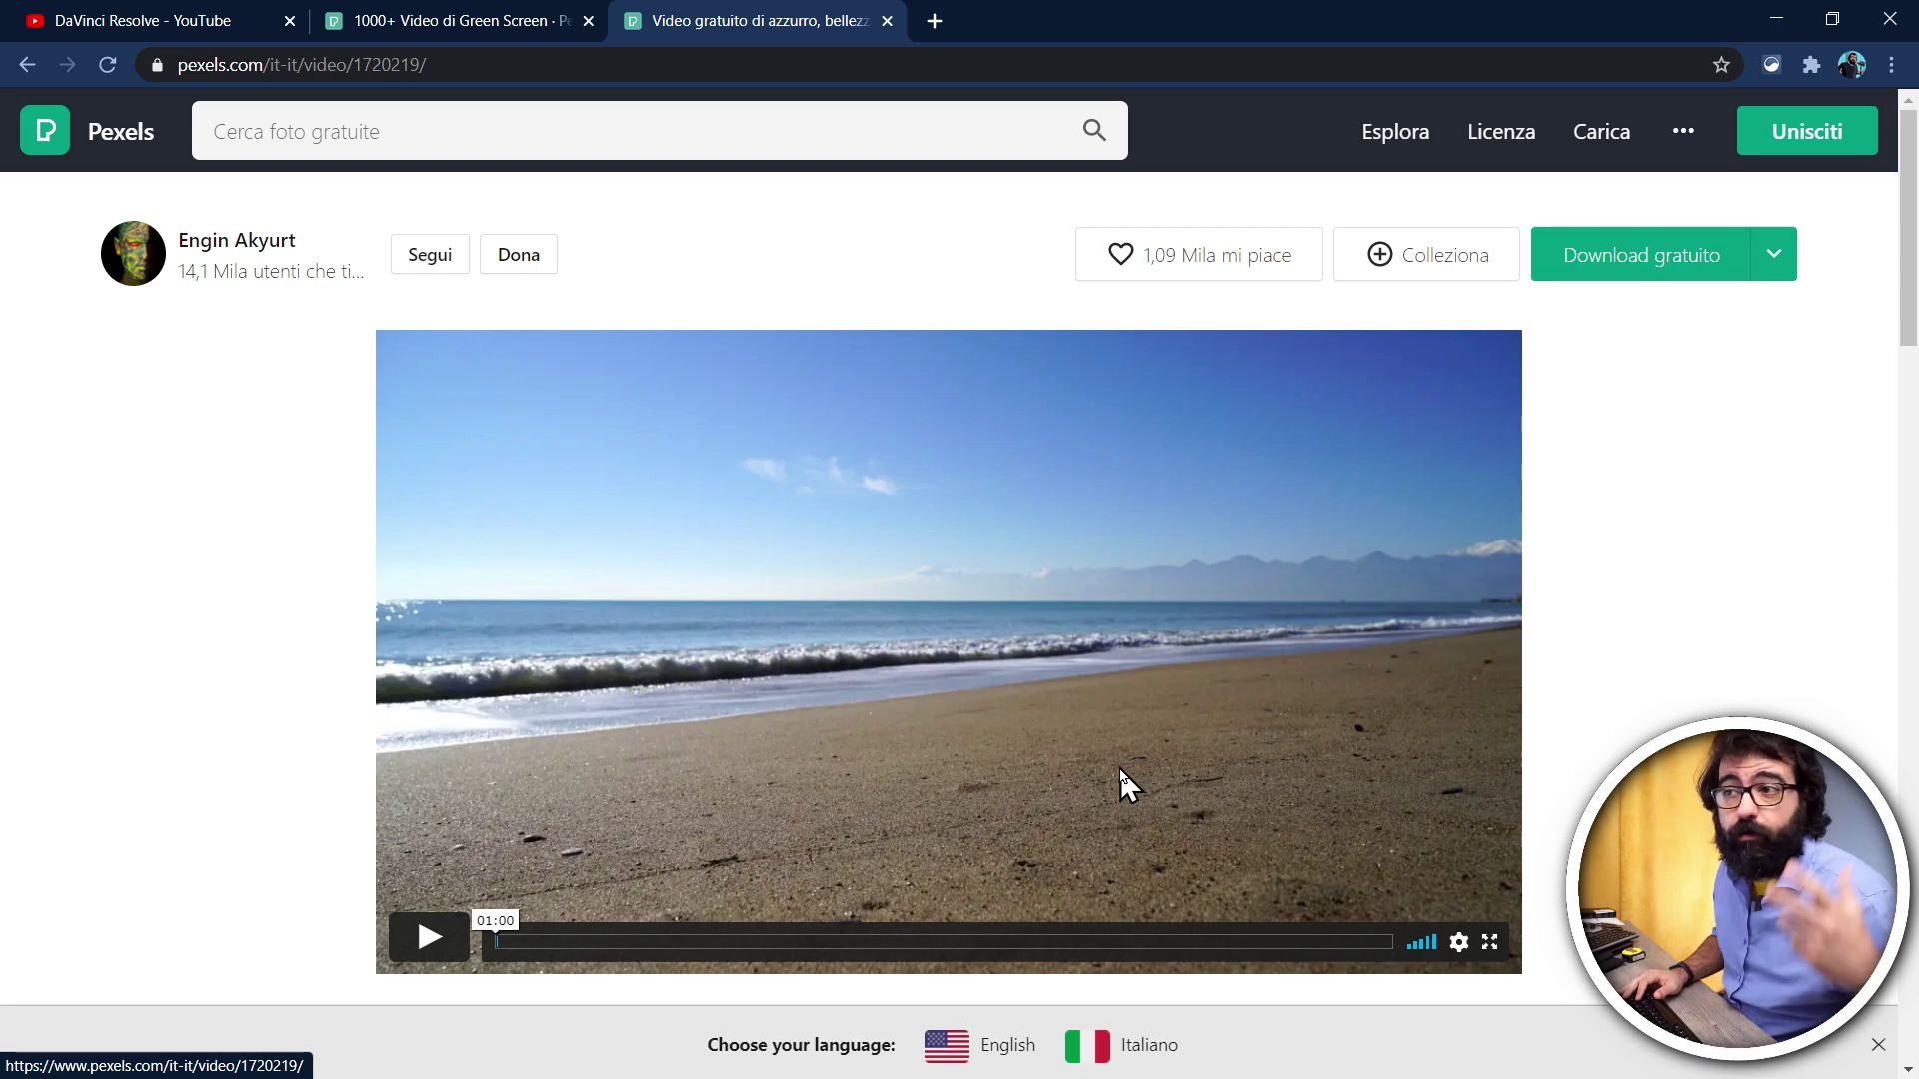
Import the green-screen production clip and the Pexels beach clip into the Media Pool, then go to the Edit page
left_click(1761, 30)
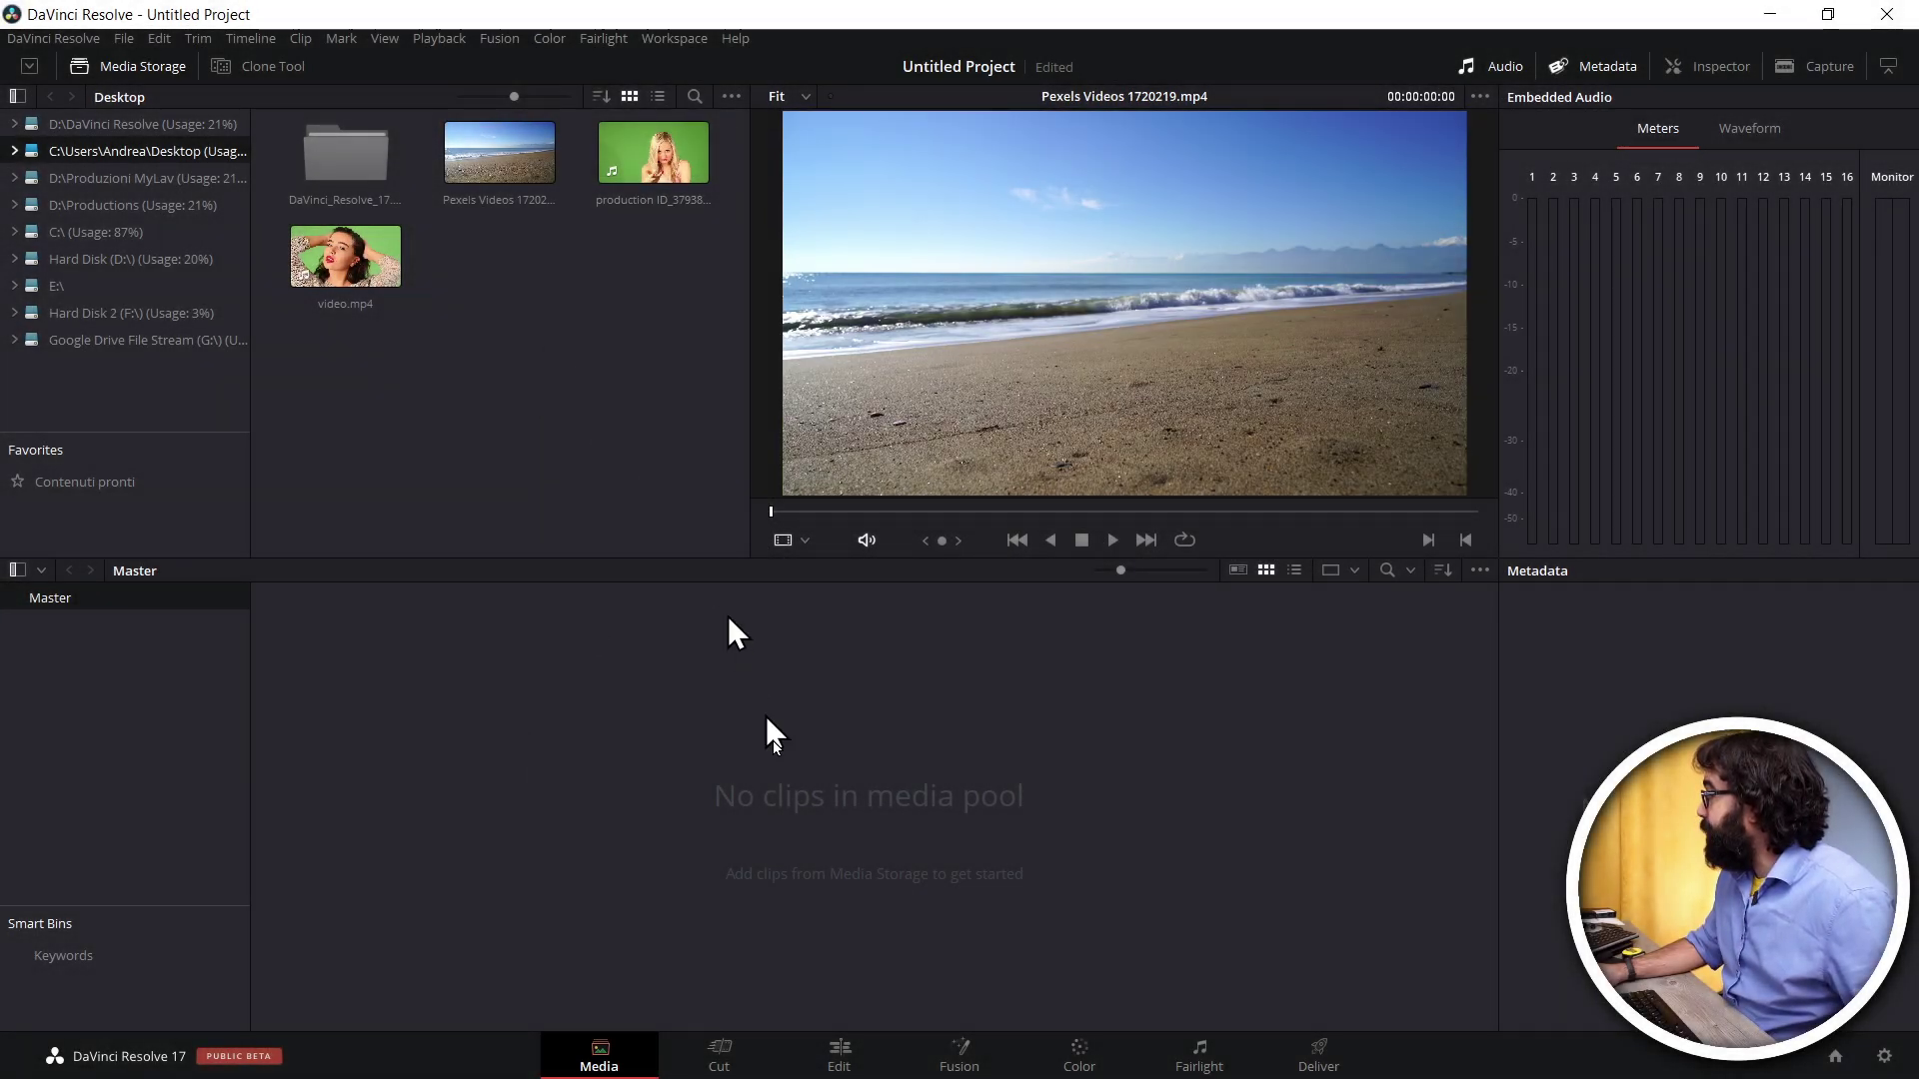
left_click_drag(652, 152, 515, 690)
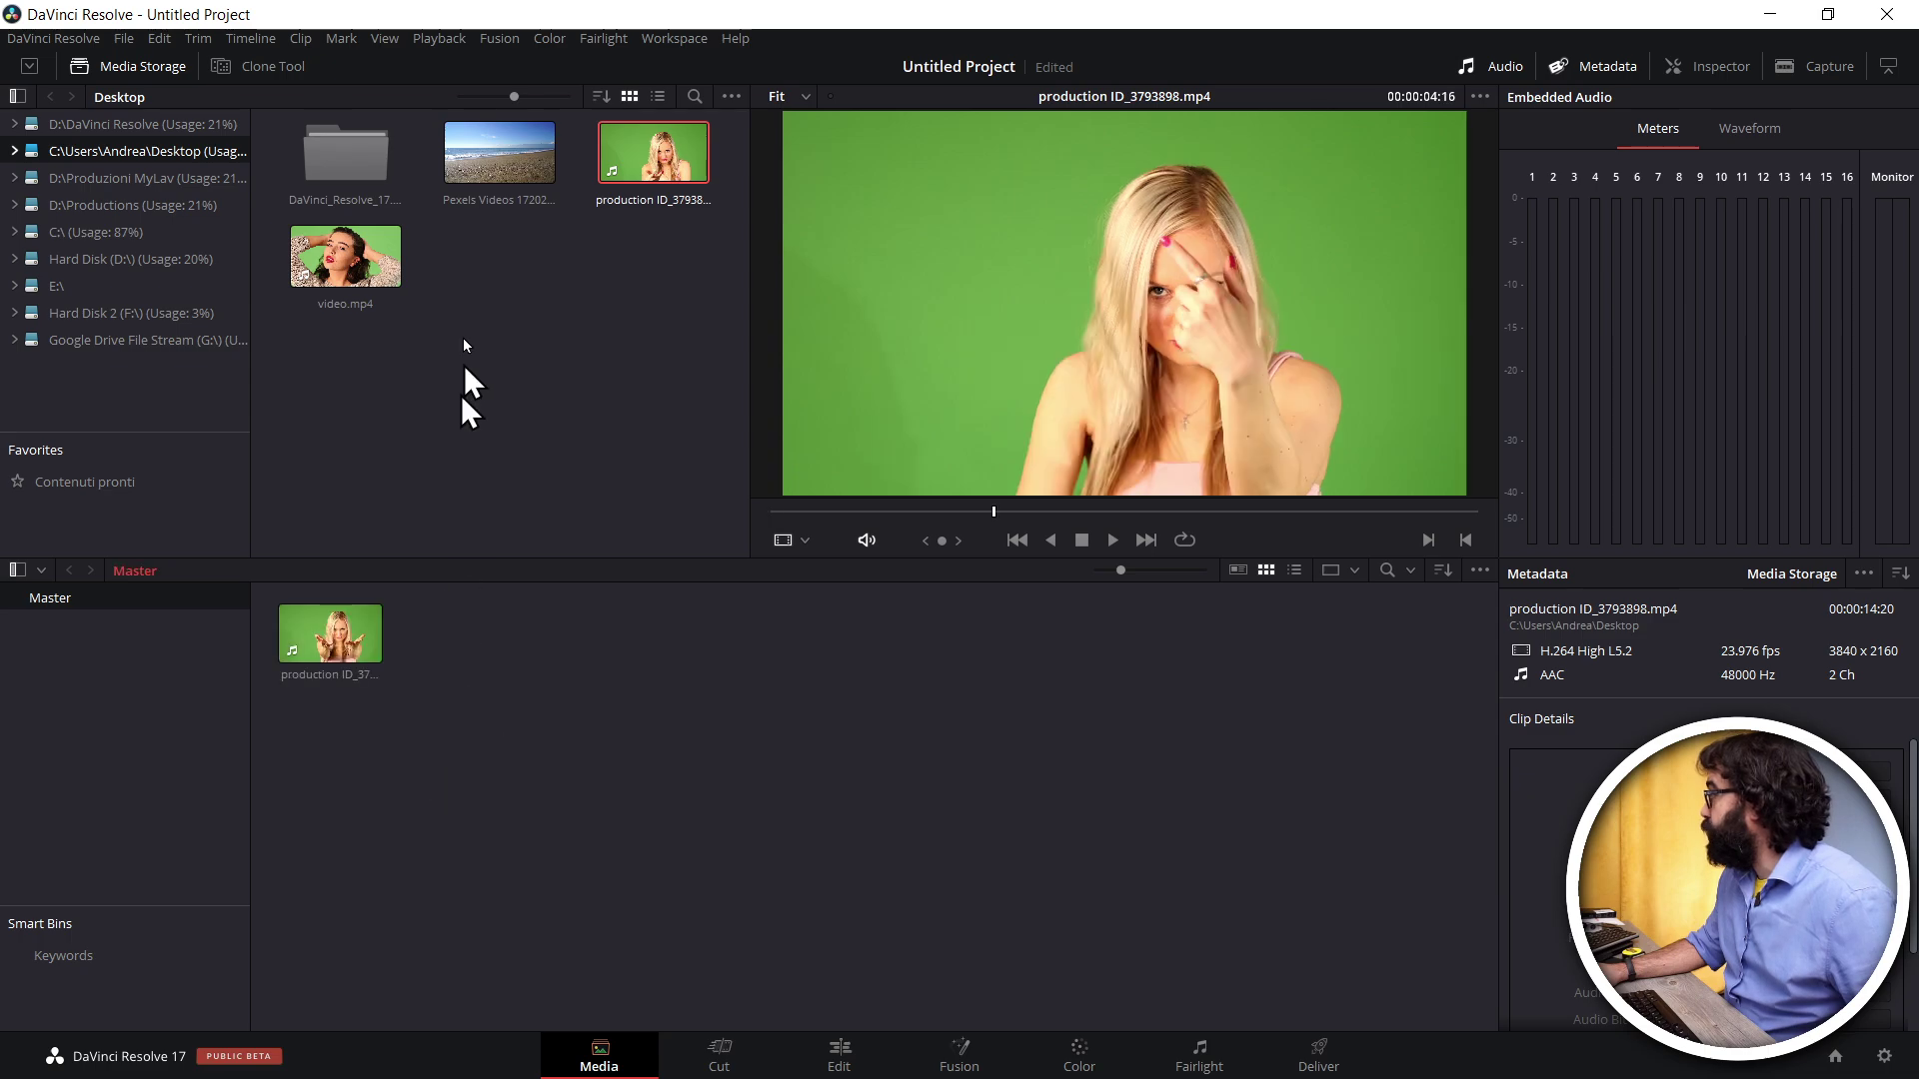
left_click_drag(497, 160, 492, 770)
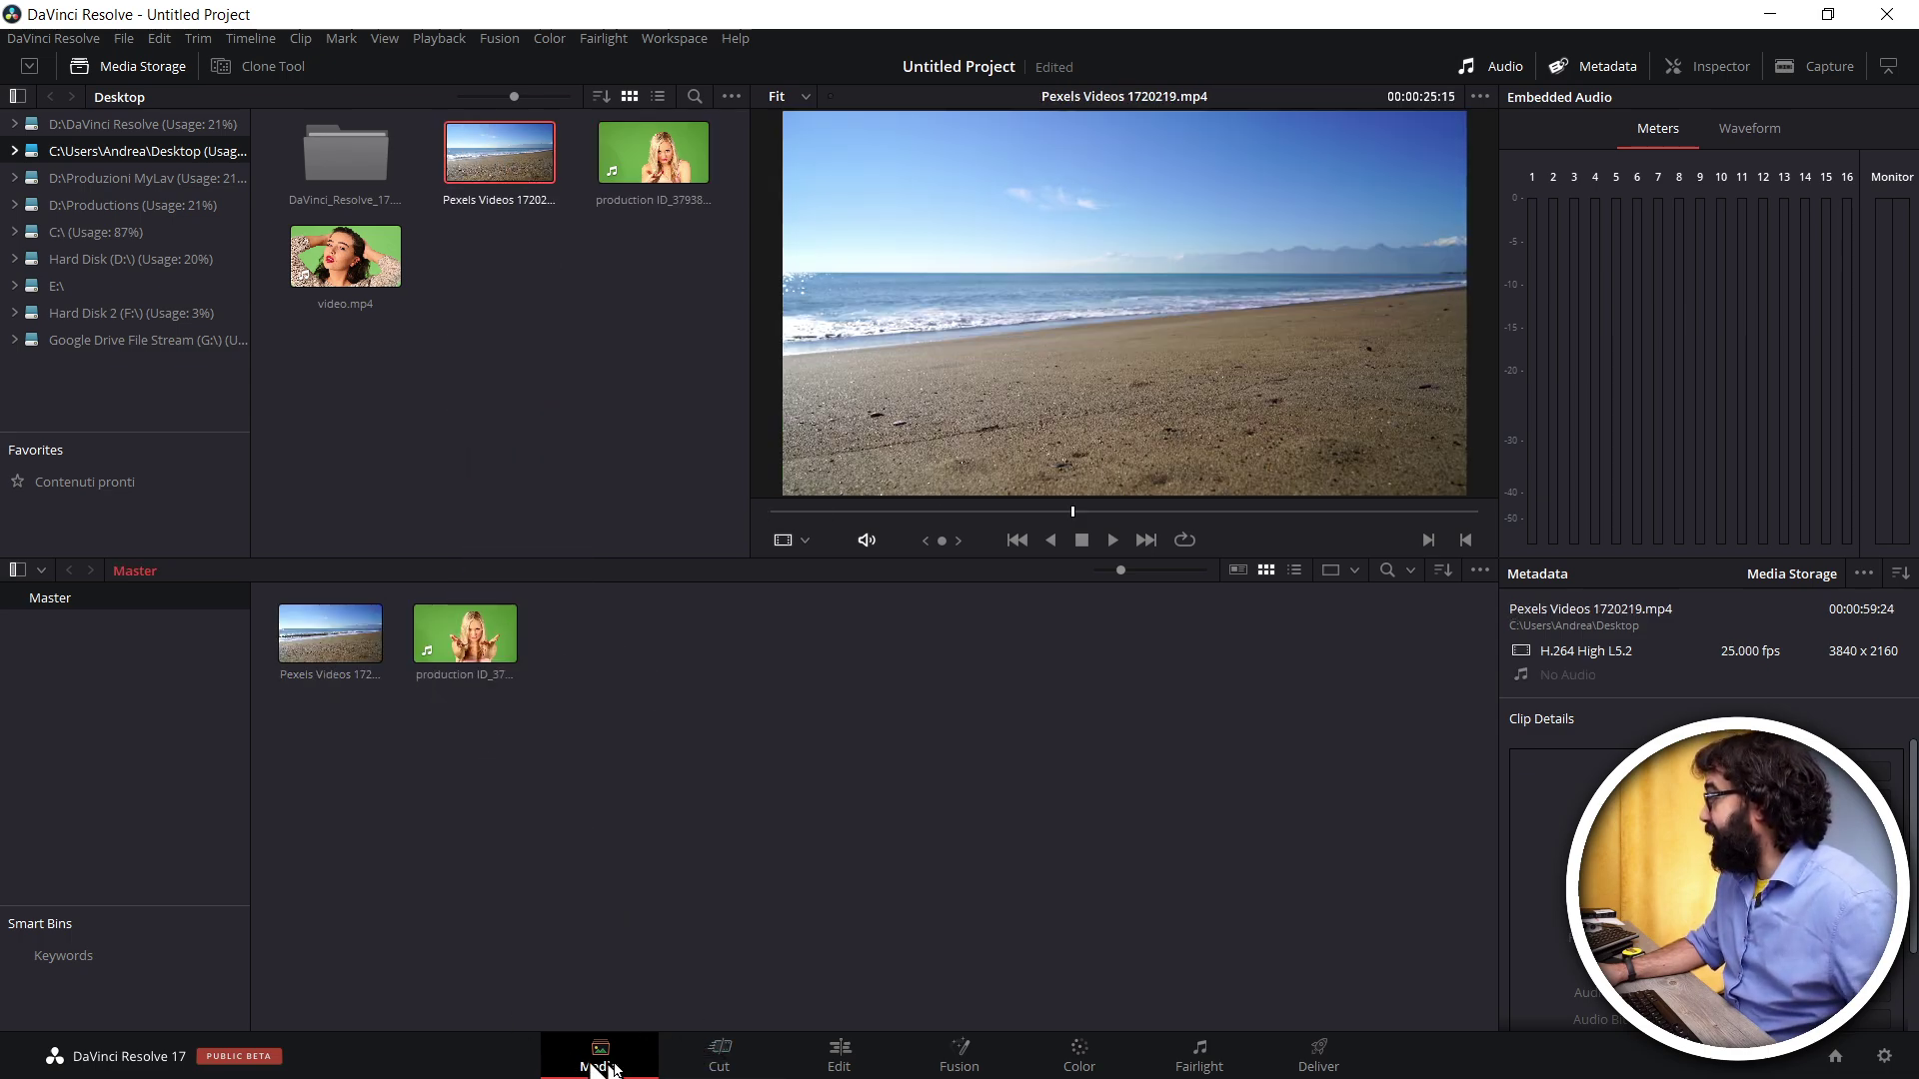
left_click(843, 1065)
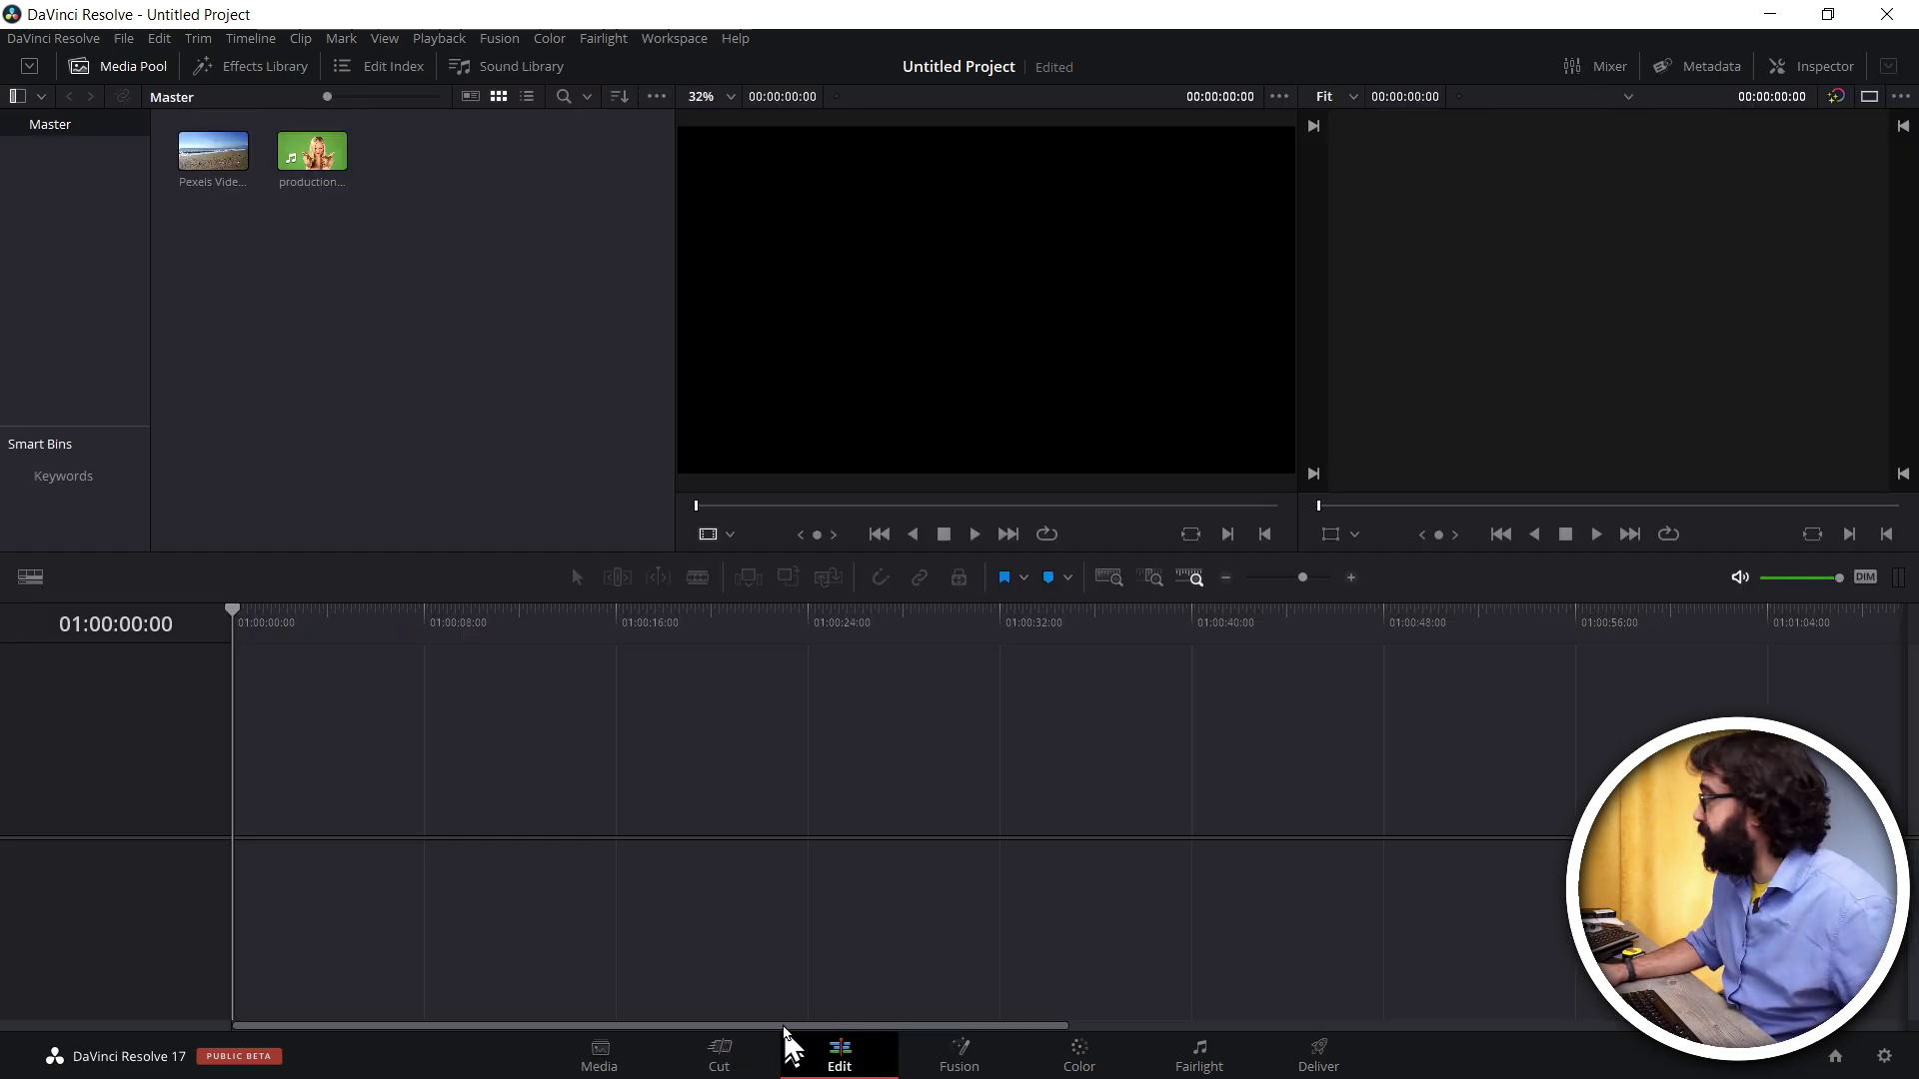
Preview the green-screen clip, place it at the start of Timeline 1 on V1/A1, and select it
double_click(310, 152)
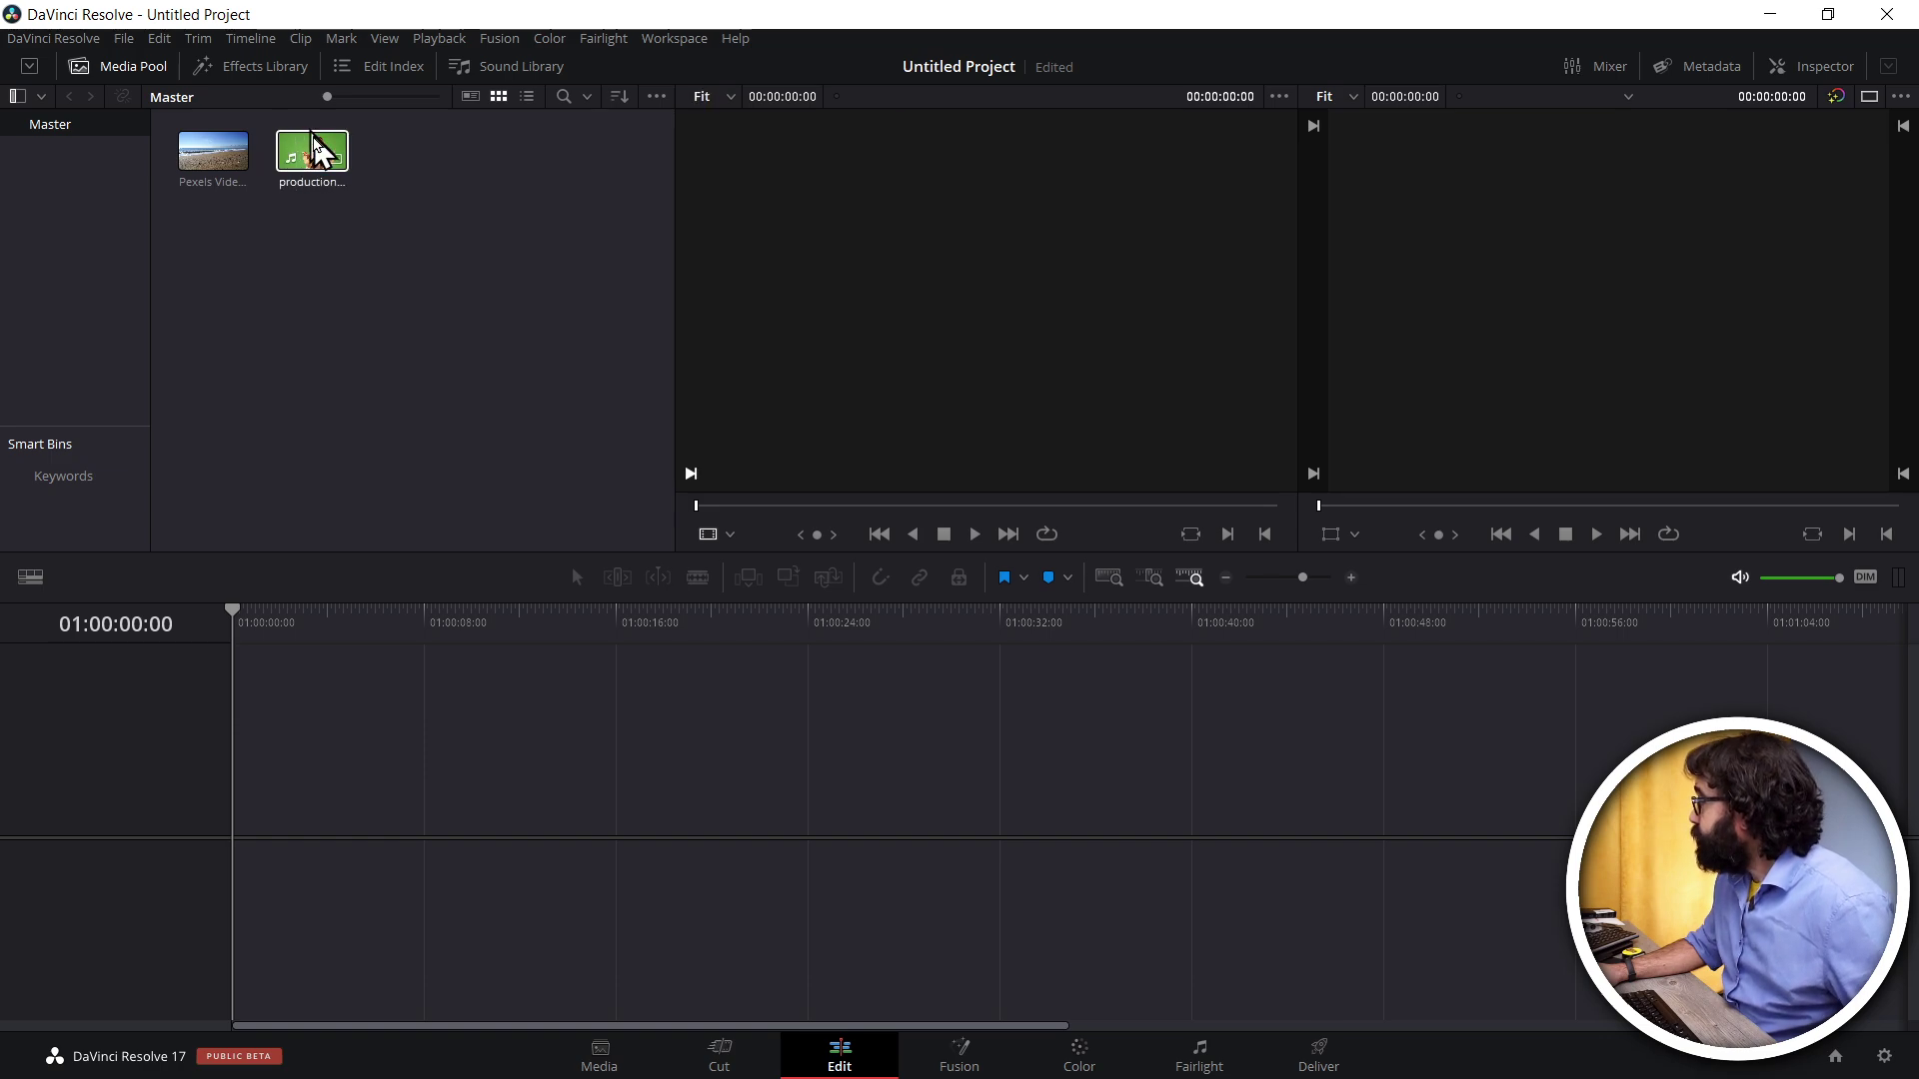
mouse_move(308, 160)
left_mouse_down()
mouse_move(272, 797)
mouse_move(350, 799)
left_mouse_up()
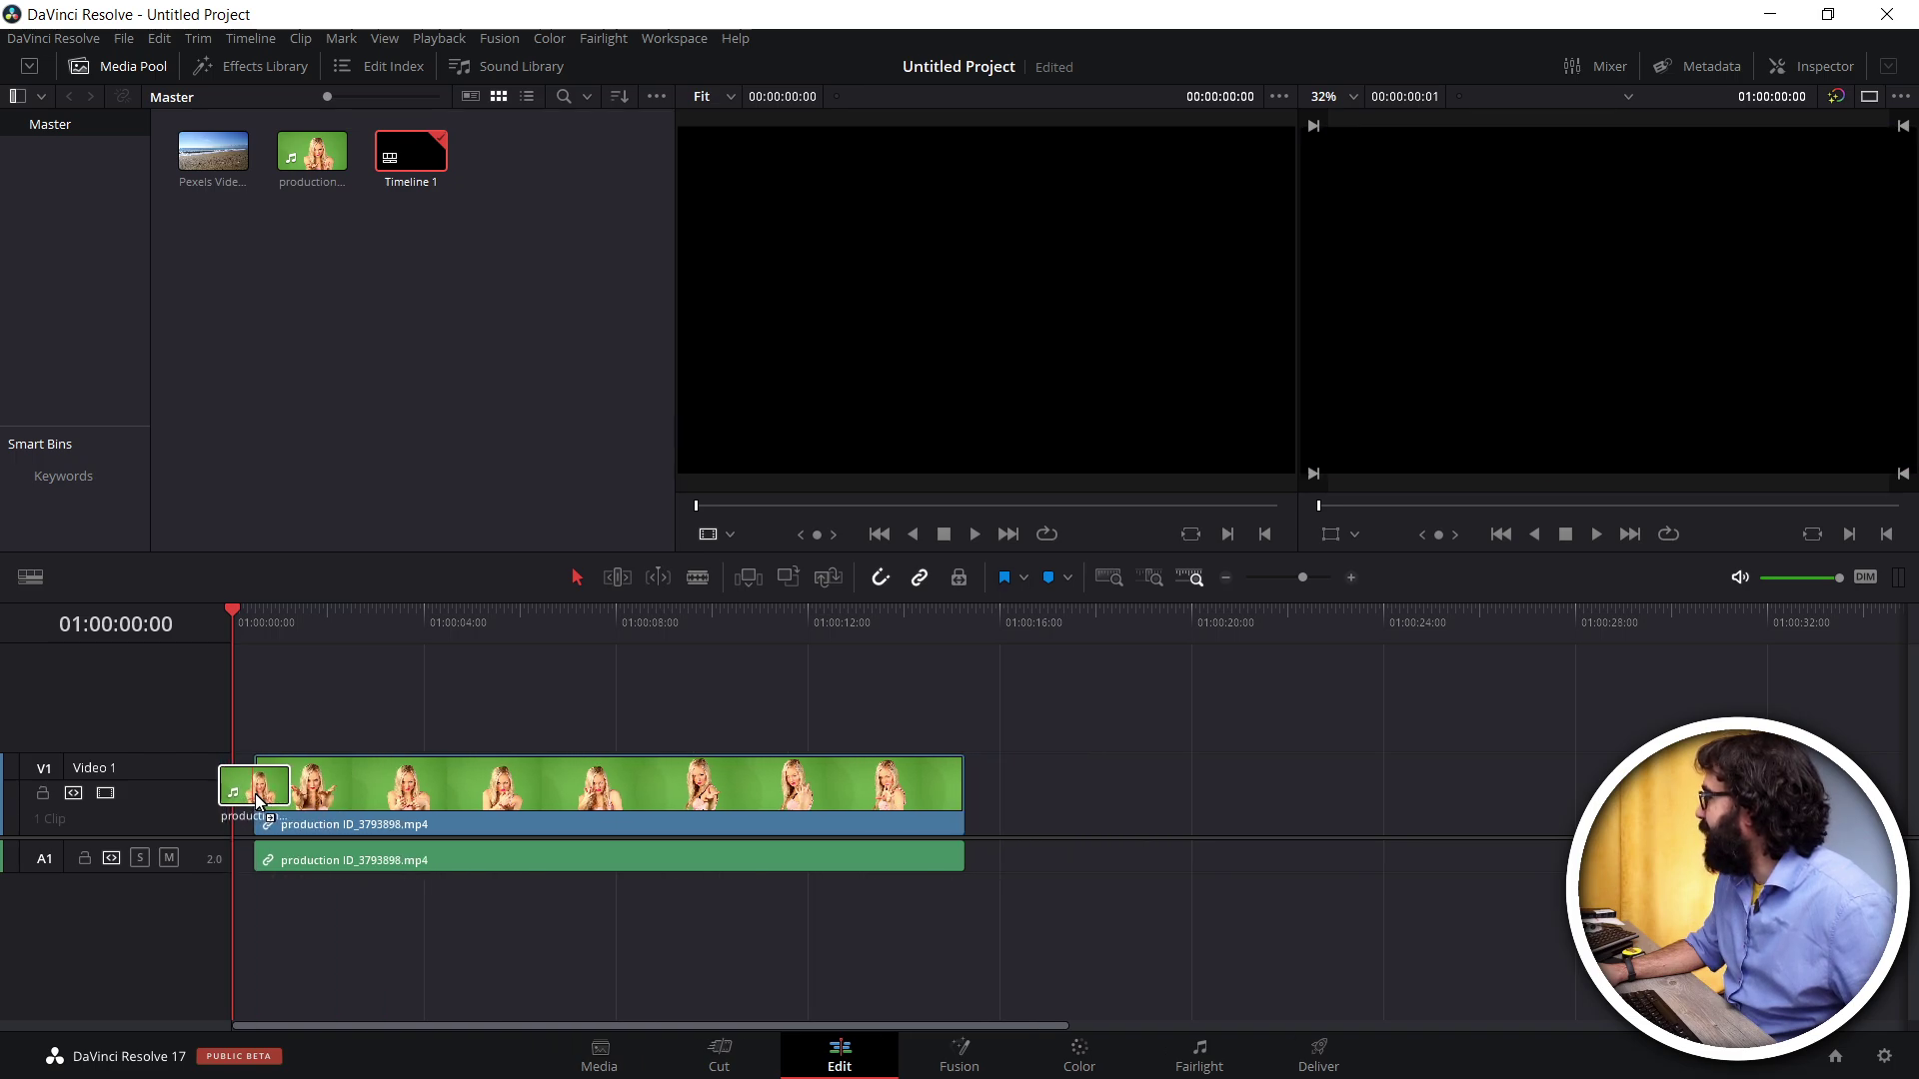
left_click_drag(350, 800, 242, 793)
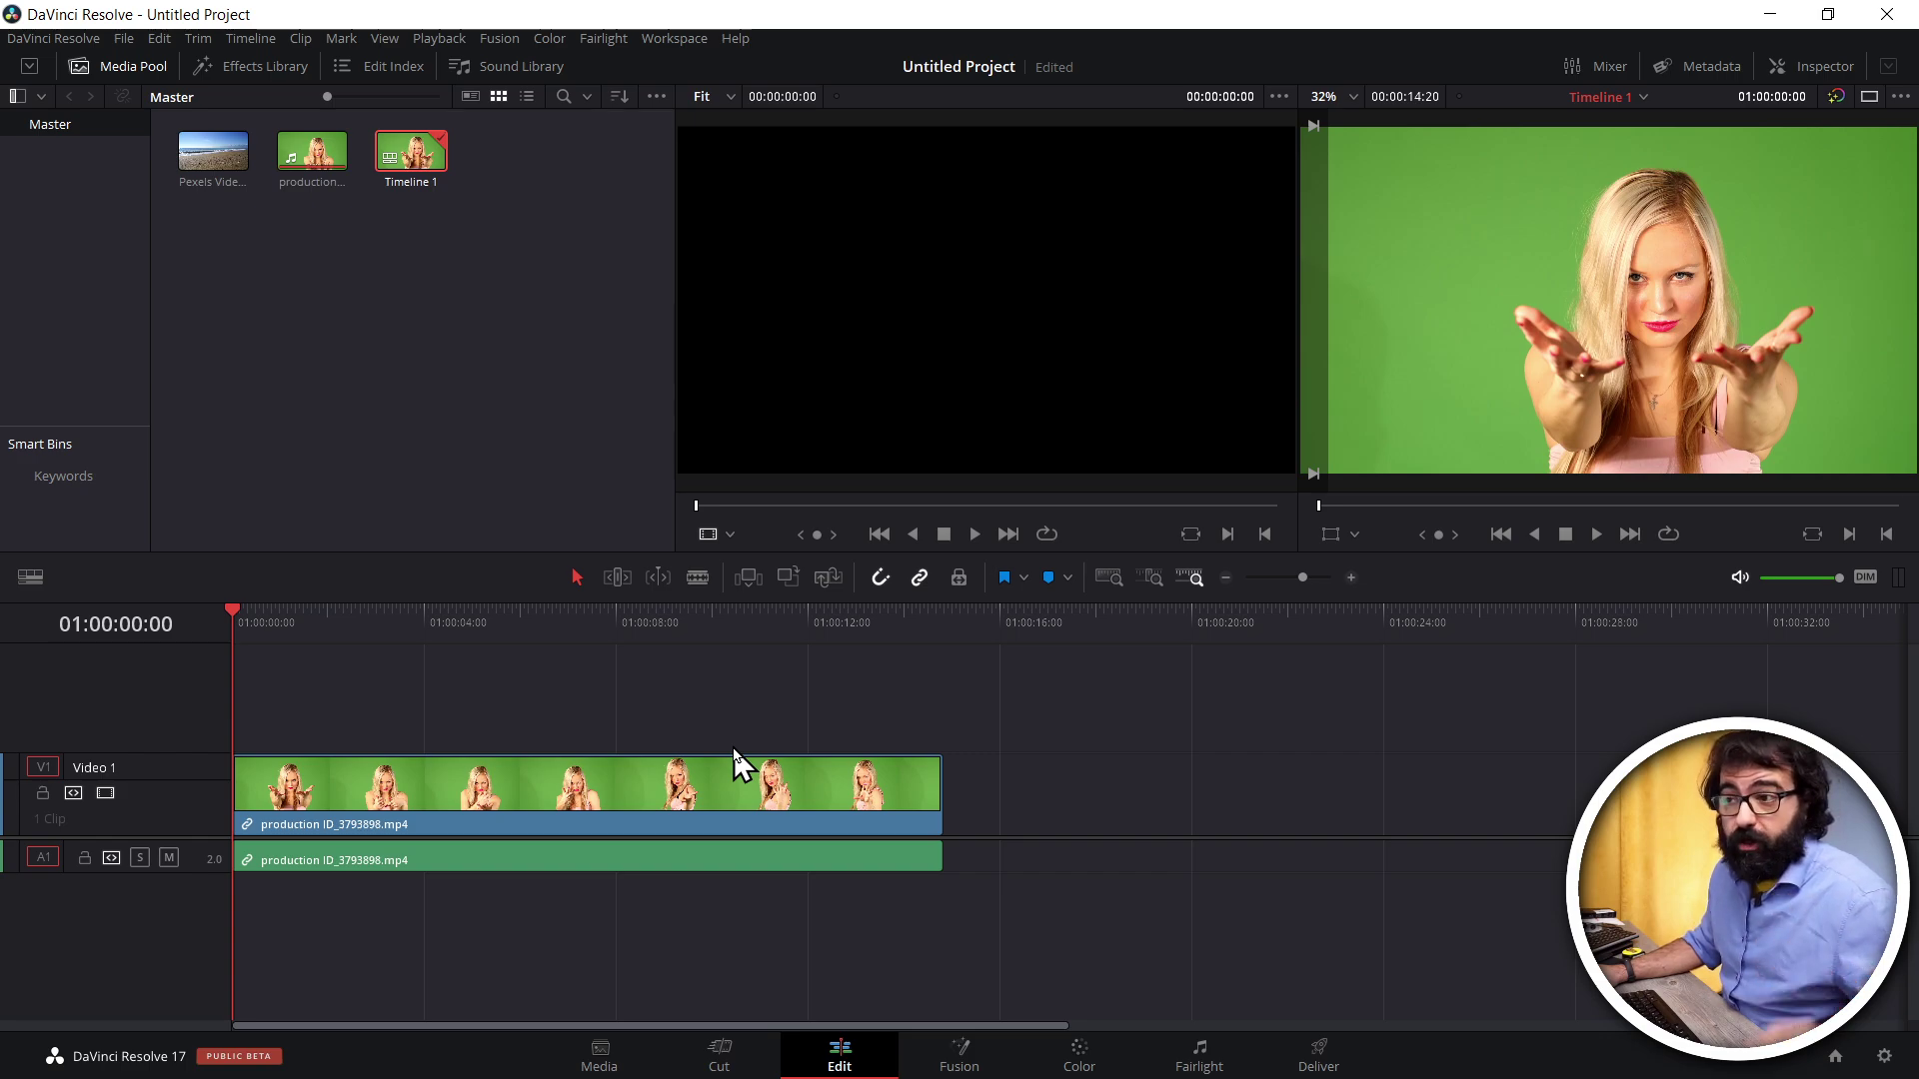
left_click(622, 790)
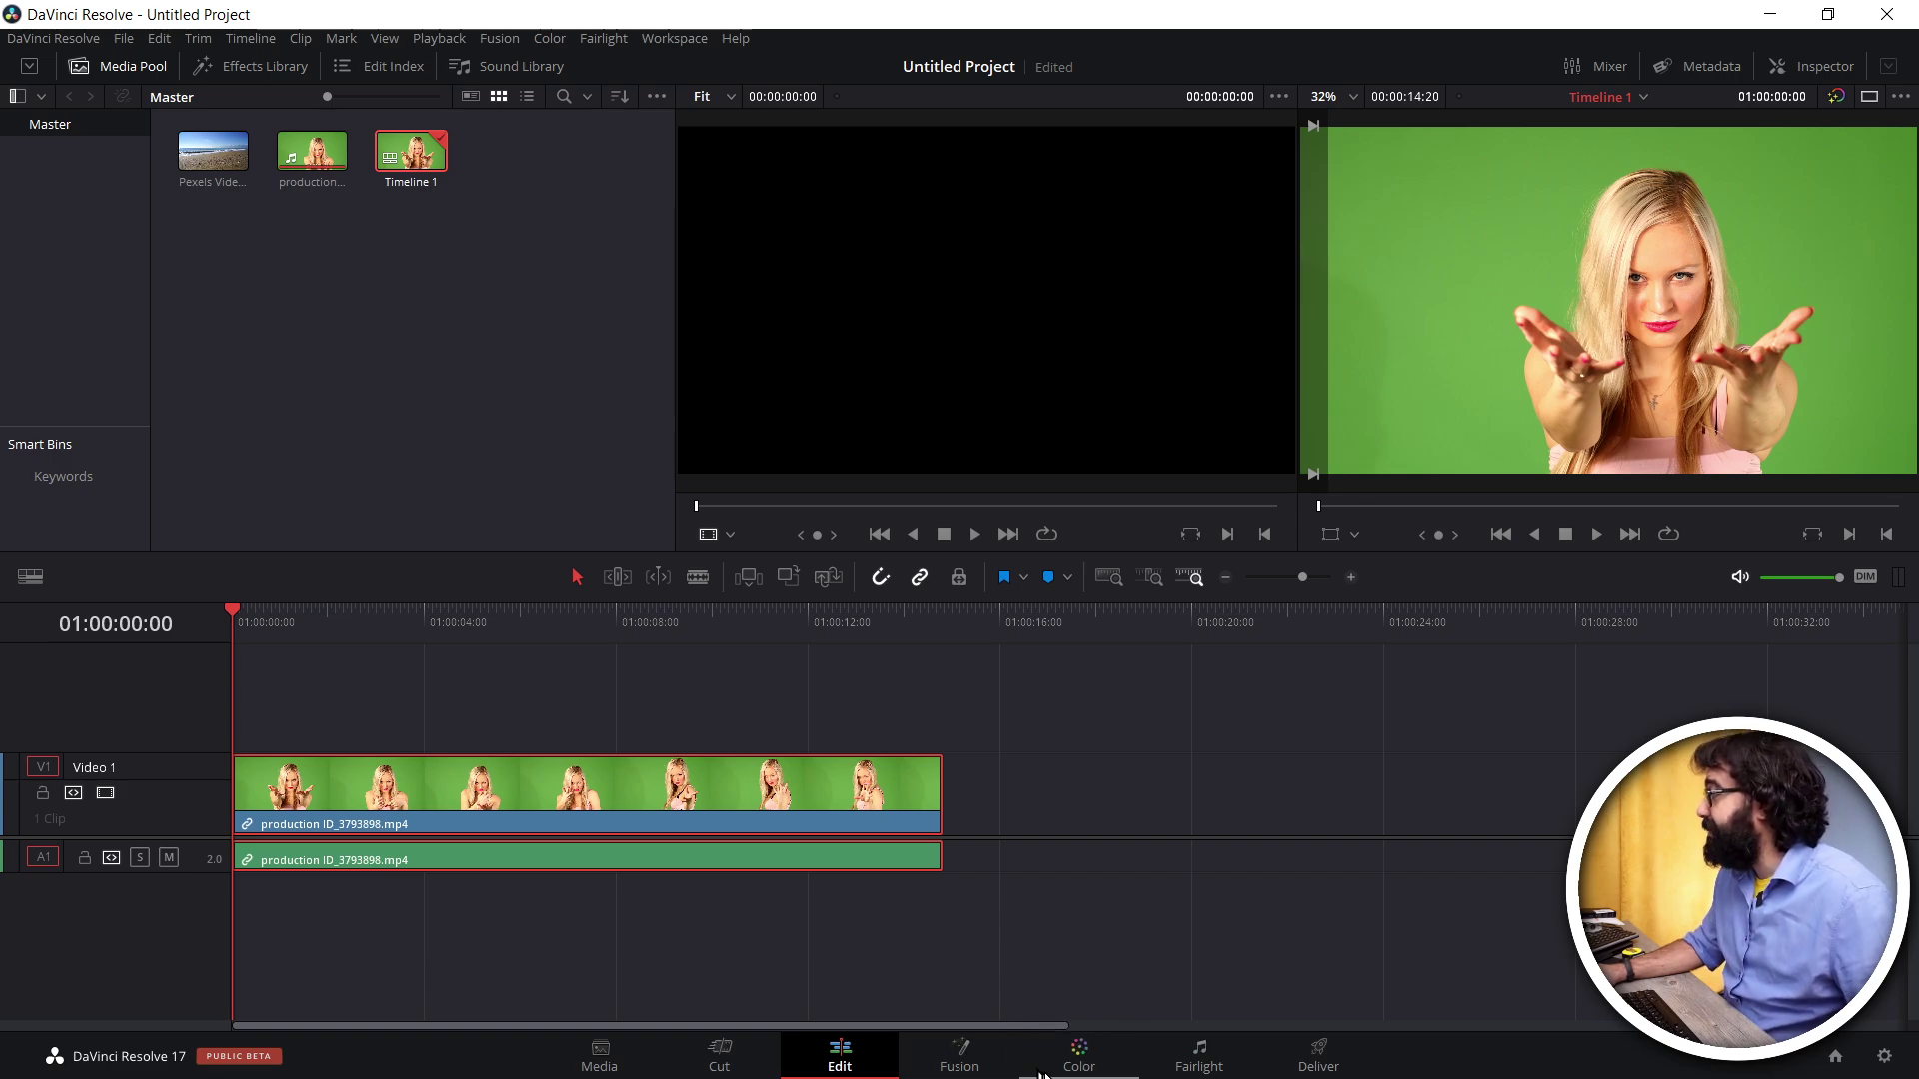
On the Color page, cycle through the palettes from Camera Raw to Qualifier and open its mode list
left_click(1090, 1068)
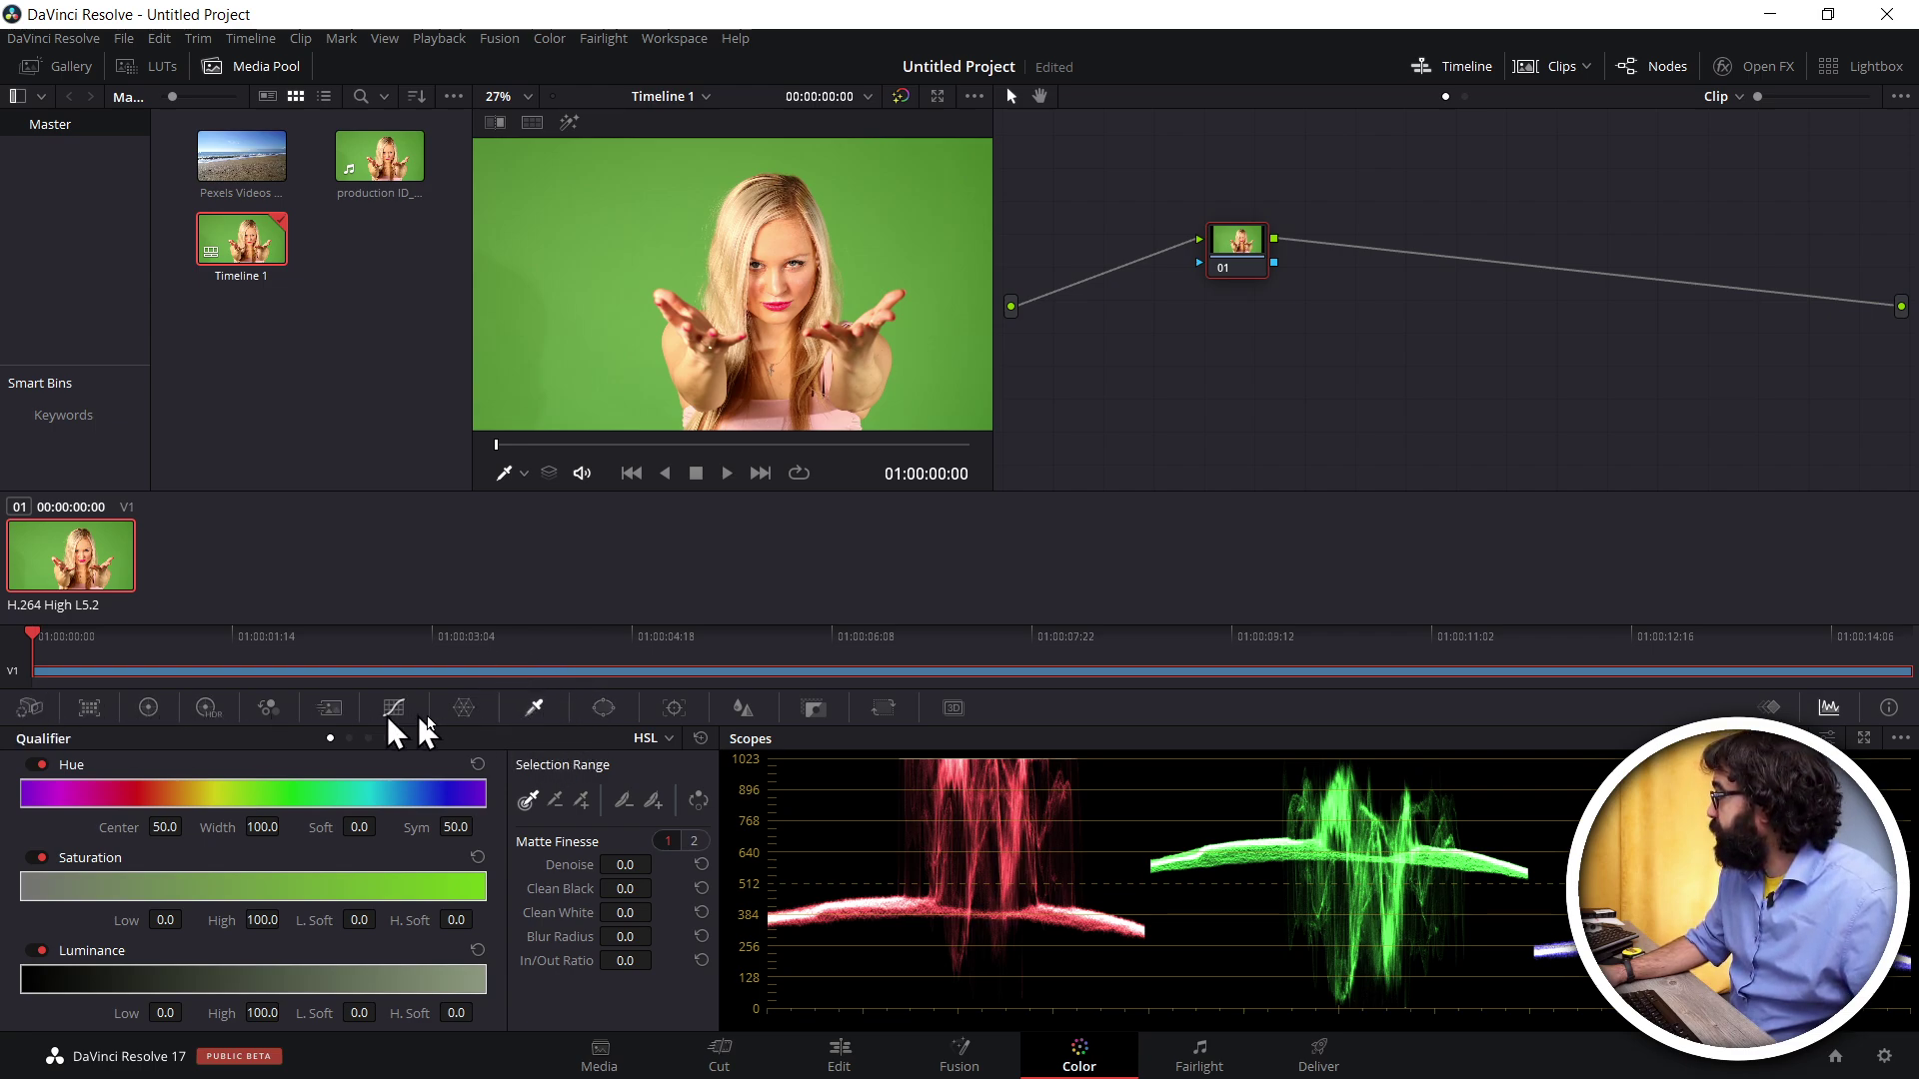
left_click(29, 708)
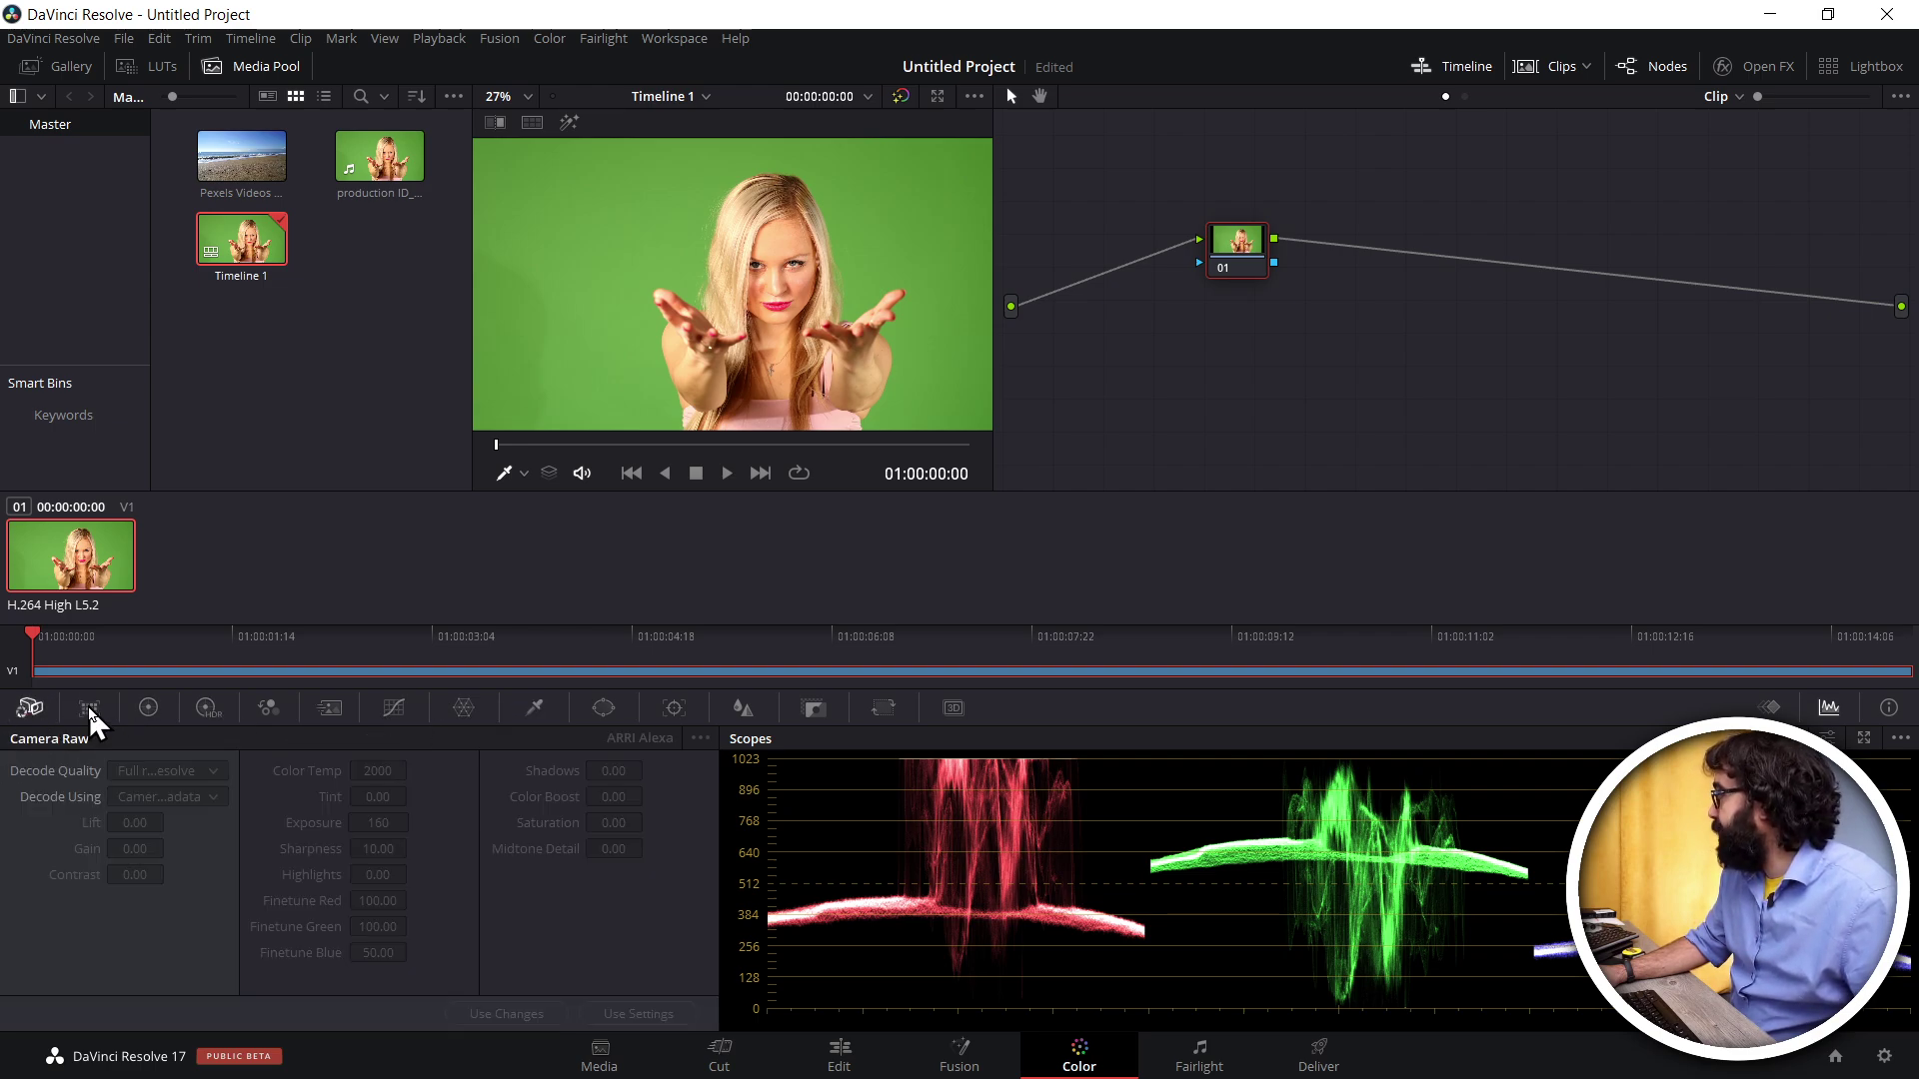
left_click(89, 708)
left_click(148, 708)
left_click(207, 708)
left_click(324, 709)
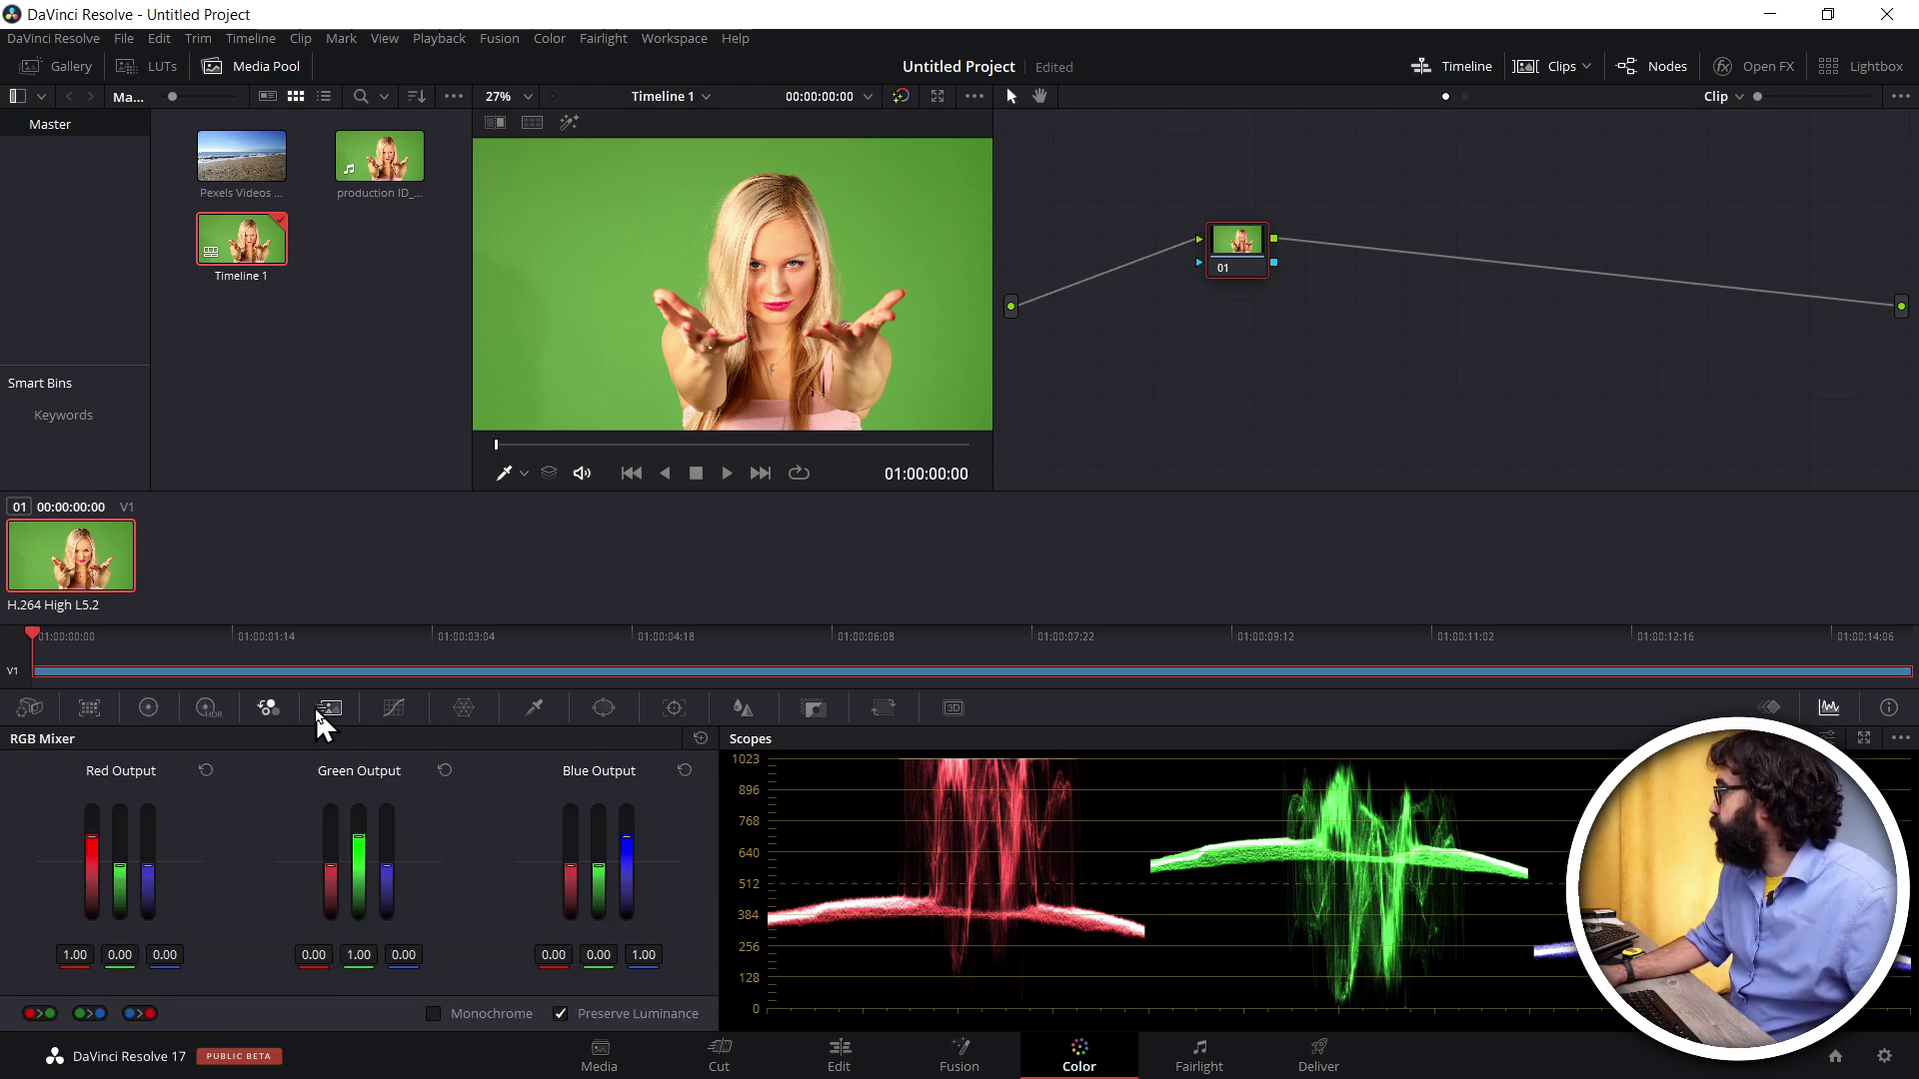
left_click(328, 709)
left_click(392, 709)
left_click(463, 709)
left_click(529, 709)
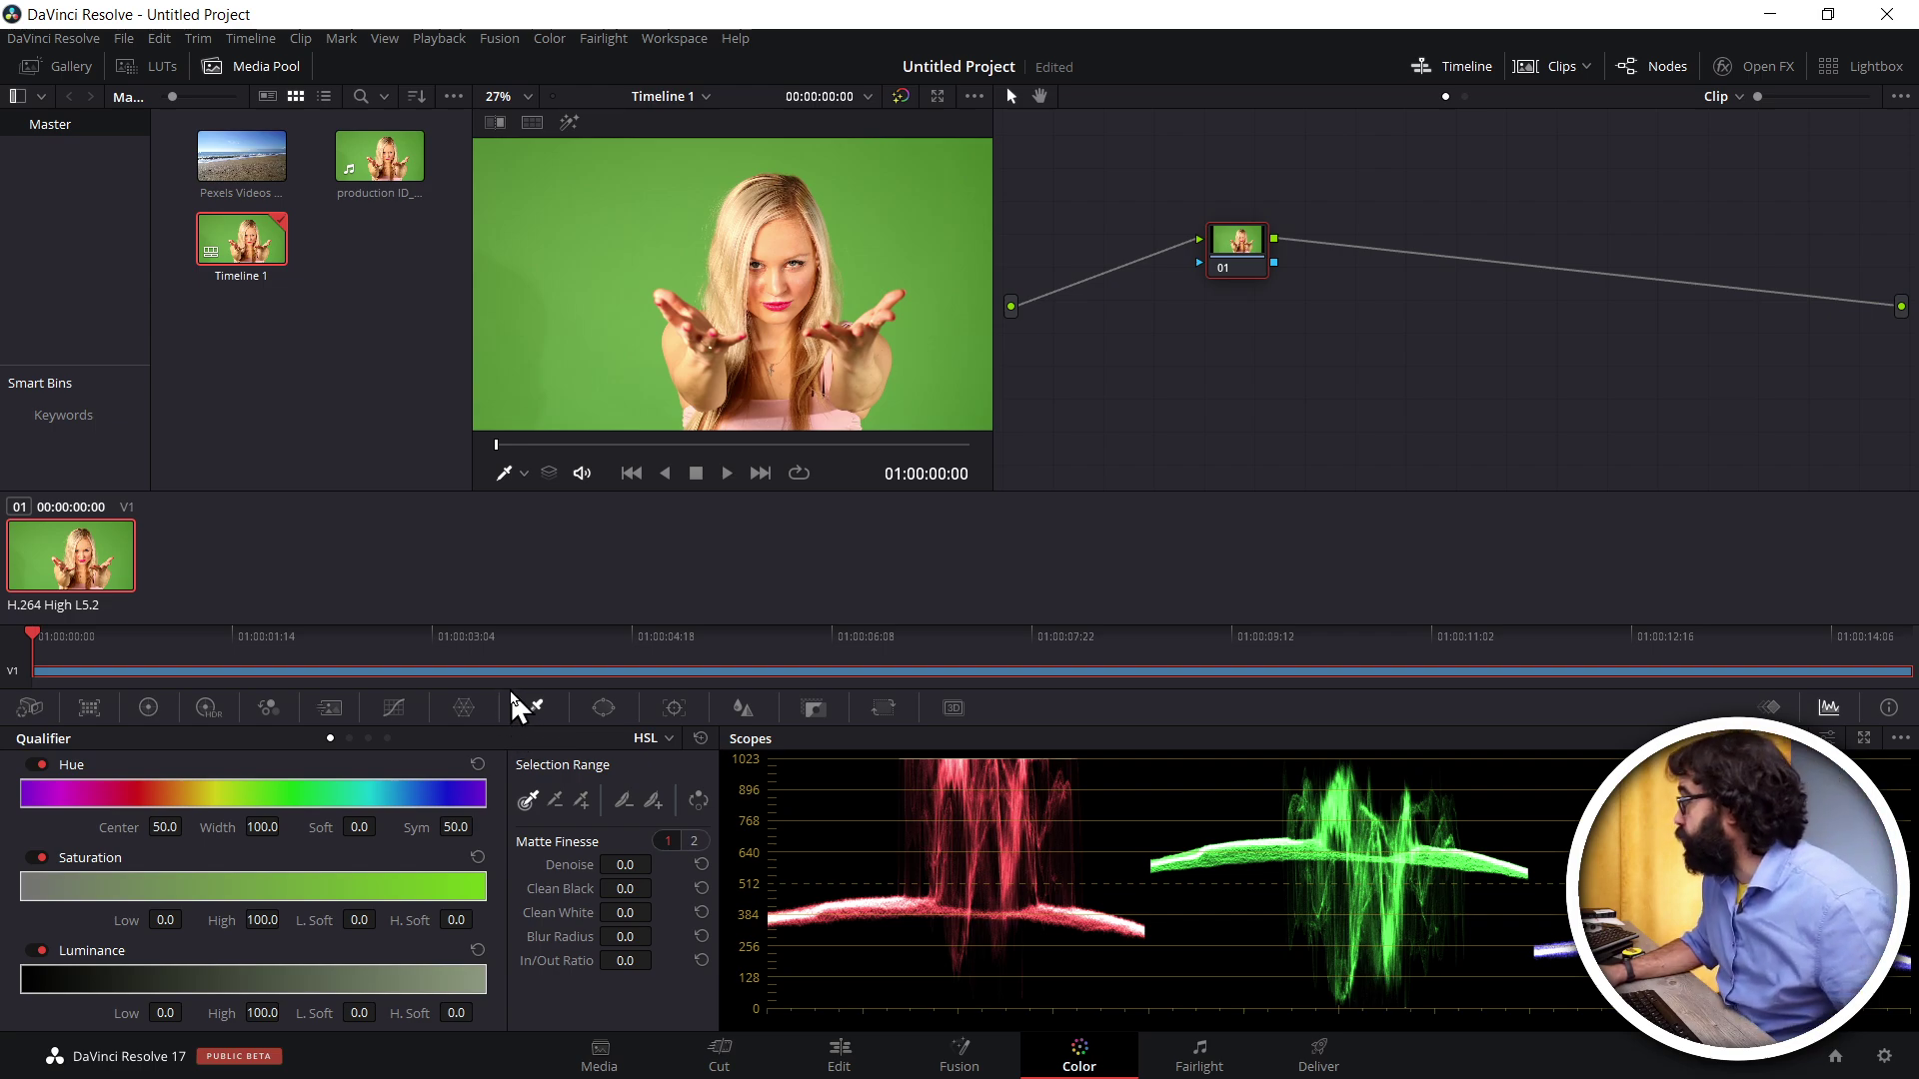
left_click(659, 741)
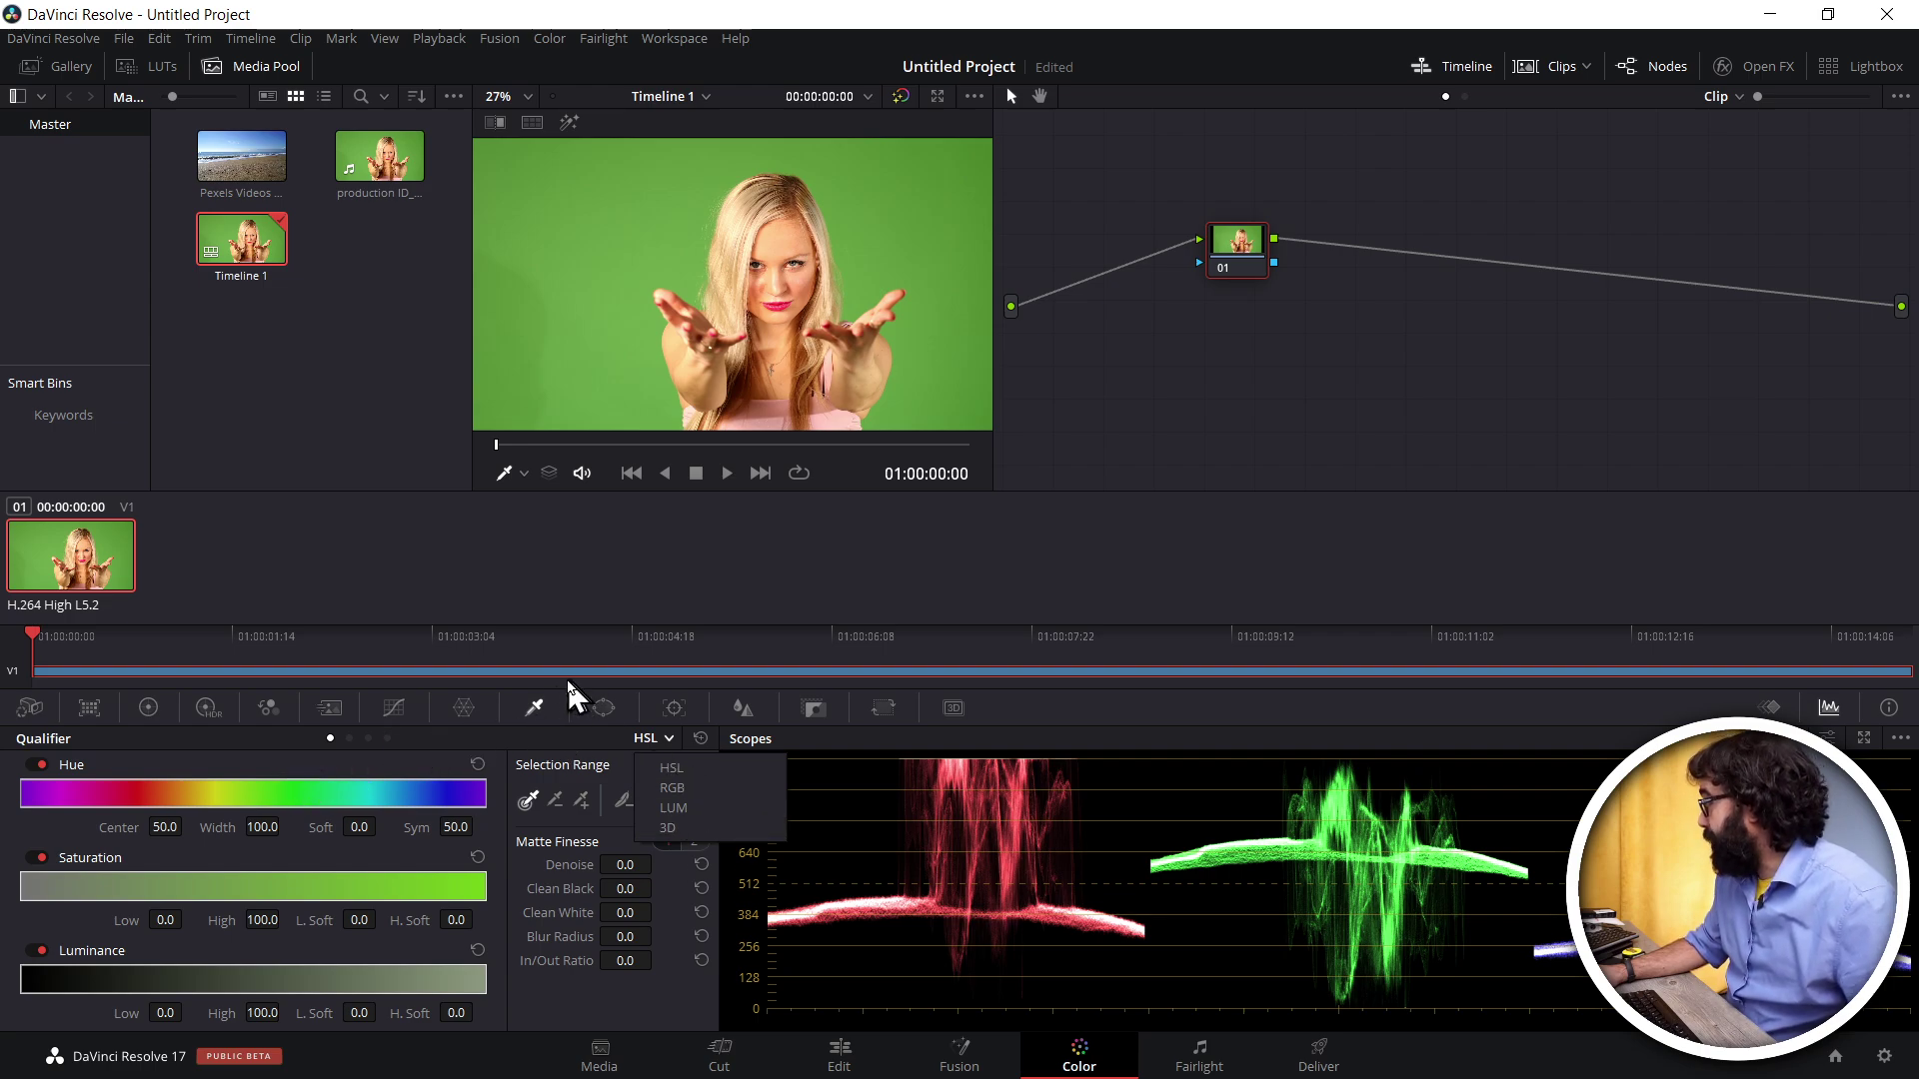
Change the qualifier mode from HSL to 3D and hide the media pool bin list
left_click(642, 764)
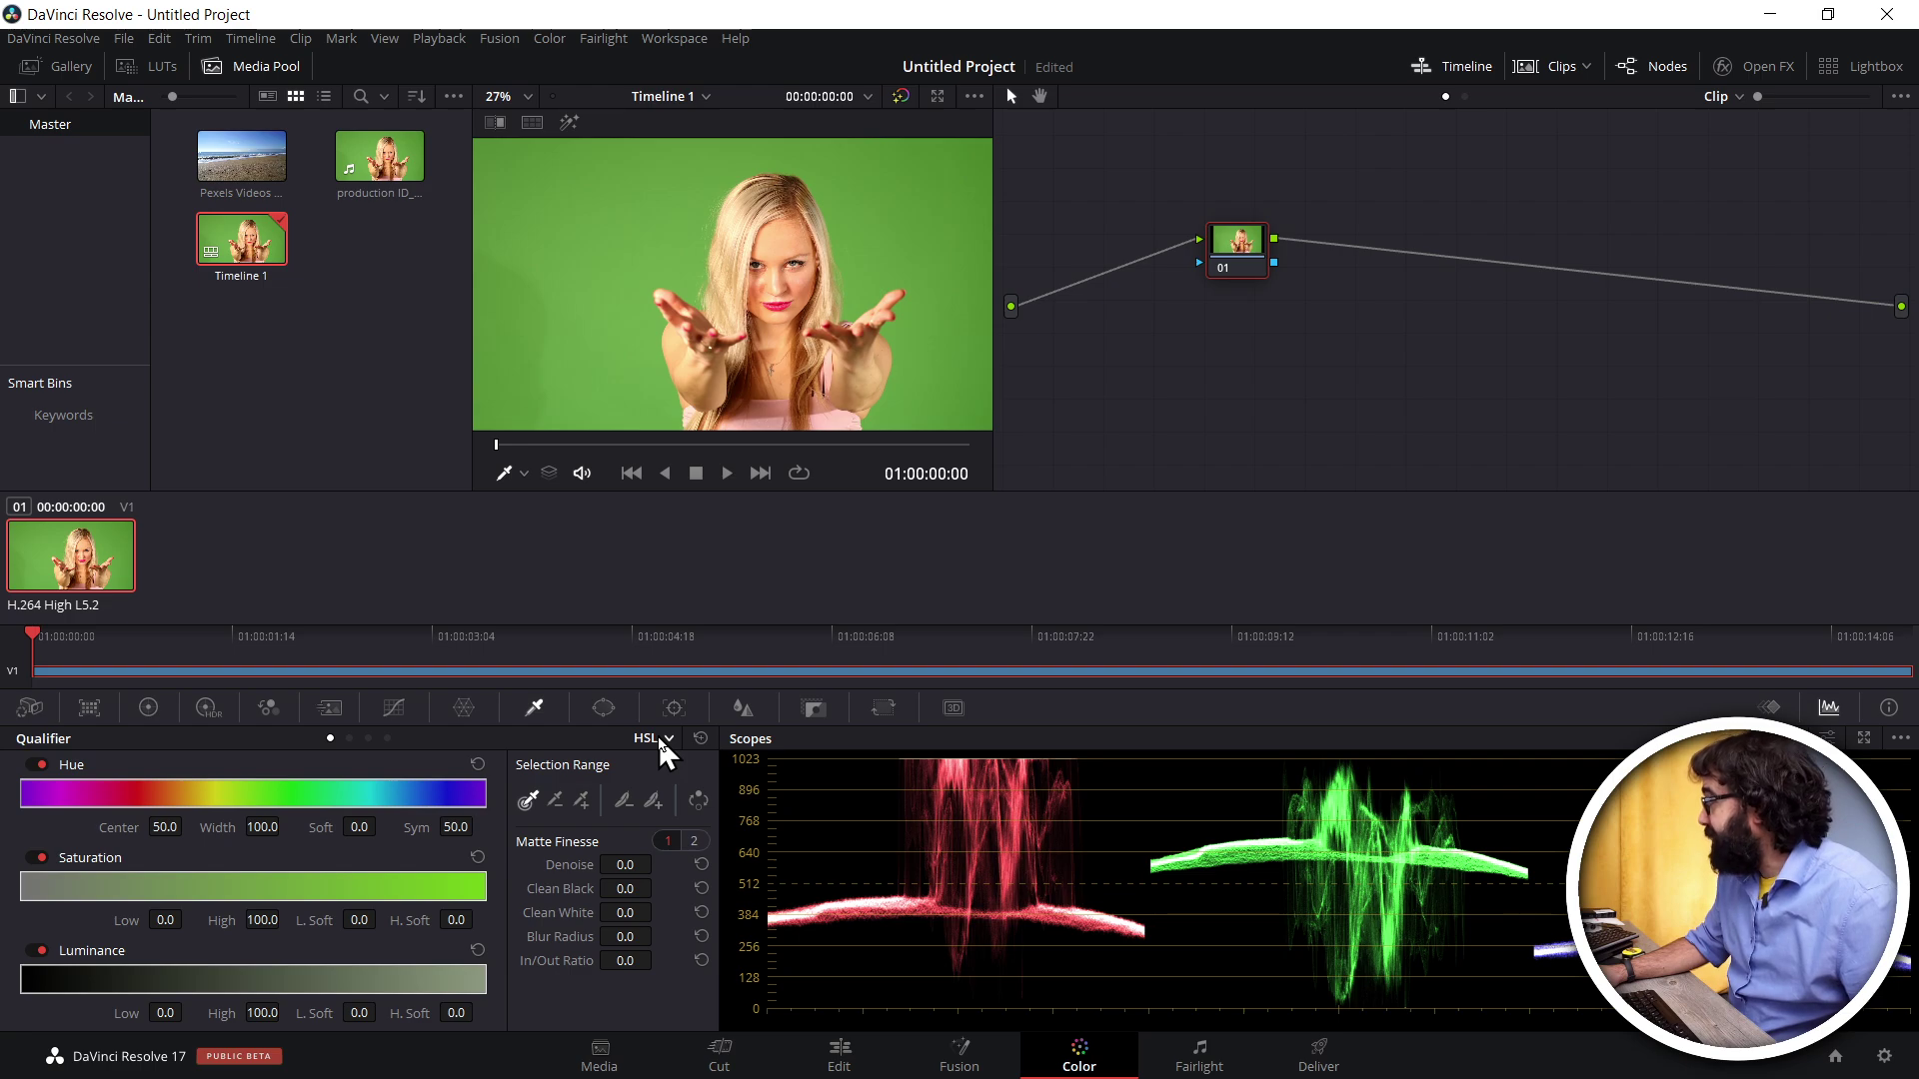
left_click(665, 741)
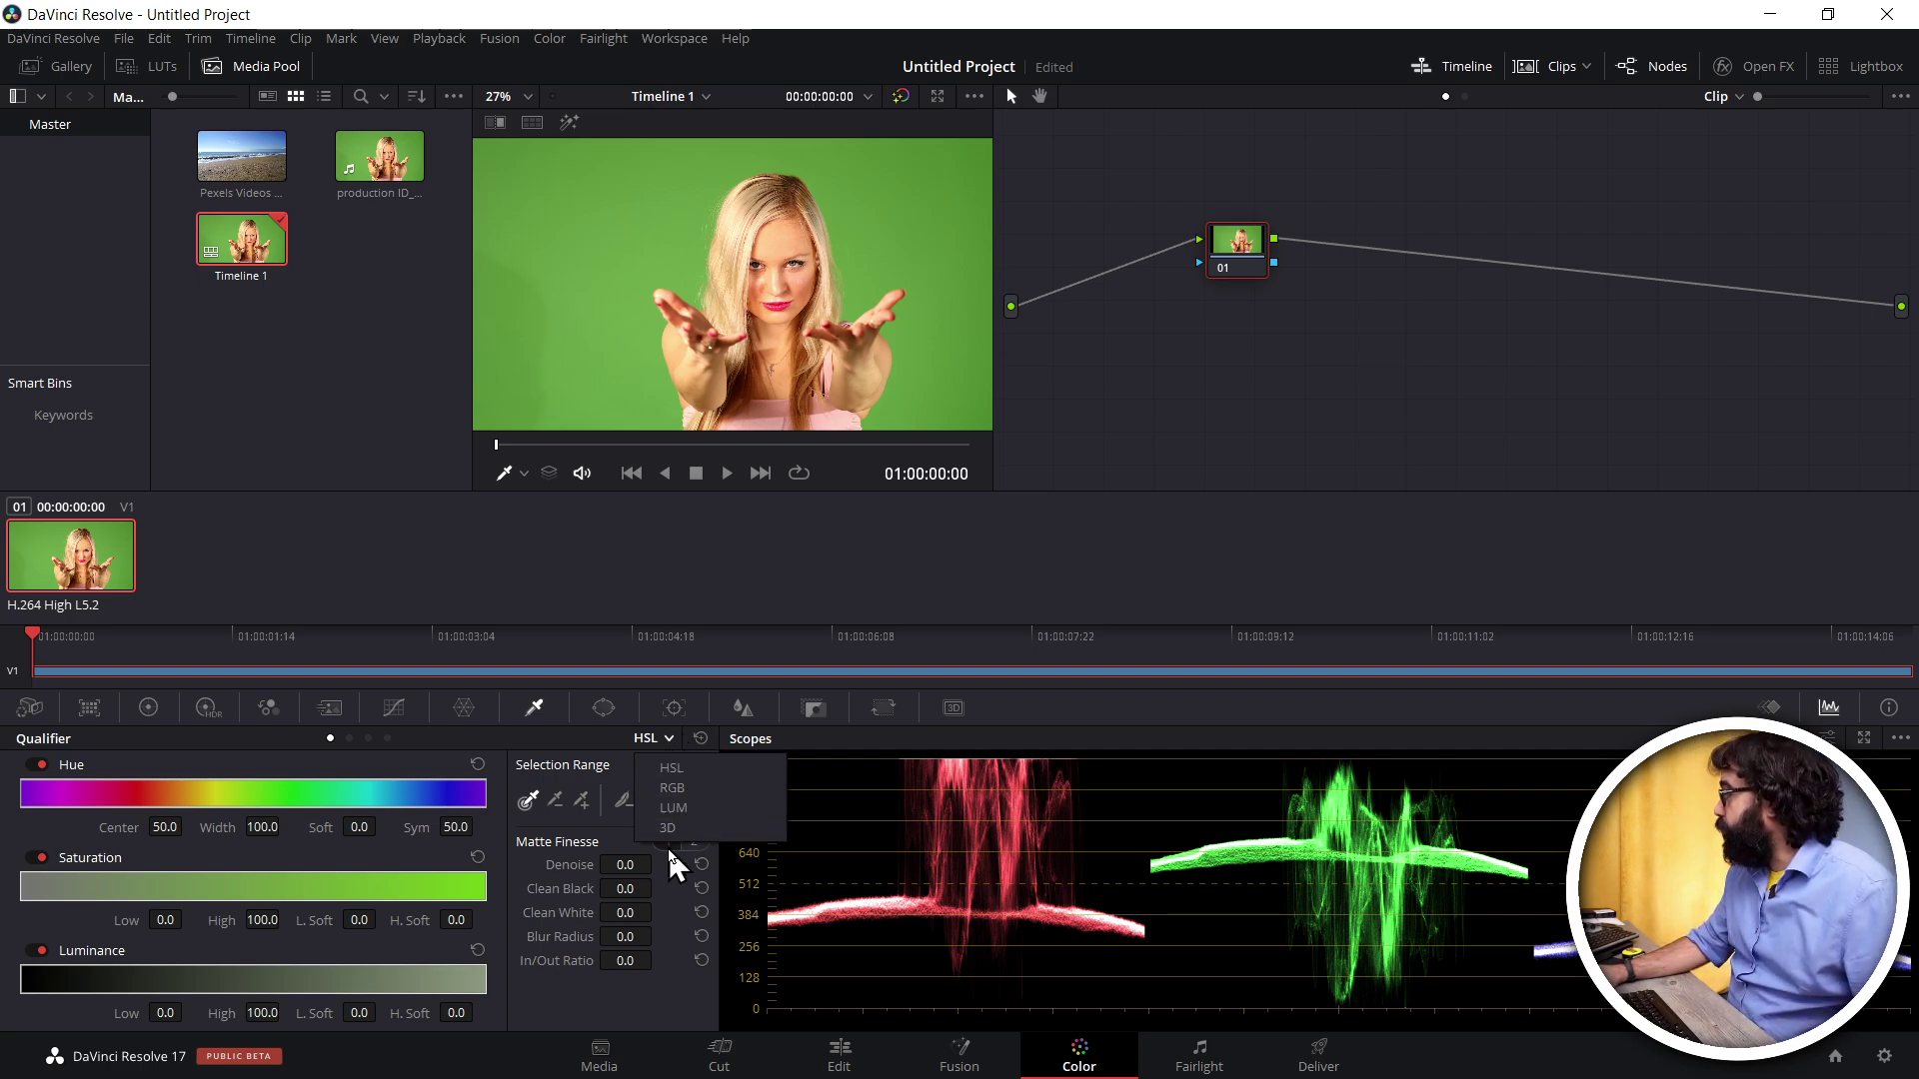
left_click(687, 826)
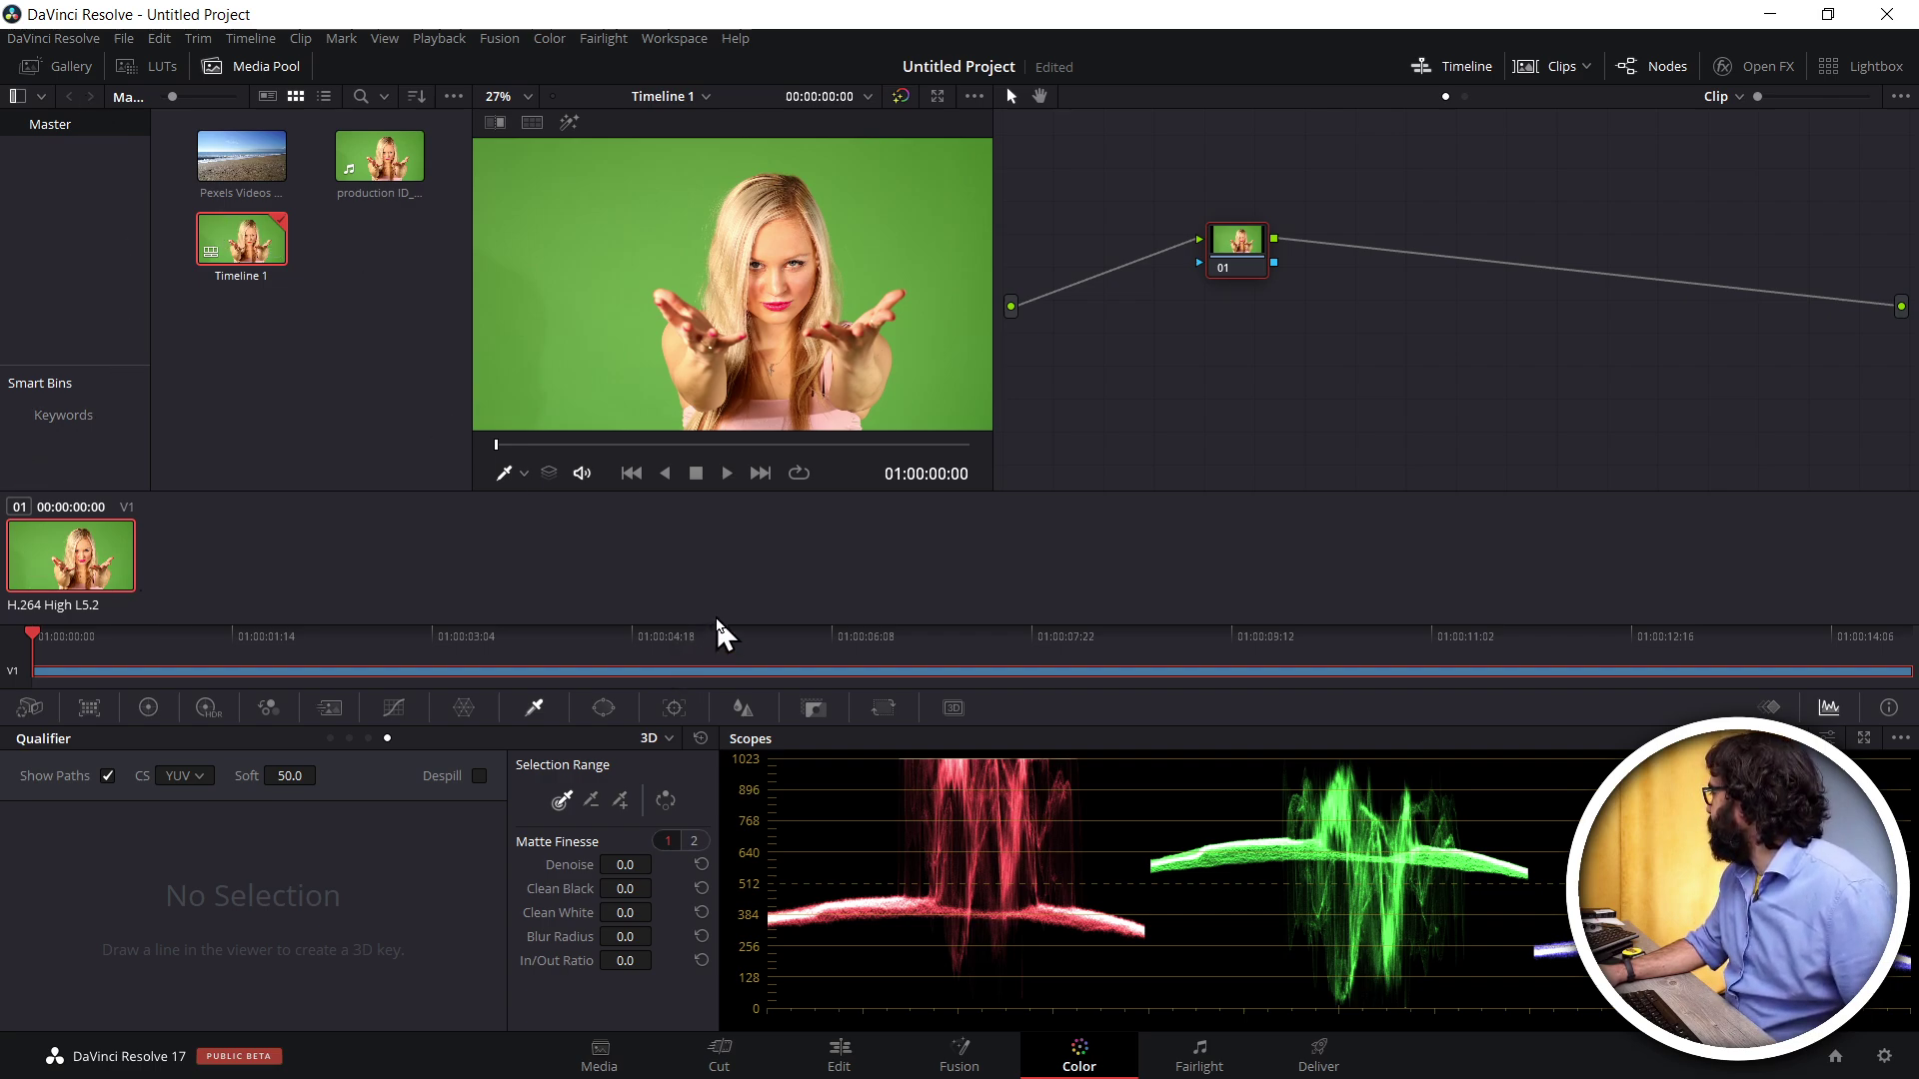
left_click(19, 95)
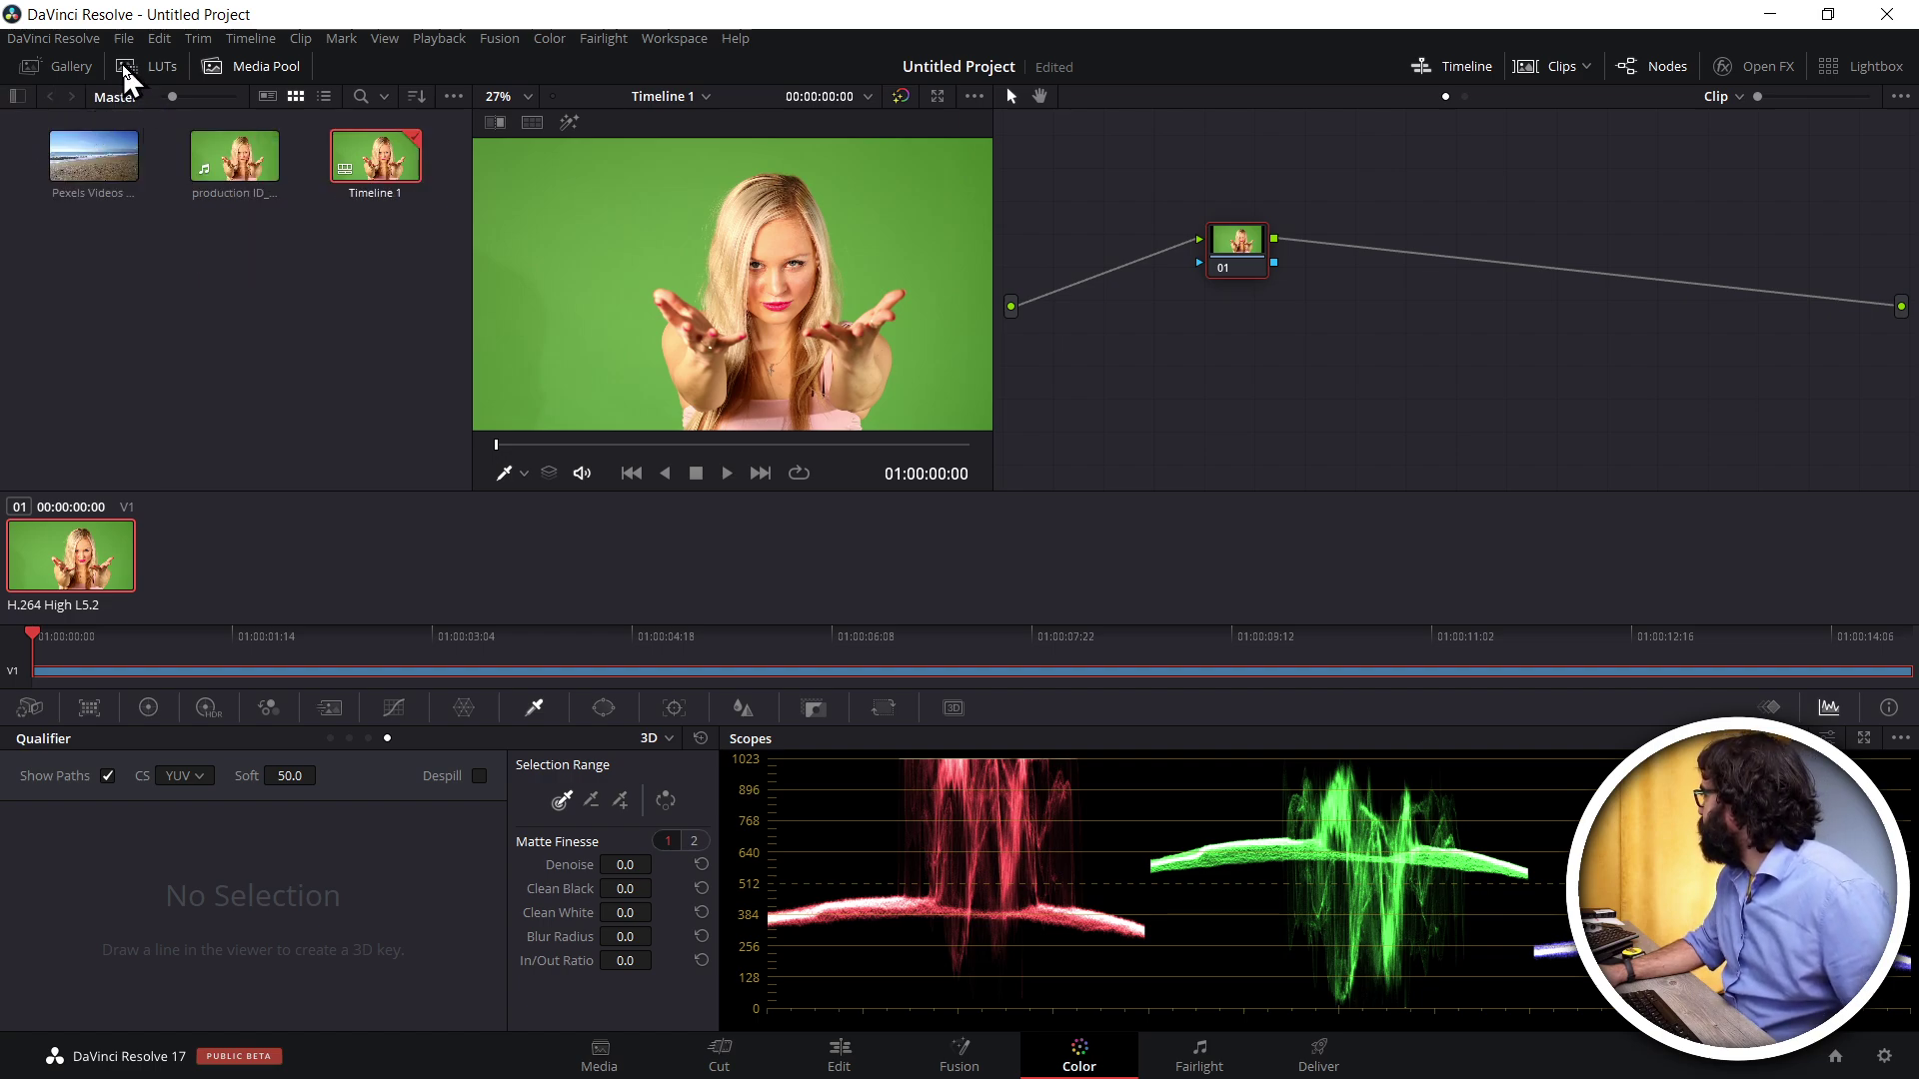
Close the media pool and hide the clip thumbnail strip so the viewer is larger
left_click(241, 70)
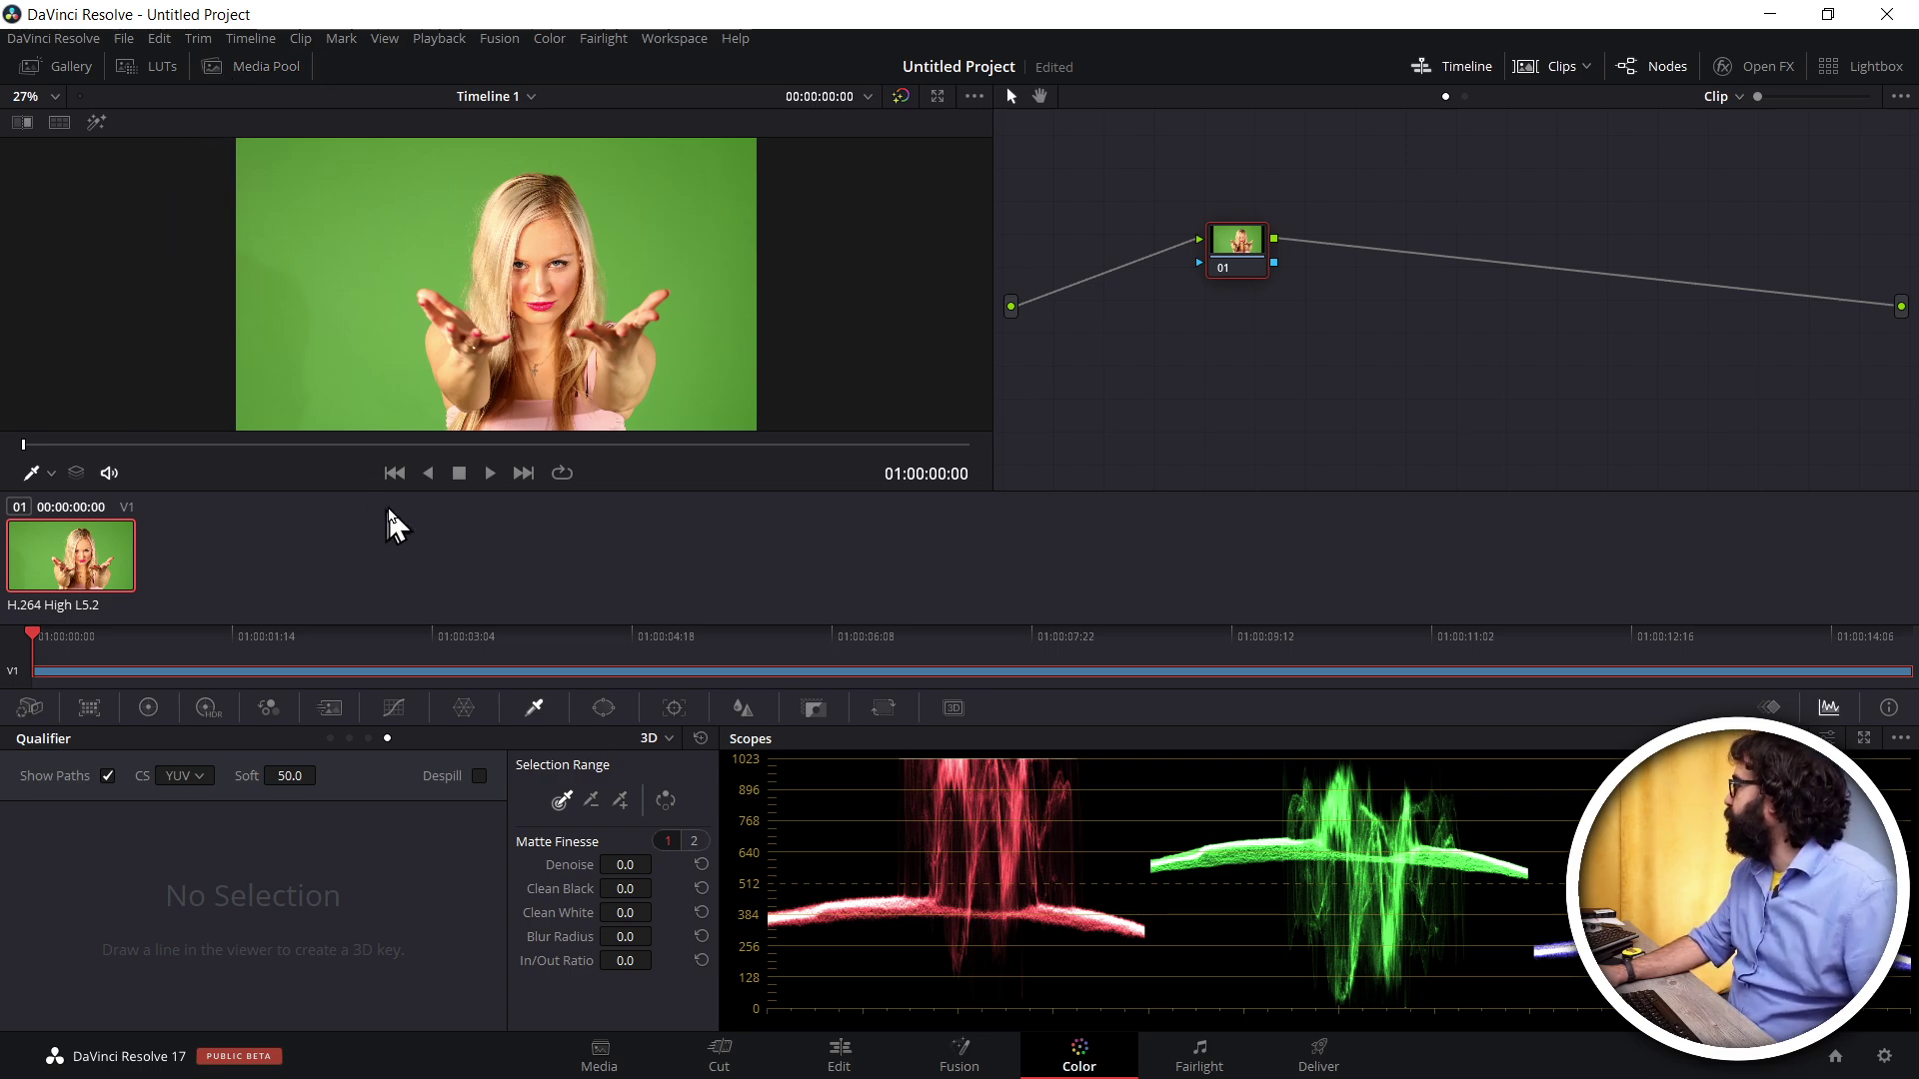
left_click(1539, 62)
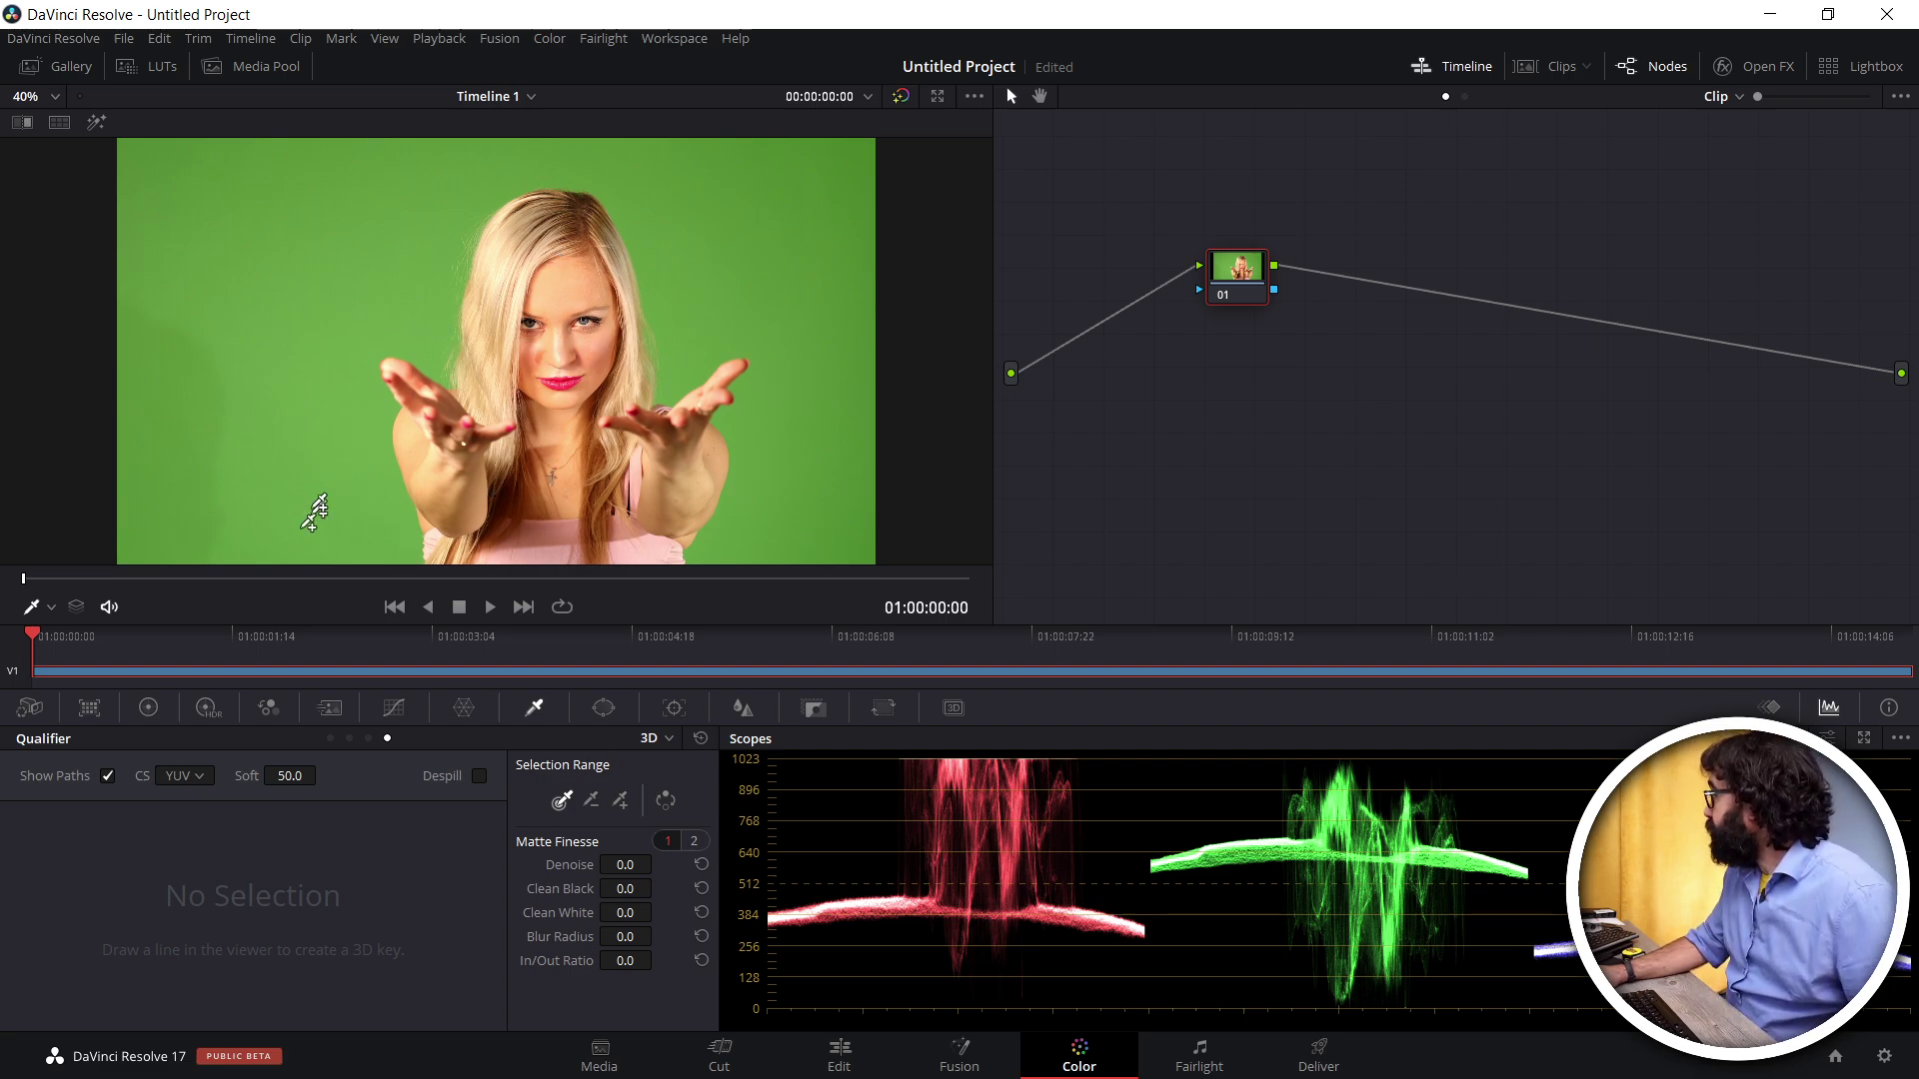
left_click(1552, 70)
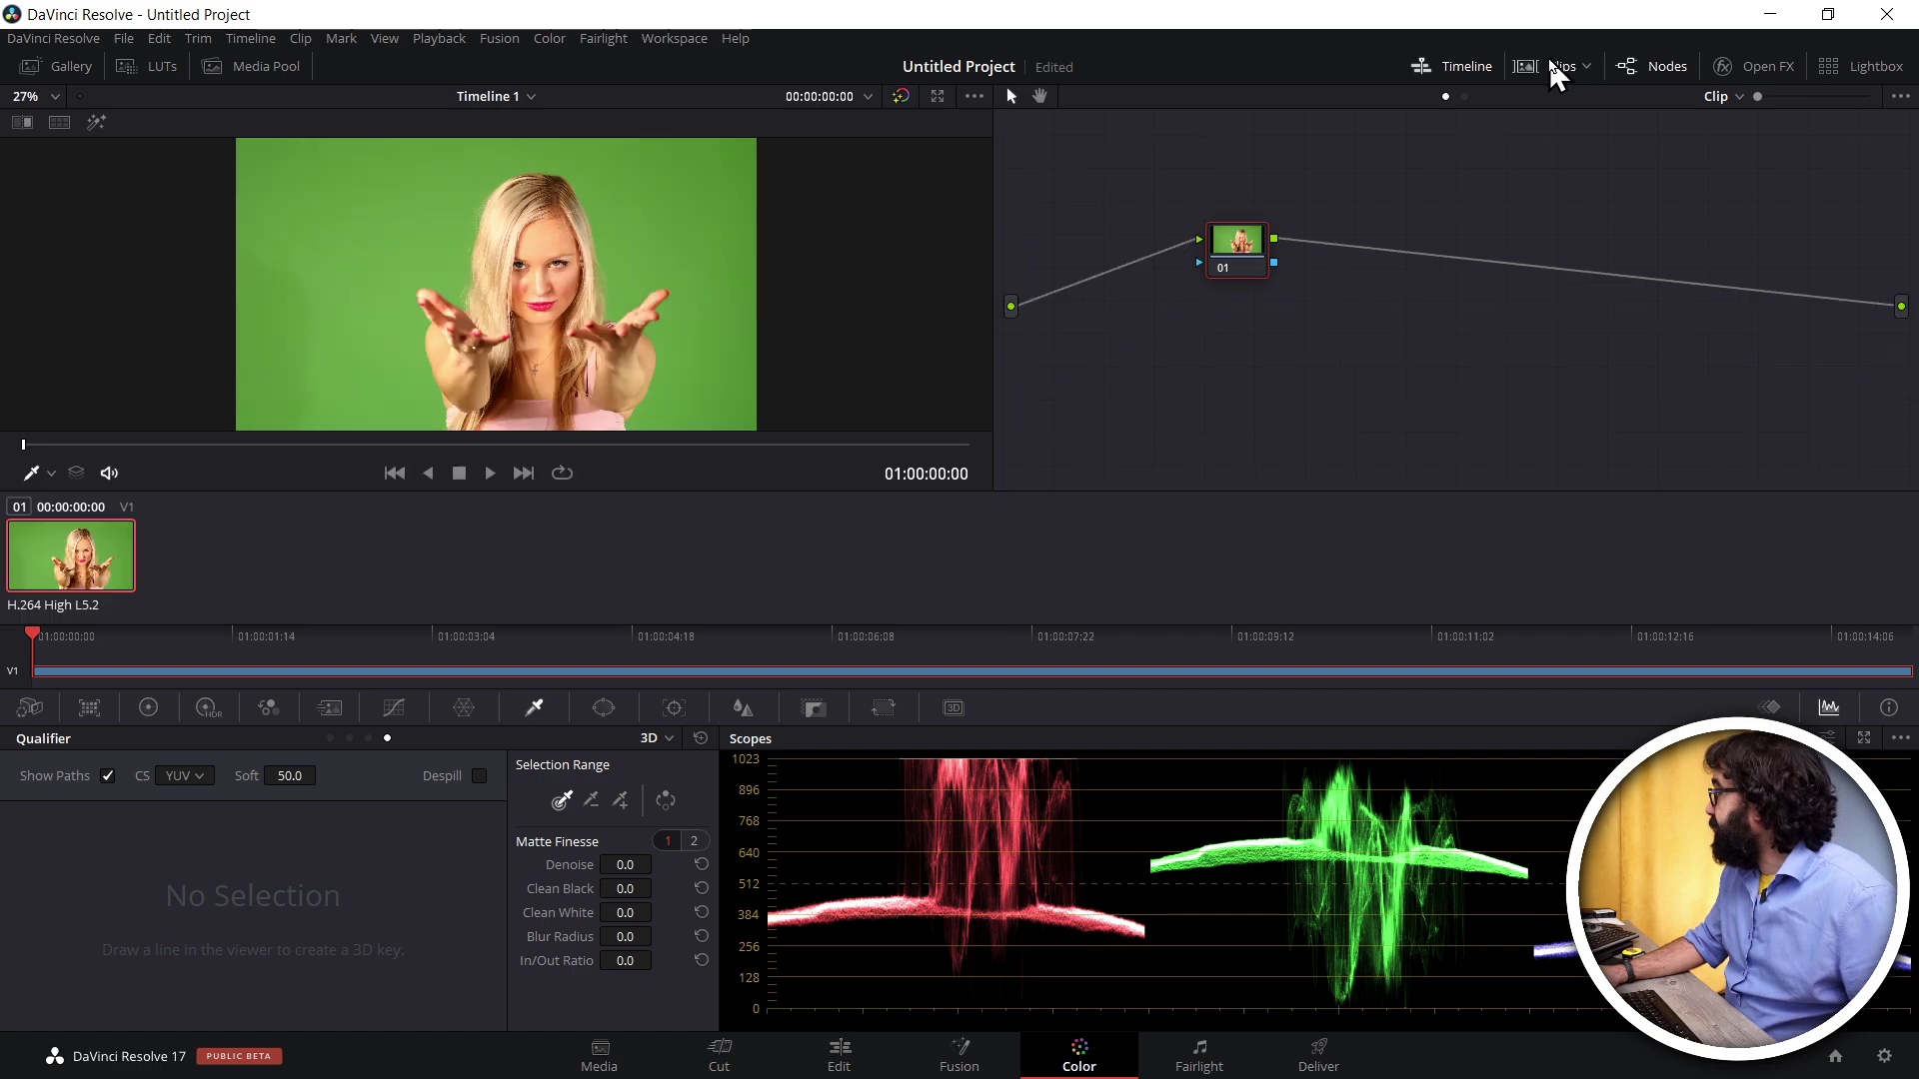
left_click(1556, 72)
left_click(1551, 62)
left_click(1551, 62)
left_click(1551, 61)
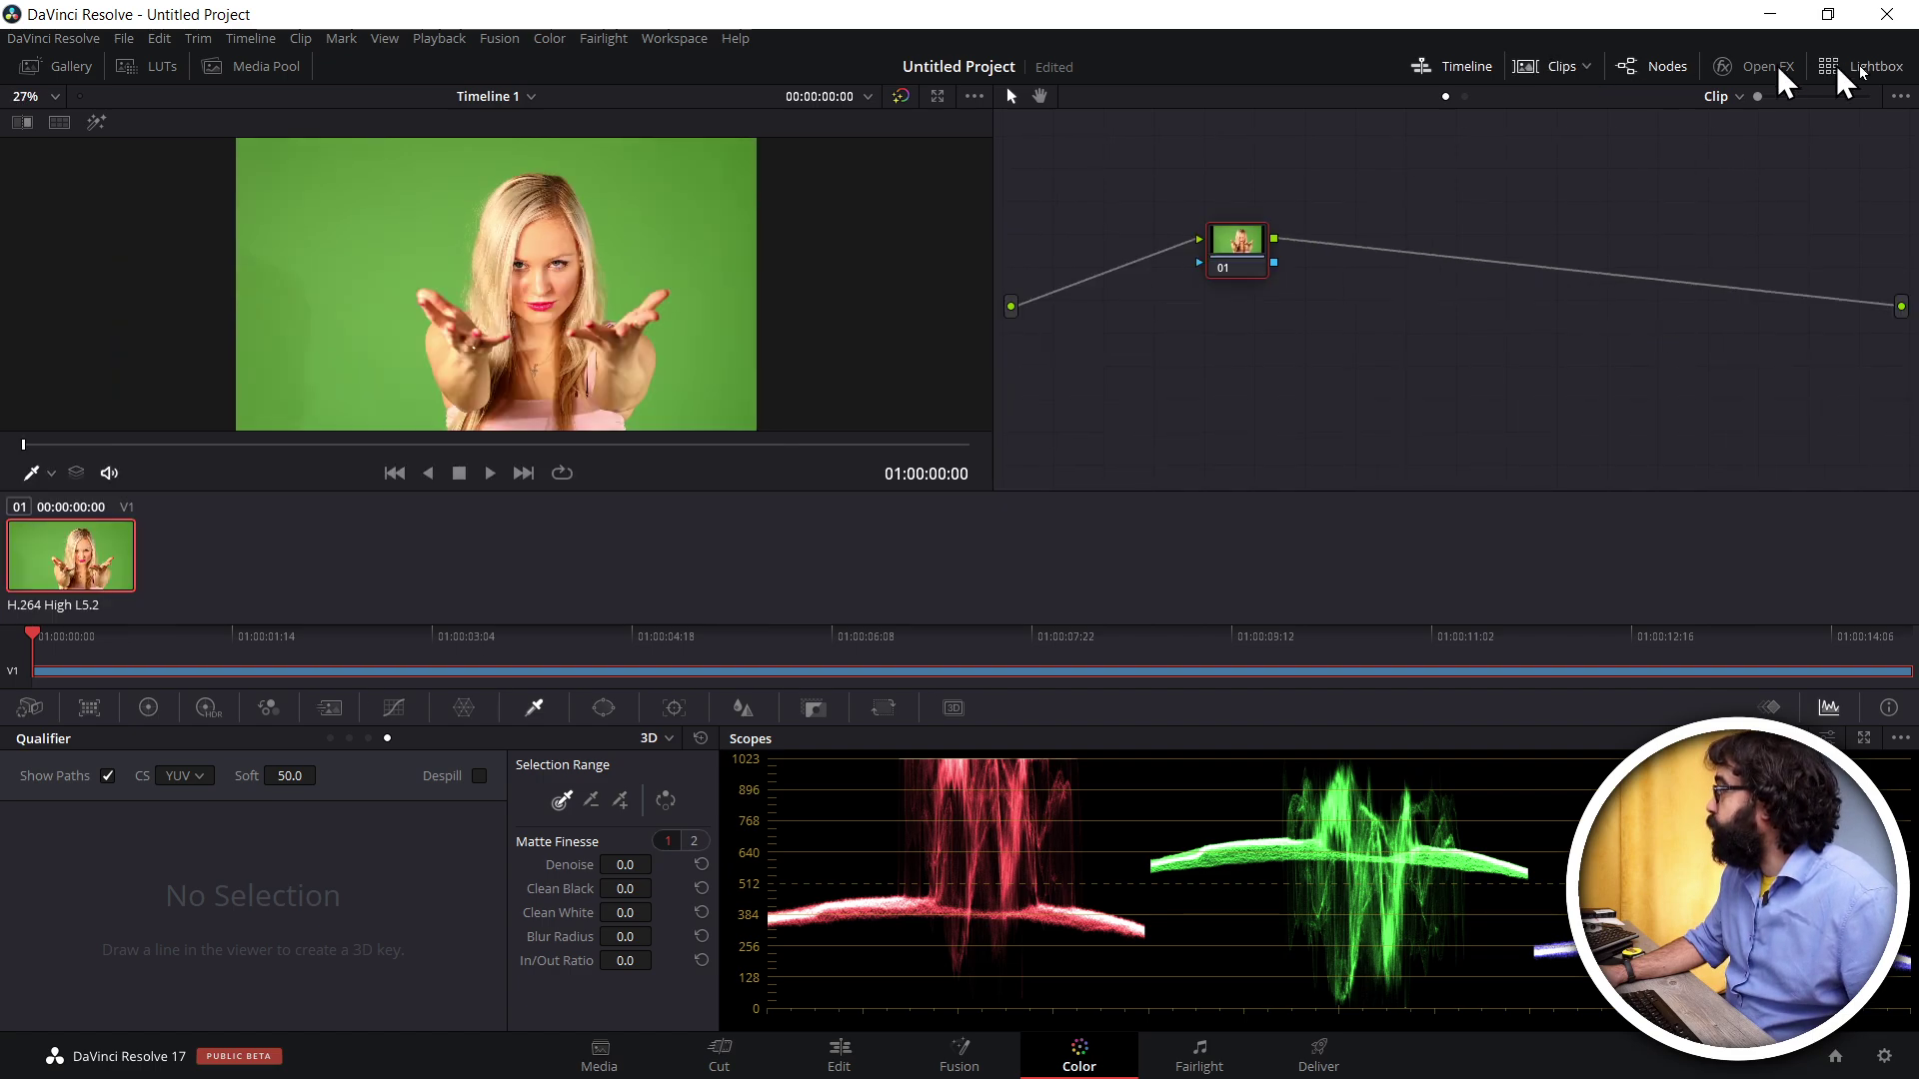
left_click(1544, 66)
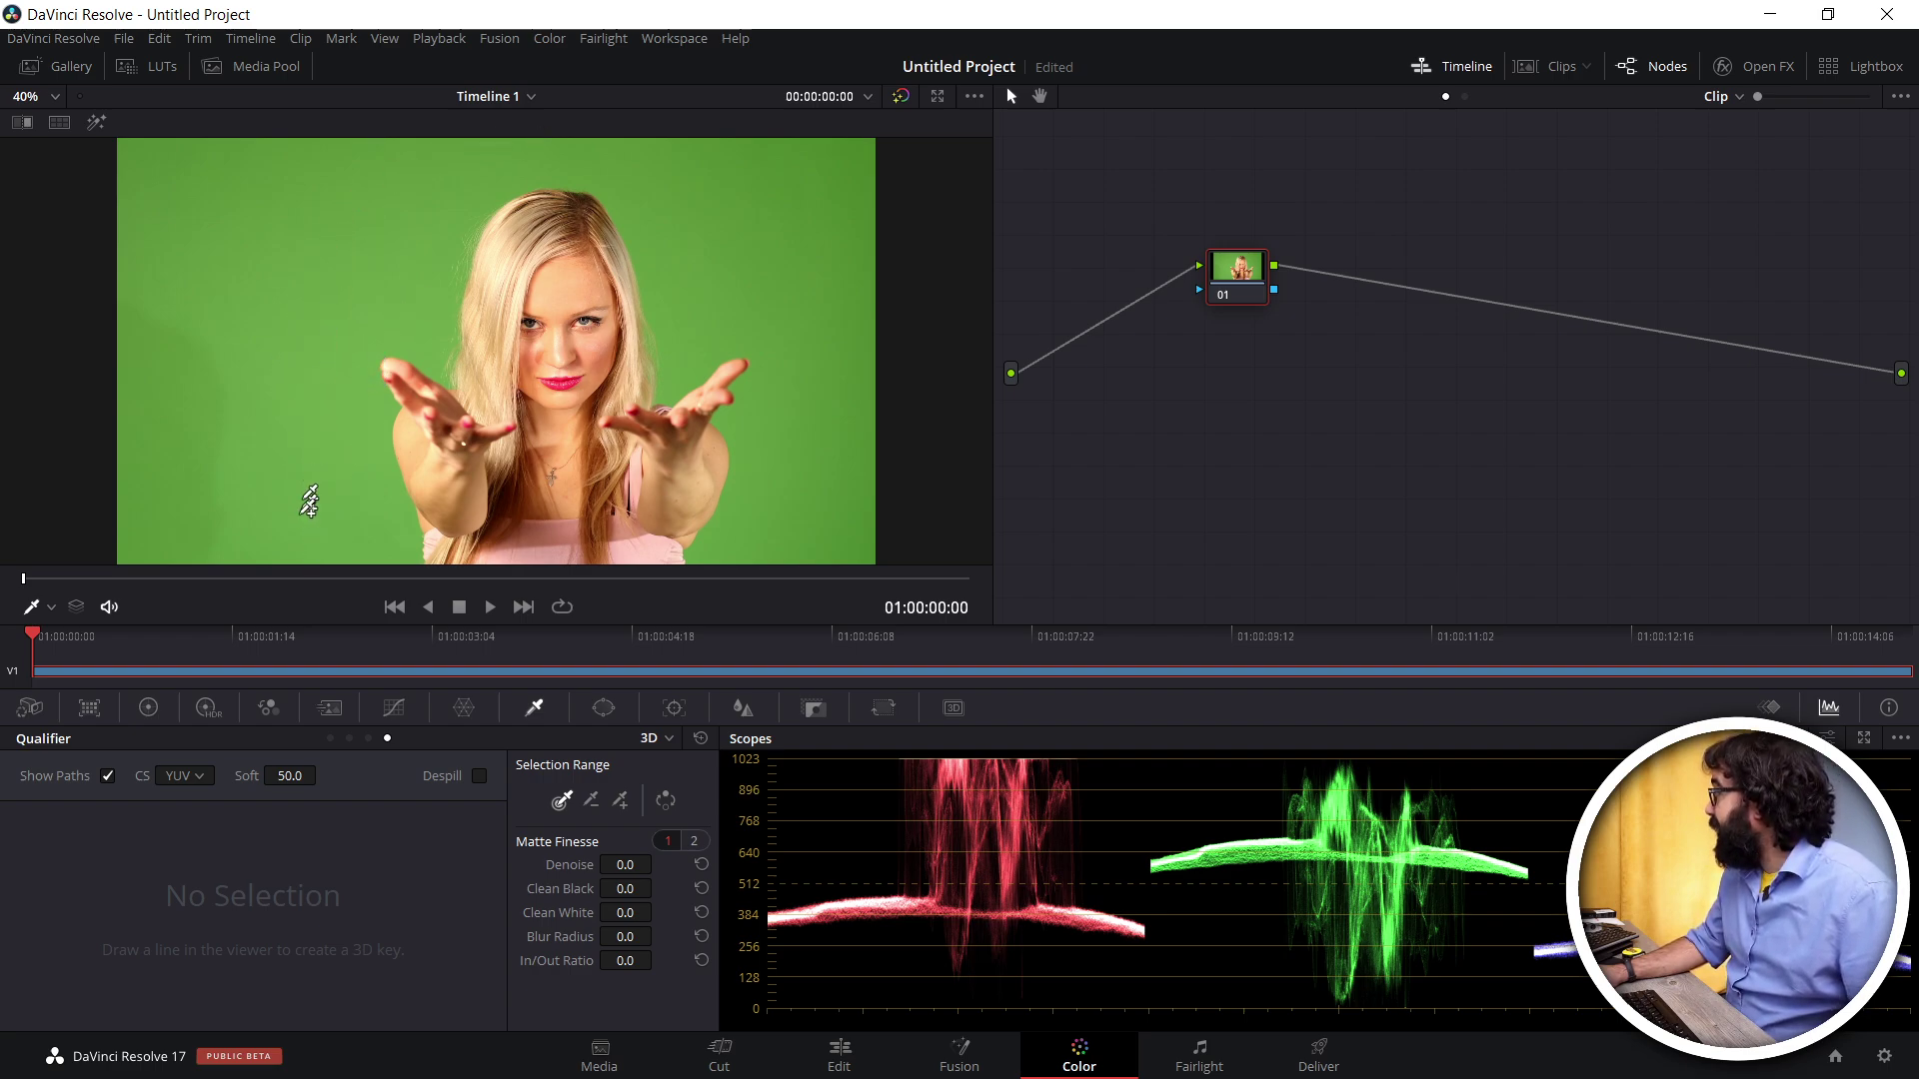
Stroke across the green backdrop to add a 3D qualifier sample of R 106, G 166, B 71
left_click_drag(292, 545, 379, 255)
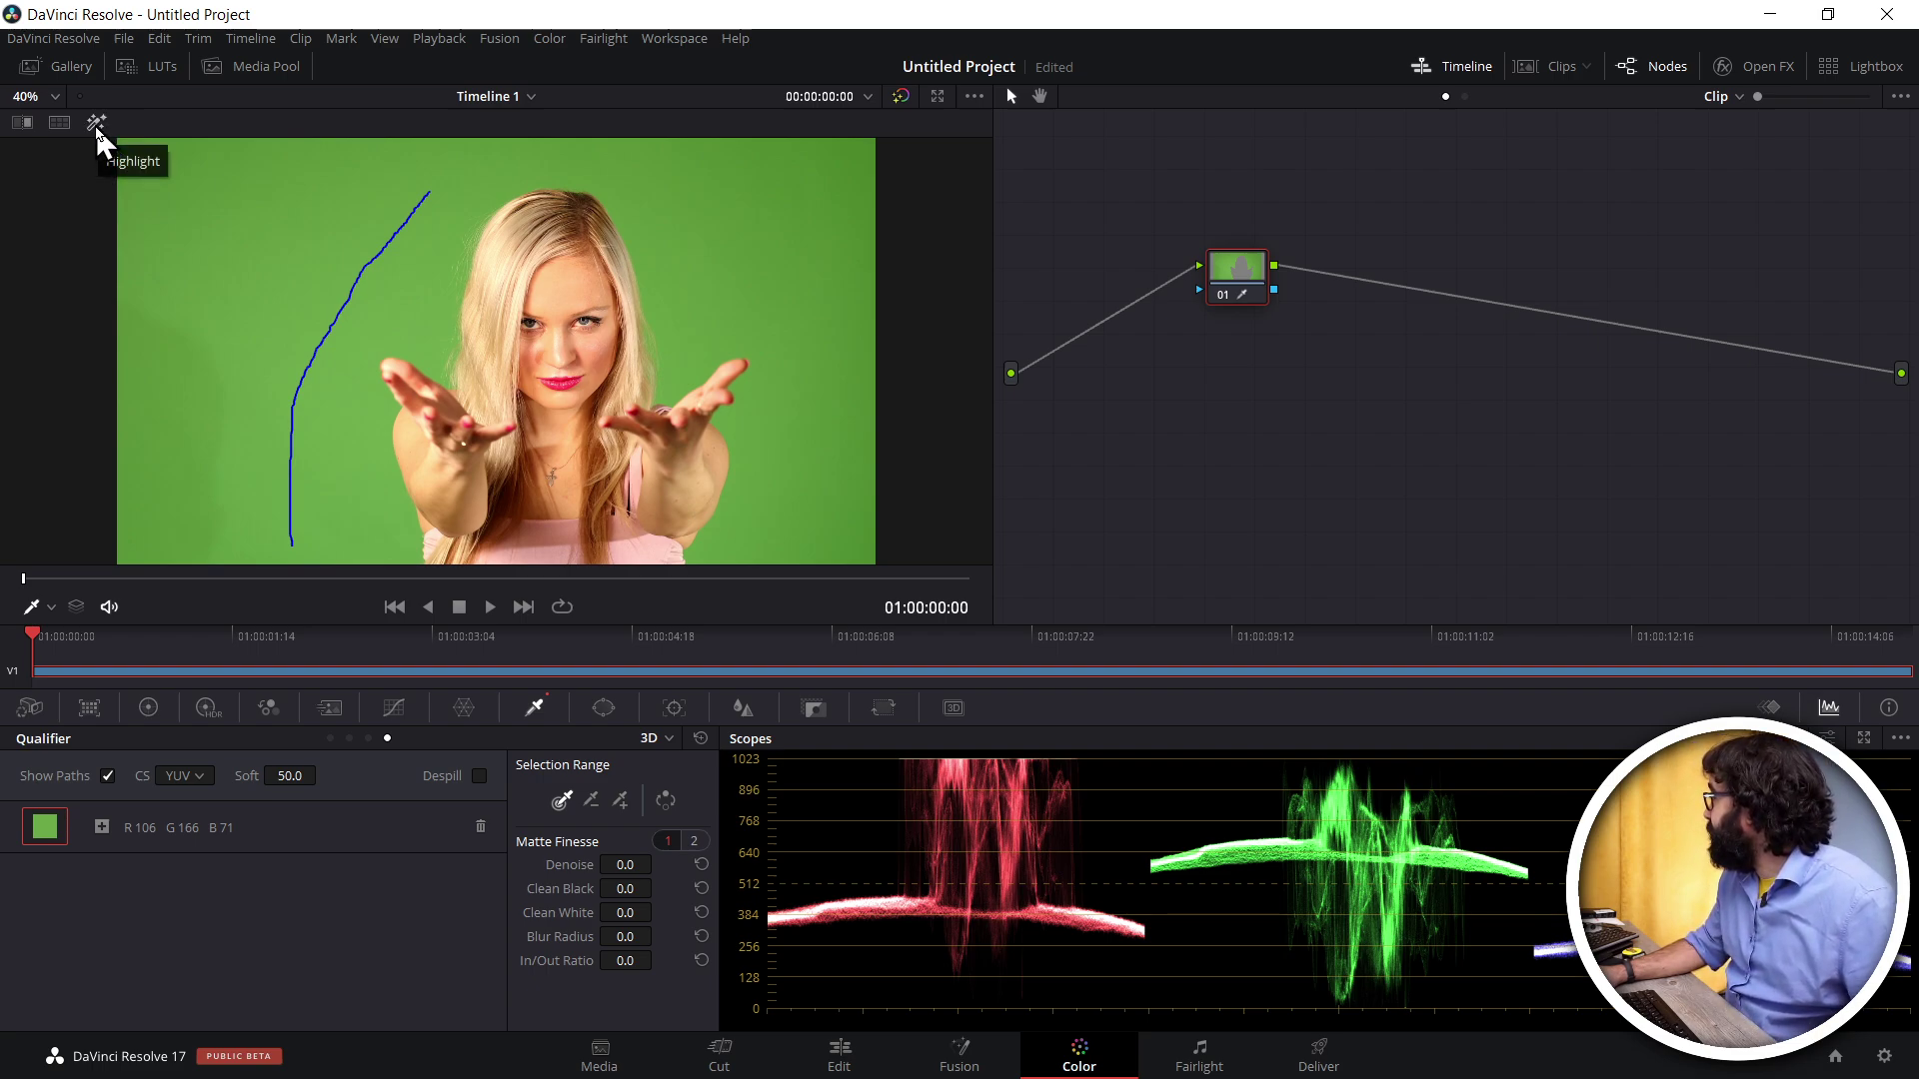
Toggle Highlight to compare the keyed green backdrop with the original image, leaving Highlight on
left_click(98, 133)
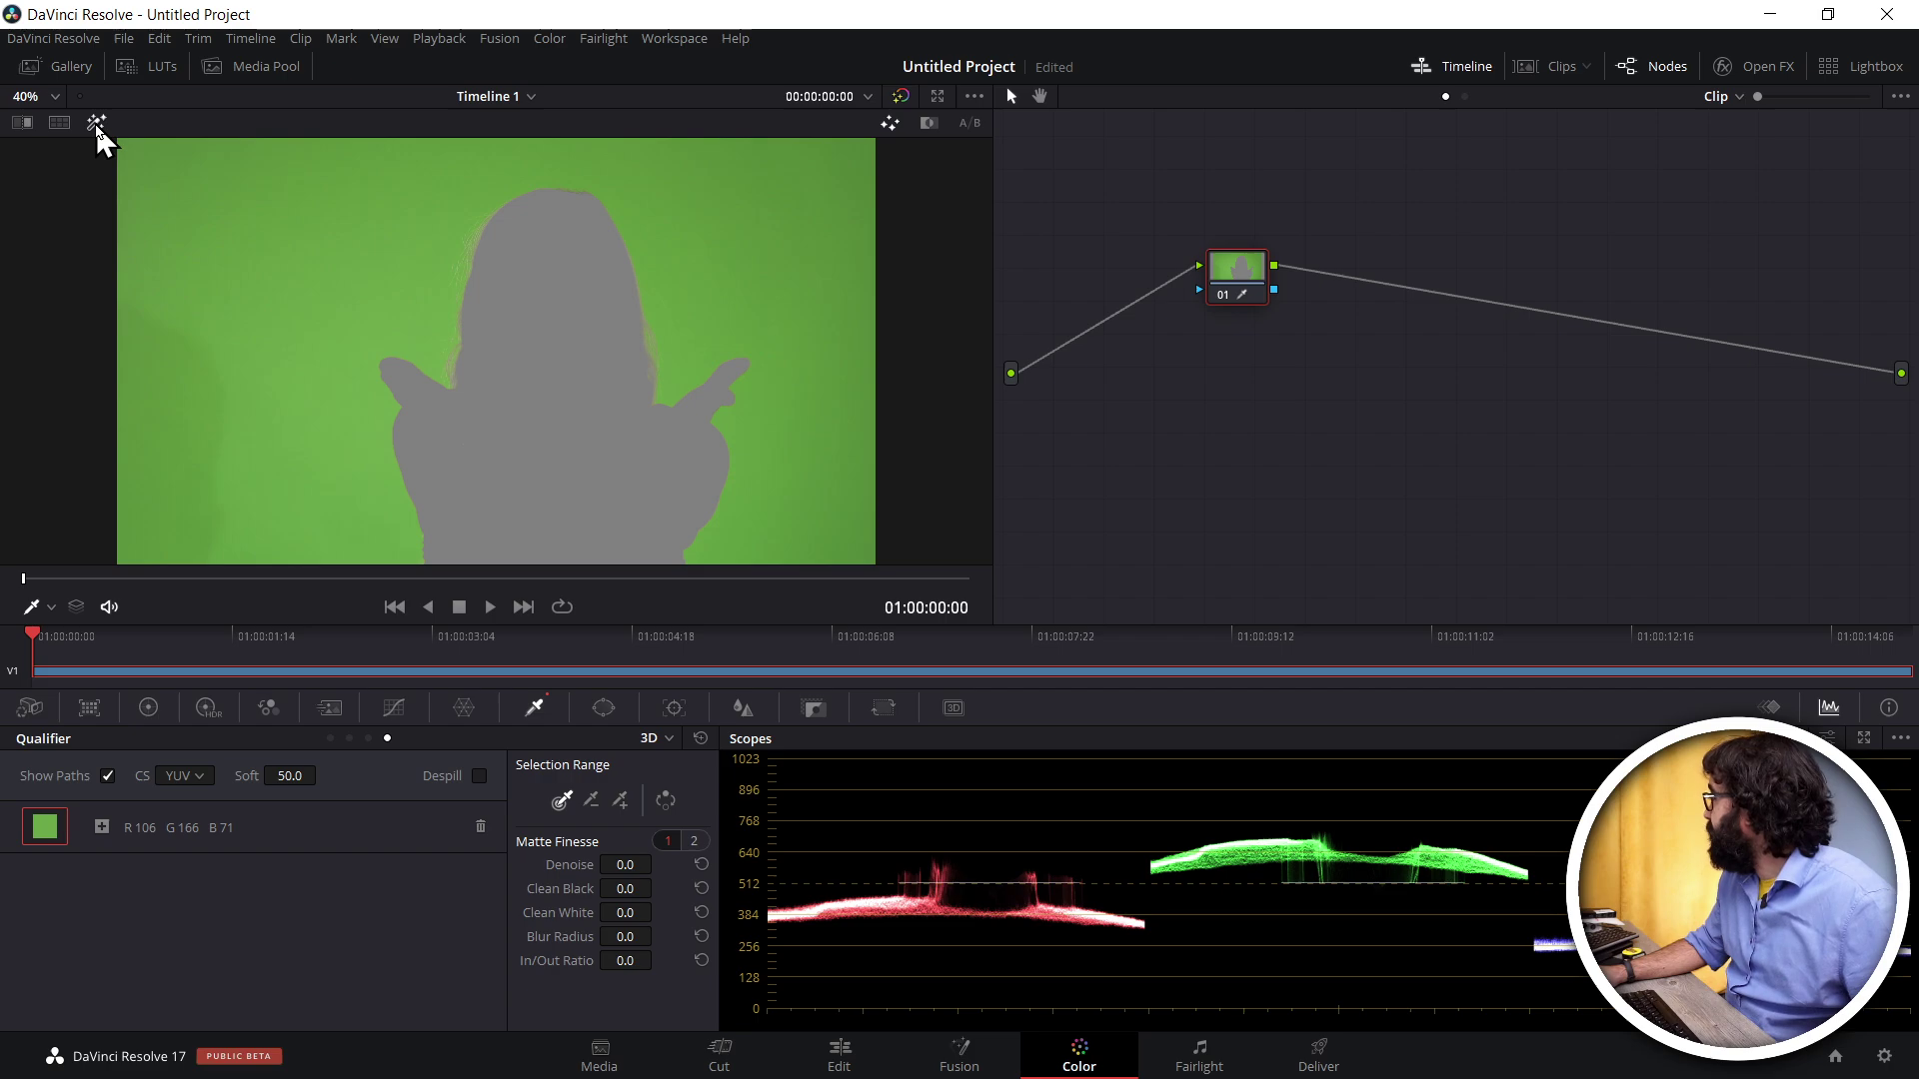
left_click(98, 133)
left_click(98, 133)
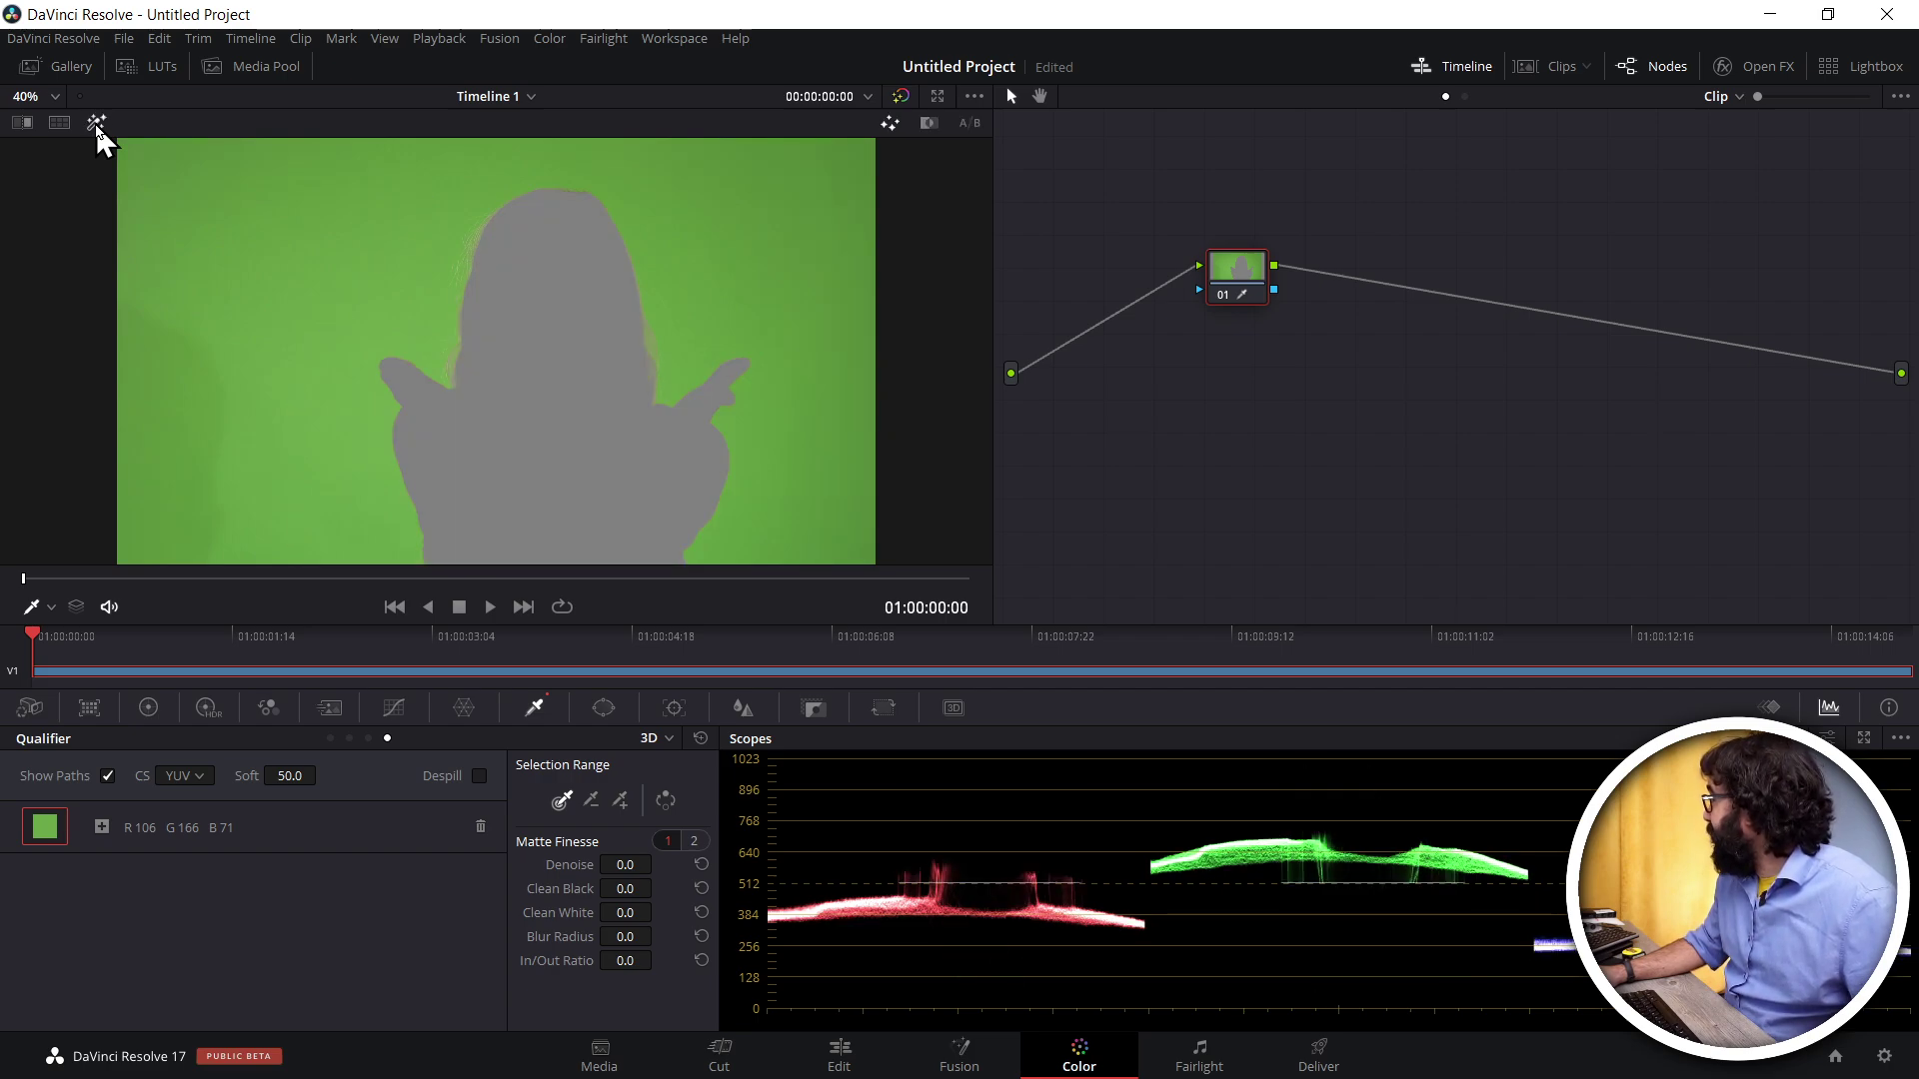
left_click(98, 133)
left_click(98, 133)
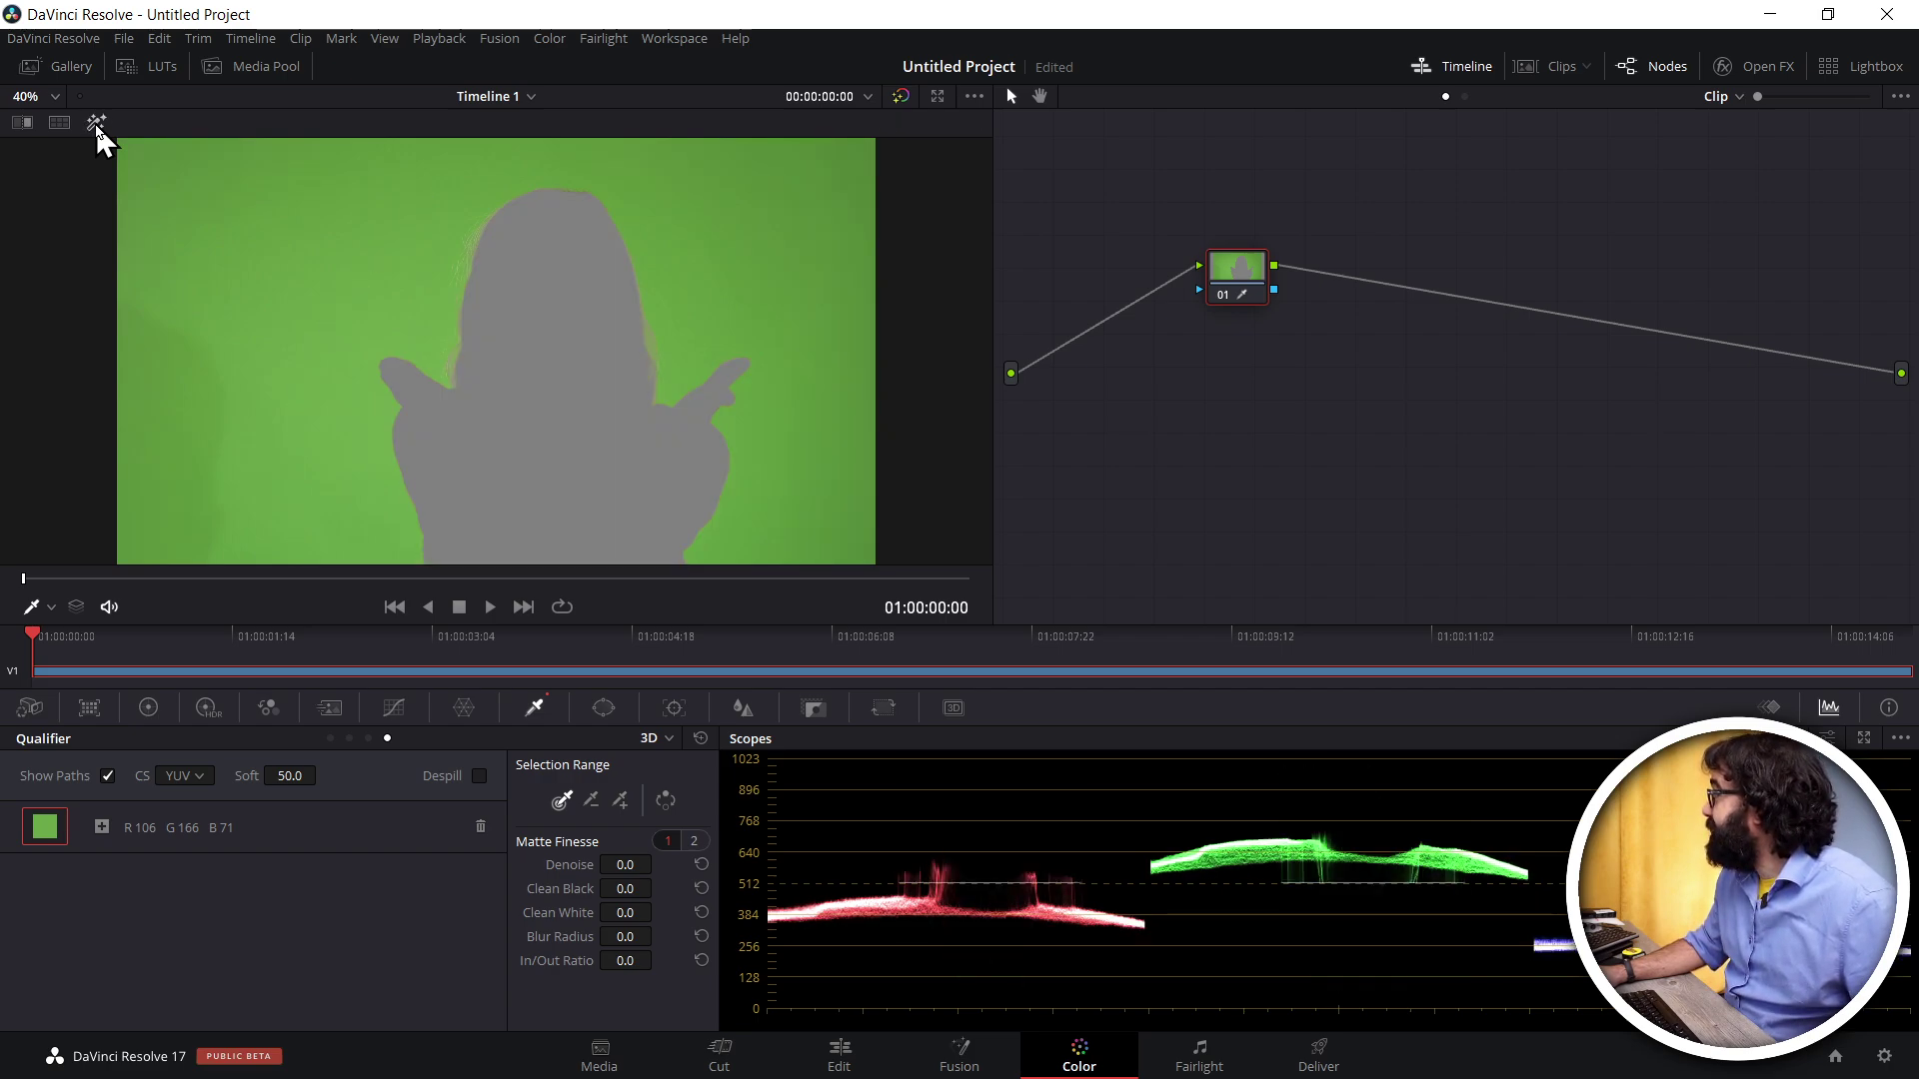
left_click(97, 125)
left_click(97, 125)
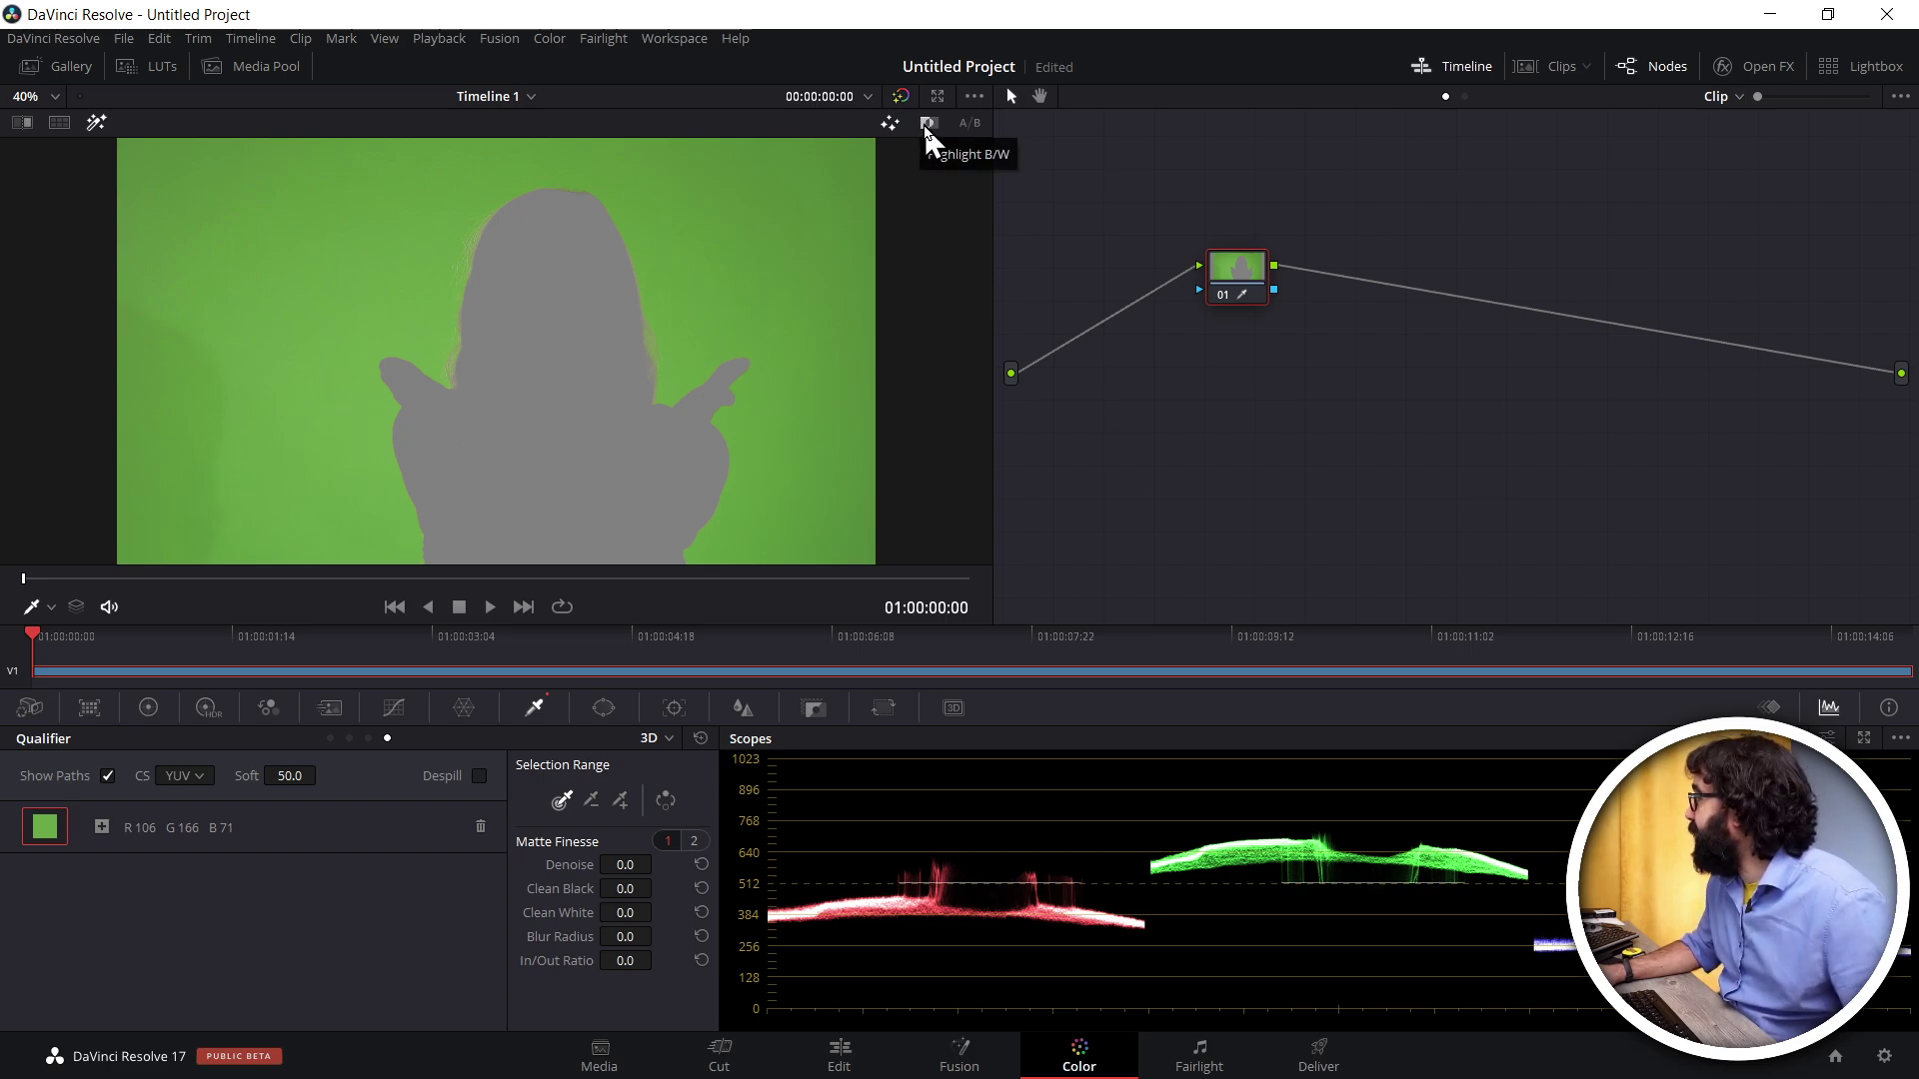
Switch to Highlight B/W, then zoom and pan around the matte to check for noisy areas
left_click(928, 128)
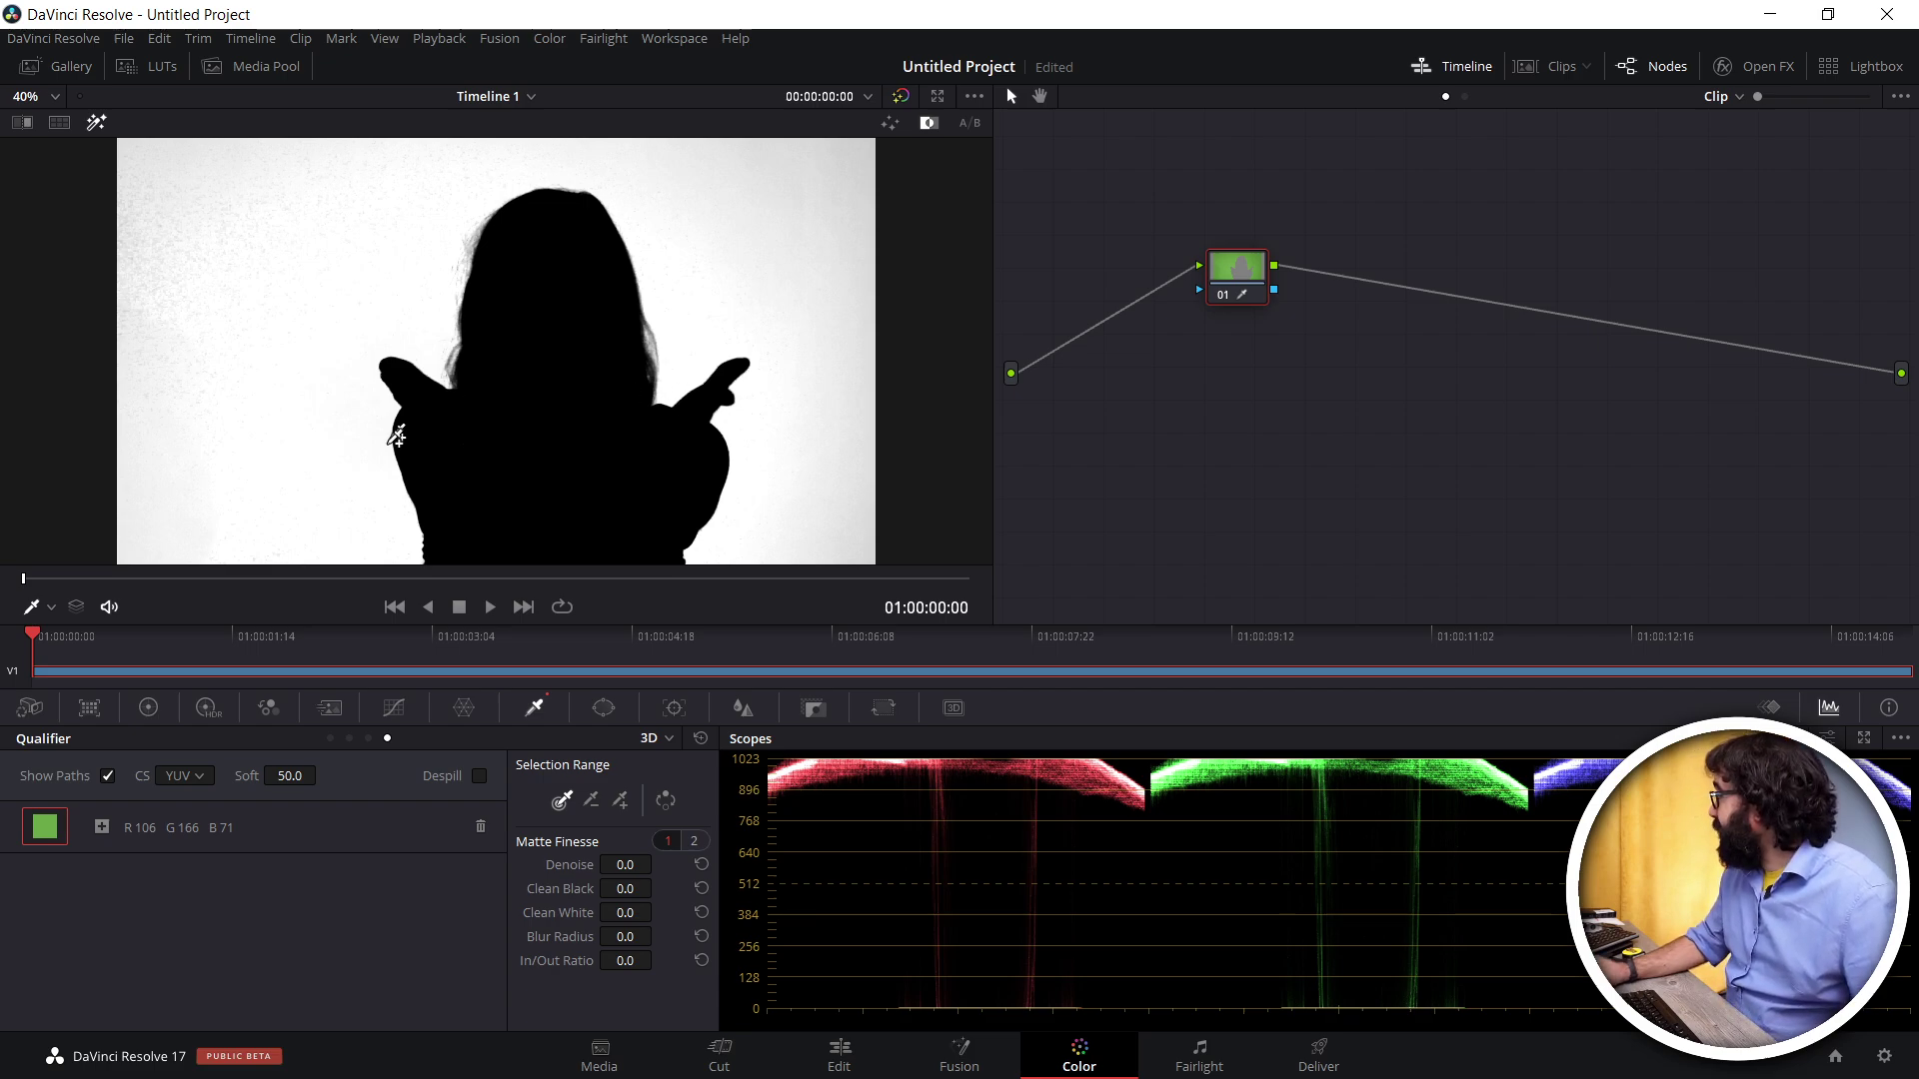
scroll(141, 471, "up", 3)
scroll(141, 470, "up", 2)
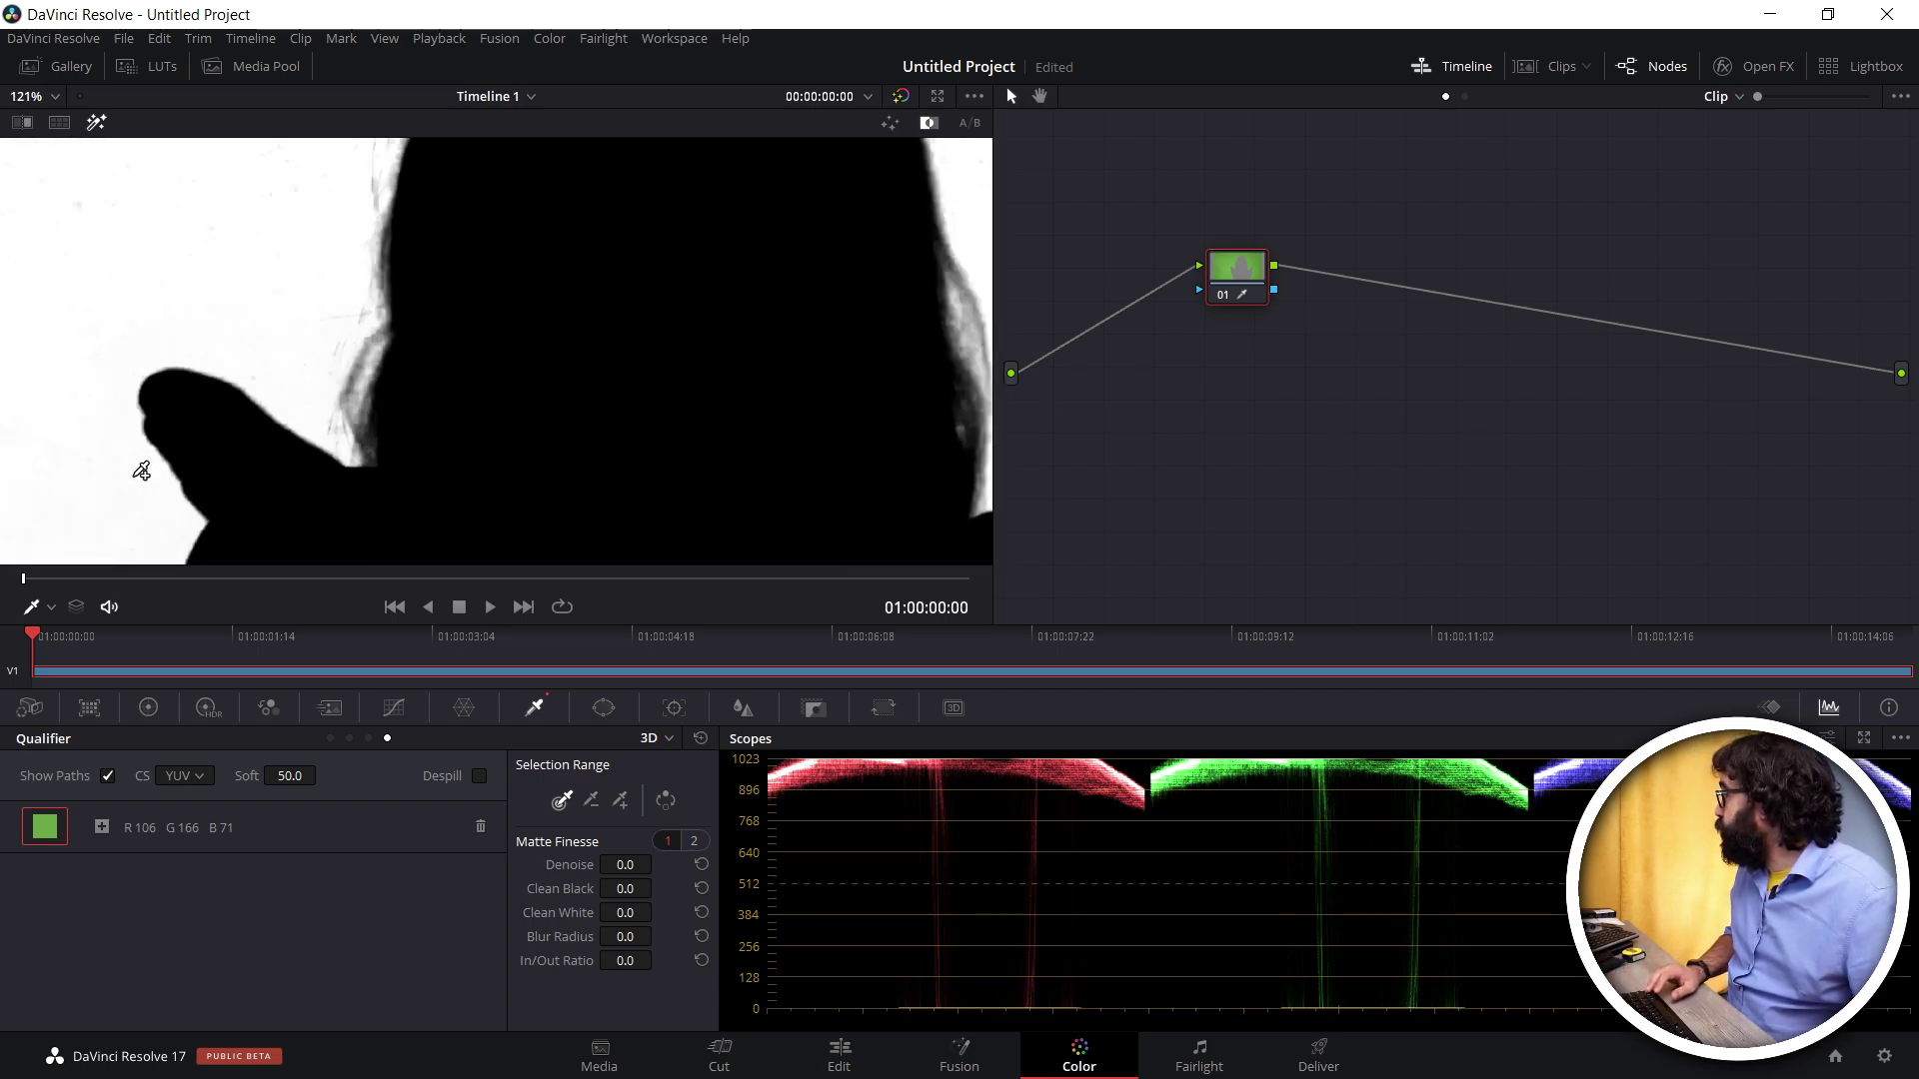
scroll(300, 350, "left", 3)
scroll(329, 350, "left", 4)
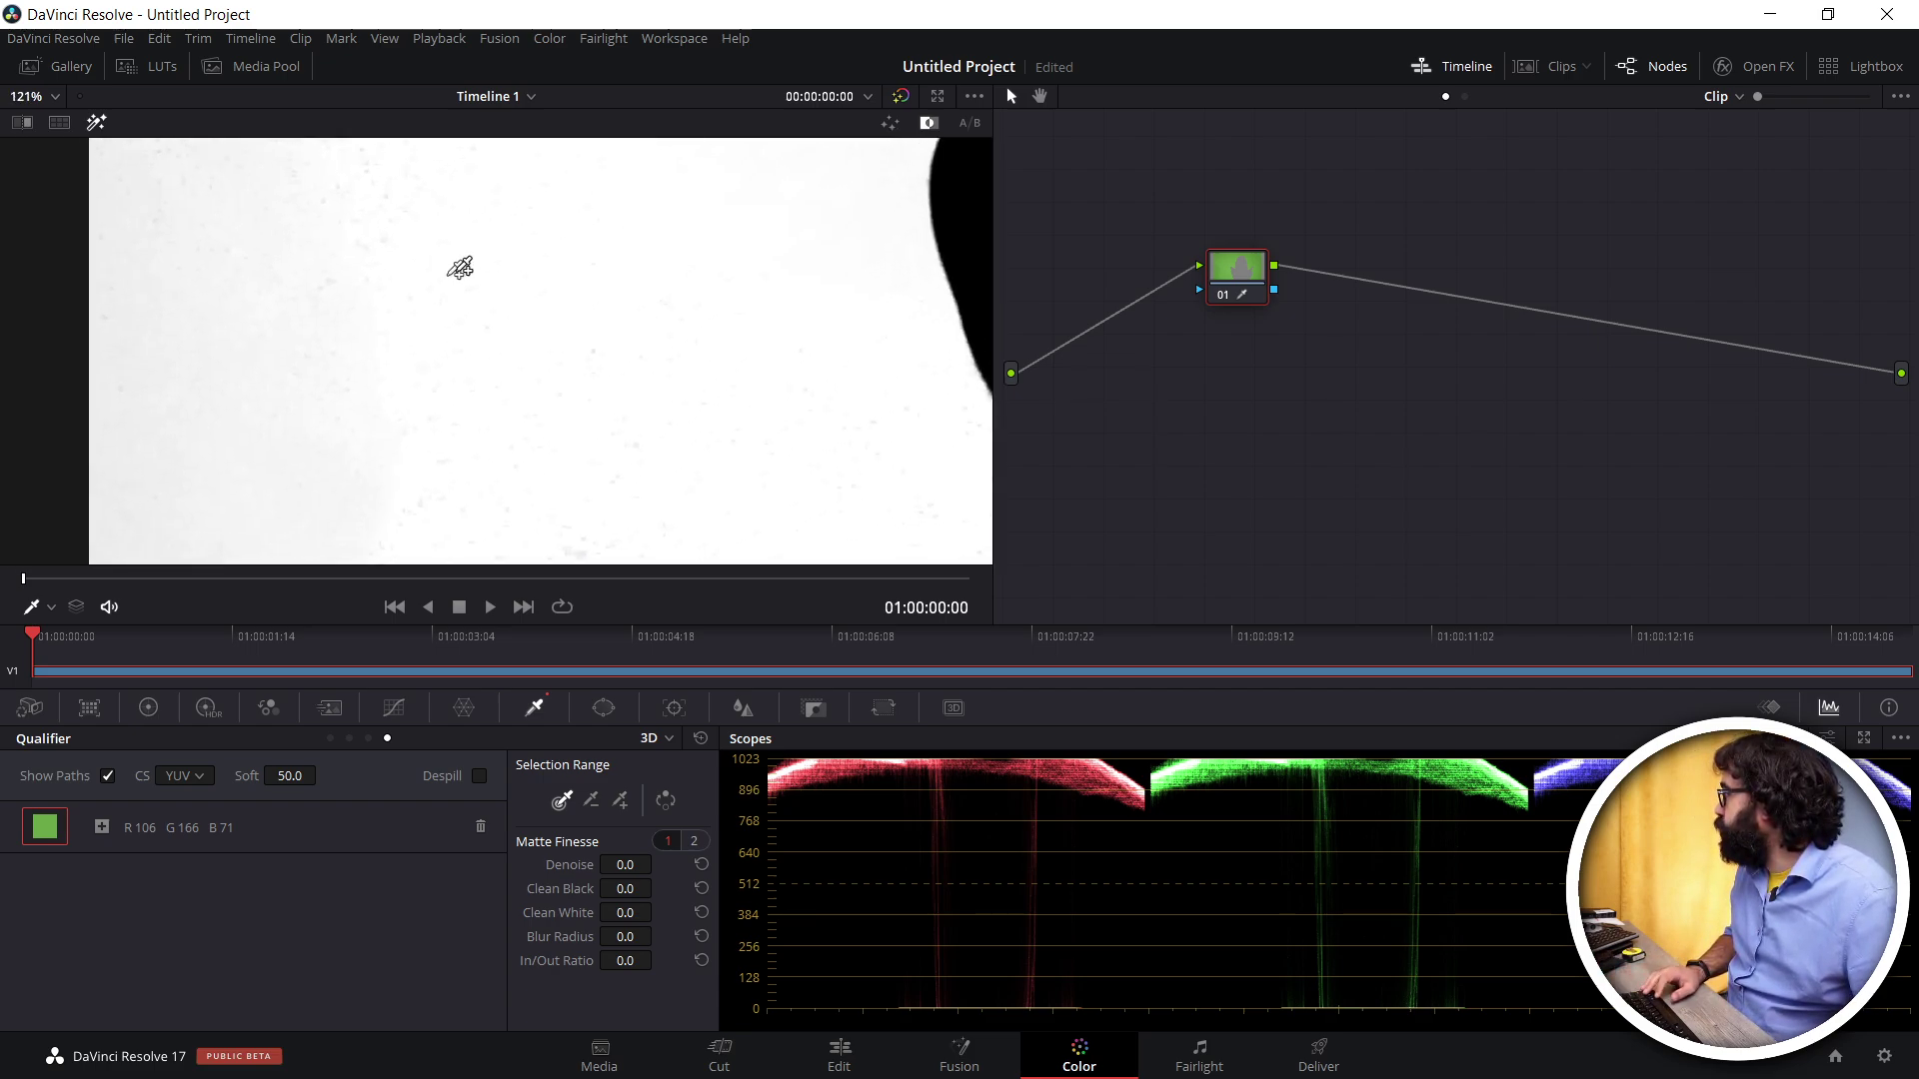
scroll(465, 265, "left", 3)
scroll(539, 270, "right", 1)
scroll(420, 330, "left", 1)
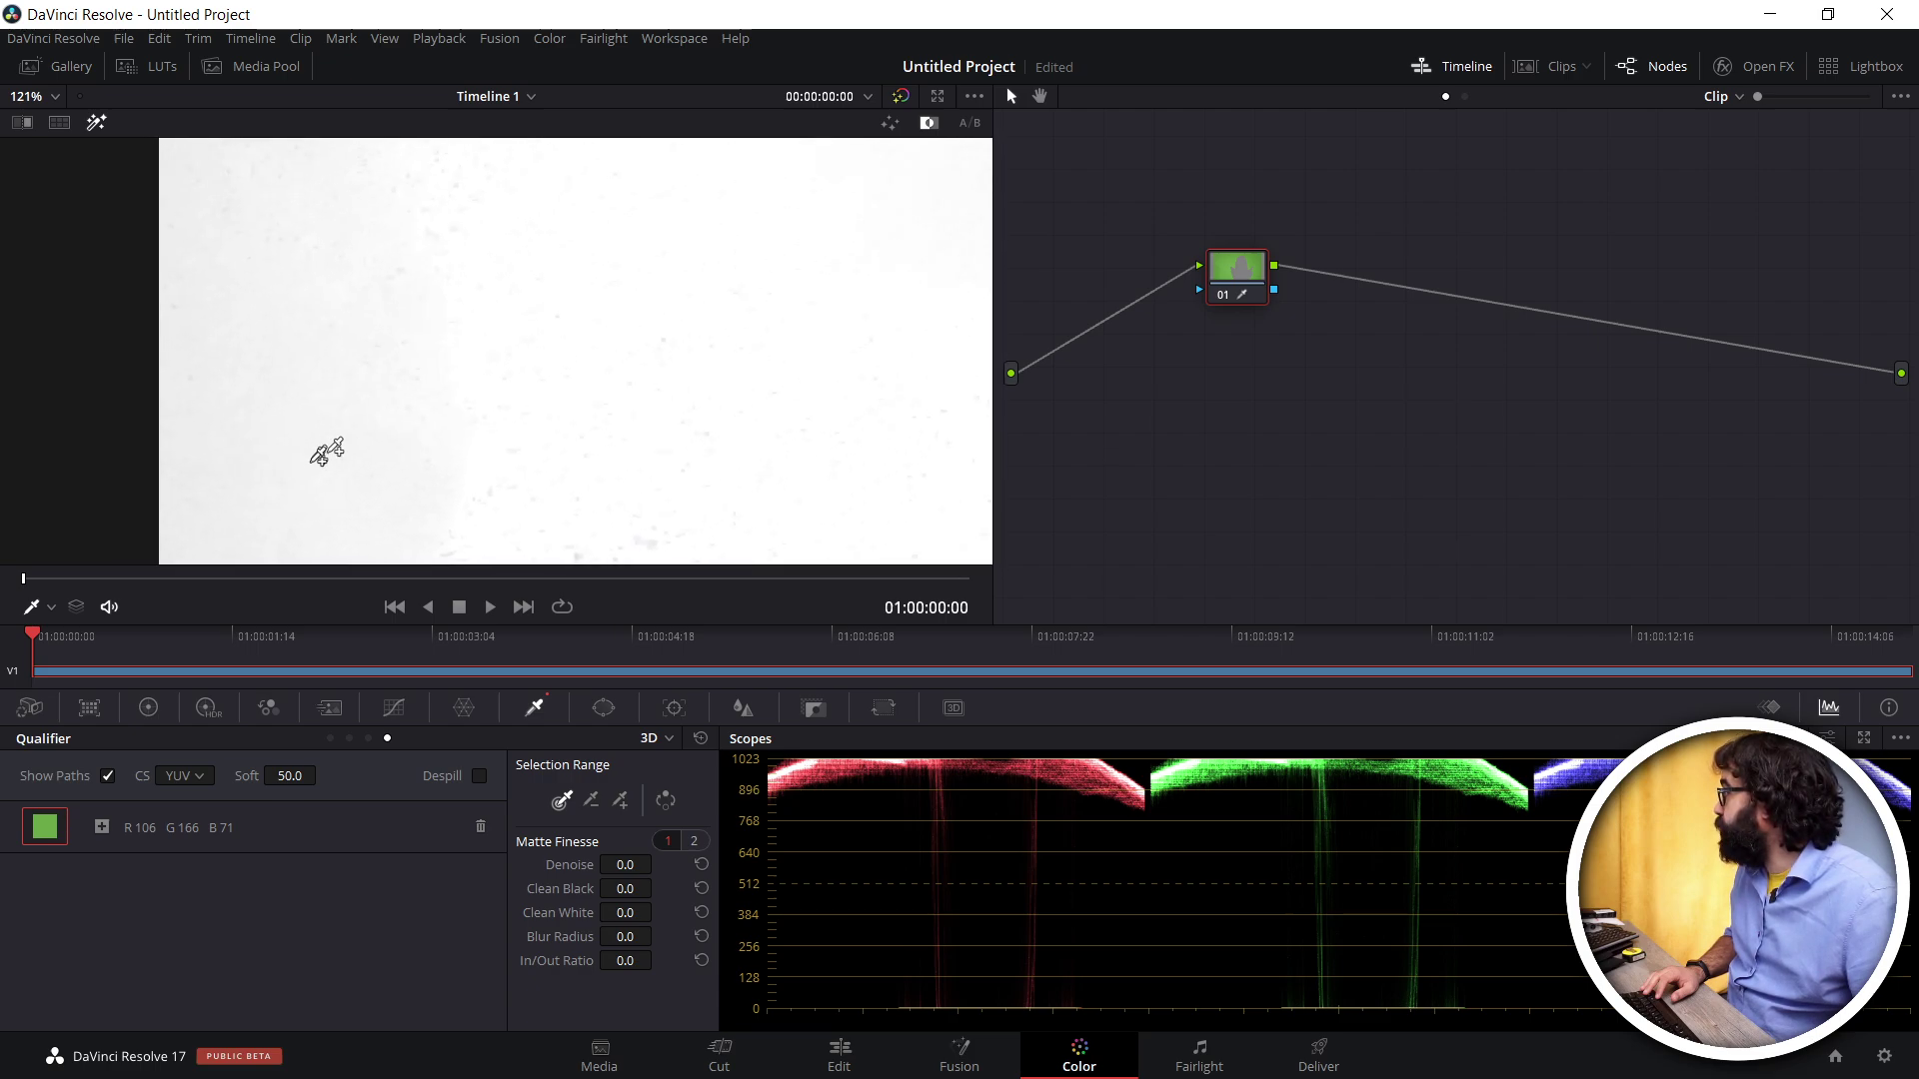
scroll(320, 452, "right", 1)
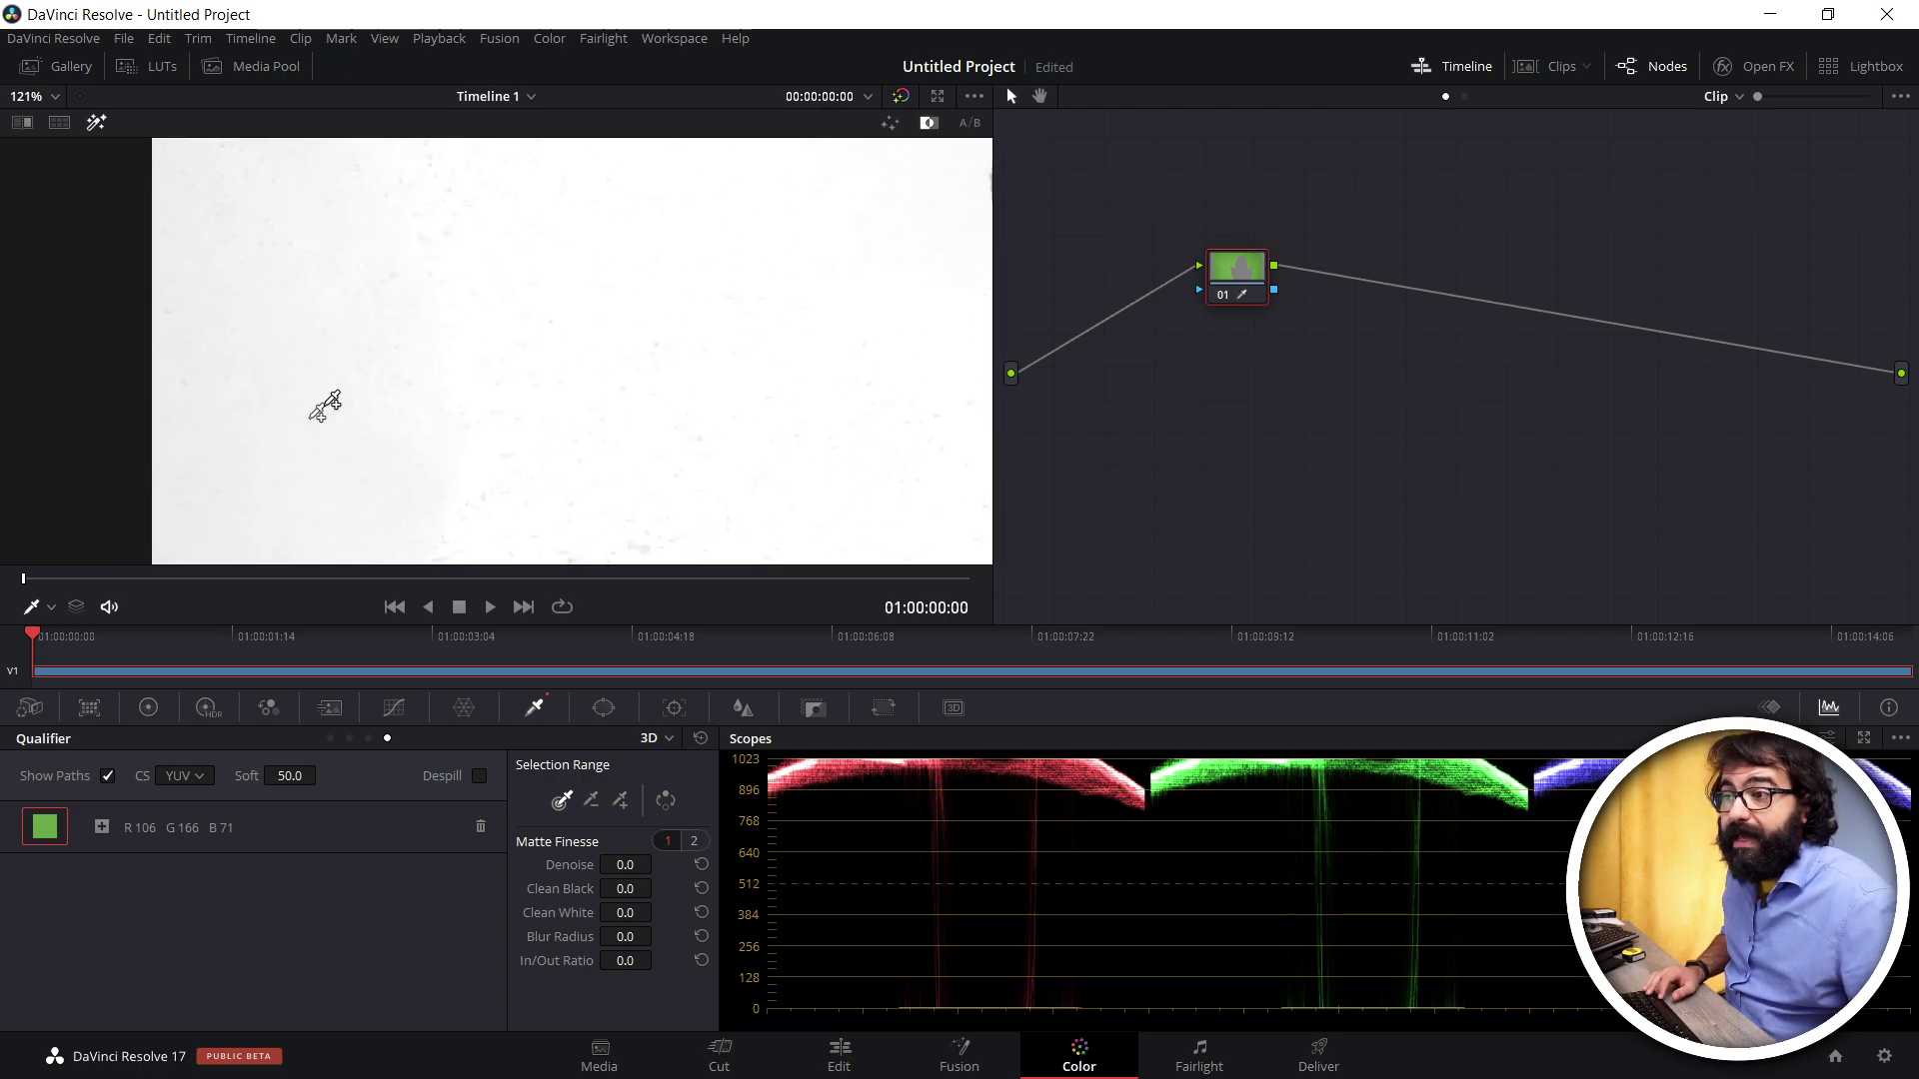
scroll(432, 342, "left", 1)
scroll(436, 338, "up", 2)
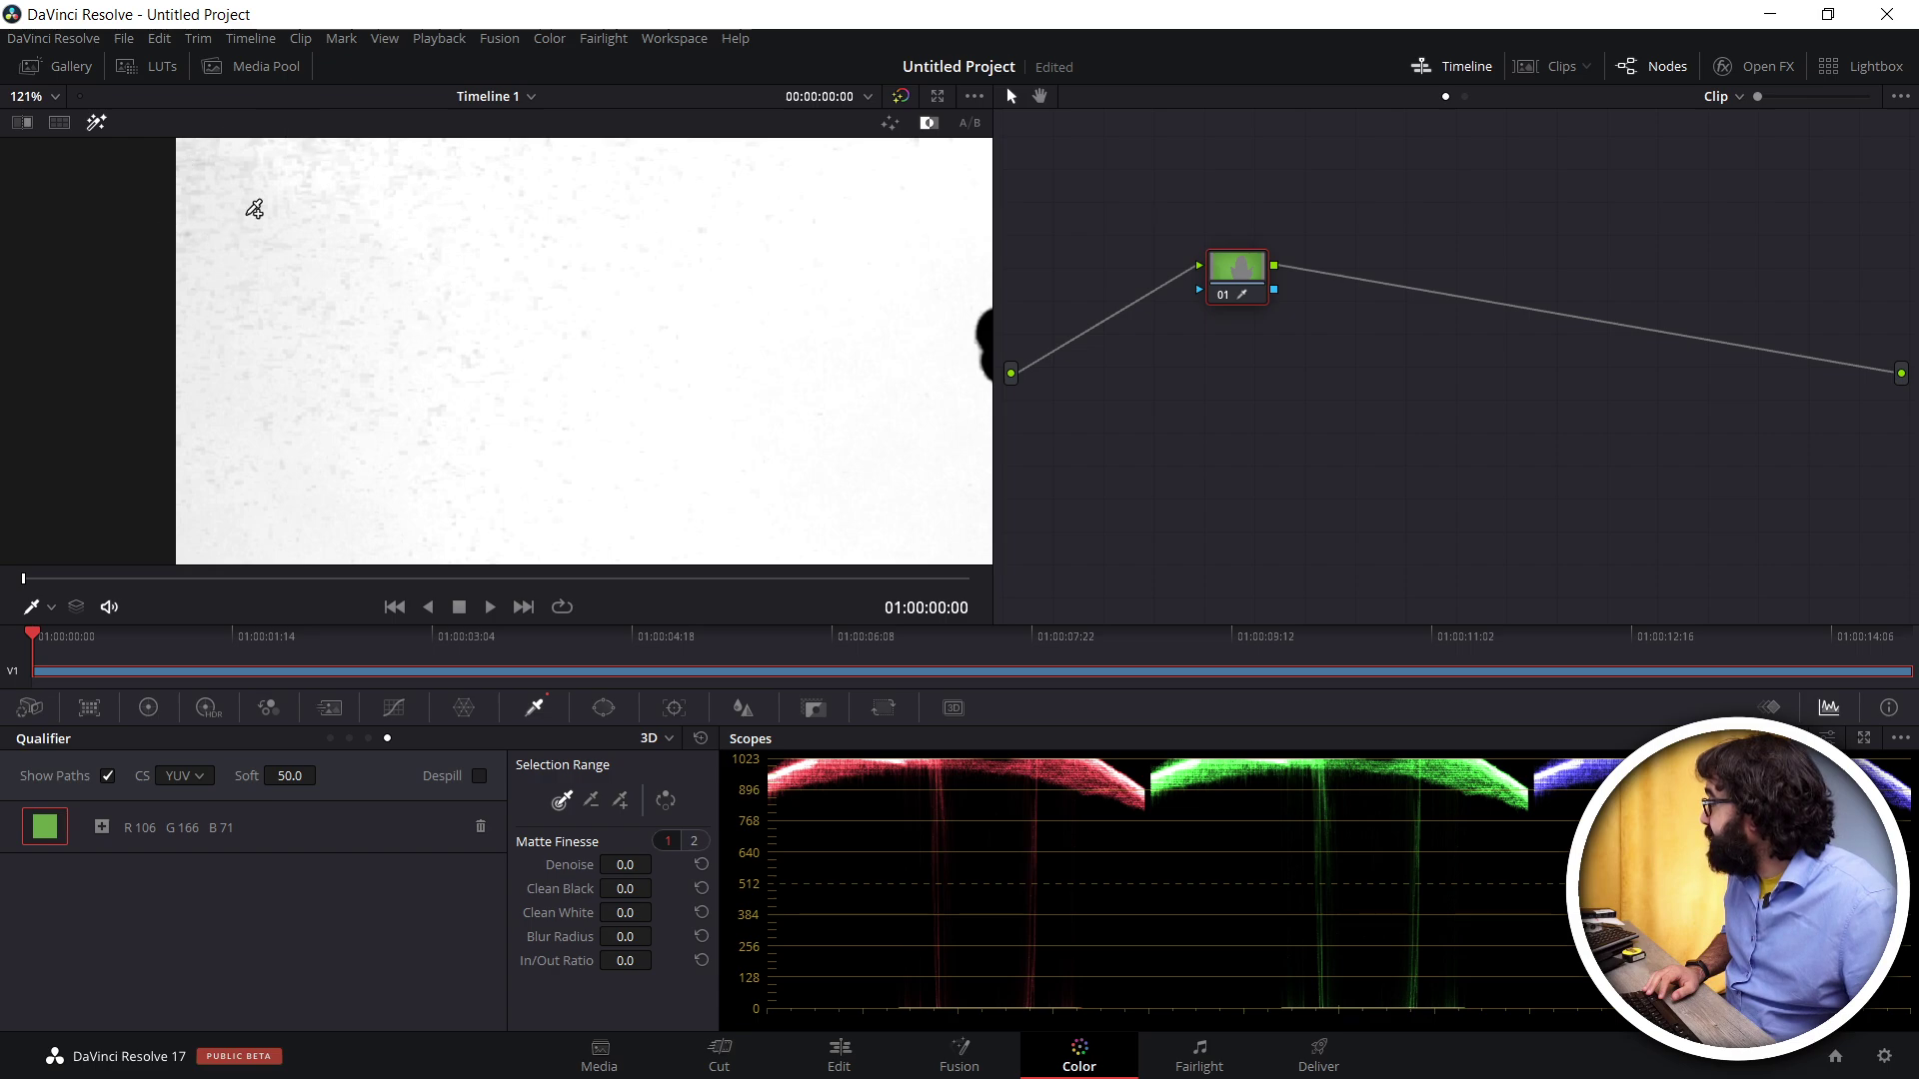
scroll(368, 244, "left", 1)
scroll(373, 416, "up", 2)
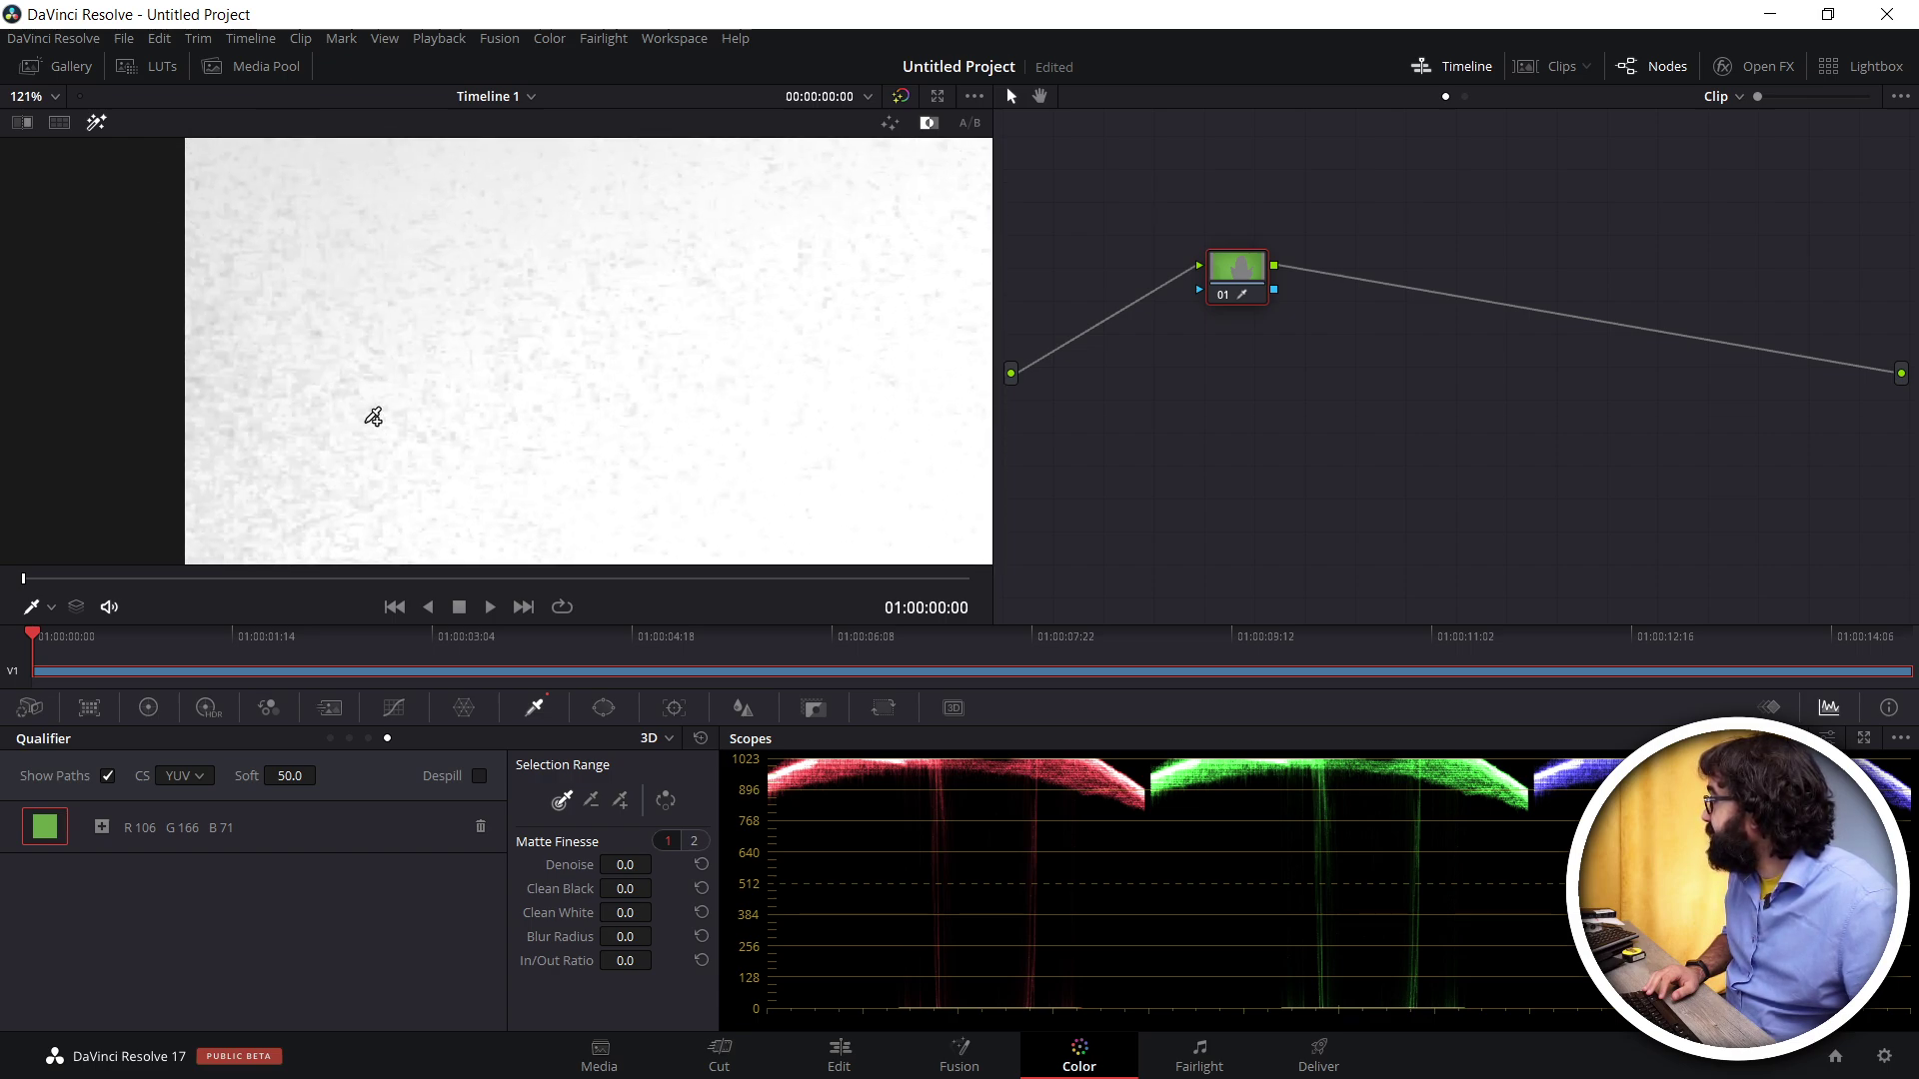
scroll(377, 419, "up", 1)
scroll(334, 285, "down", 1)
scroll(450, 270, "right", 2)
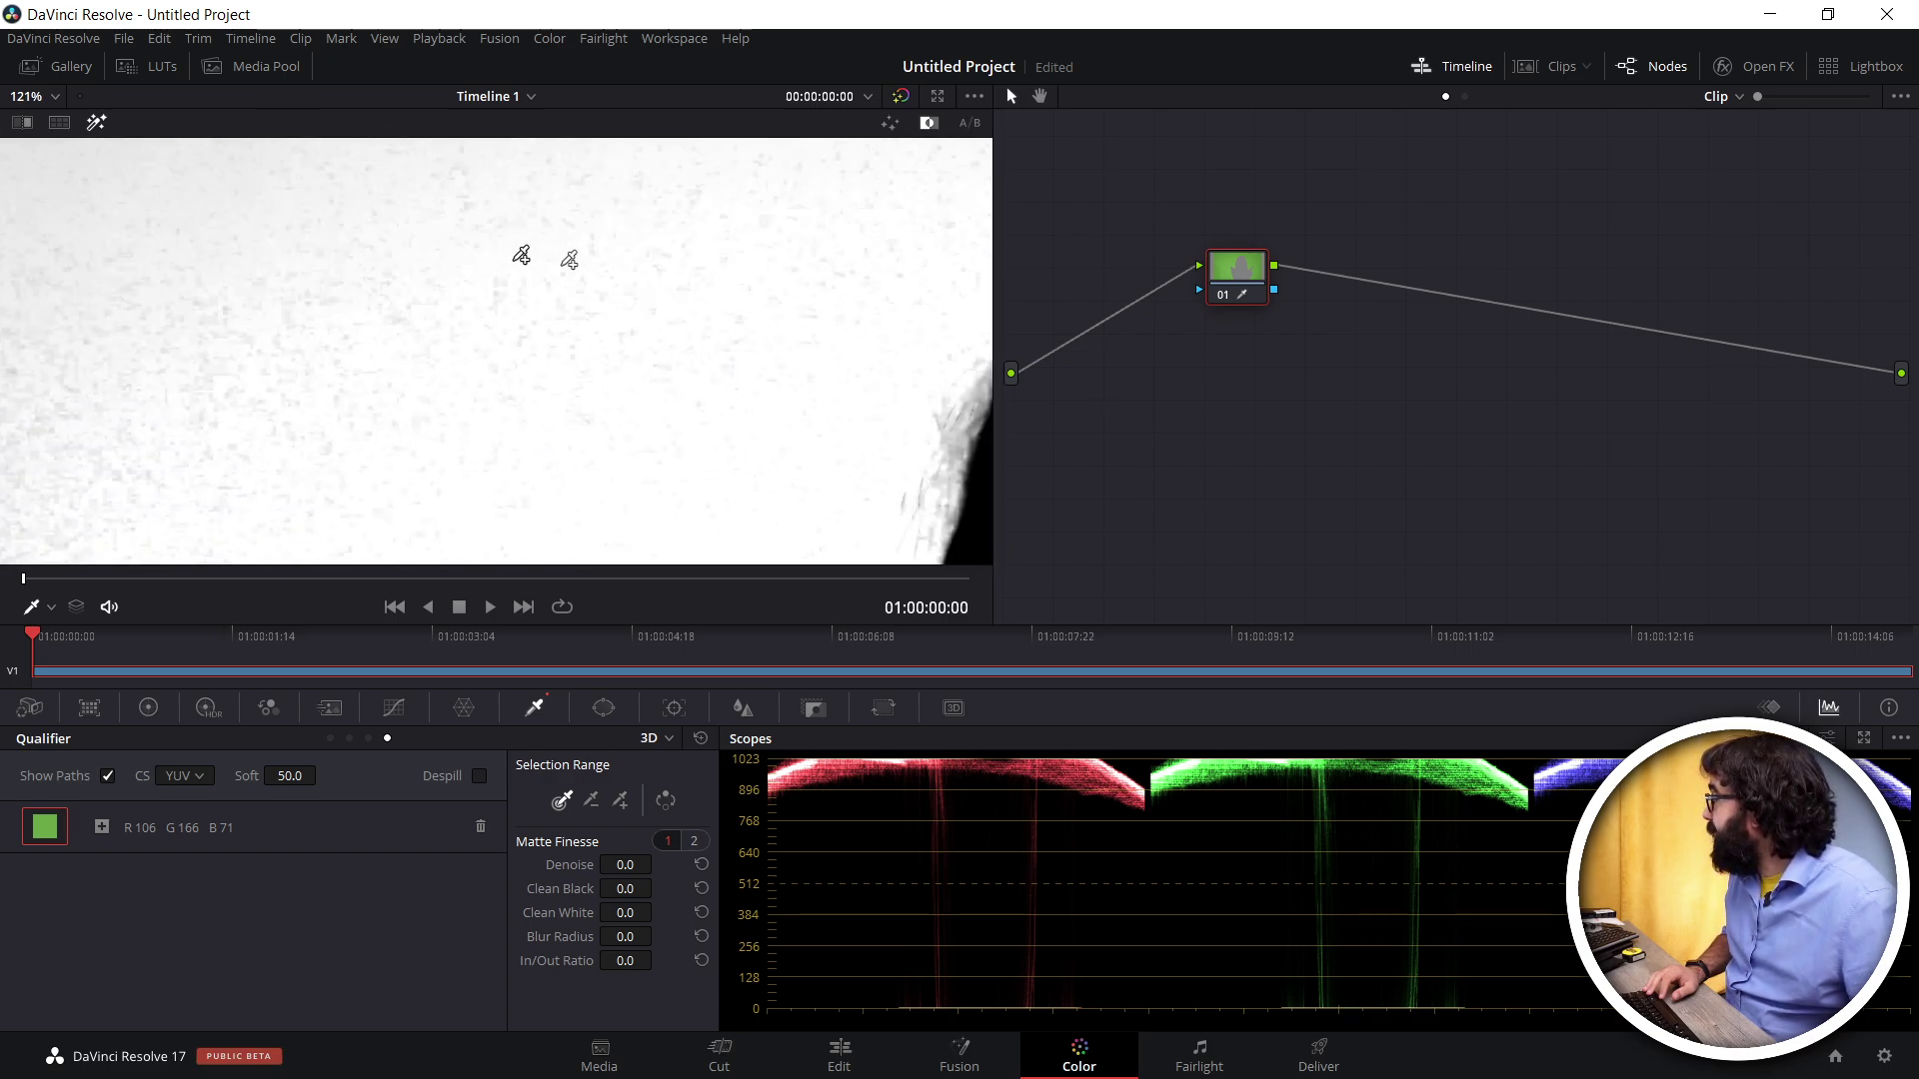
scroll(521, 255, "right", 2)
scroll(207, 292, "right", 2)
scroll(207, 293, "up", 1)
scroll(287, 180, "right", 3)
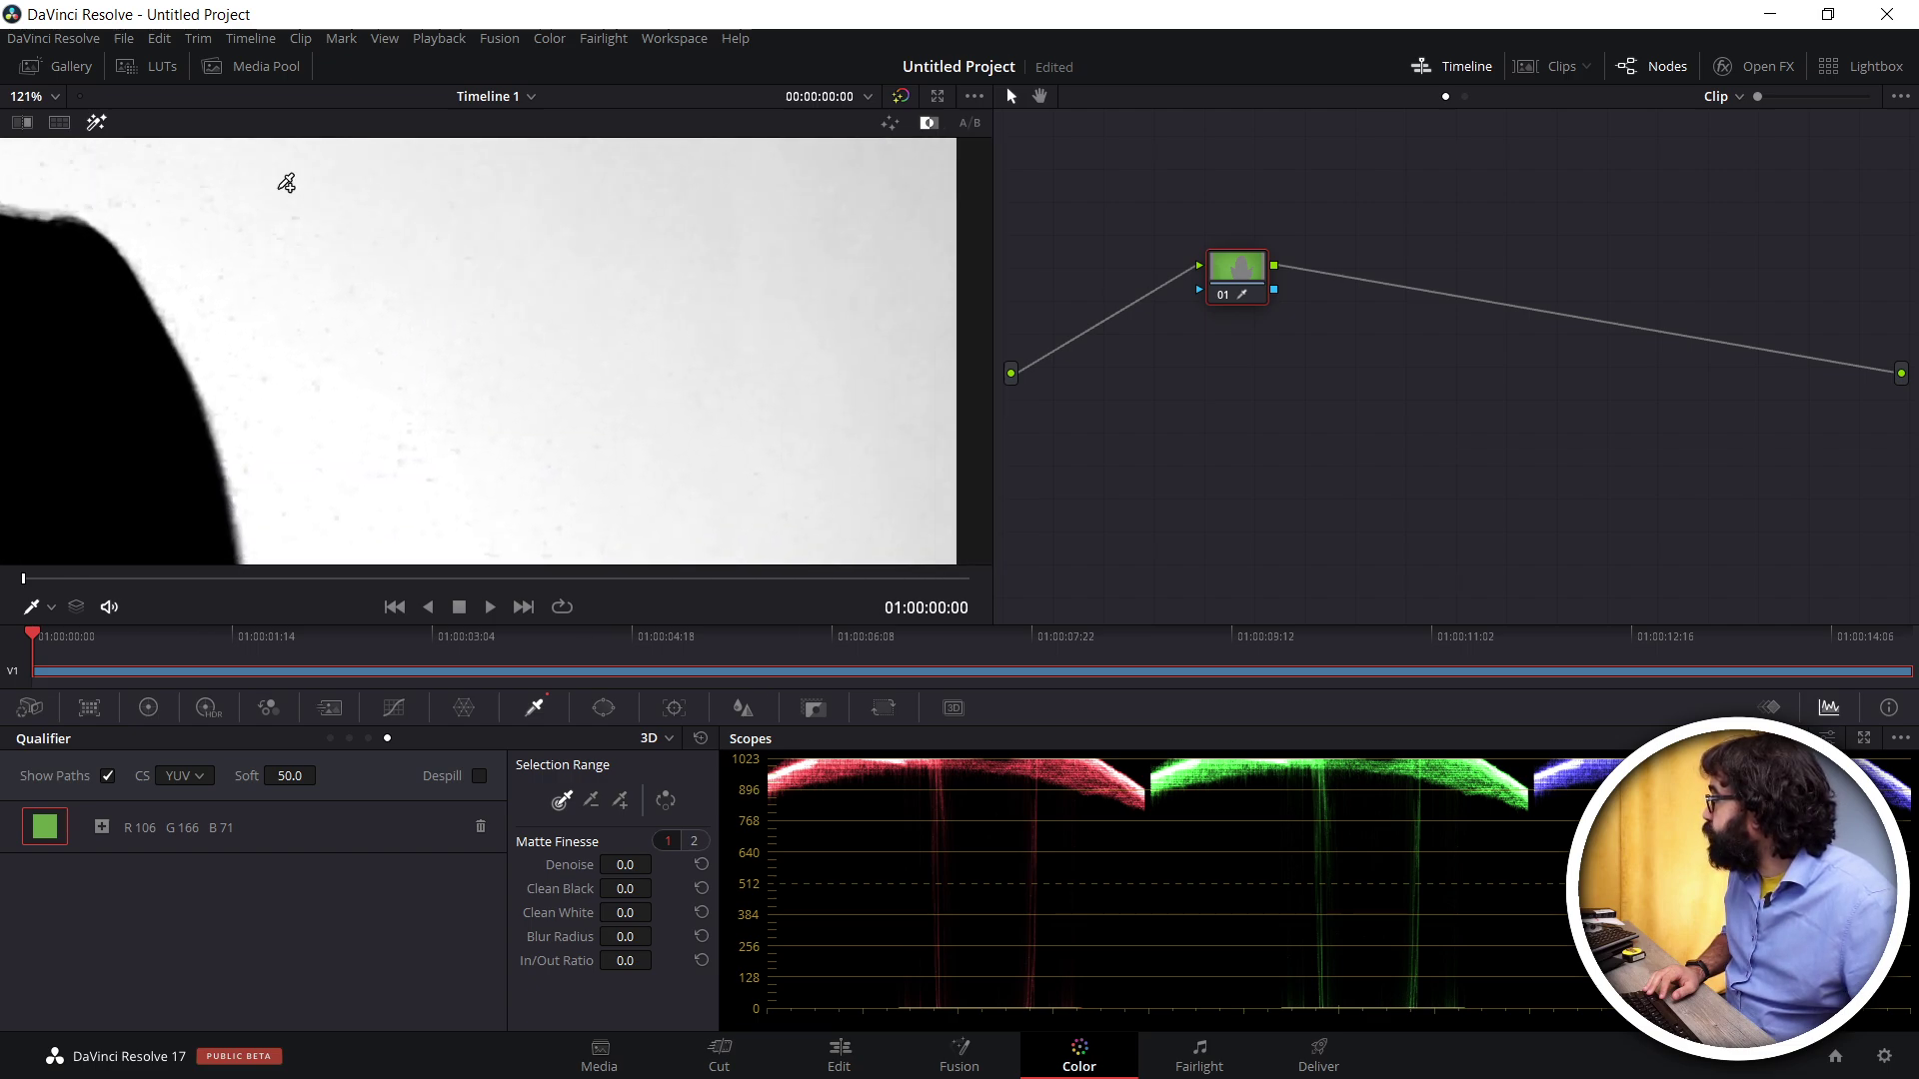
scroll(492, 399, "right", 2)
scroll(607, 332, "down", 1)
scroll(580, 370, "left", 1)
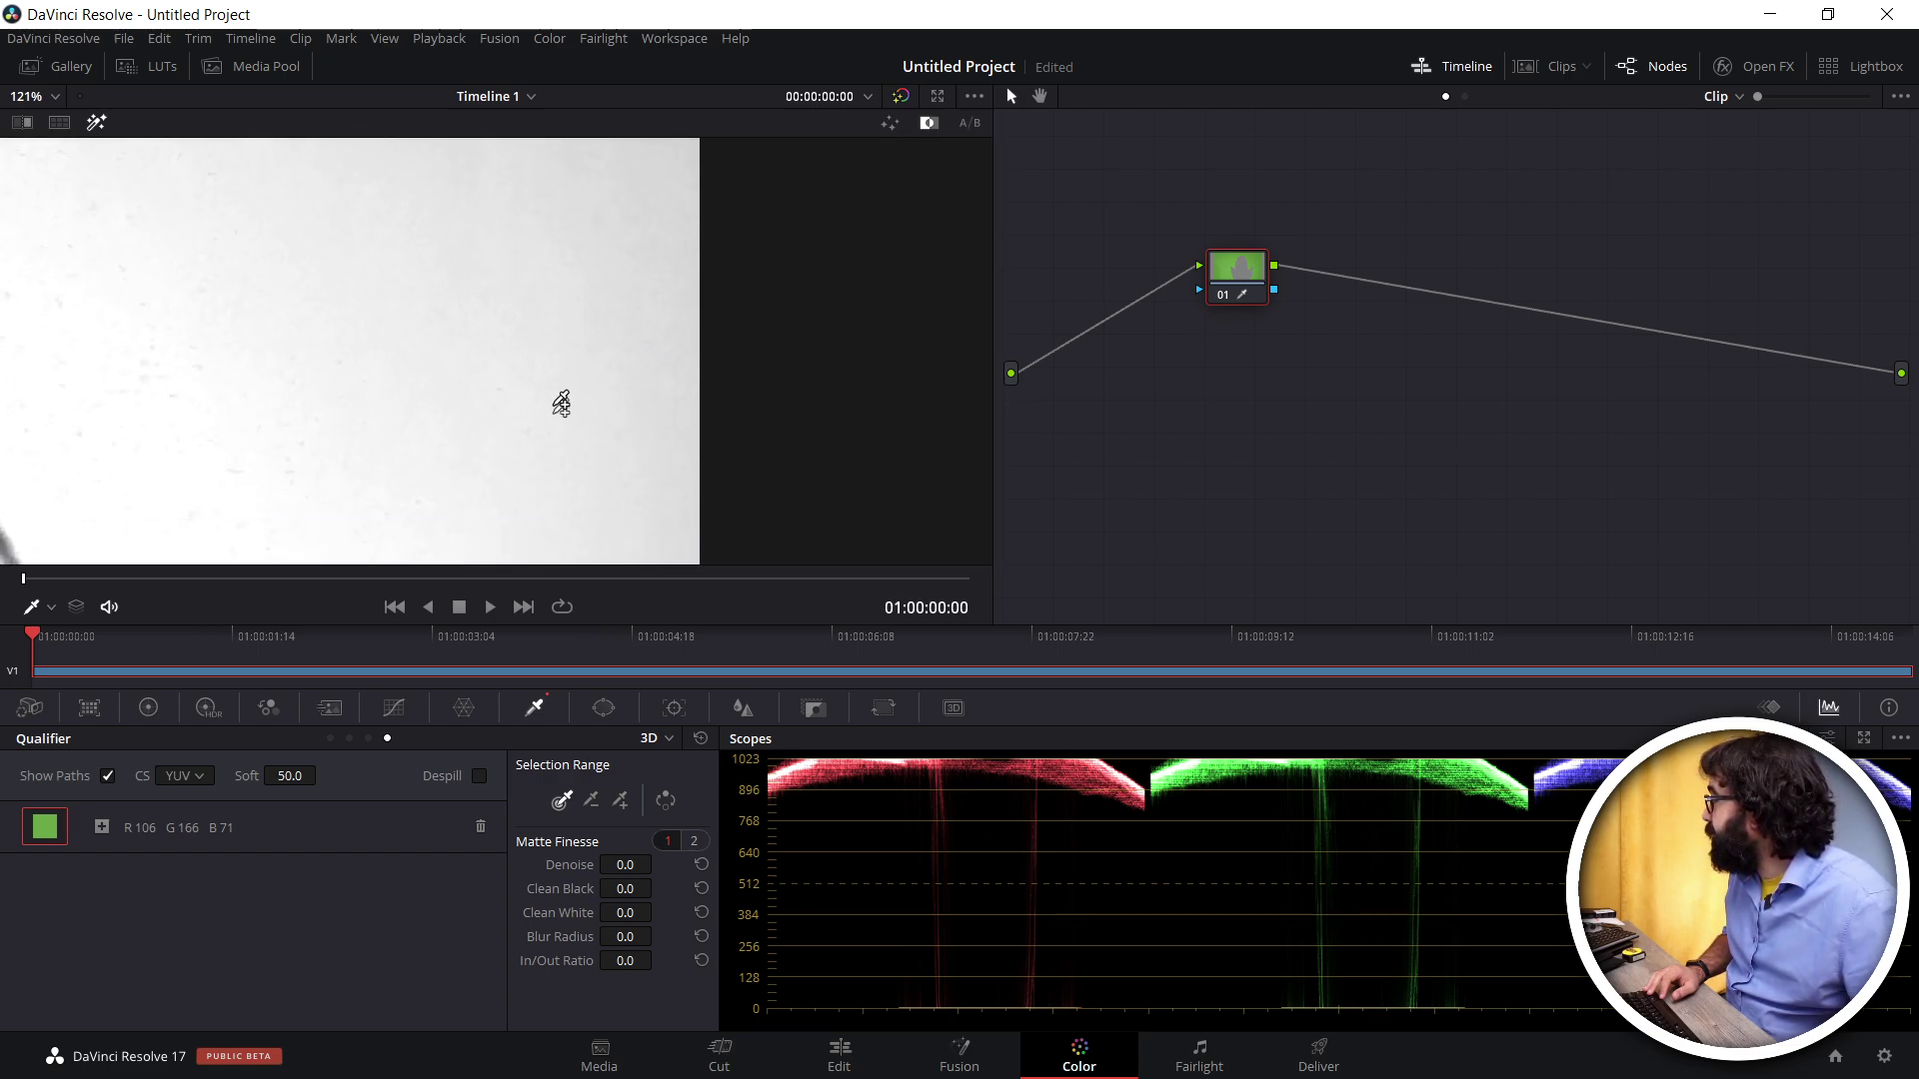
scroll(530, 375, "down", 2)
scroll(508, 279, "down", 2)
scroll(504, 330, "down", 1)
scroll(540, 184, "left", 1)
scroll(540, 184, "down", 2)
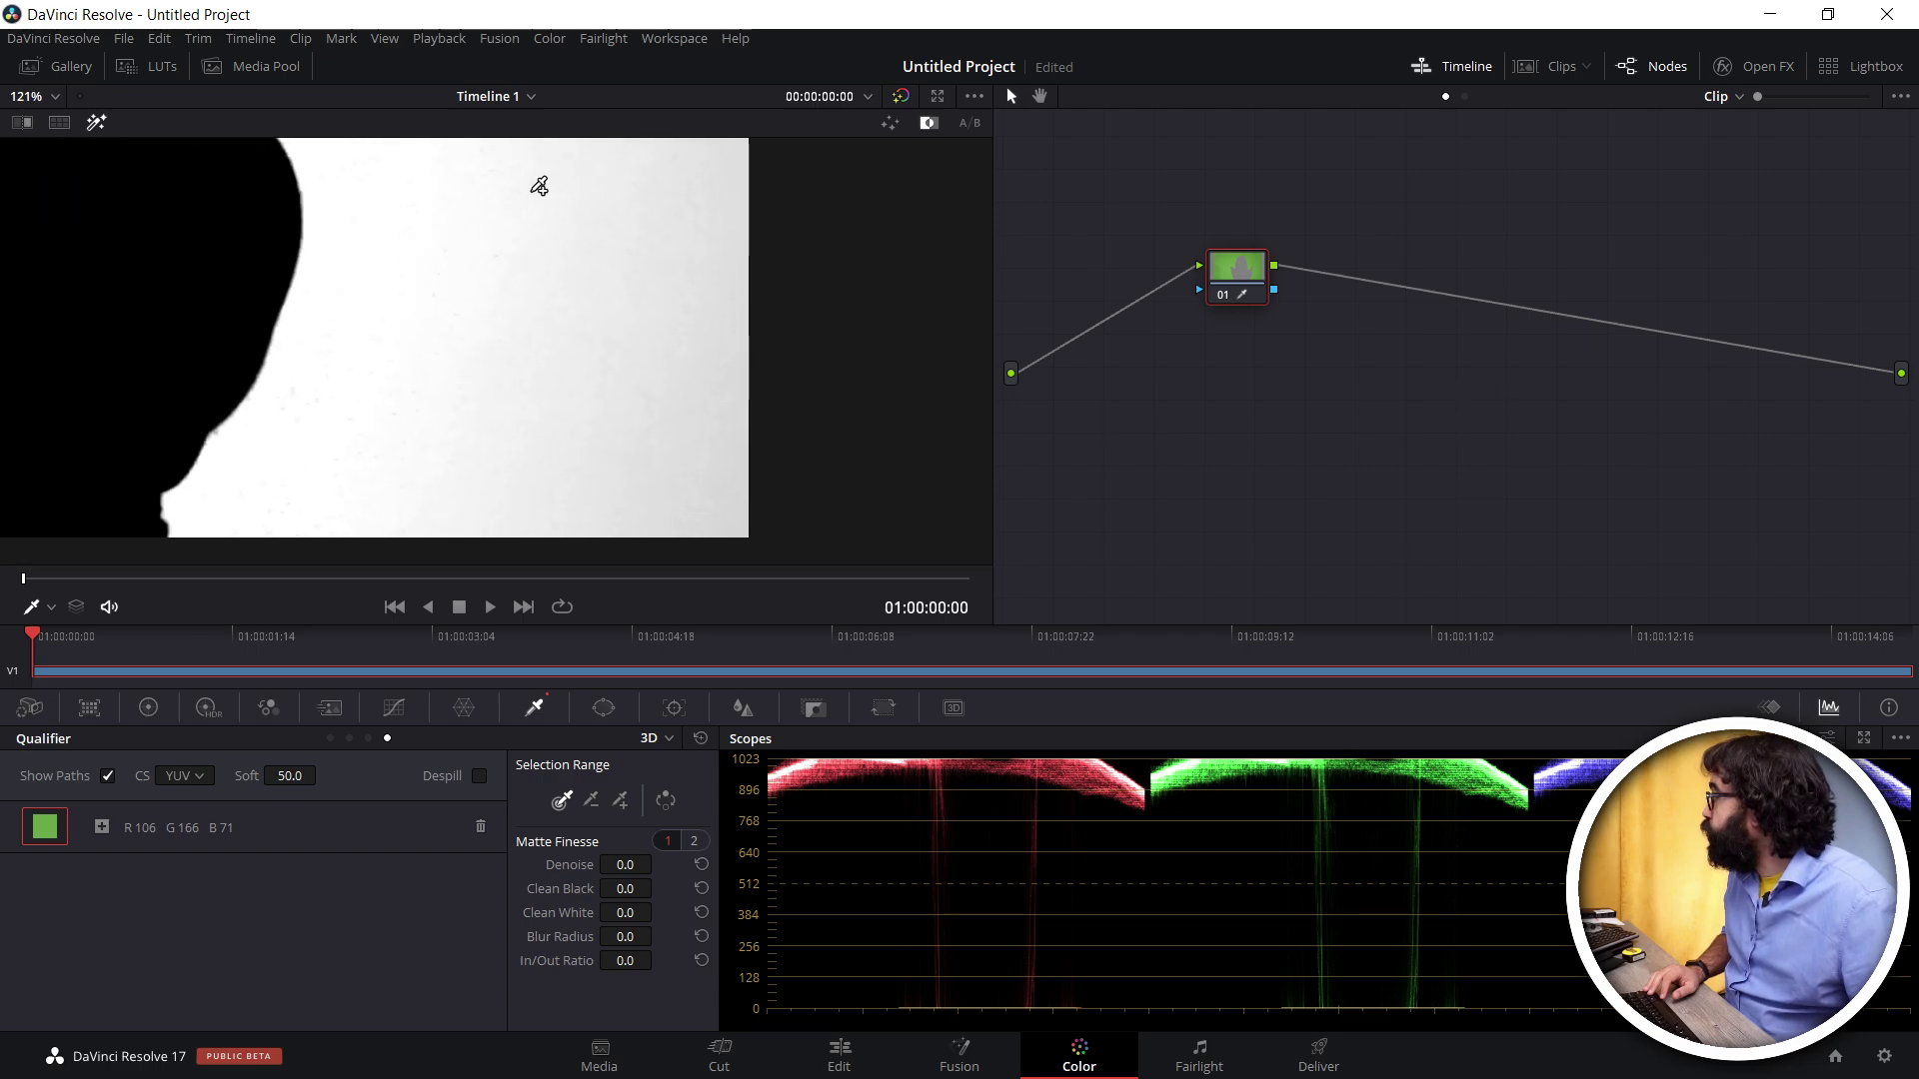
scroll(570, 249, "up", 2)
scroll(579, 420, "up", 2)
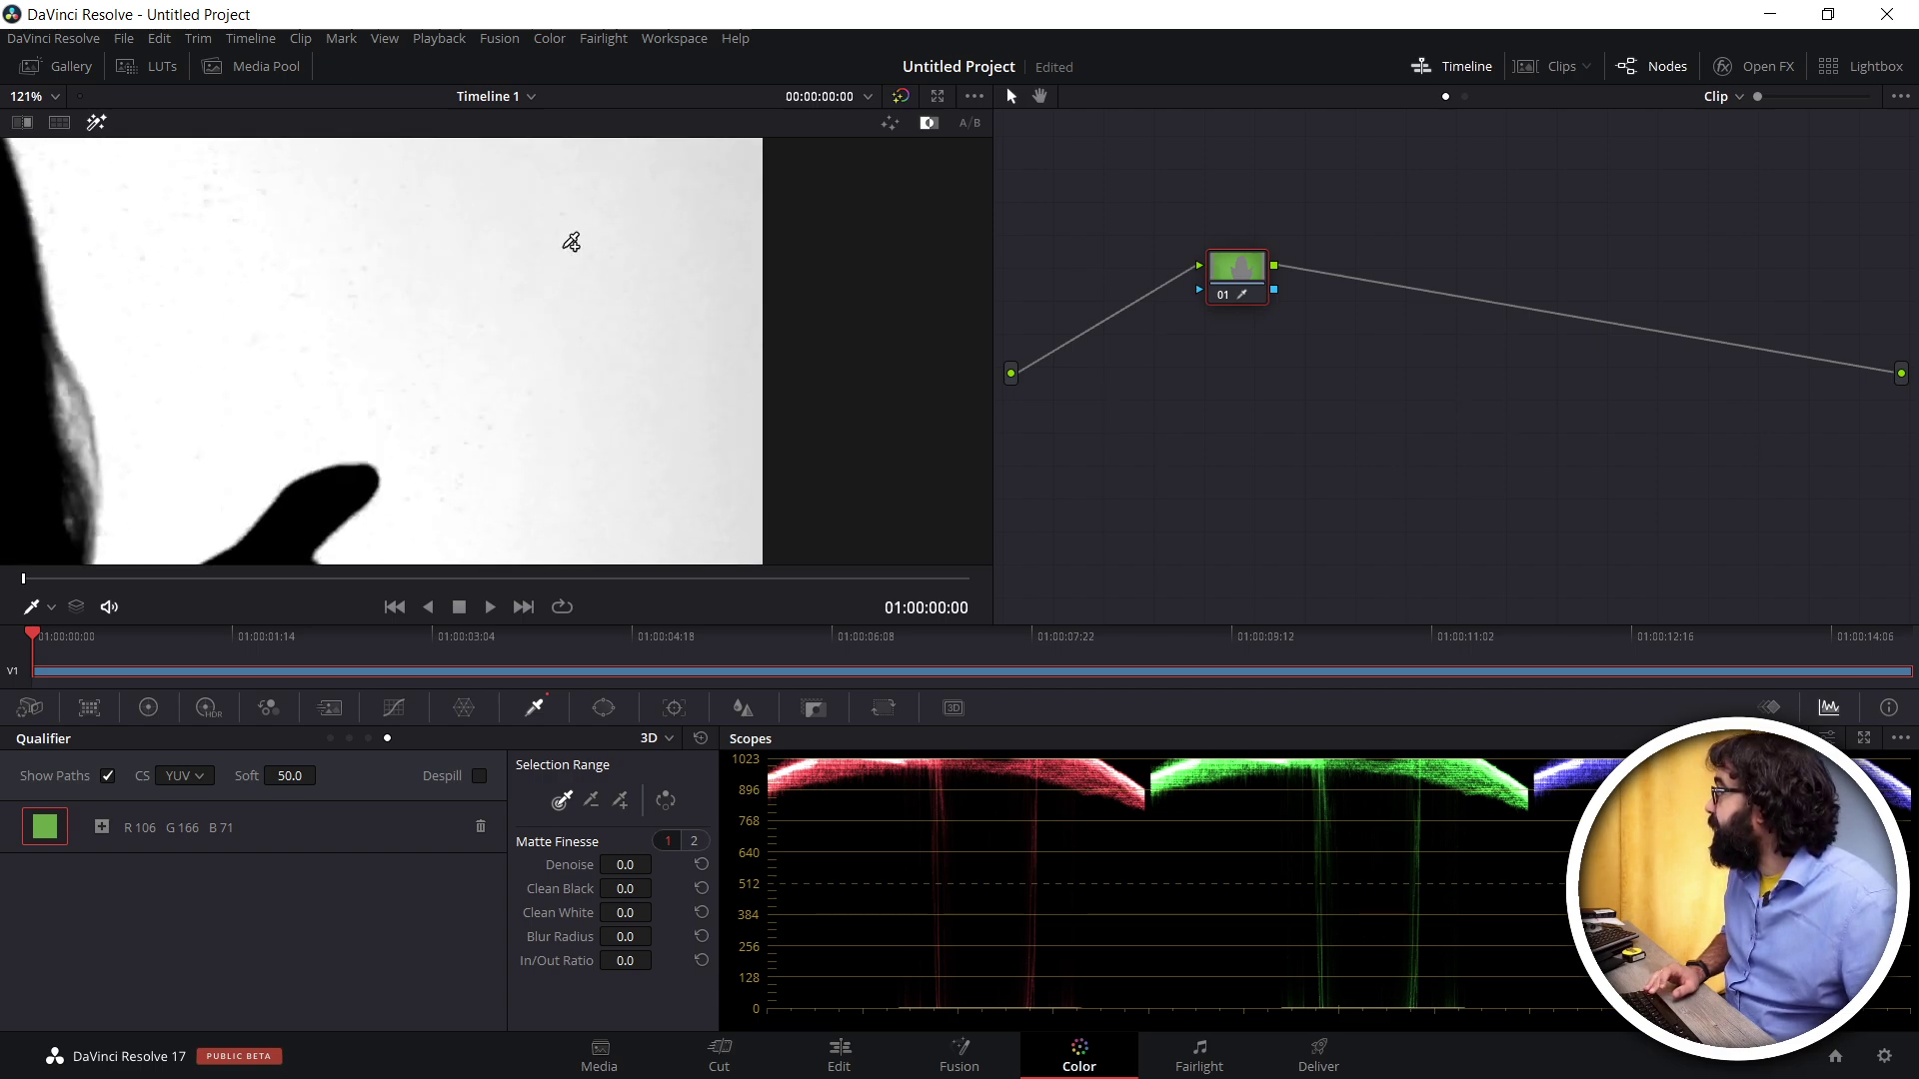
scroll(600, 420, "left", 2)
scroll(613, 407, "down", 2)
scroll(582, 407, "down", 3)
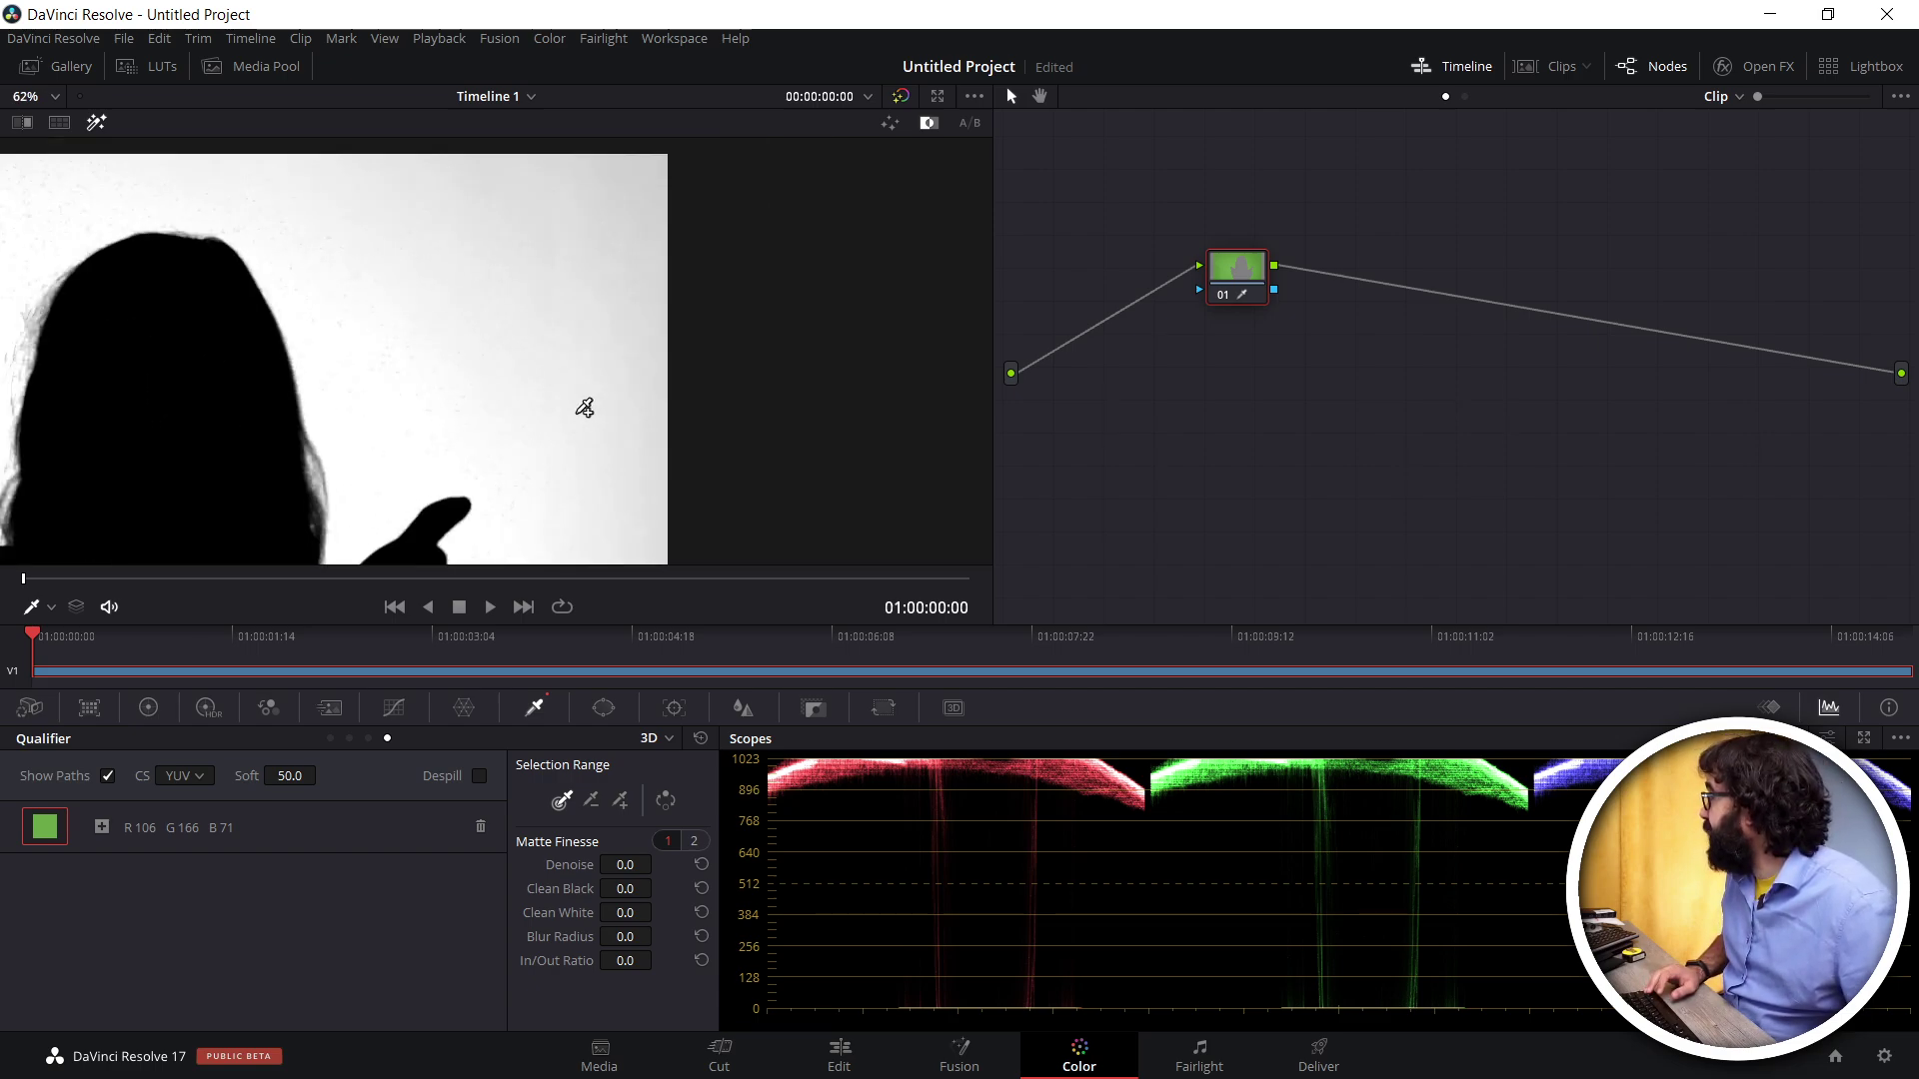
scroll(545, 409, "down", 2)
scroll(700, 370, "left", 2)
scroll(738, 356, "right", 2)
scroll(699, 365, "up", 1)
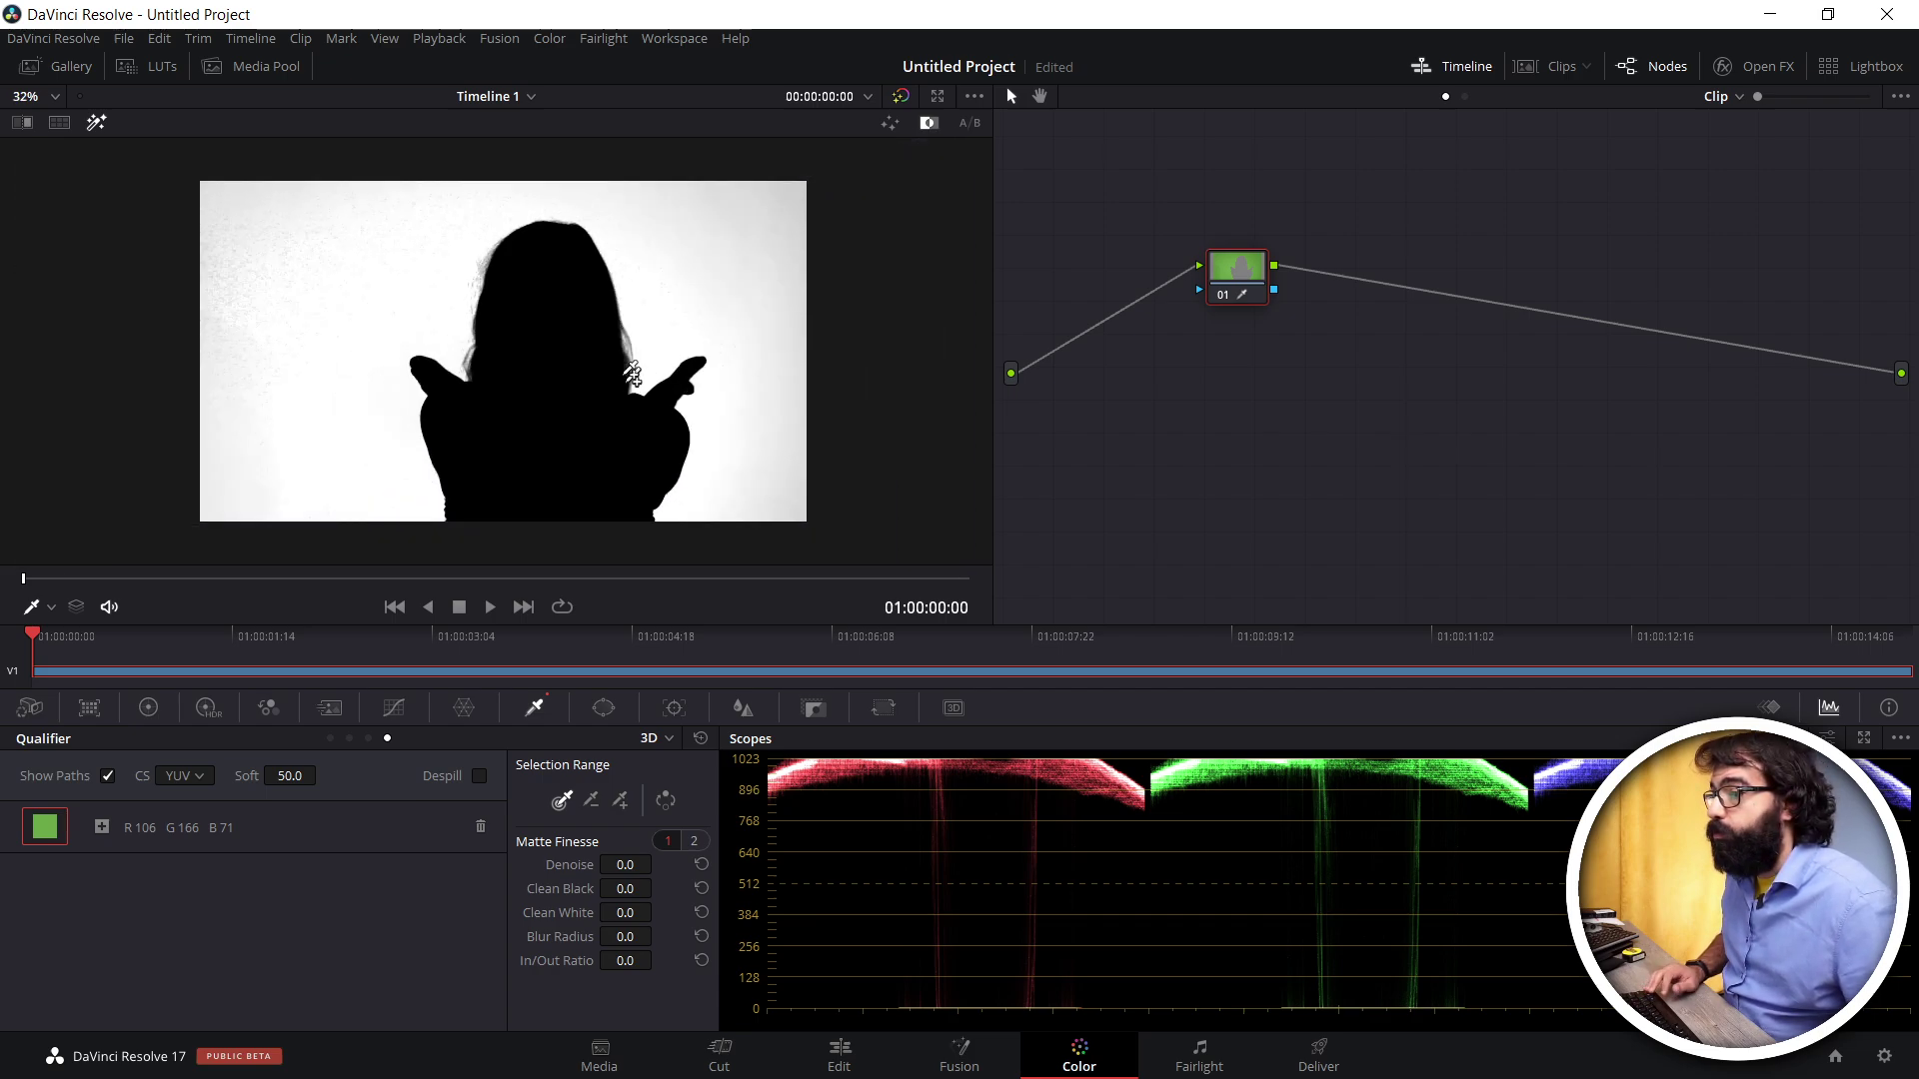
scroll(635, 375, "down", 1)
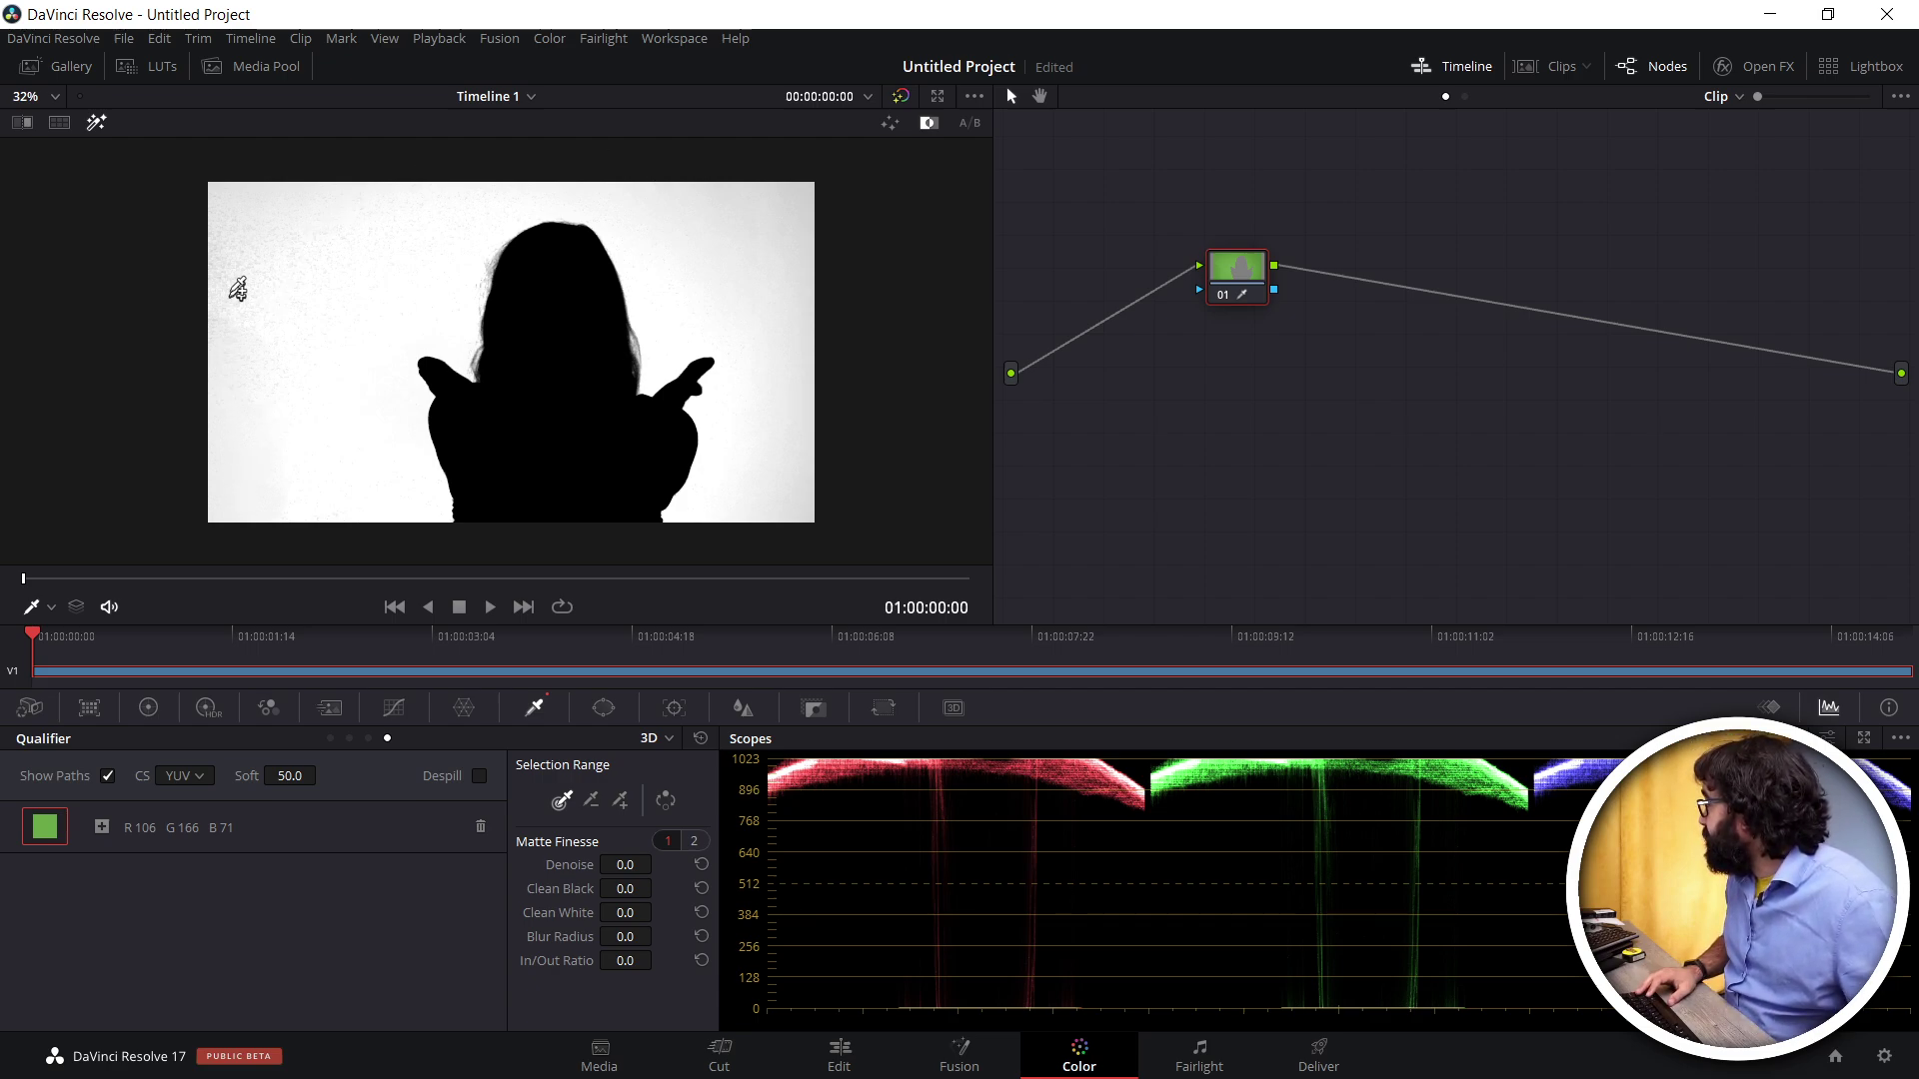
left_click(257, 205)
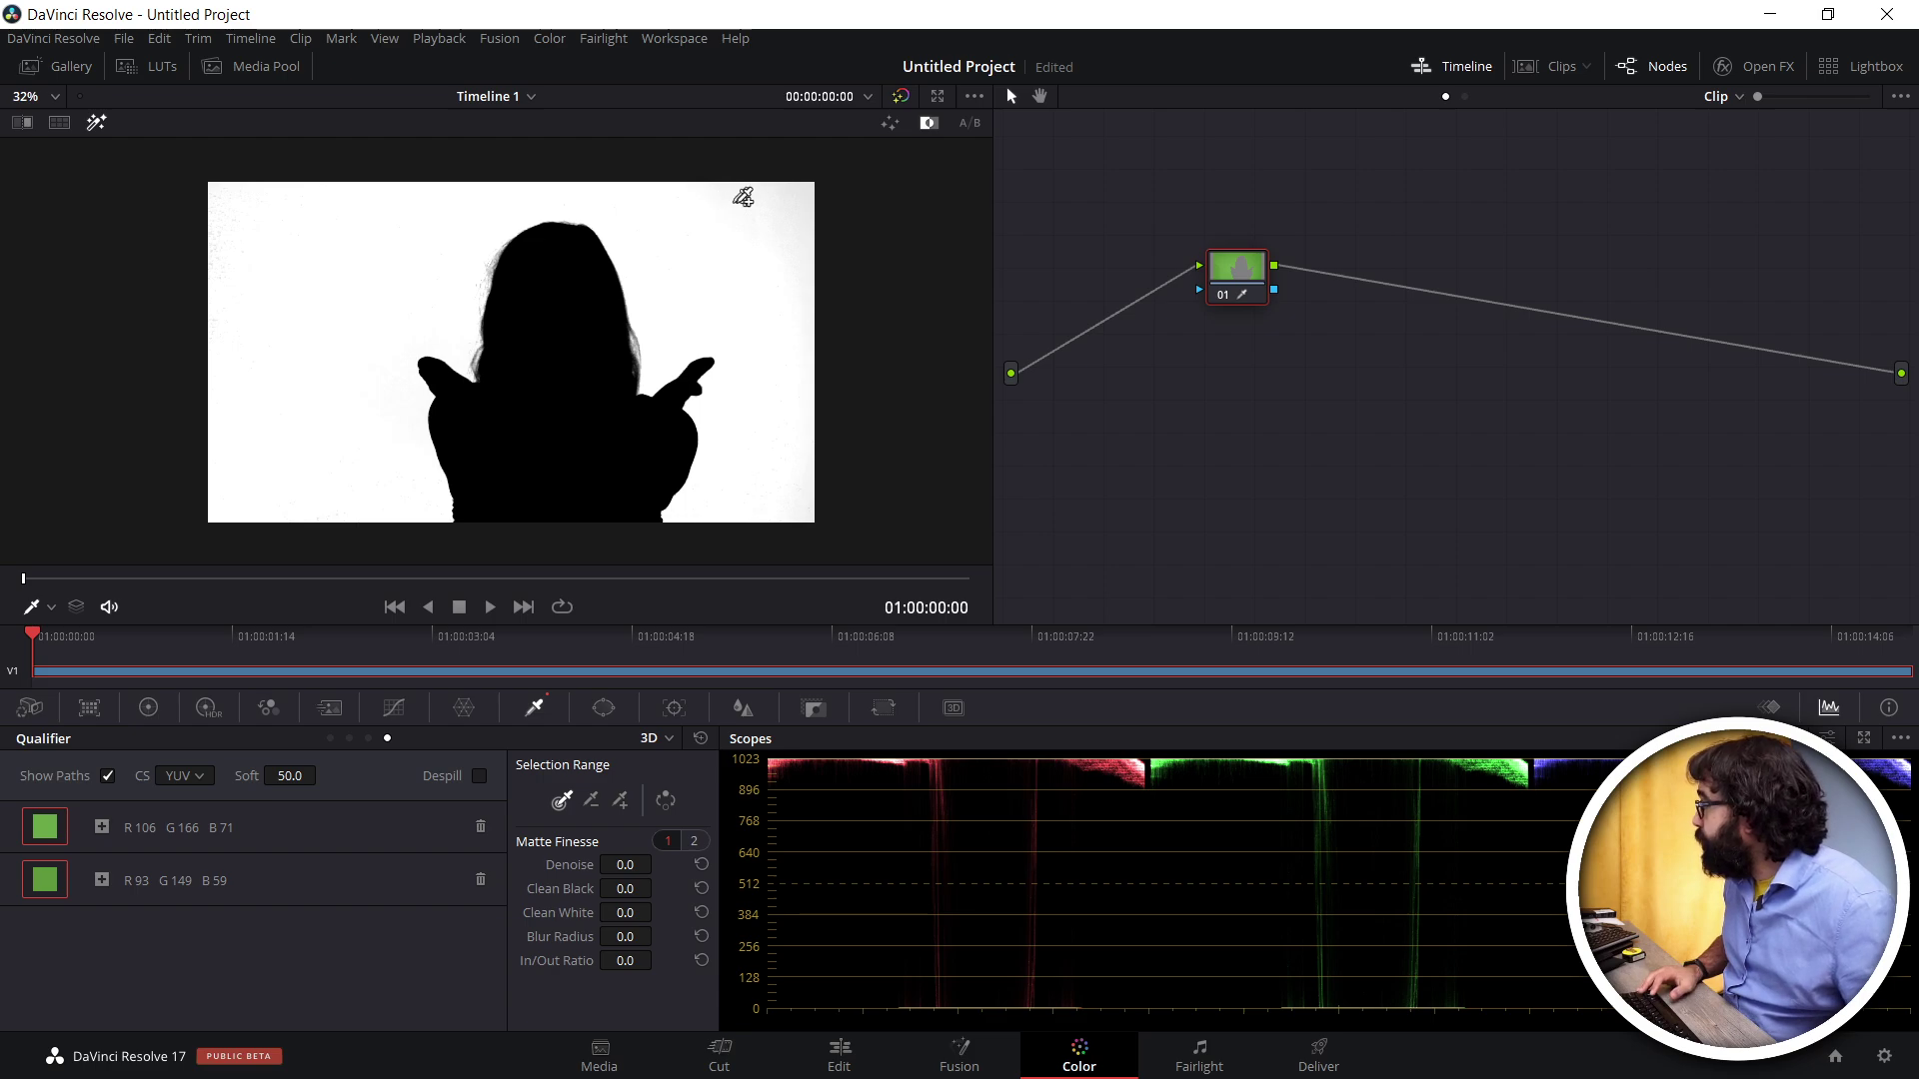
left_click(802, 248)
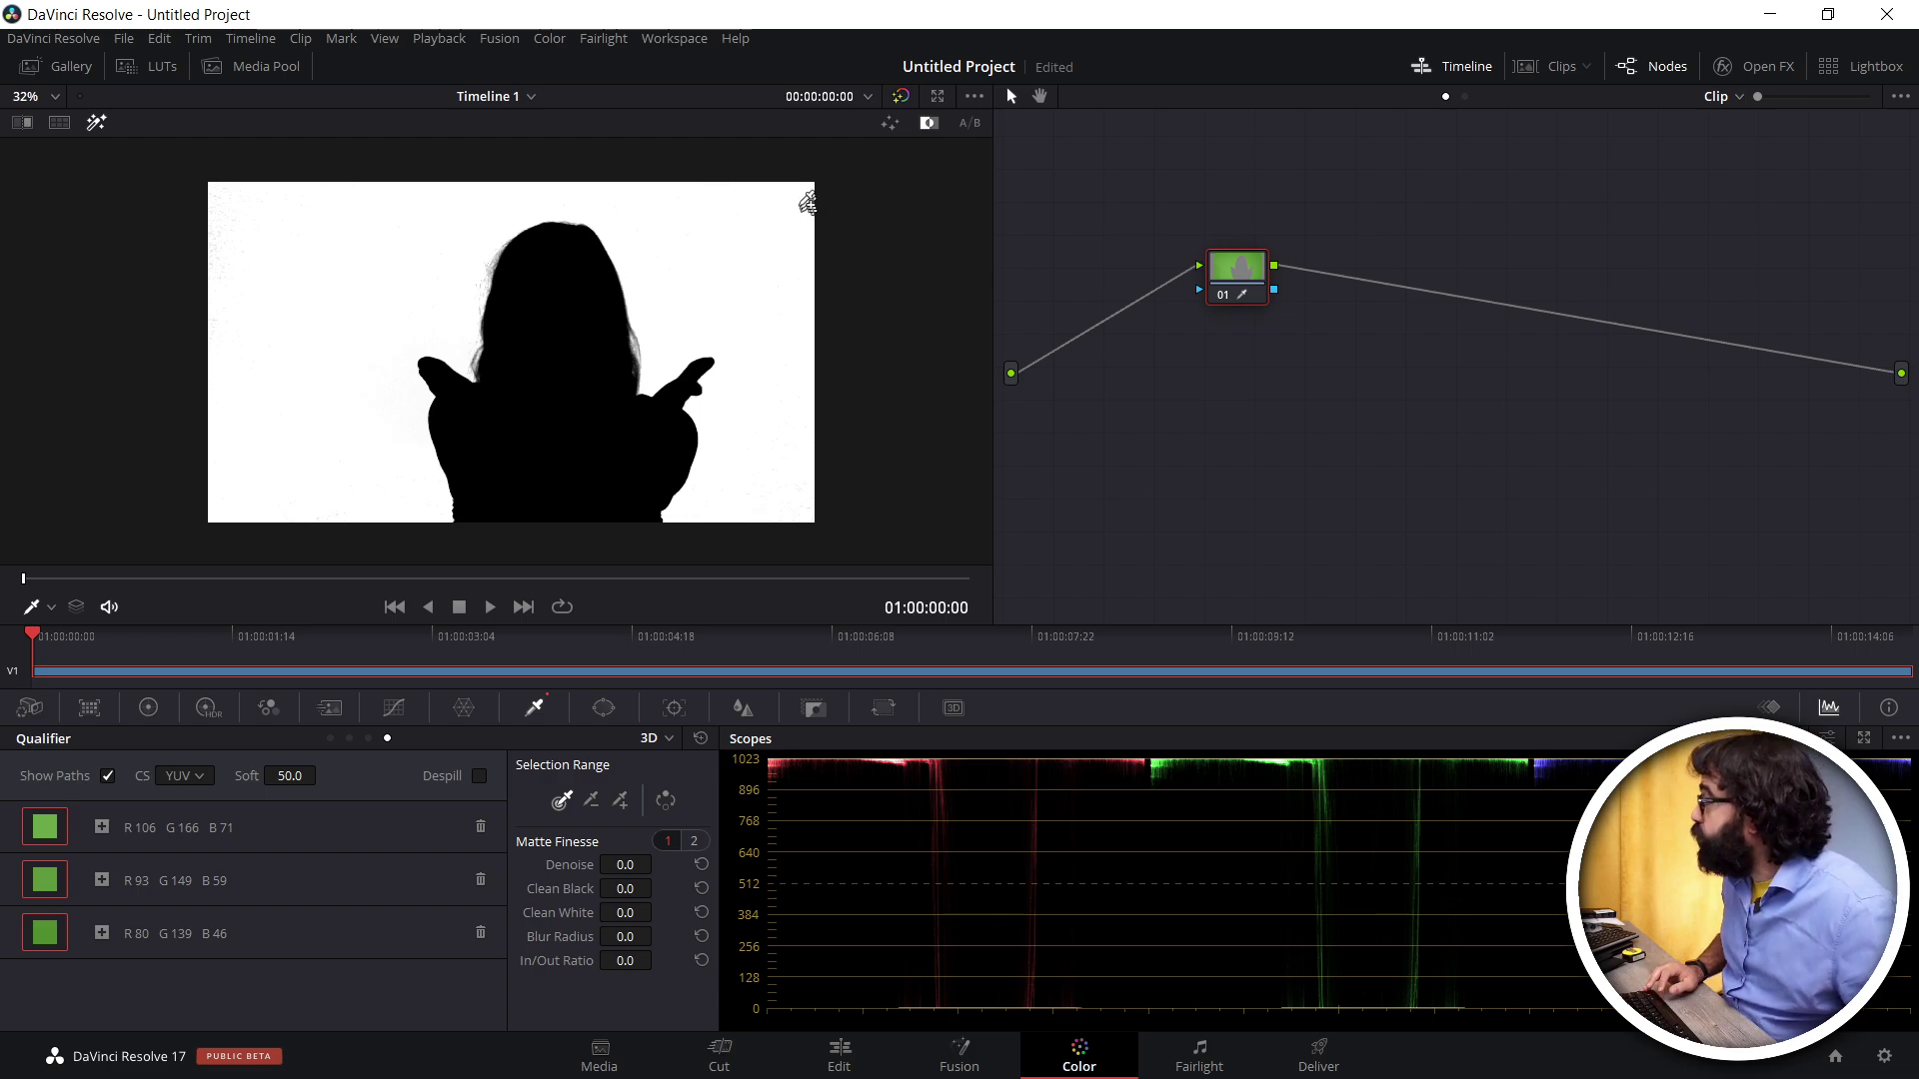
scroll(293, 436, "up", 2)
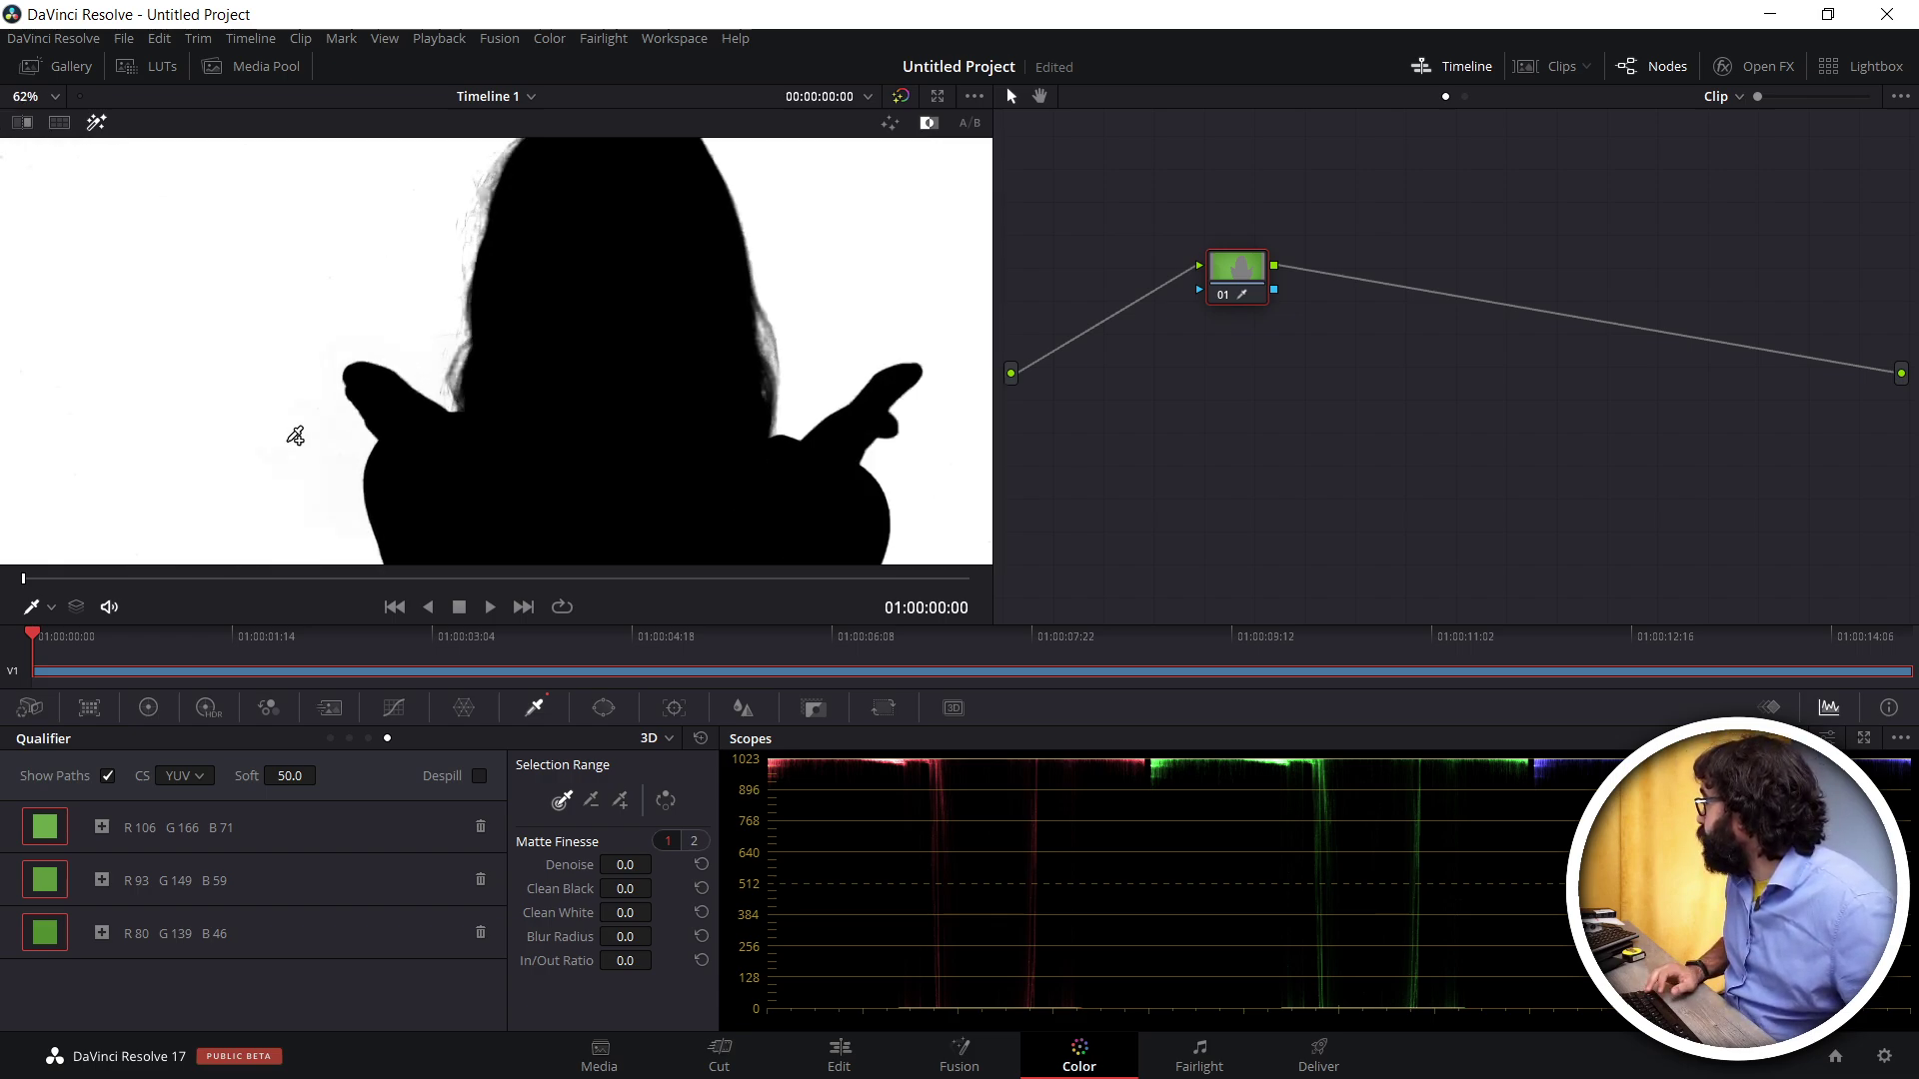
scroll(377, 309, "up", 2)
scroll(569, 197, "up", 1)
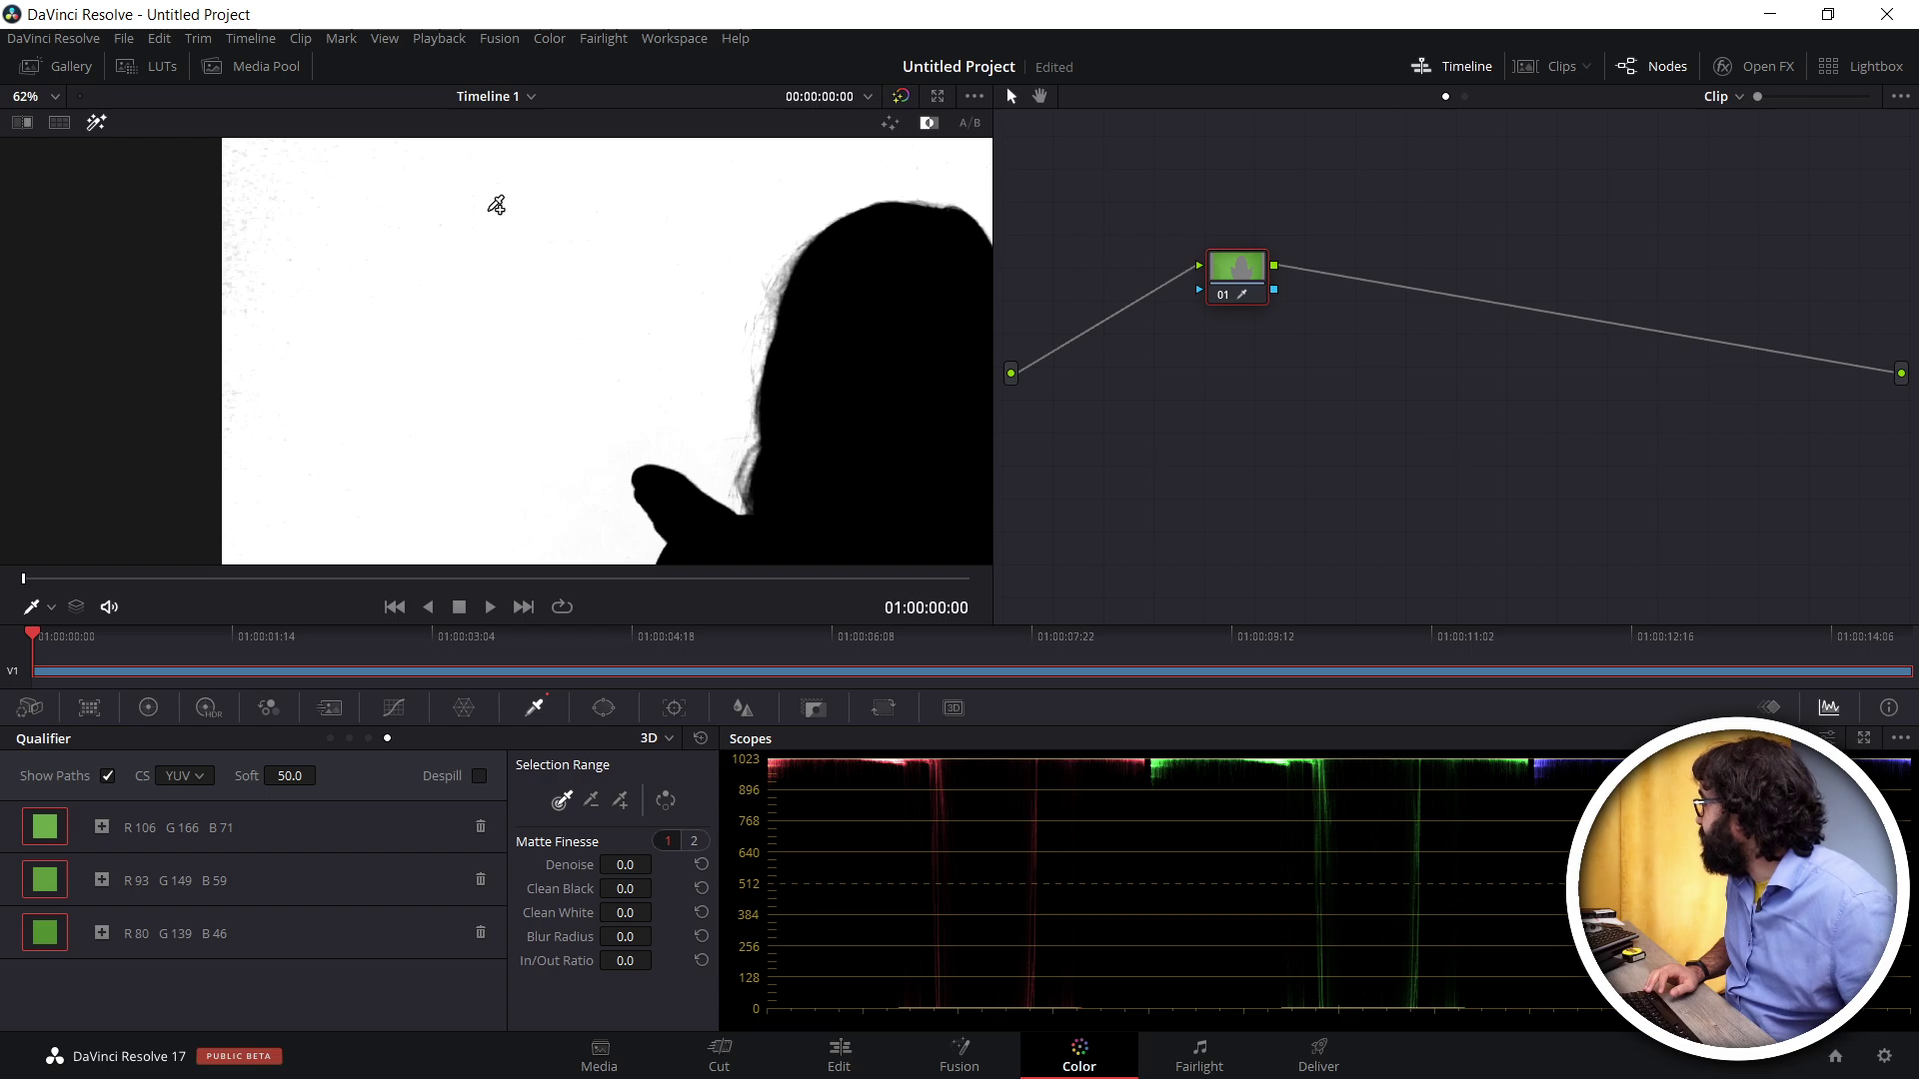
left_click_drag(497, 205, 535, 321)
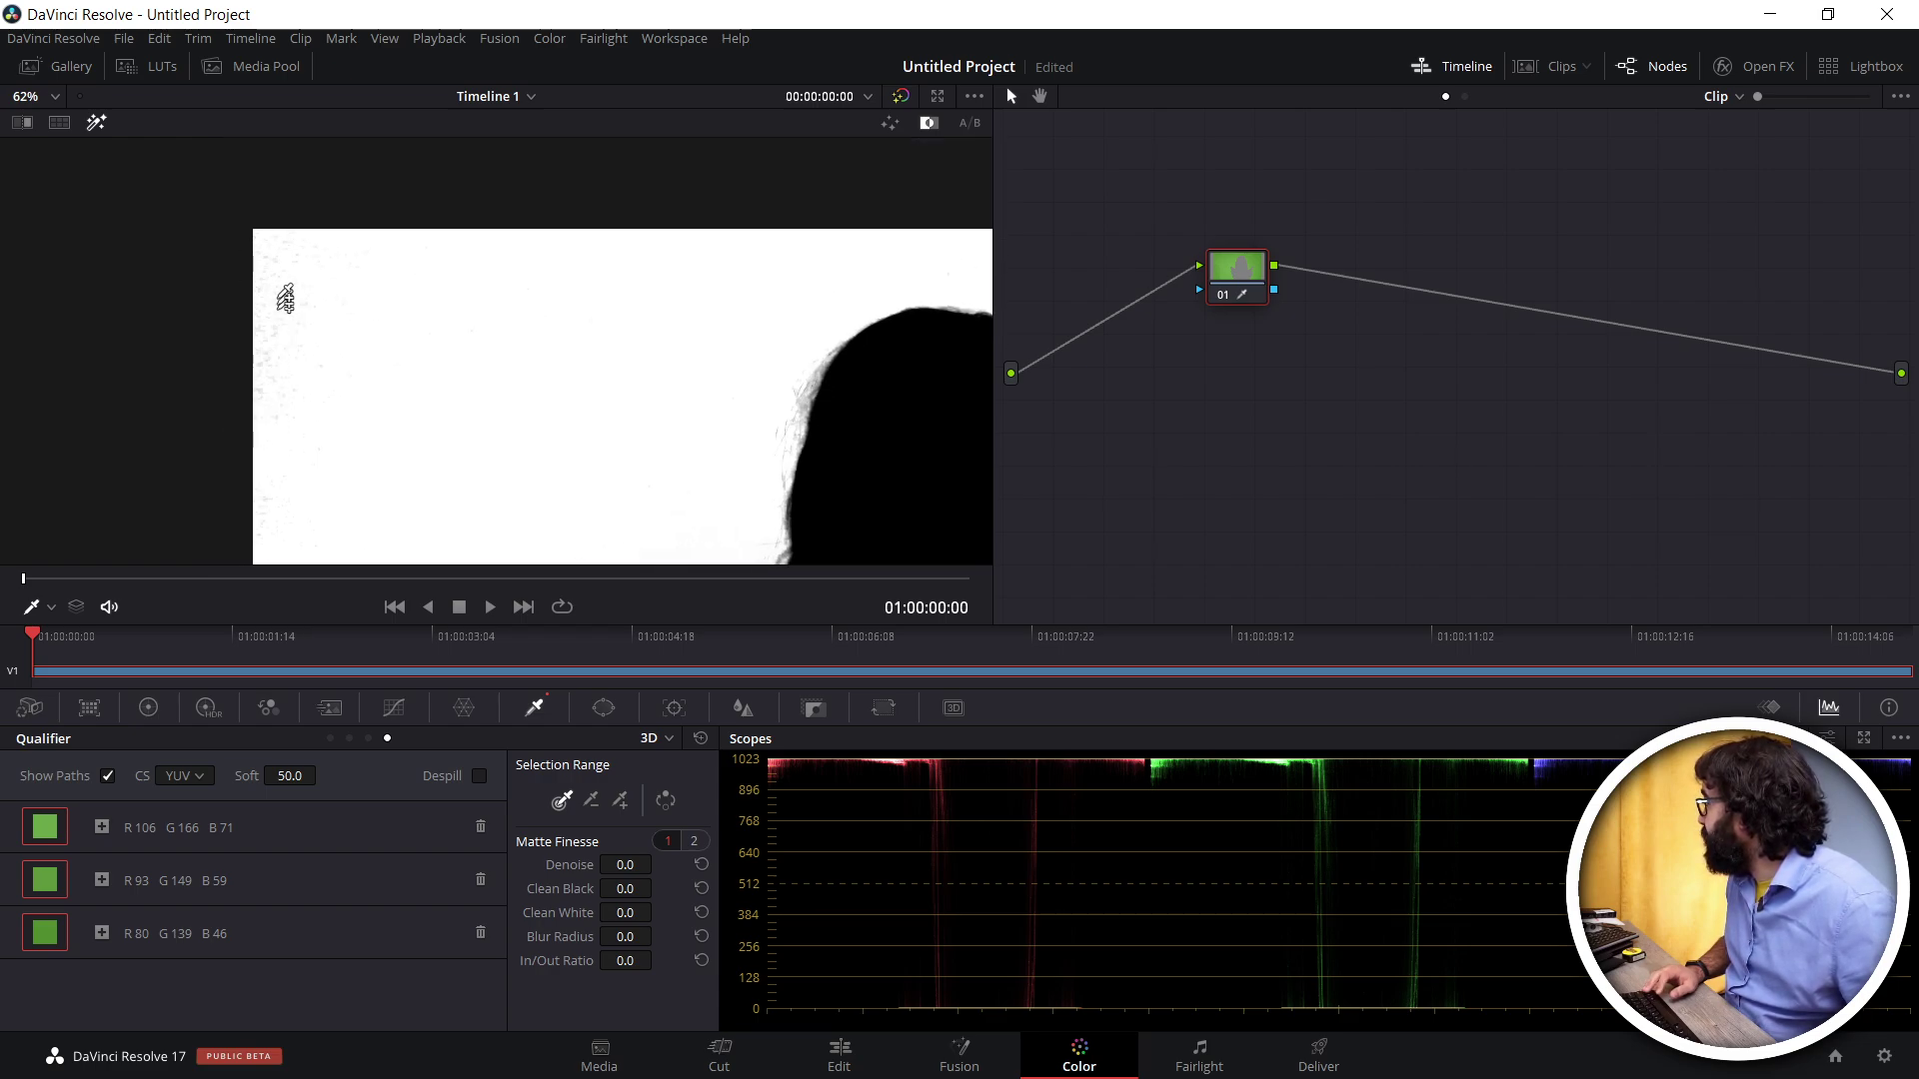
scroll(295, 360, "up", 1)
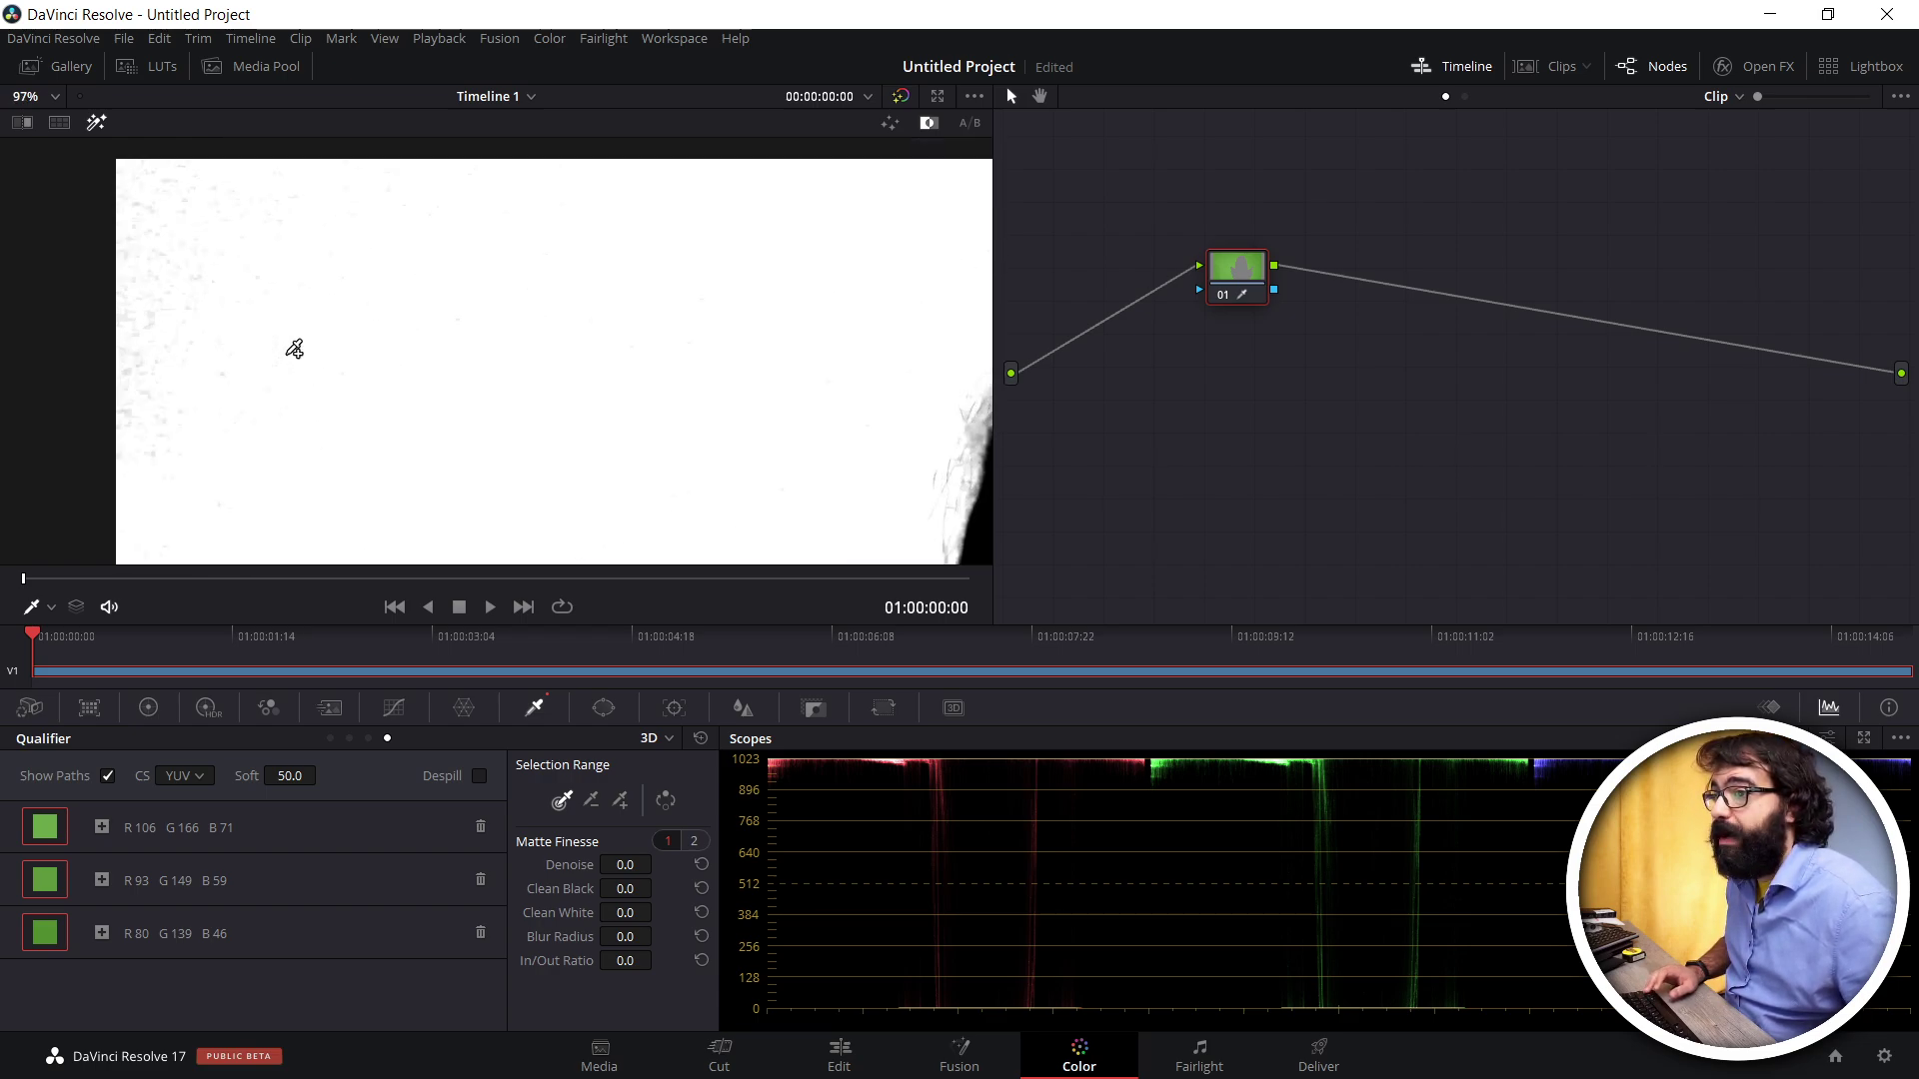
scroll(291, 347, "up", 1)
mouse_move(312, 273)
left_mouse_down()
mouse_move(514, 334)
mouse_move(531, 310)
left_mouse_up()
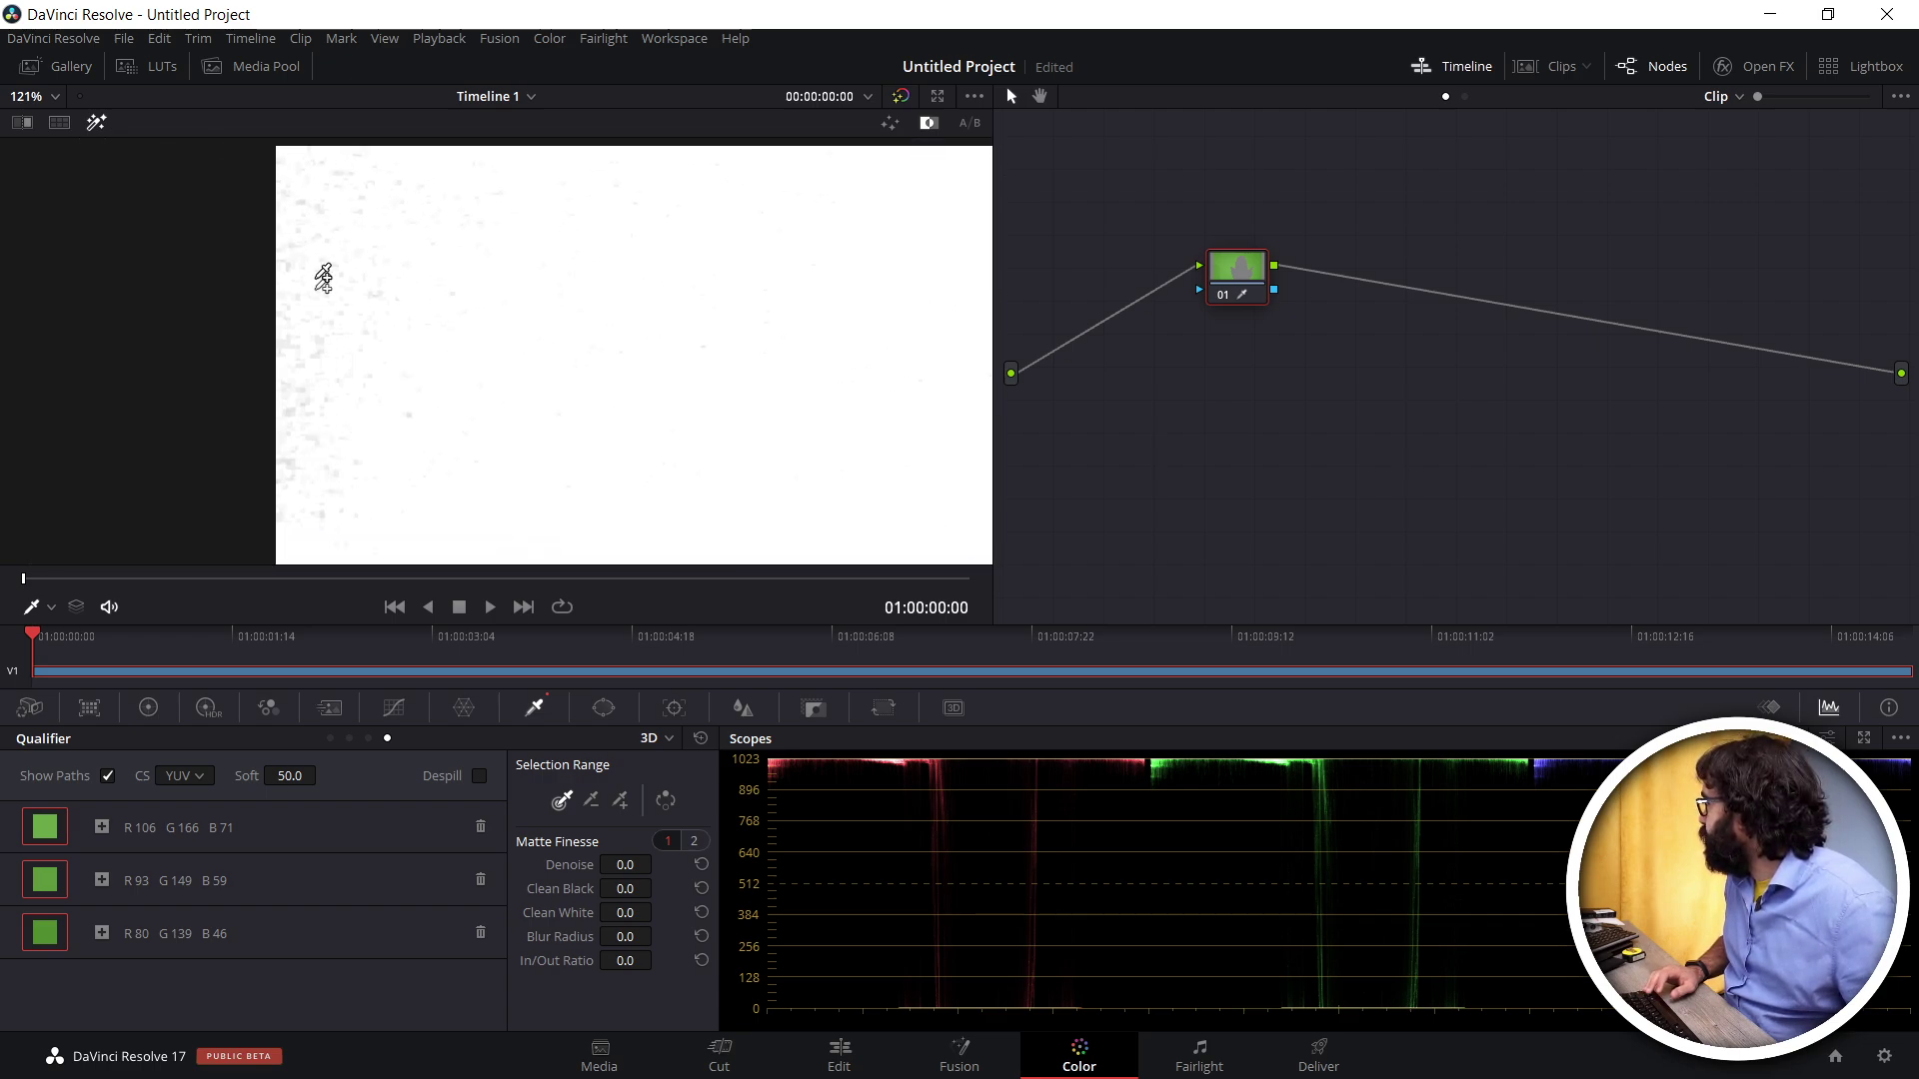
Add another green sample from the upper backdrop to the 3D key
left_click(549, 182)
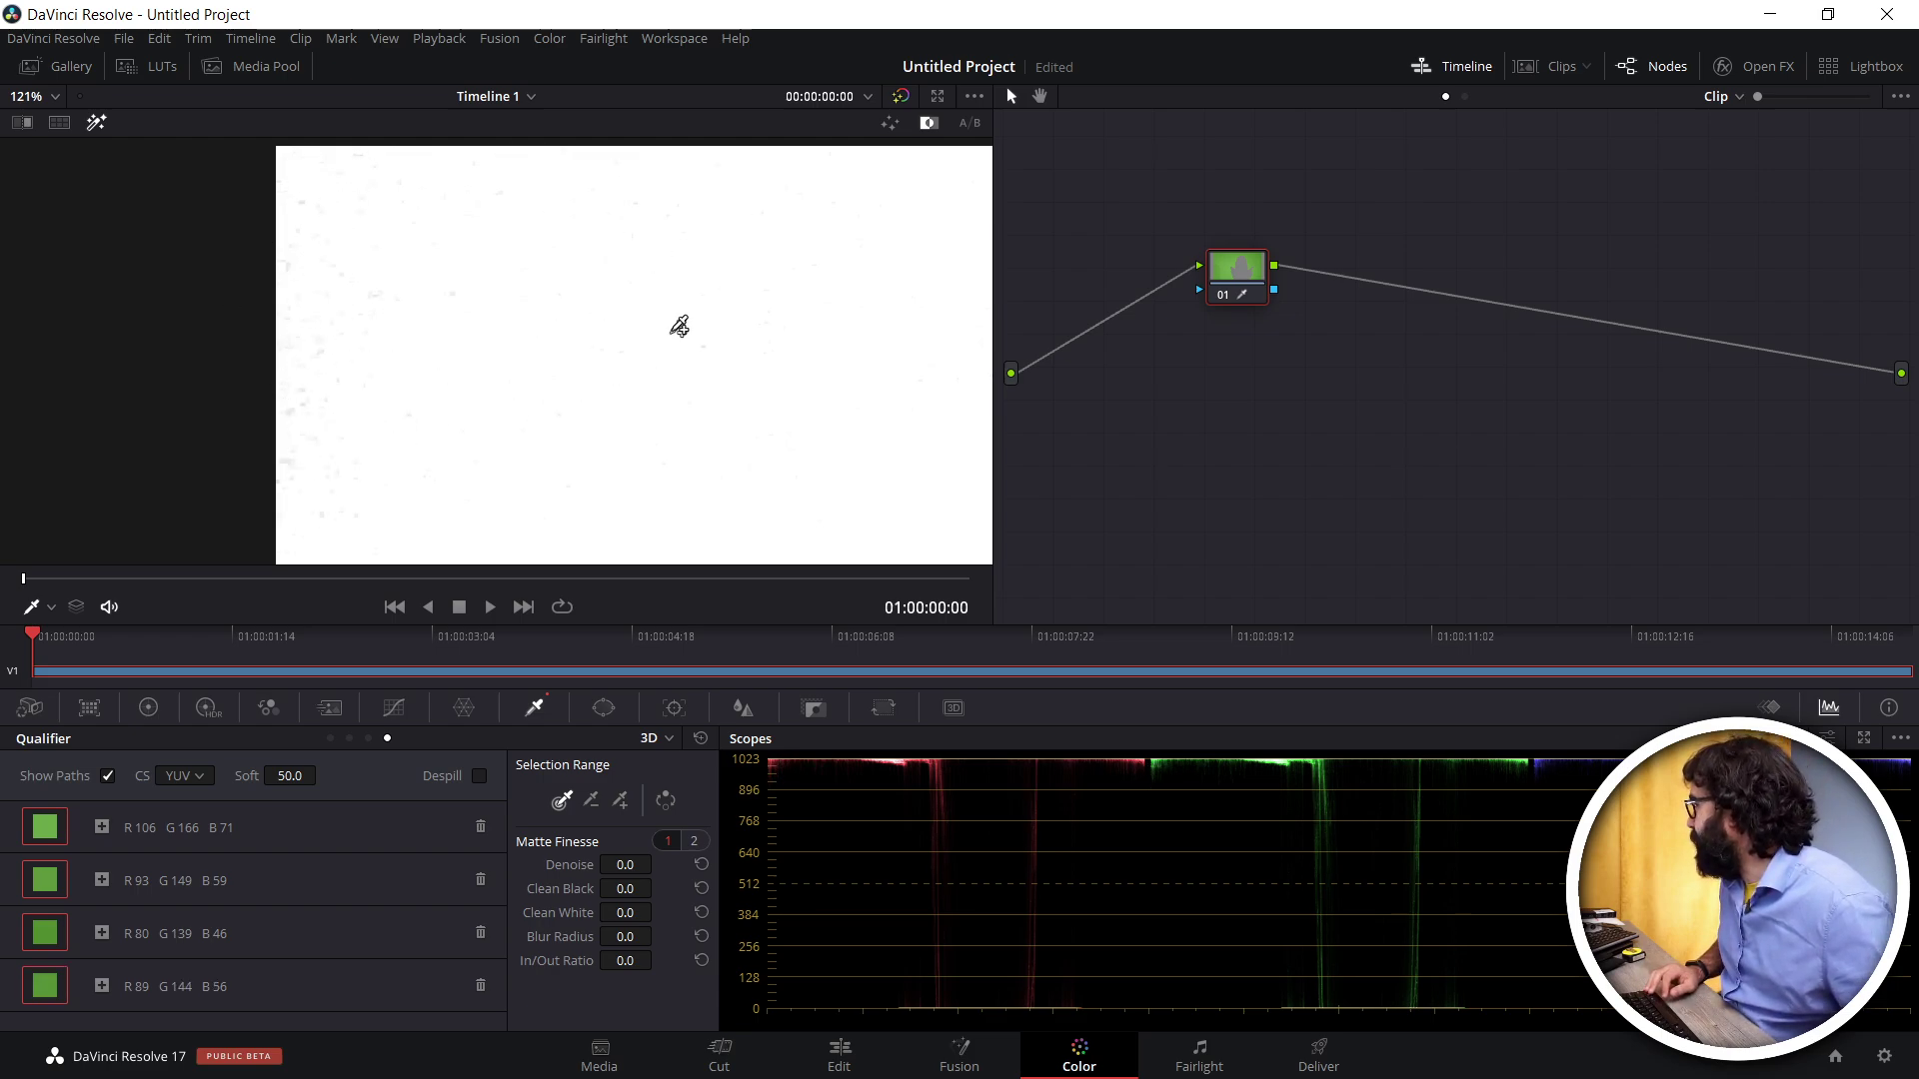
scroll(708, 316, "down", 2)
scroll(257, 320, "down", 2)
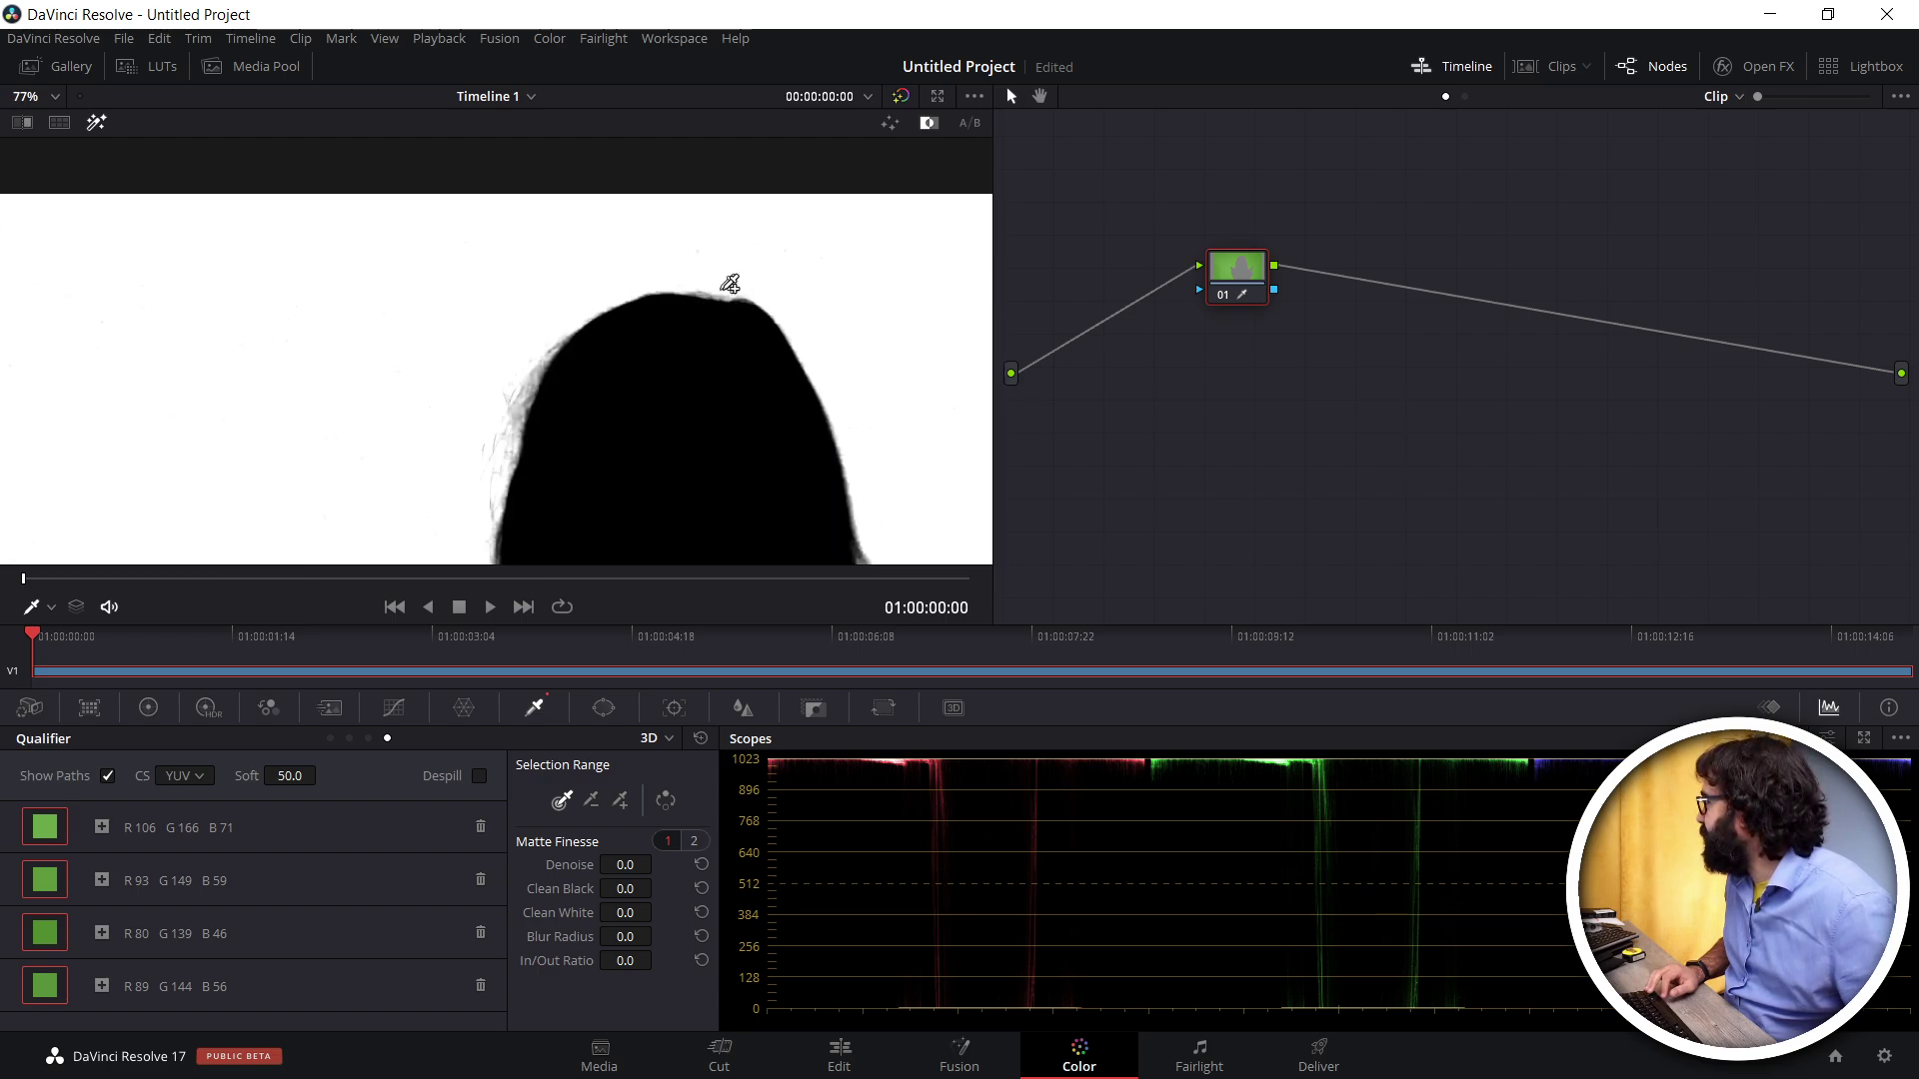
Add one more green sample beside the pointing hand and zoom the viewer back out to fit
left_click_drag(729, 287, 155, 321)
mouse_move(372, 450)
left_mouse_down()
mouse_move(576, 385)
mouse_move(730, 294)
left_mouse_up()
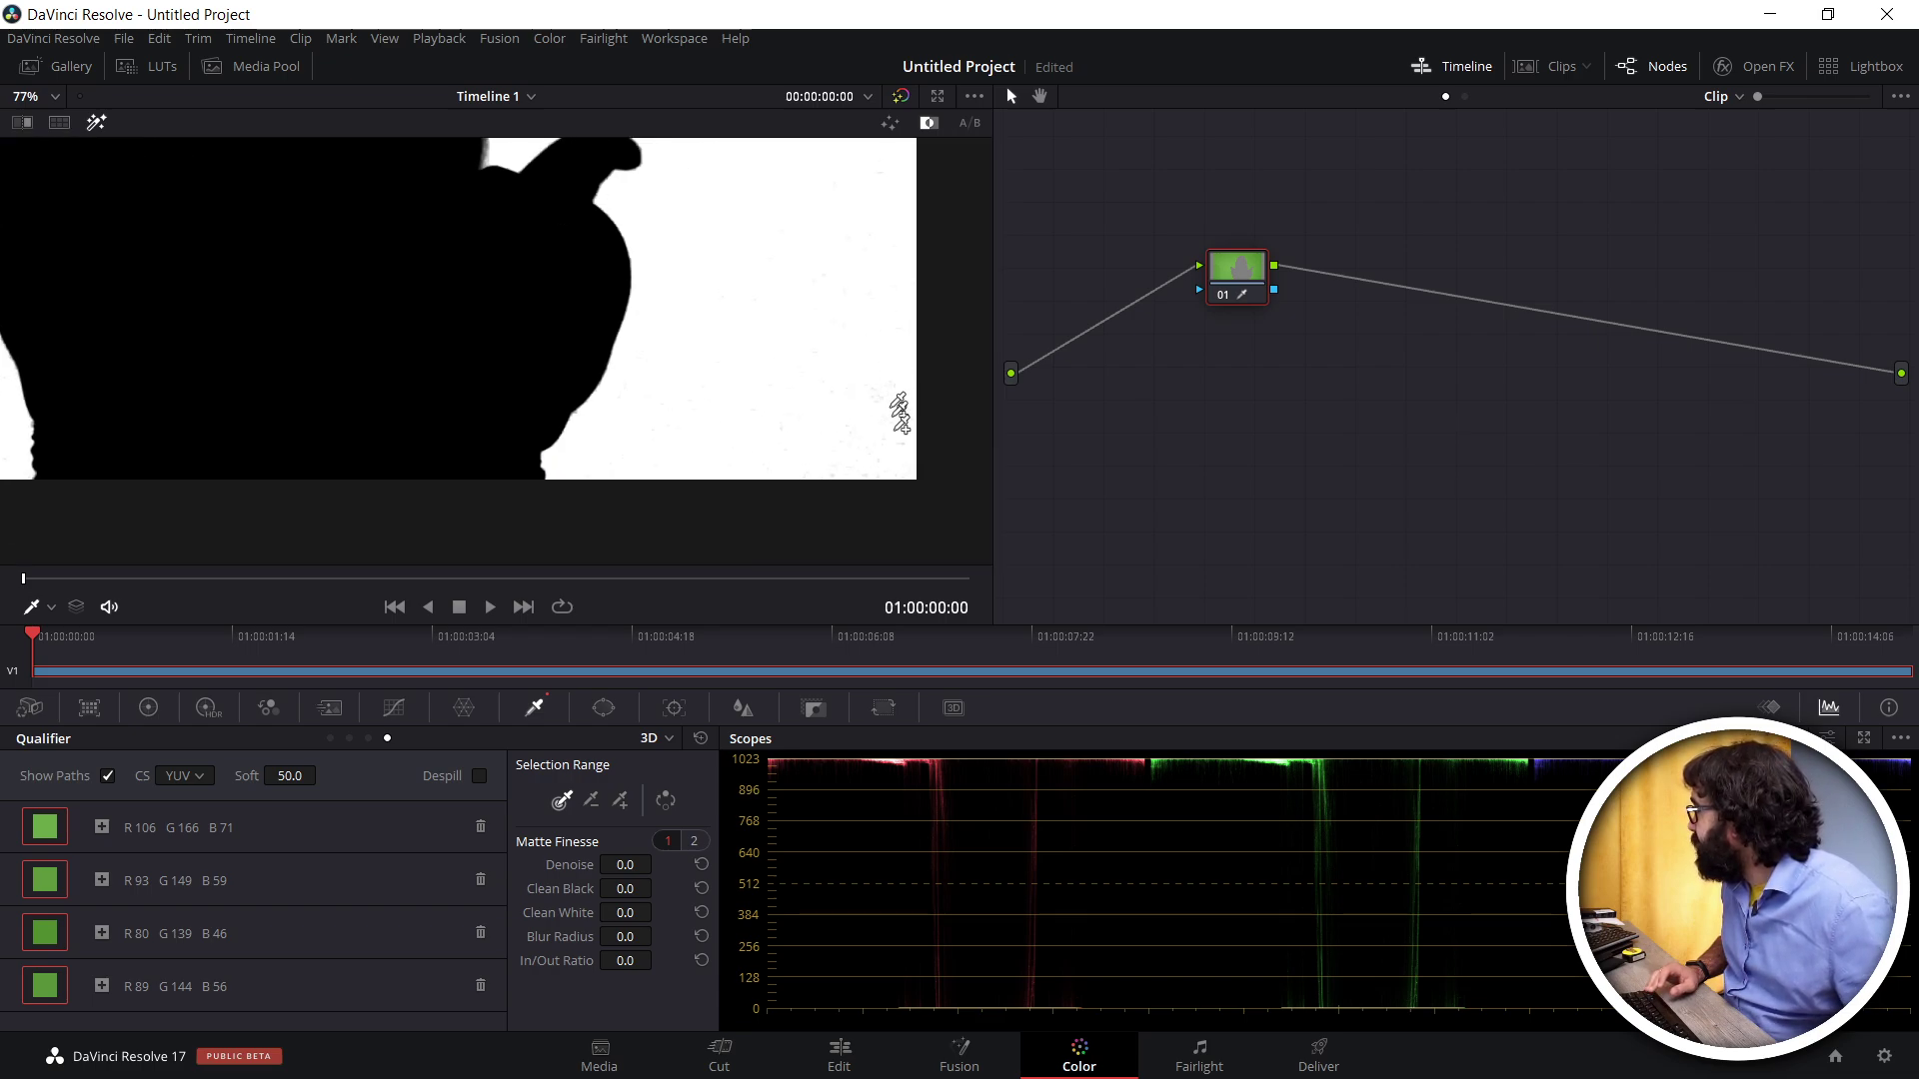
left_click(766, 452)
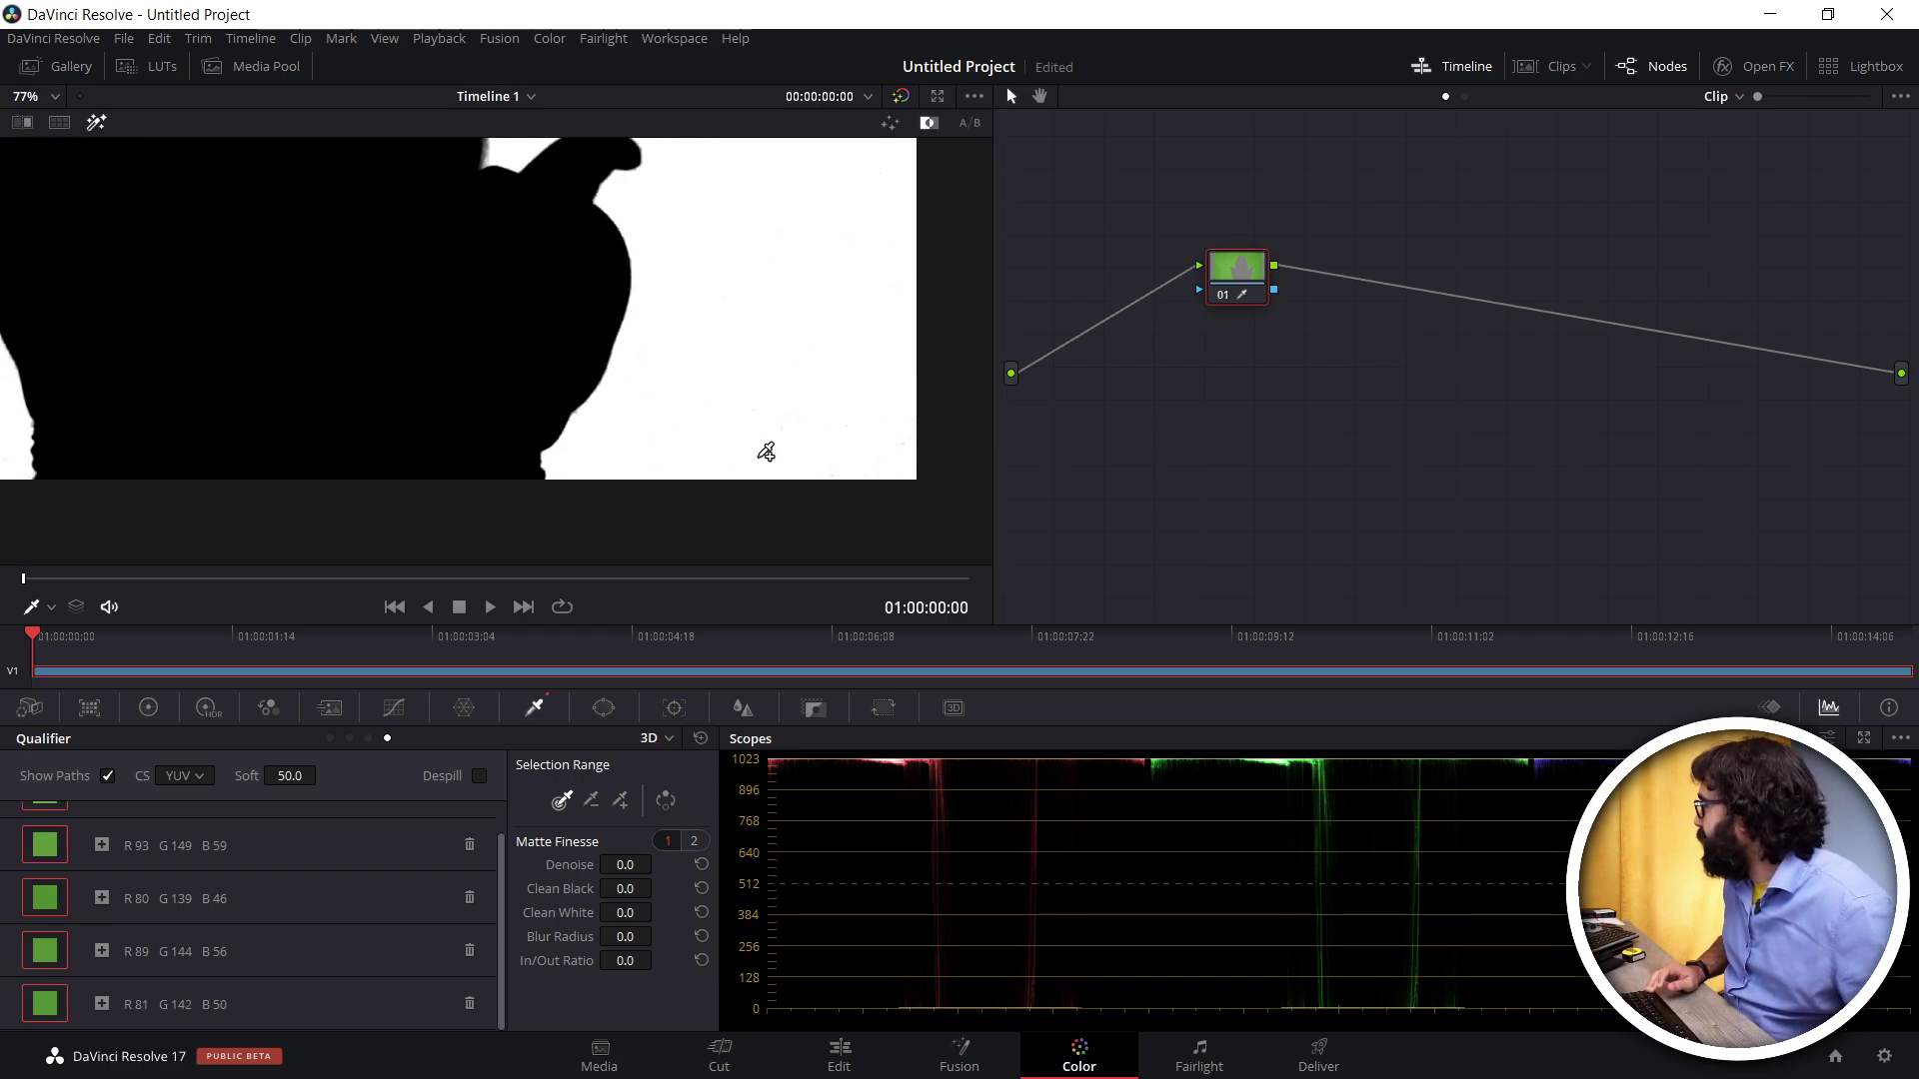
scroll(760, 408, "down", 3)
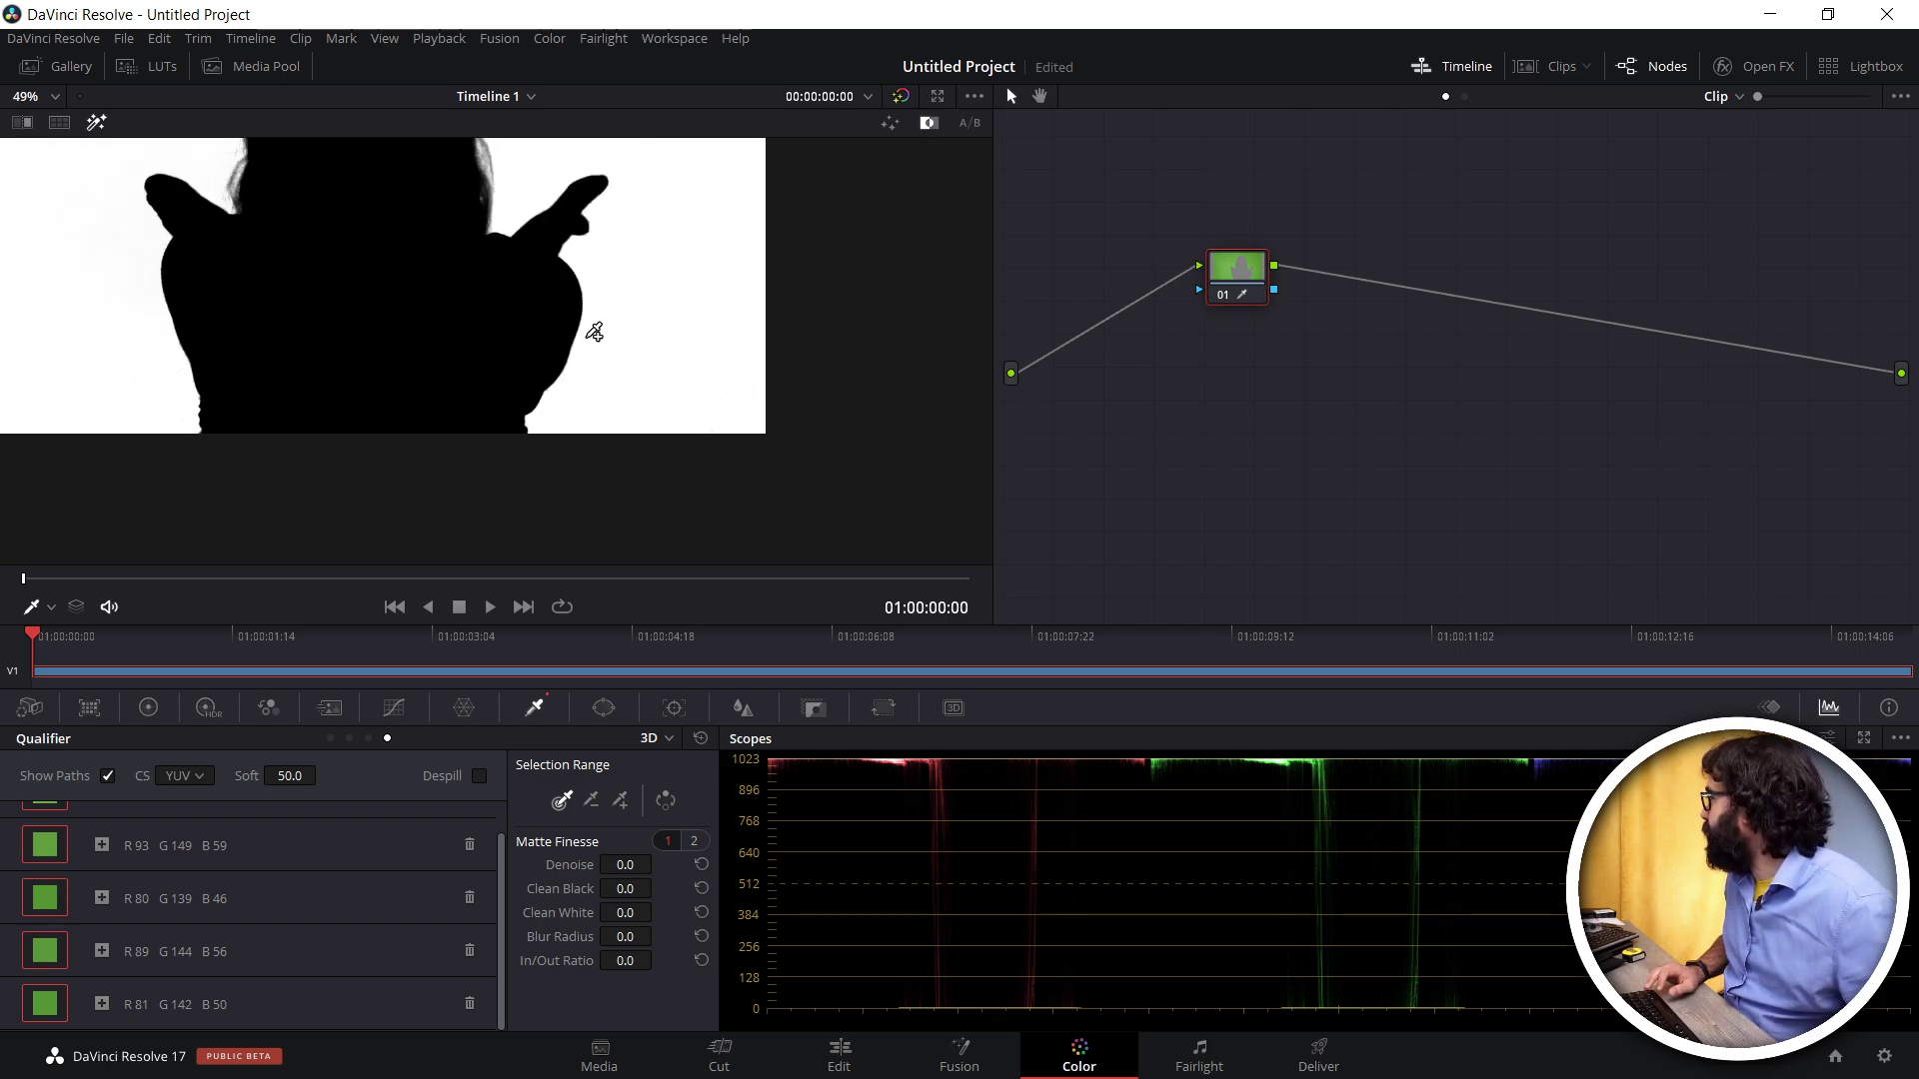
scroll(699, 400, "down", 1)
scroll(793, 416, "down", 1)
scroll(790, 410, "down", 1)
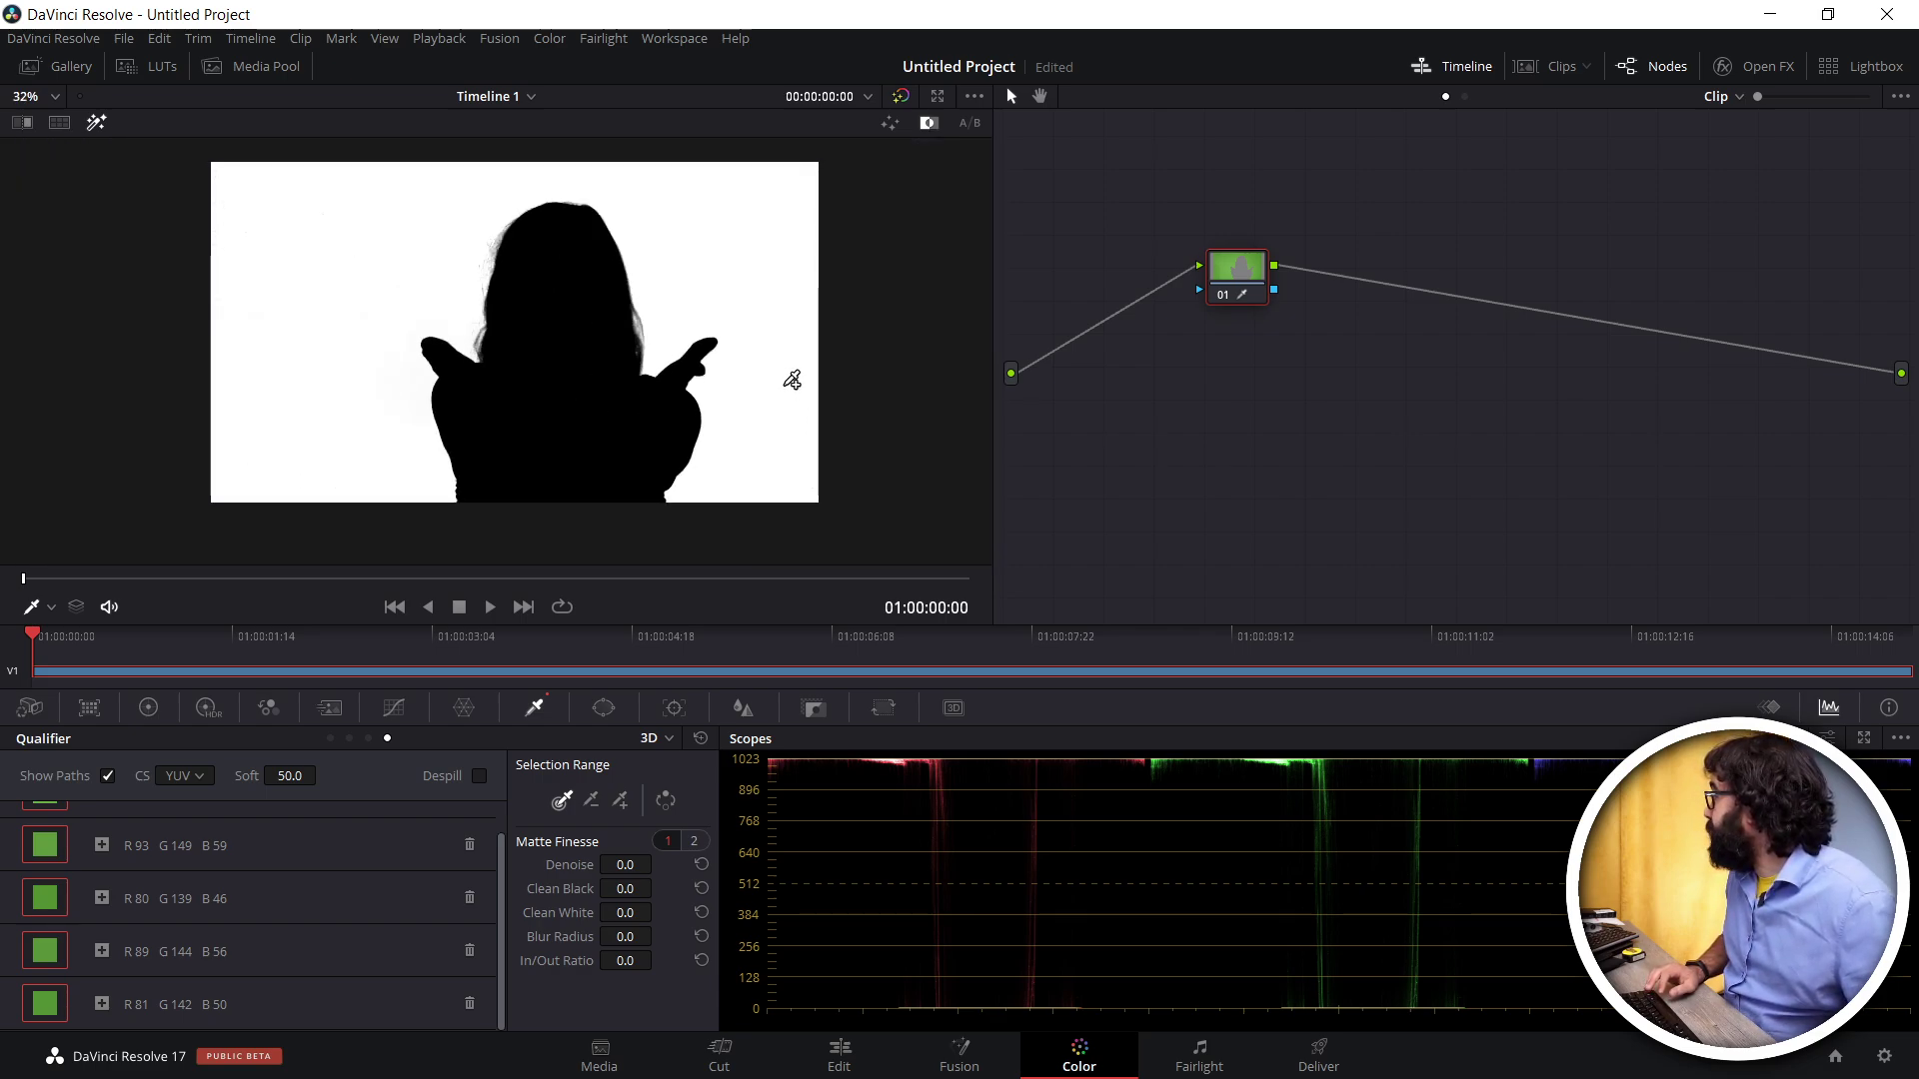
left_click_drag(791, 380, 785, 405)
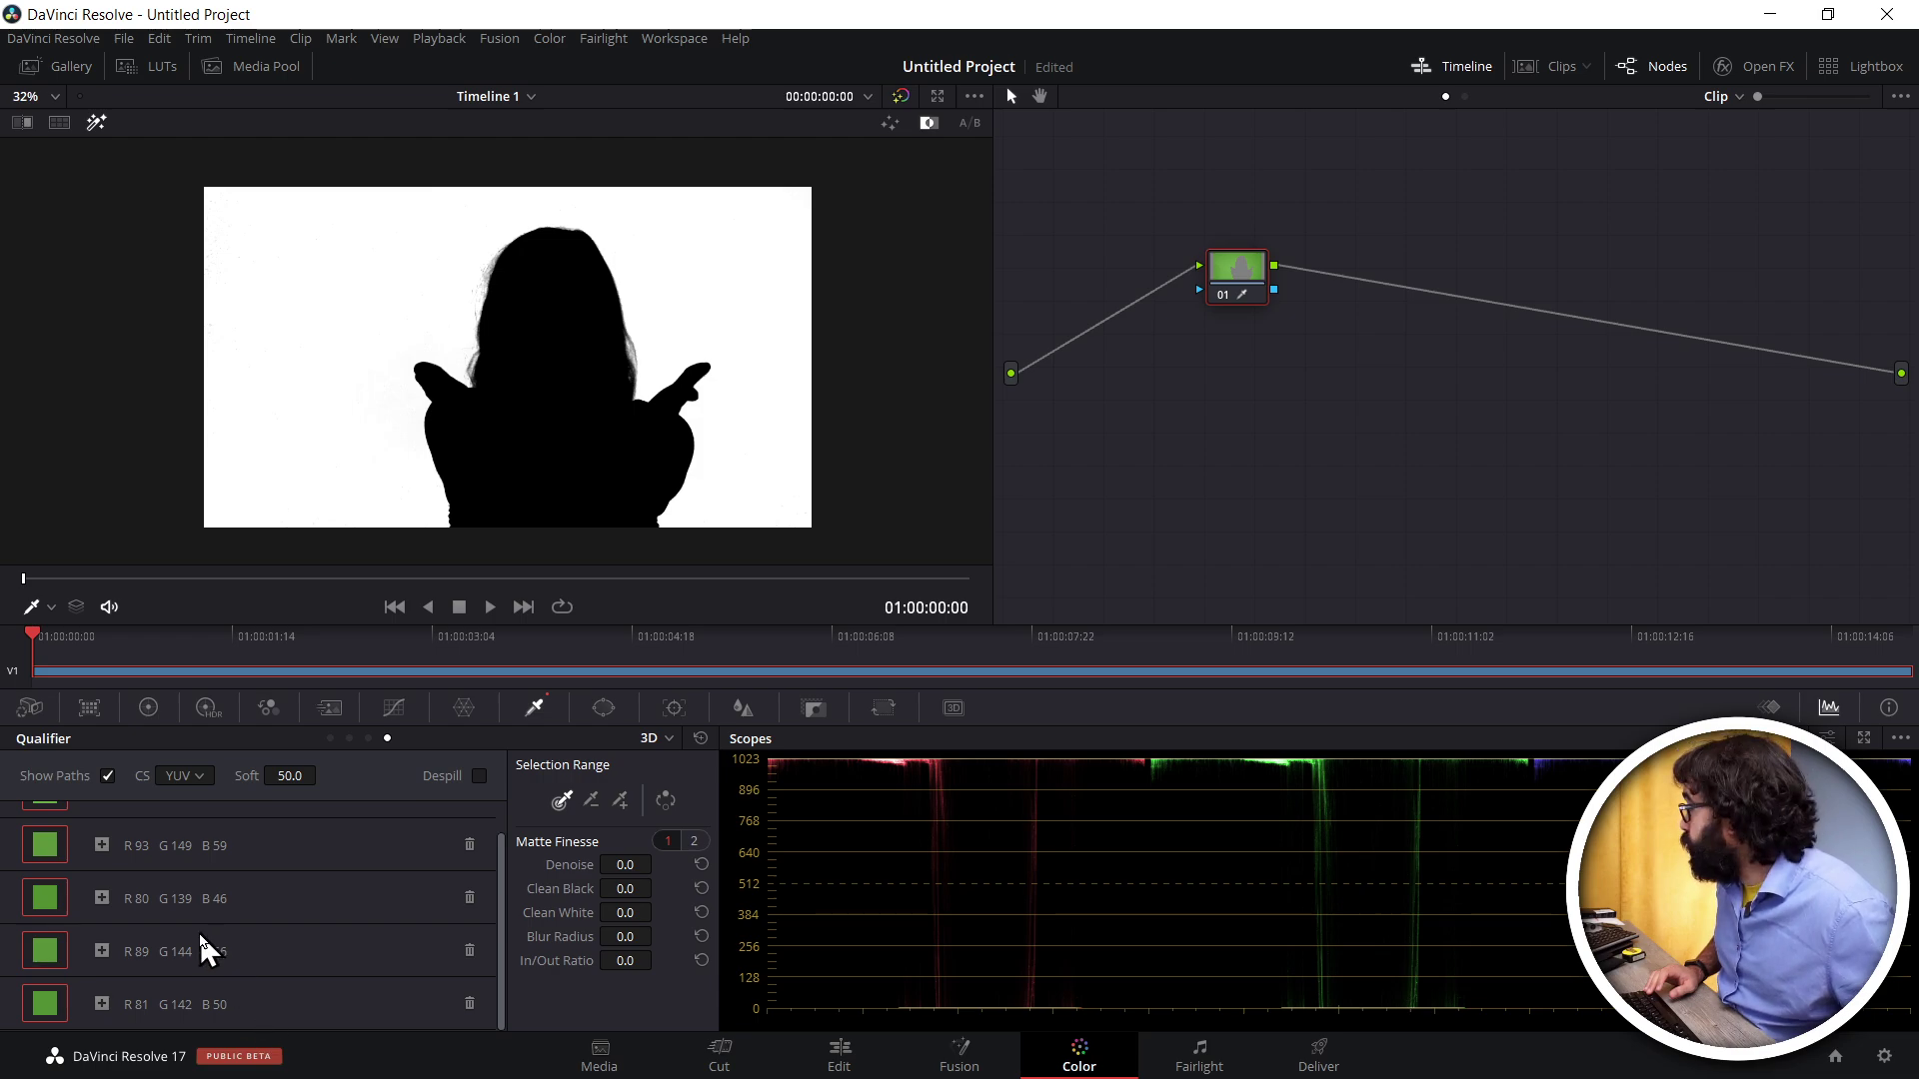
scroll(184, 935, "up", 1)
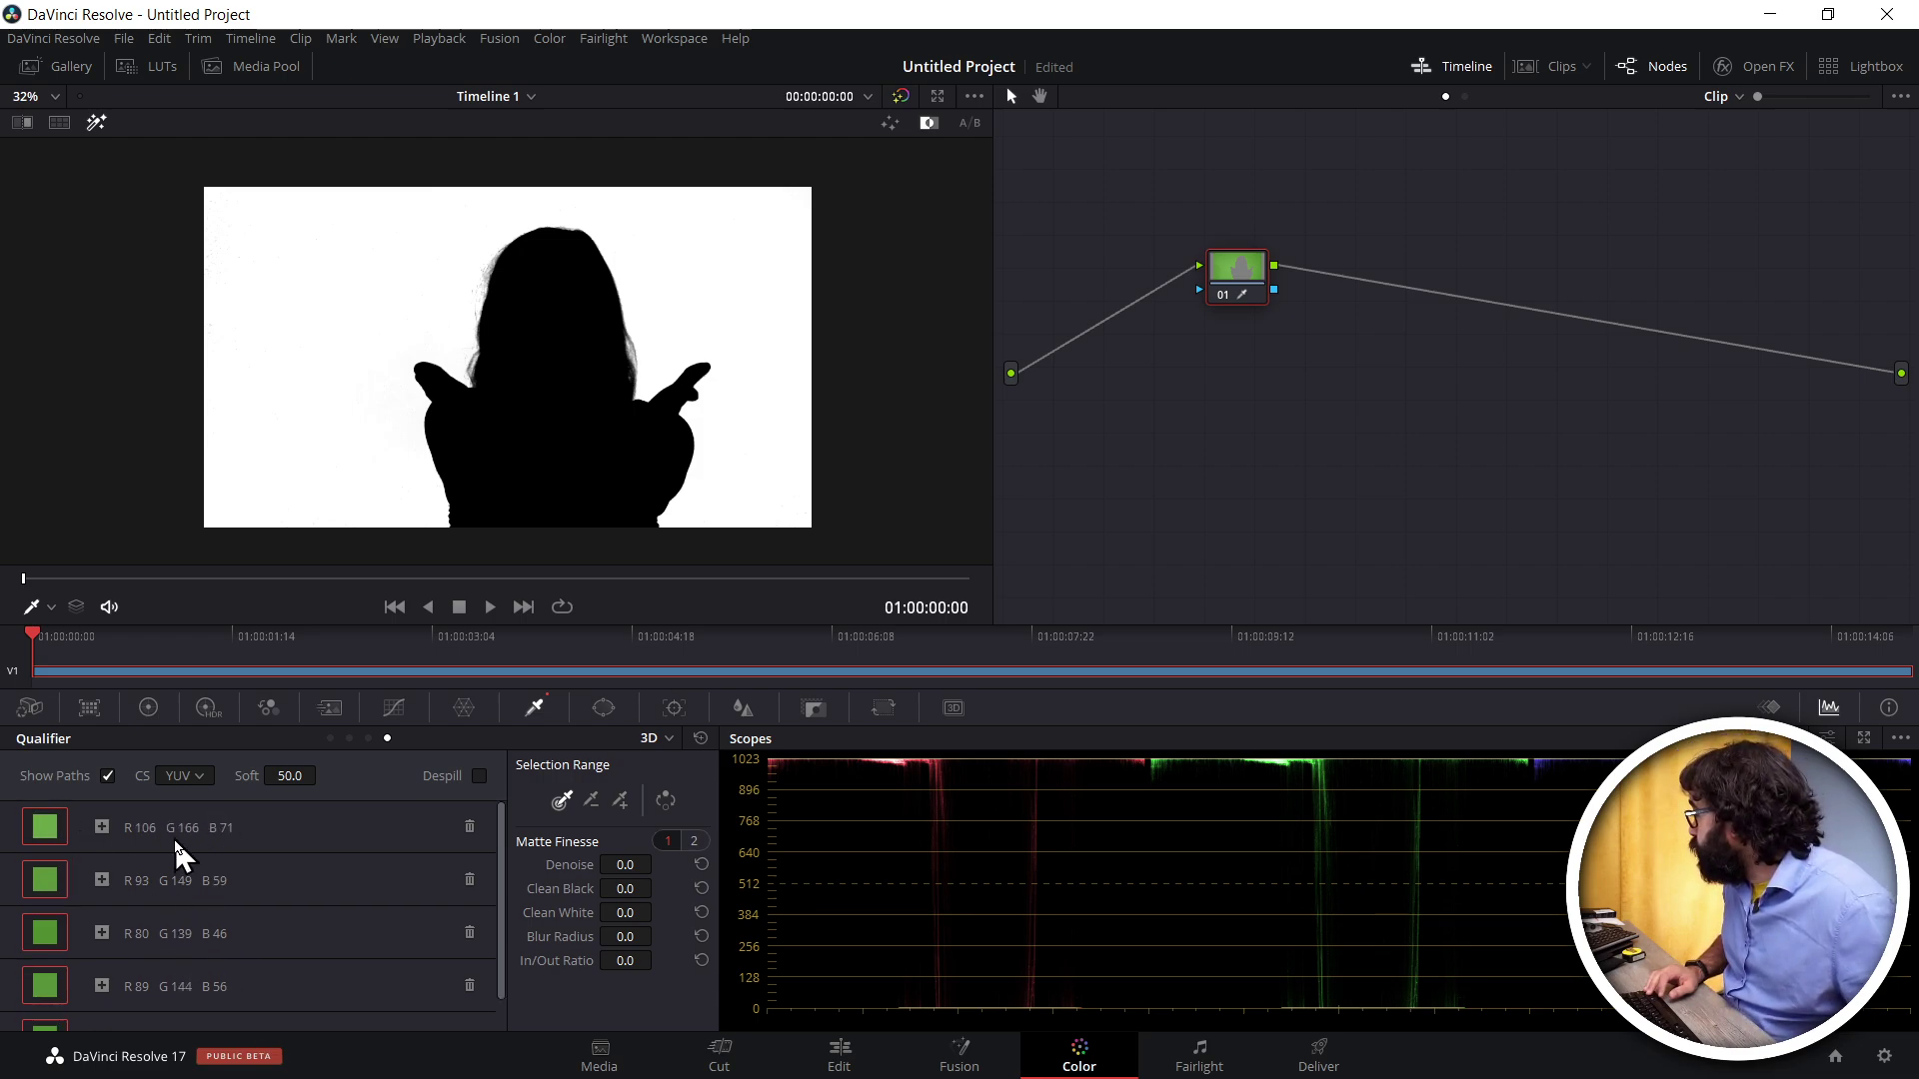
scroll(190, 919, "down", 1)
scroll(148, 960, "up", 1)
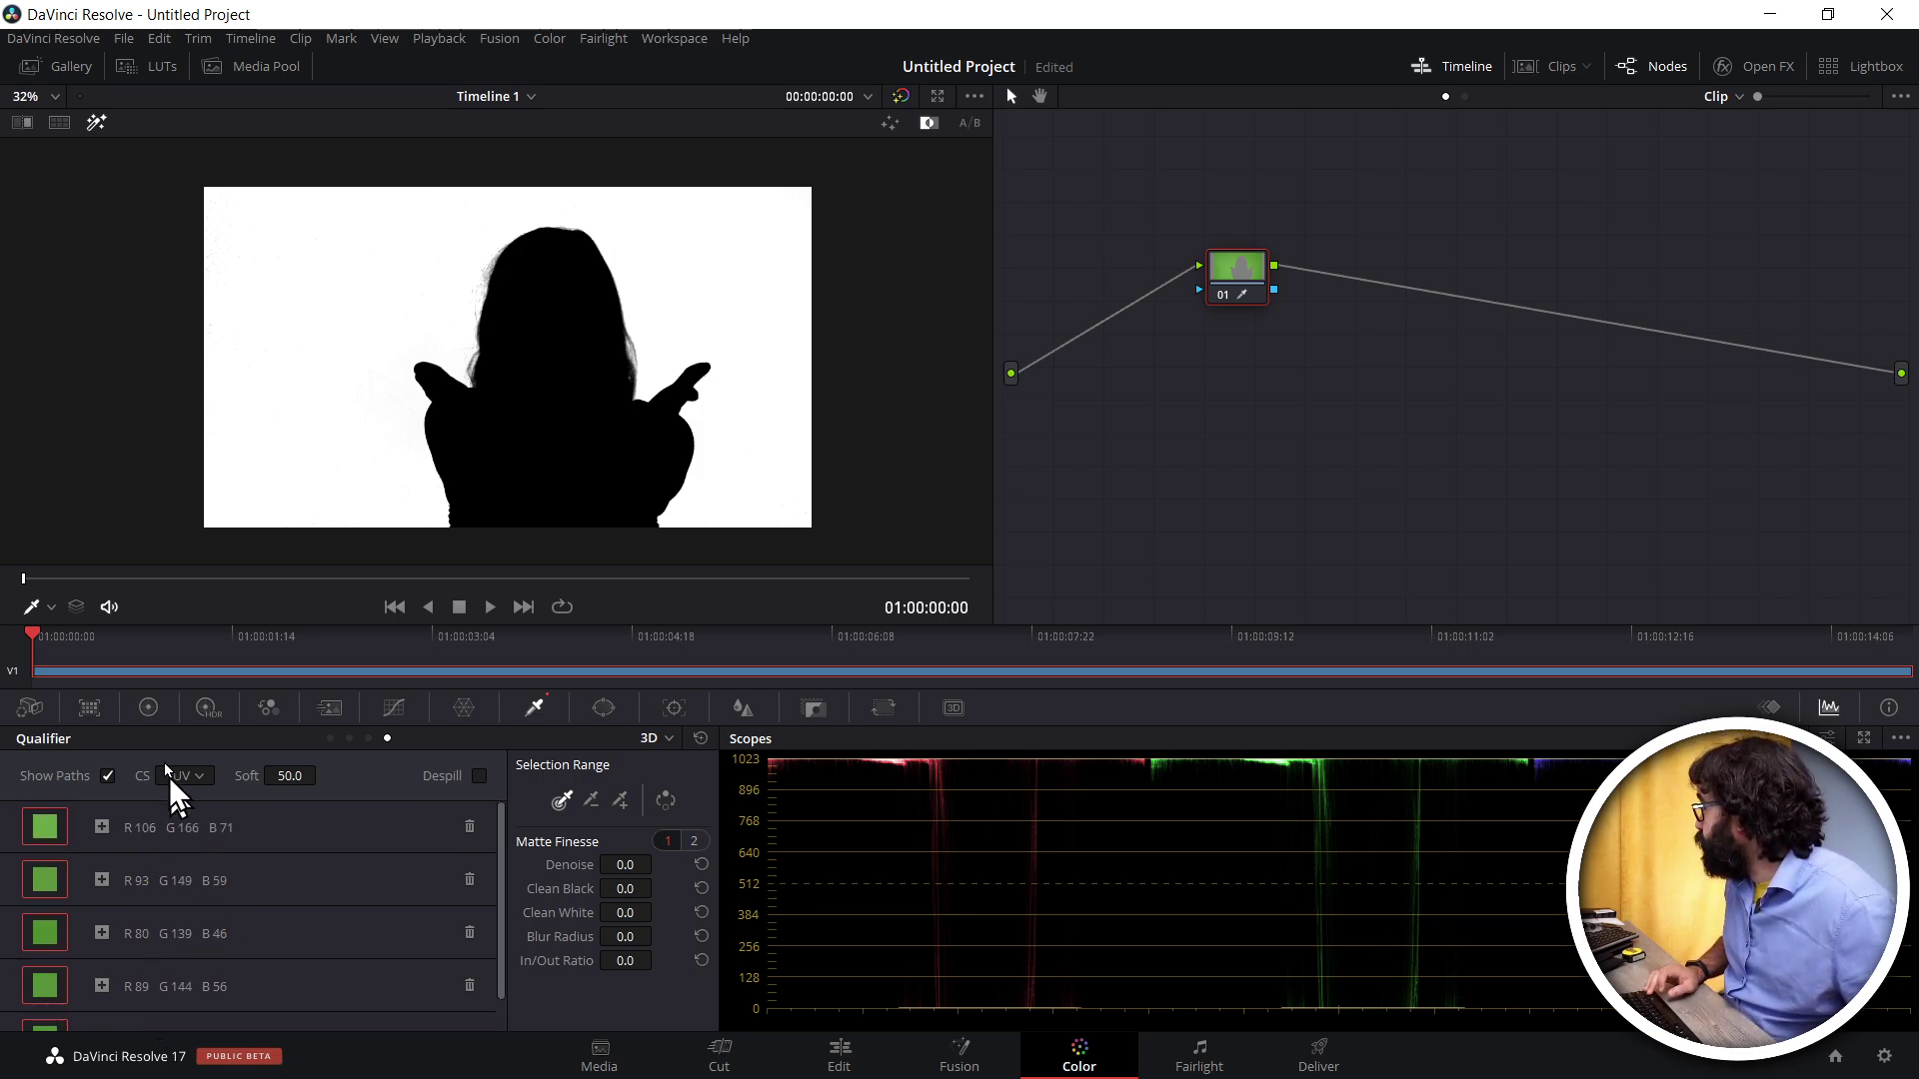
scroll(160, 899, "down", 1)
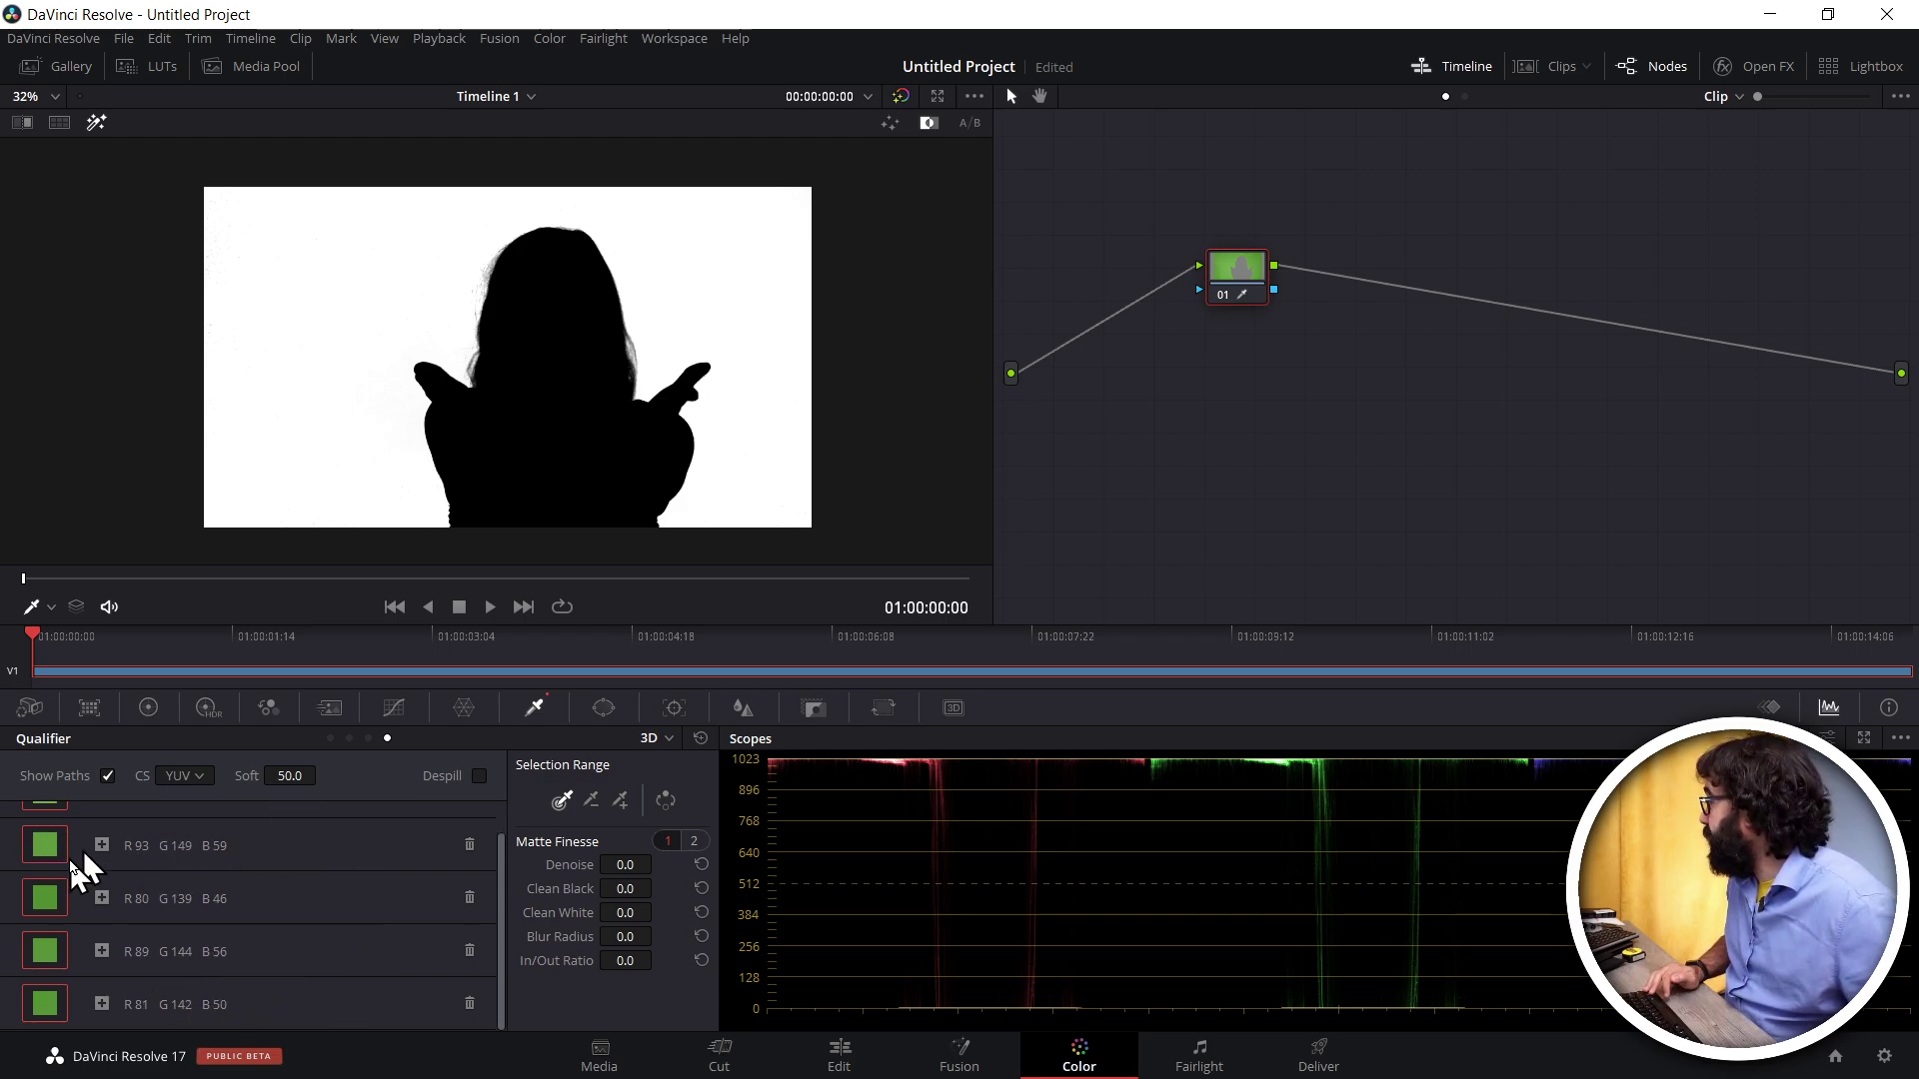
scroll(100, 834, "up", 1)
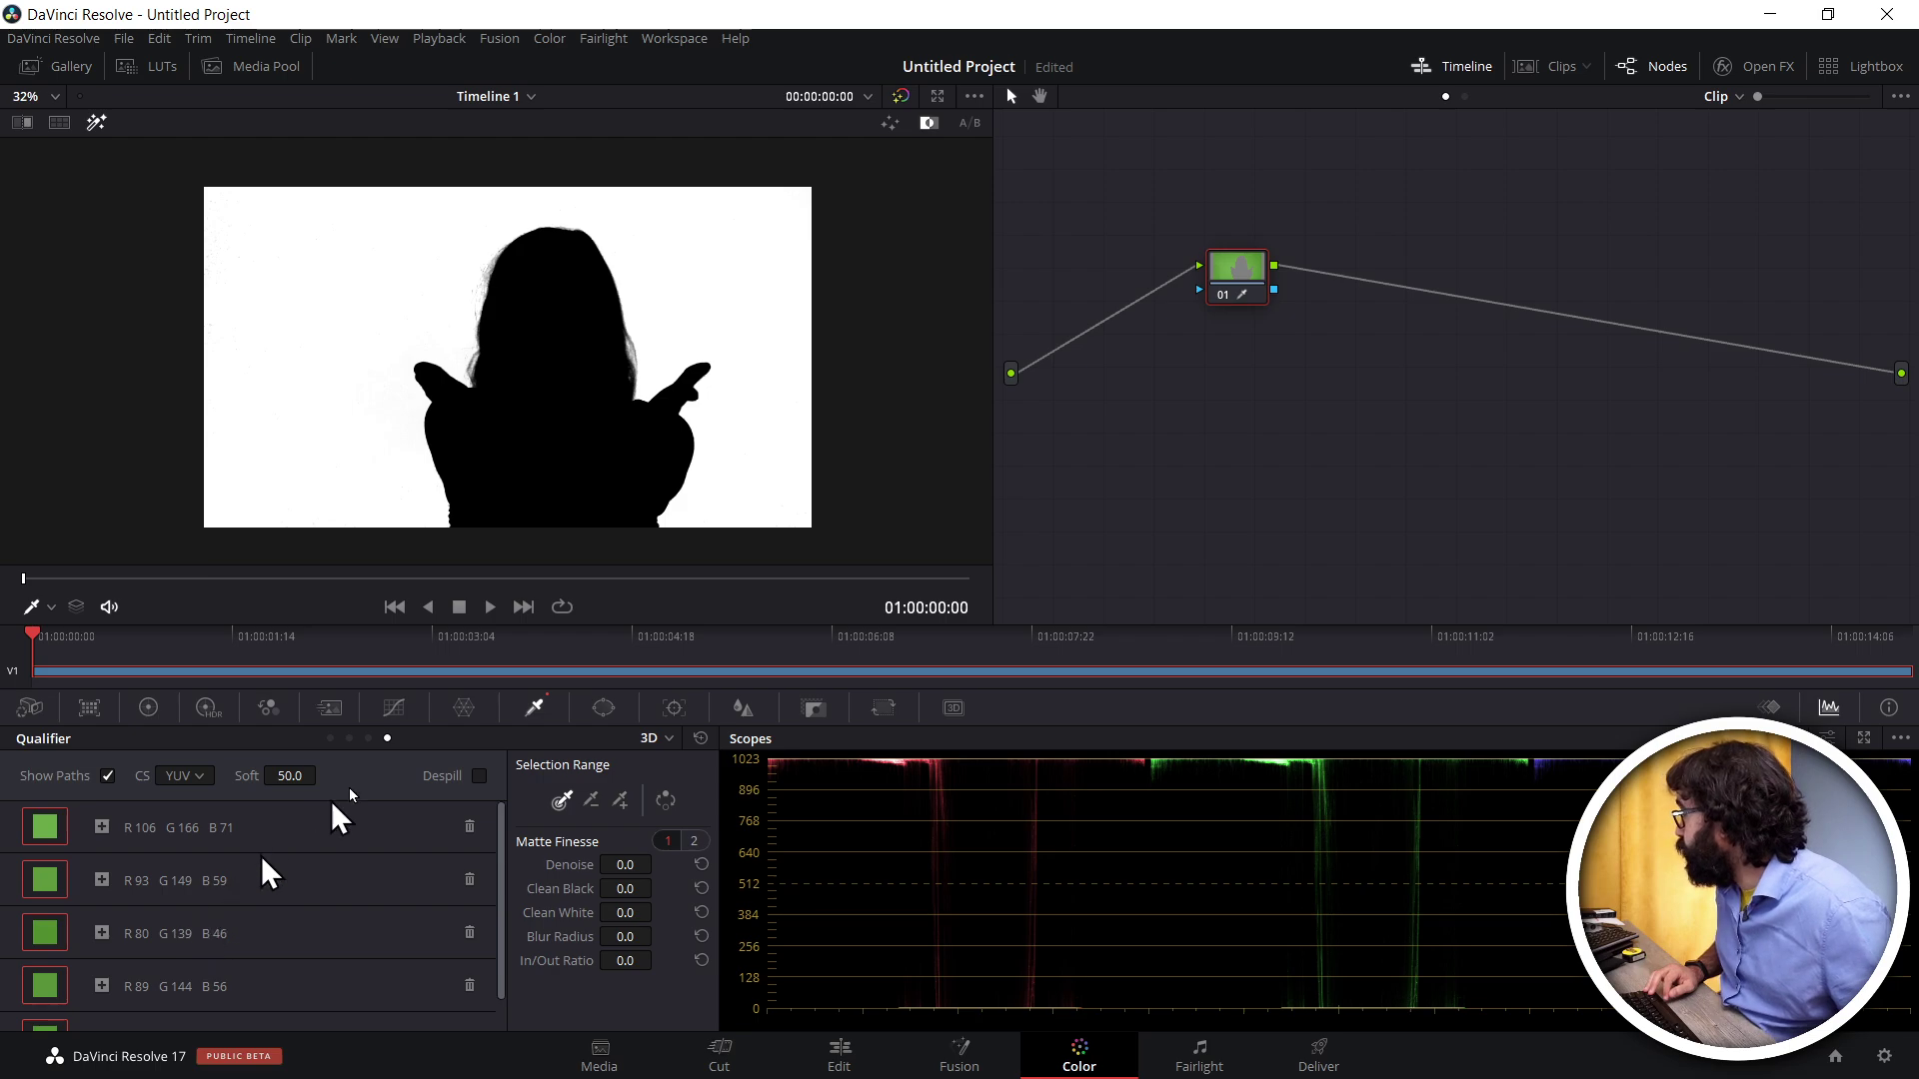
left_click(93, 124)
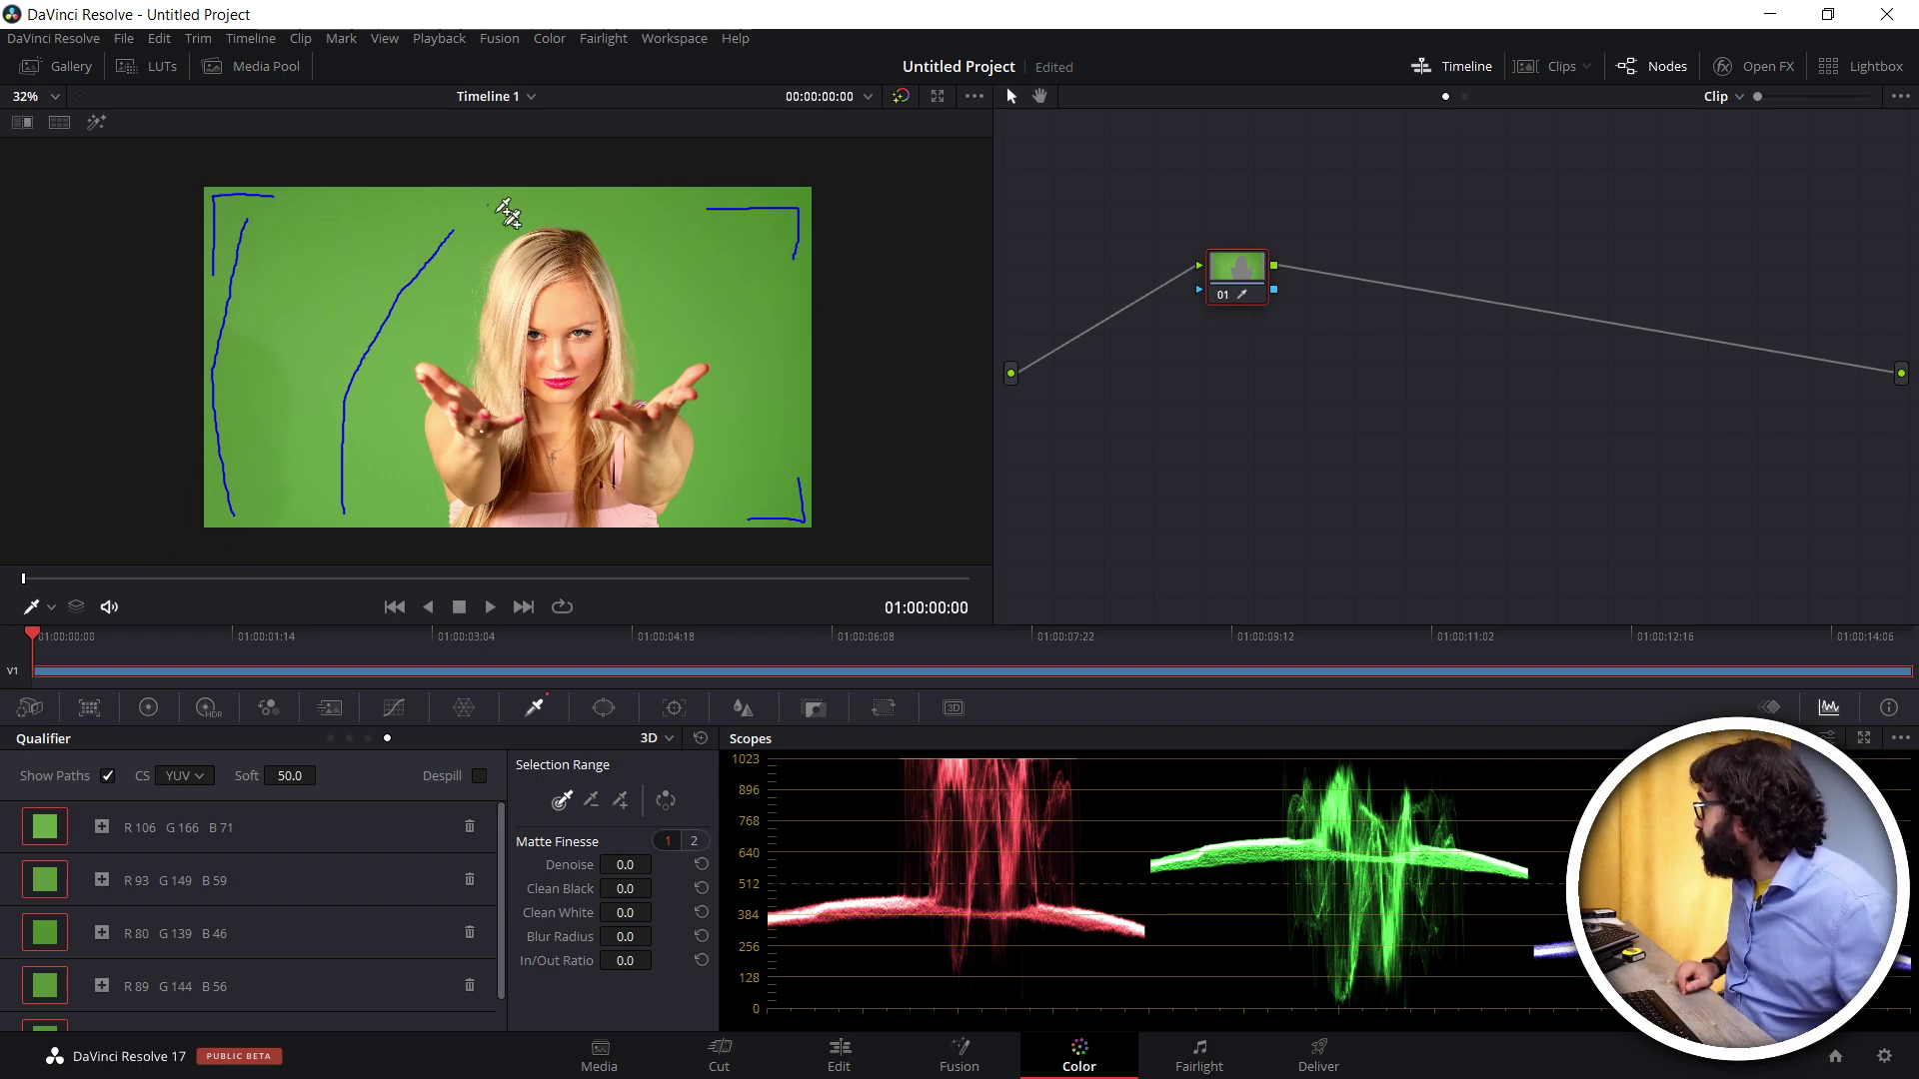
mouse_move(488, 205)
left_mouse_down()
mouse_move(582, 268)
mouse_move(650, 246)
left_mouse_up()
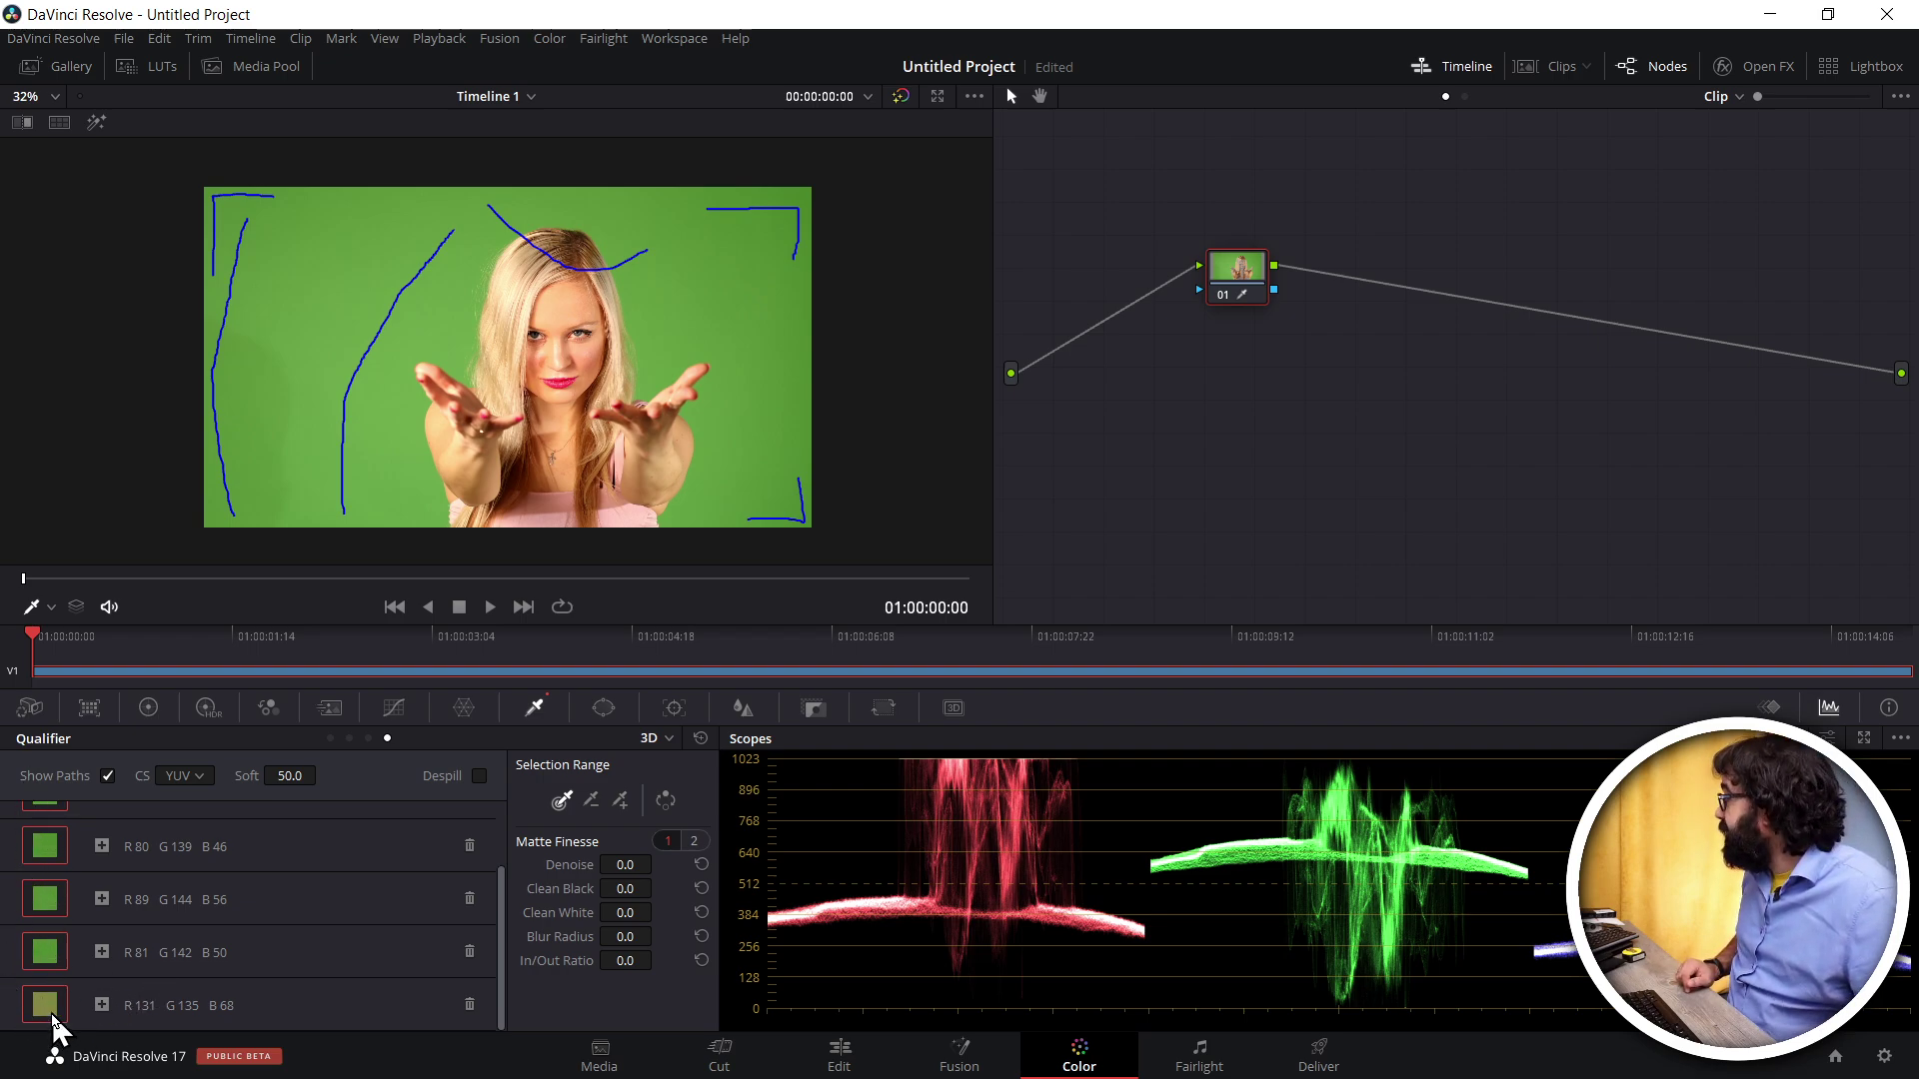
left_click(470, 1004)
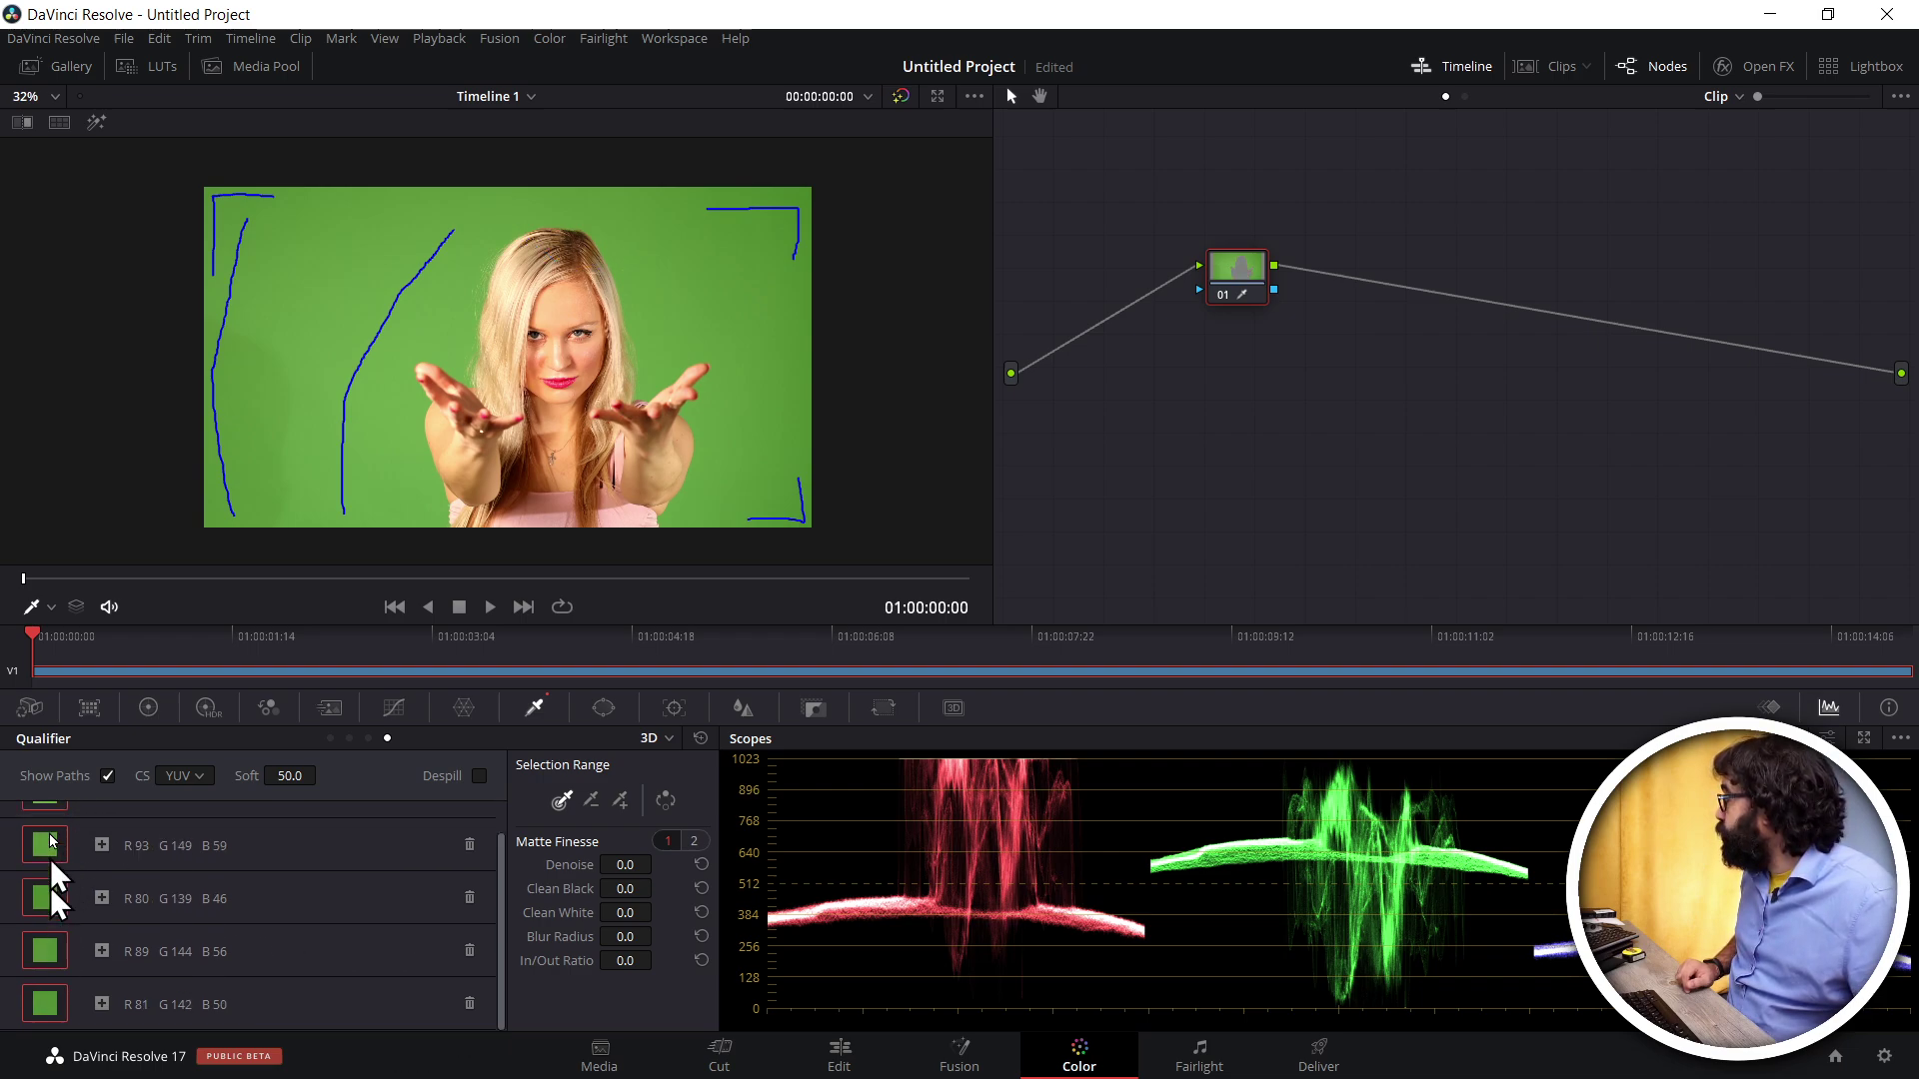
scroll(112, 899, "up", 1)
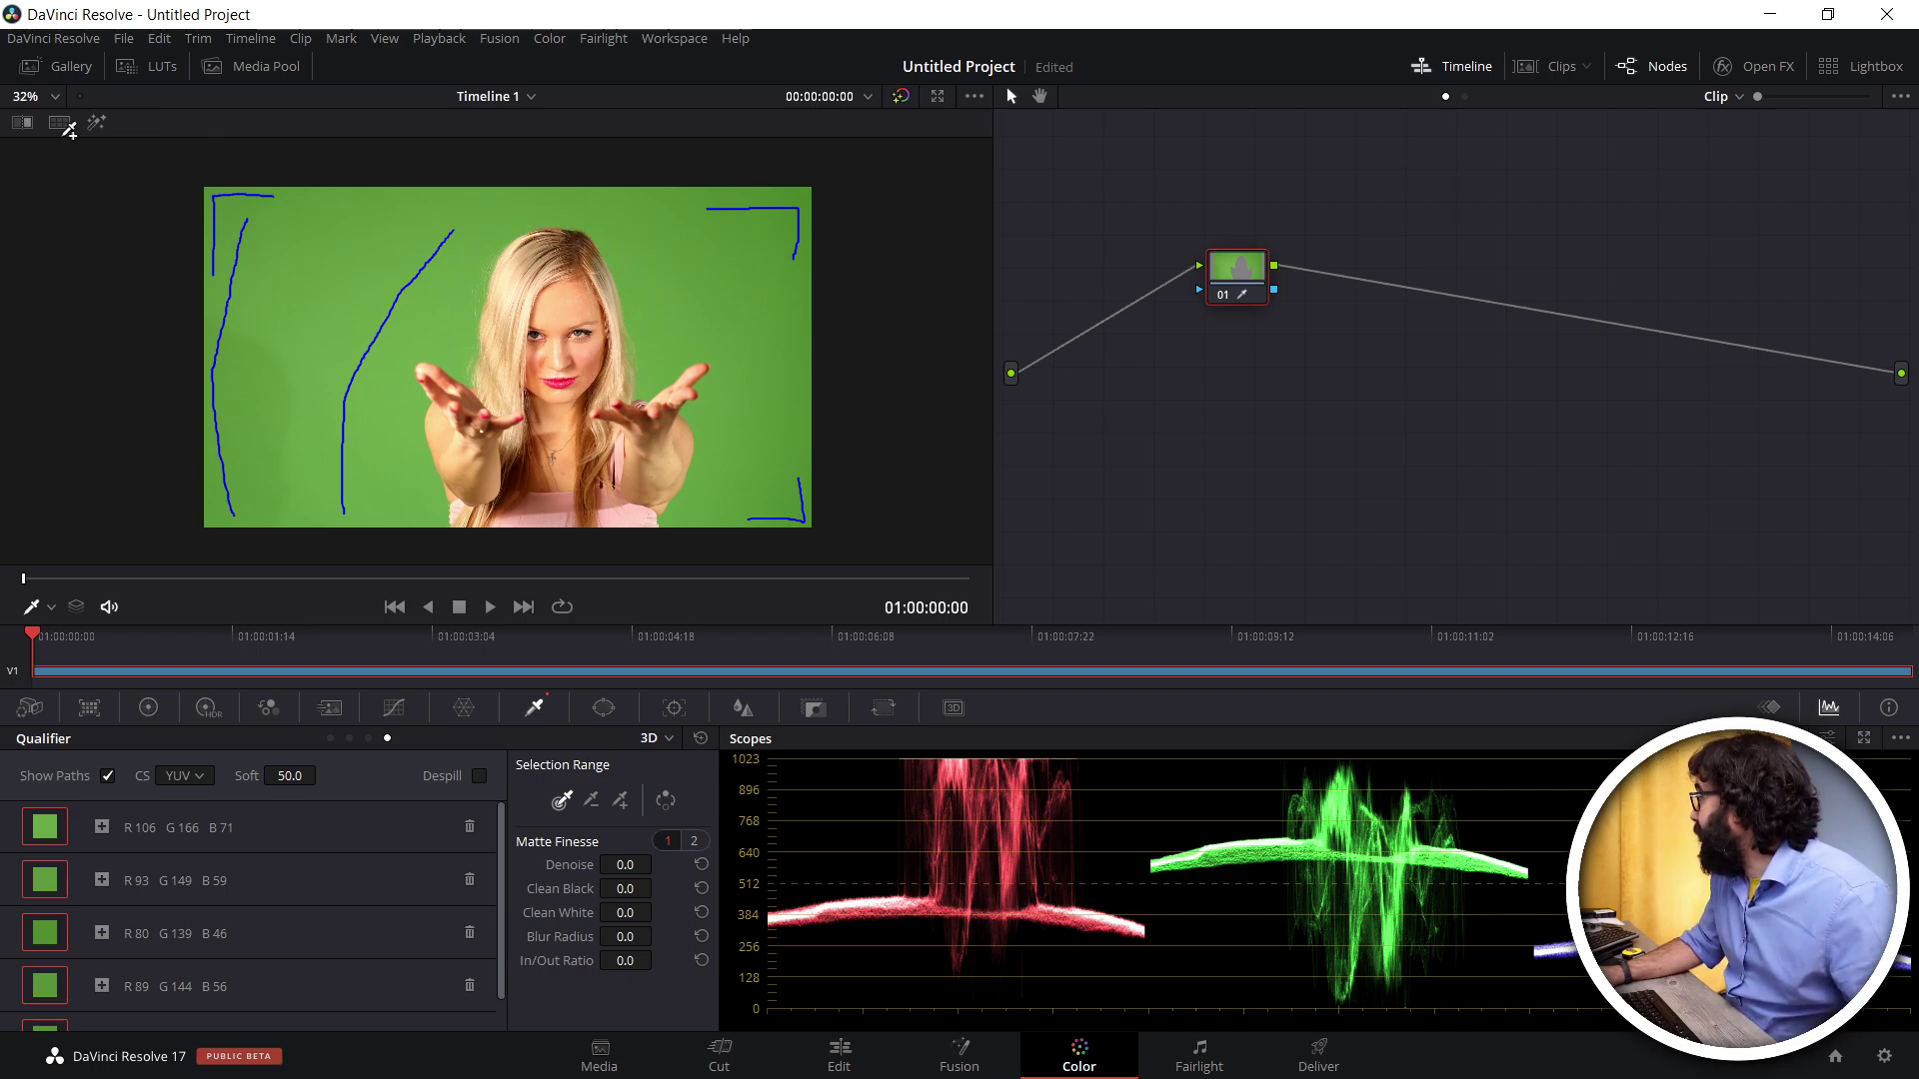
Switch the viewer highlight from the black-and-white matte to a grey presenter silhouette over green
left_click(94, 120)
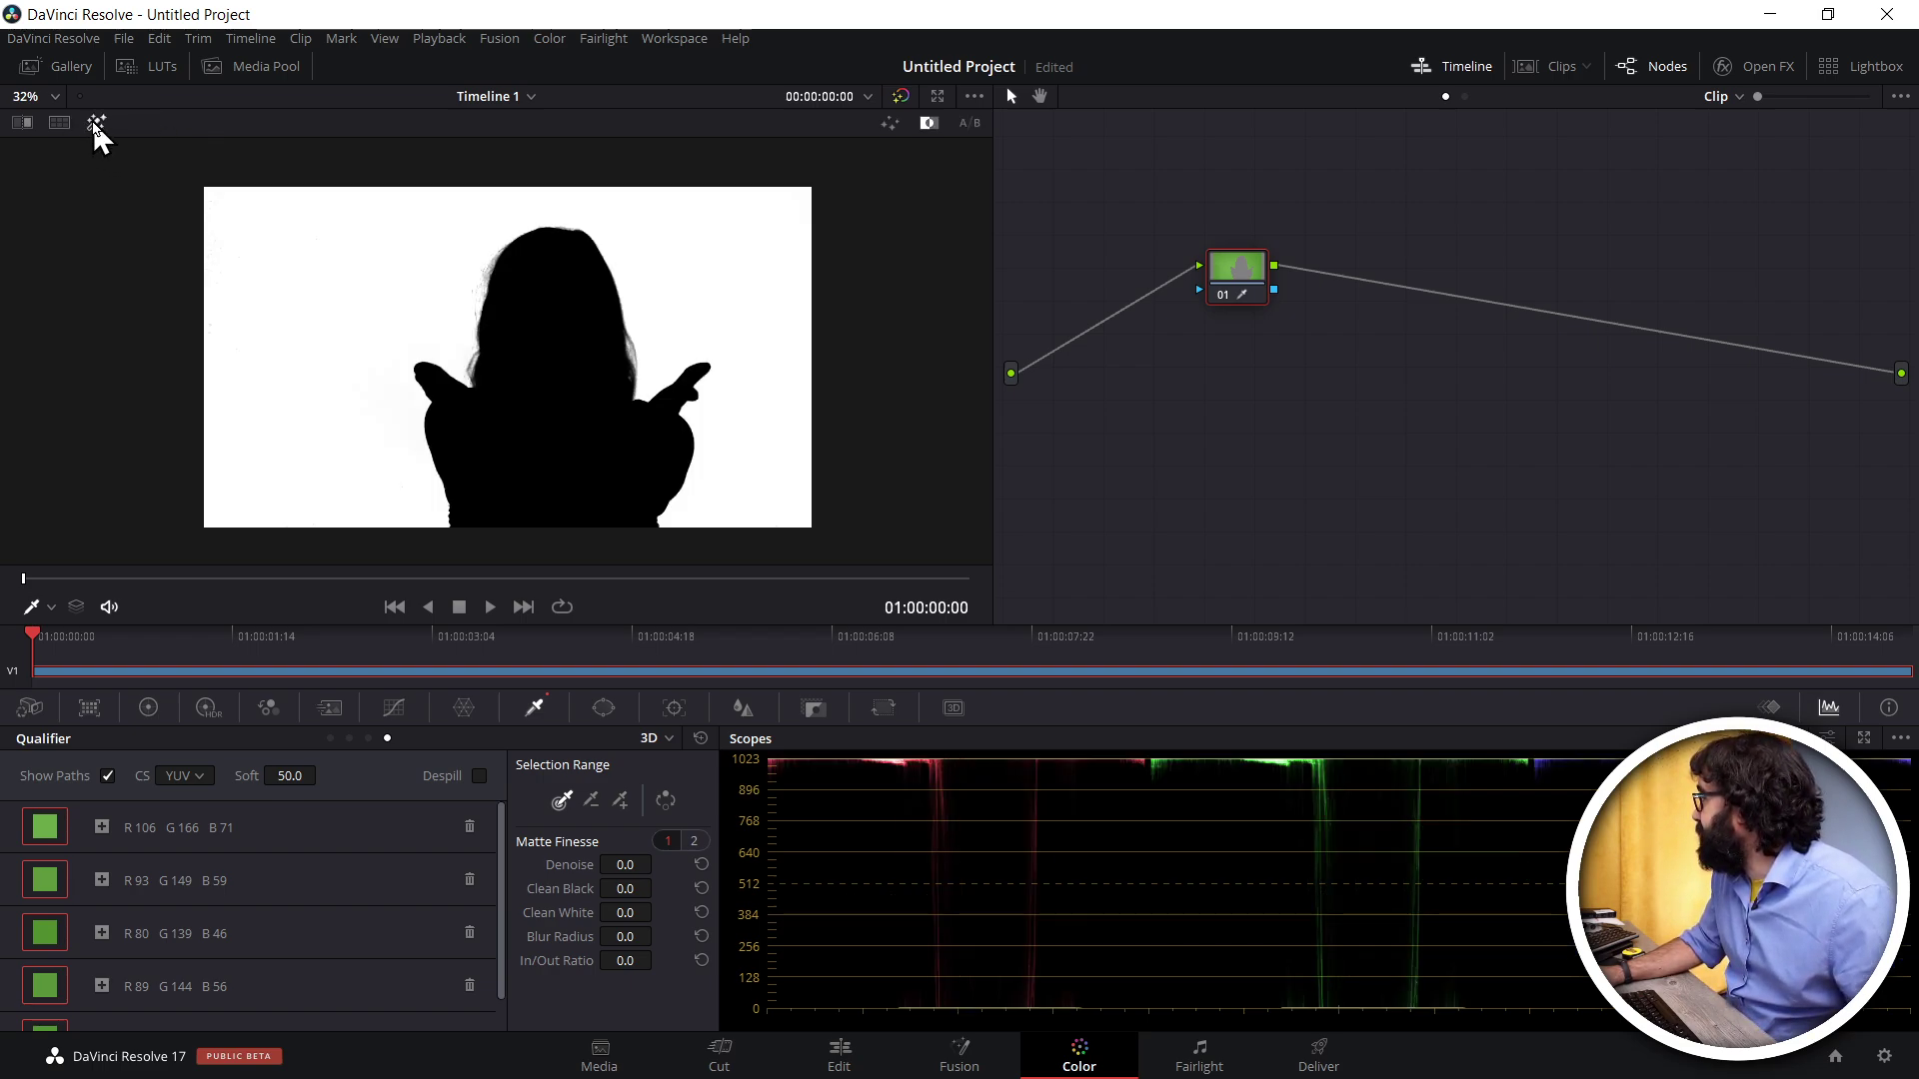
left_click(890, 120)
left_click(929, 122)
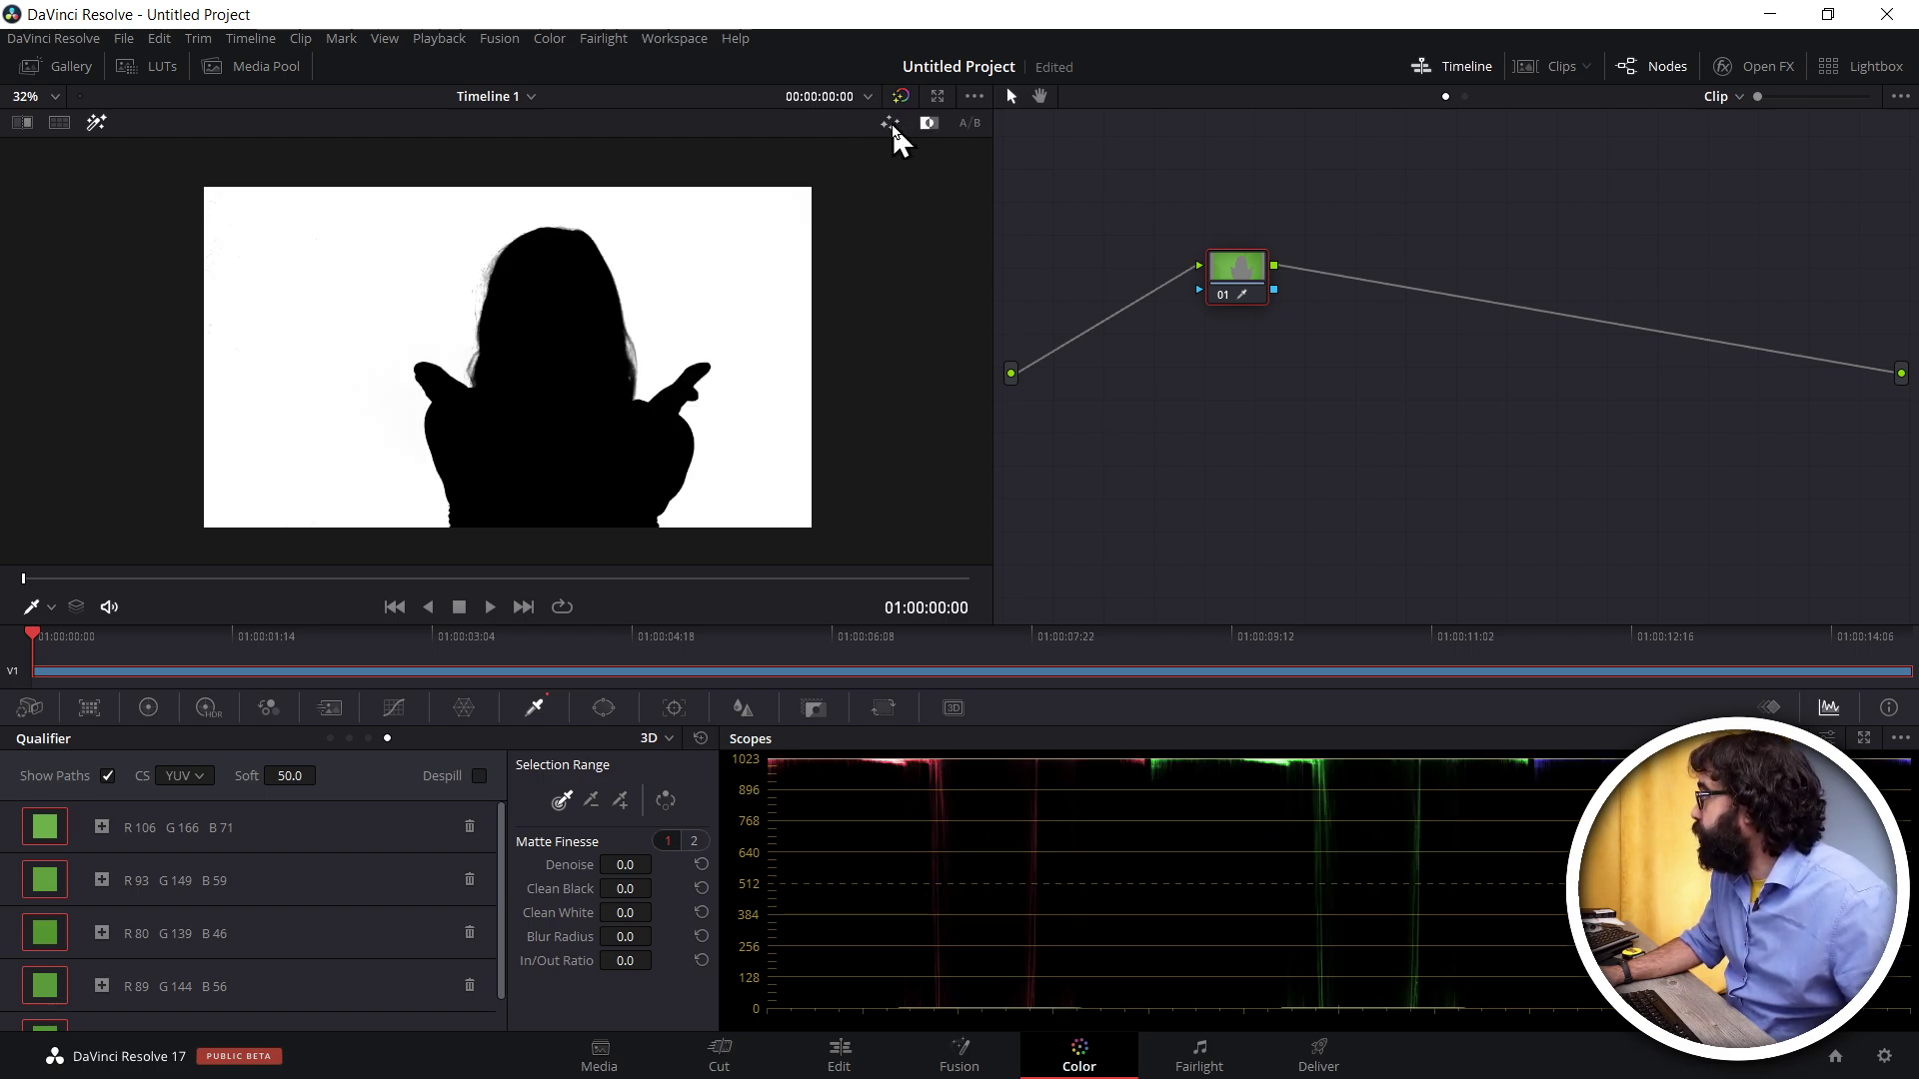
left_click(890, 122)
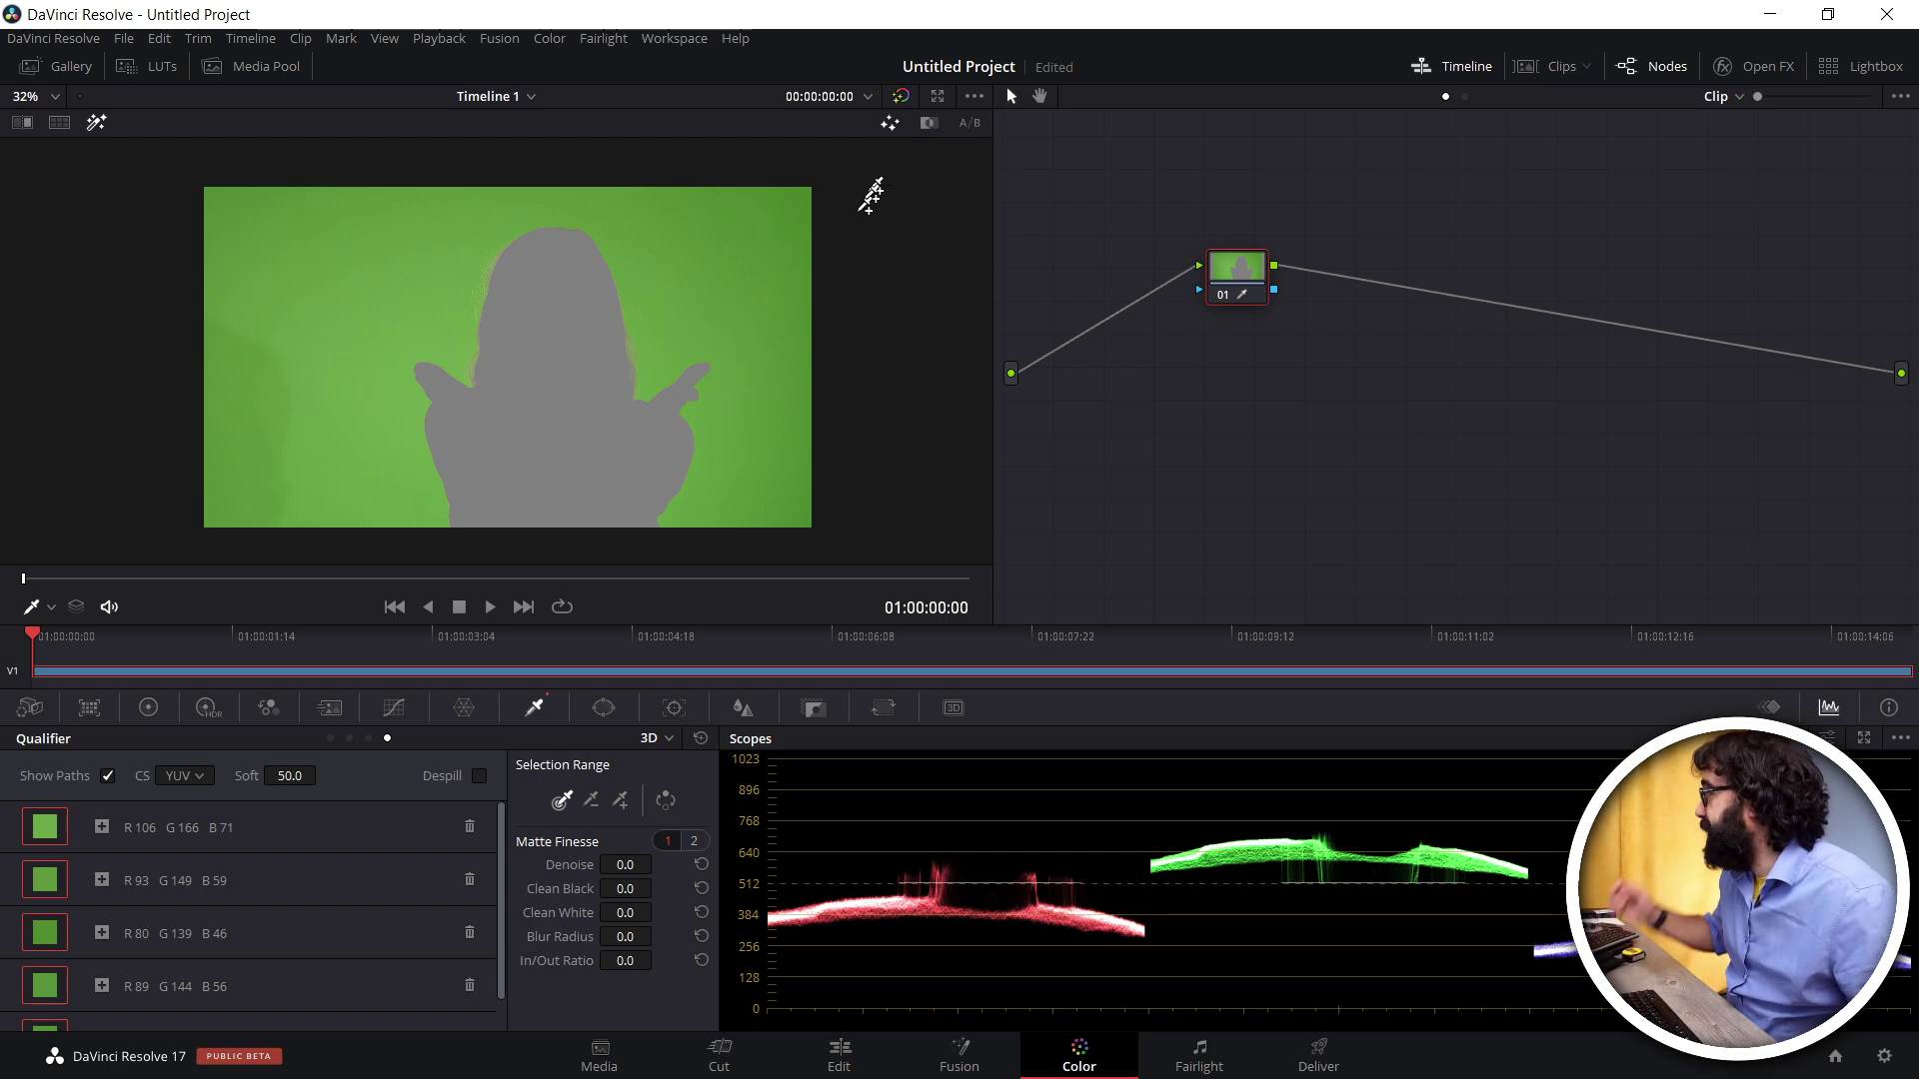
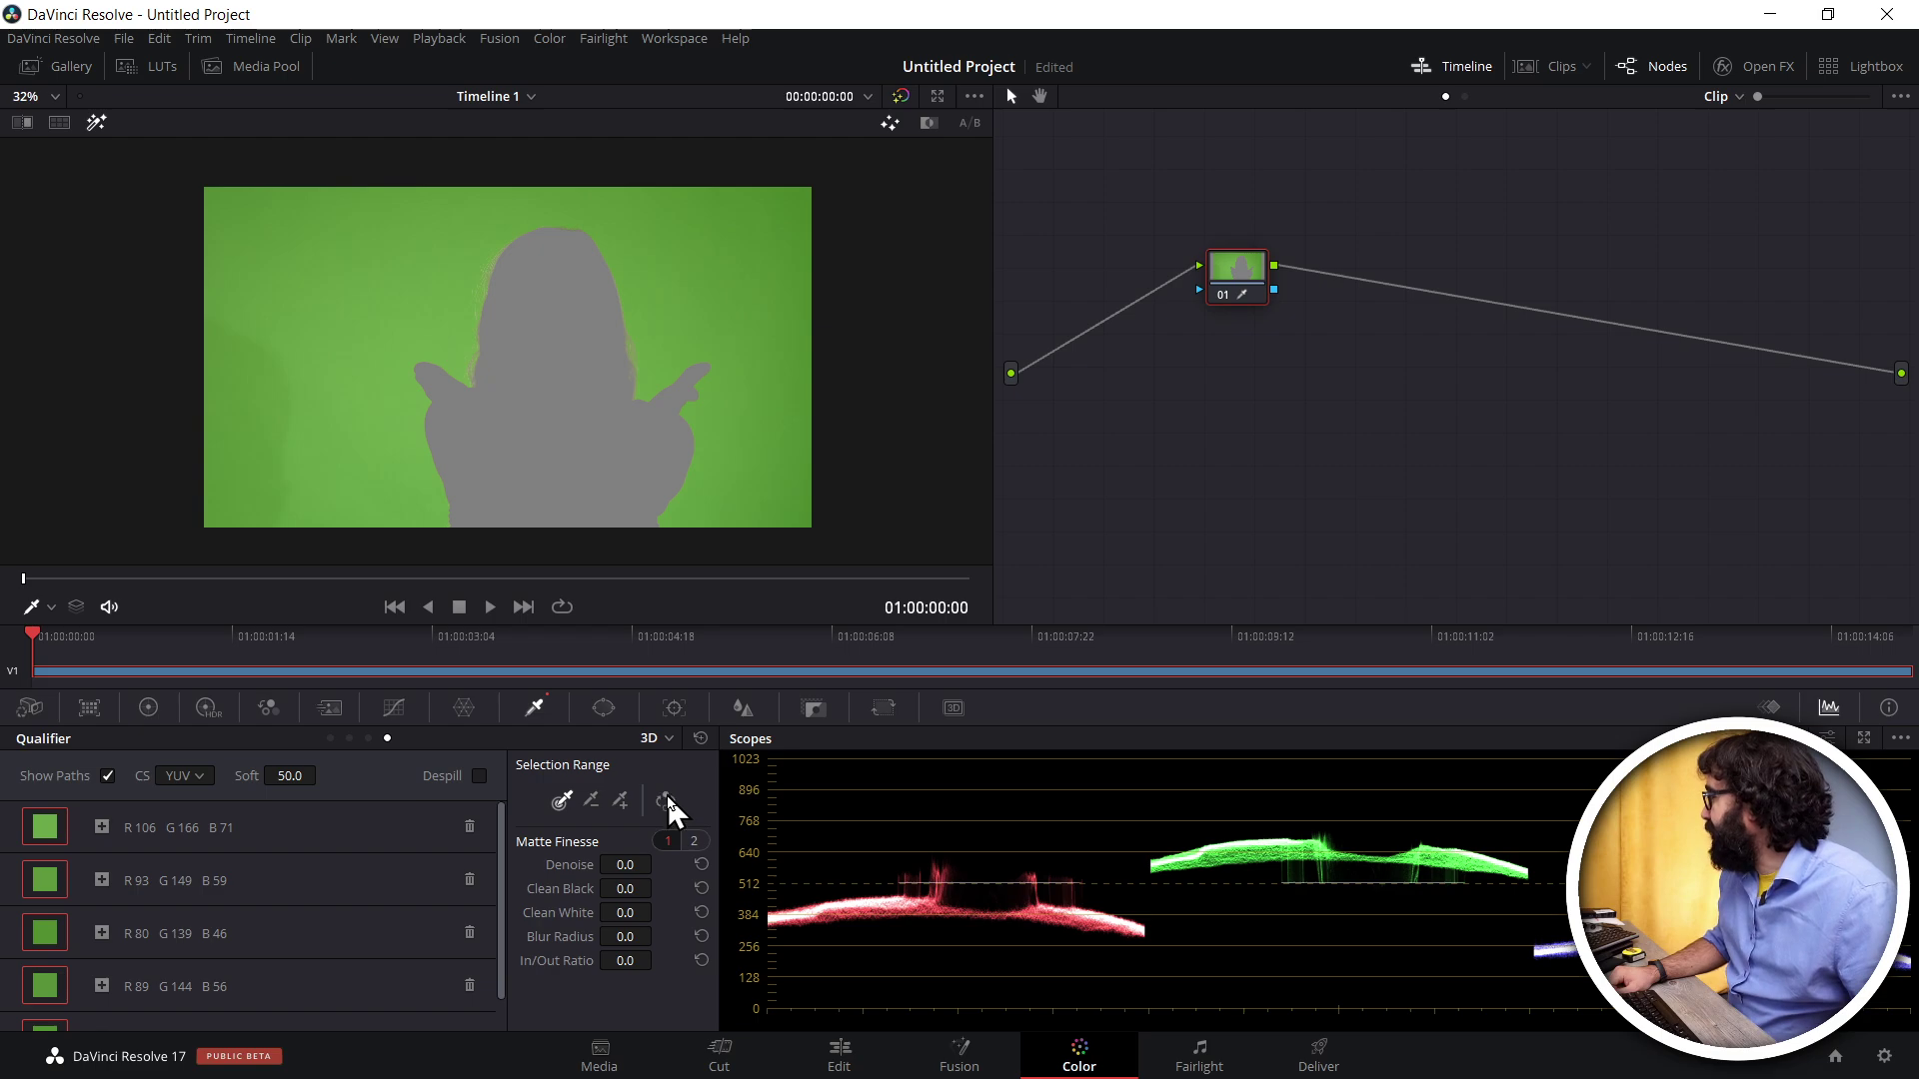
Invert the Qualifier key to keep the woman, and display it as a black-and-white matte
left_click(666, 800)
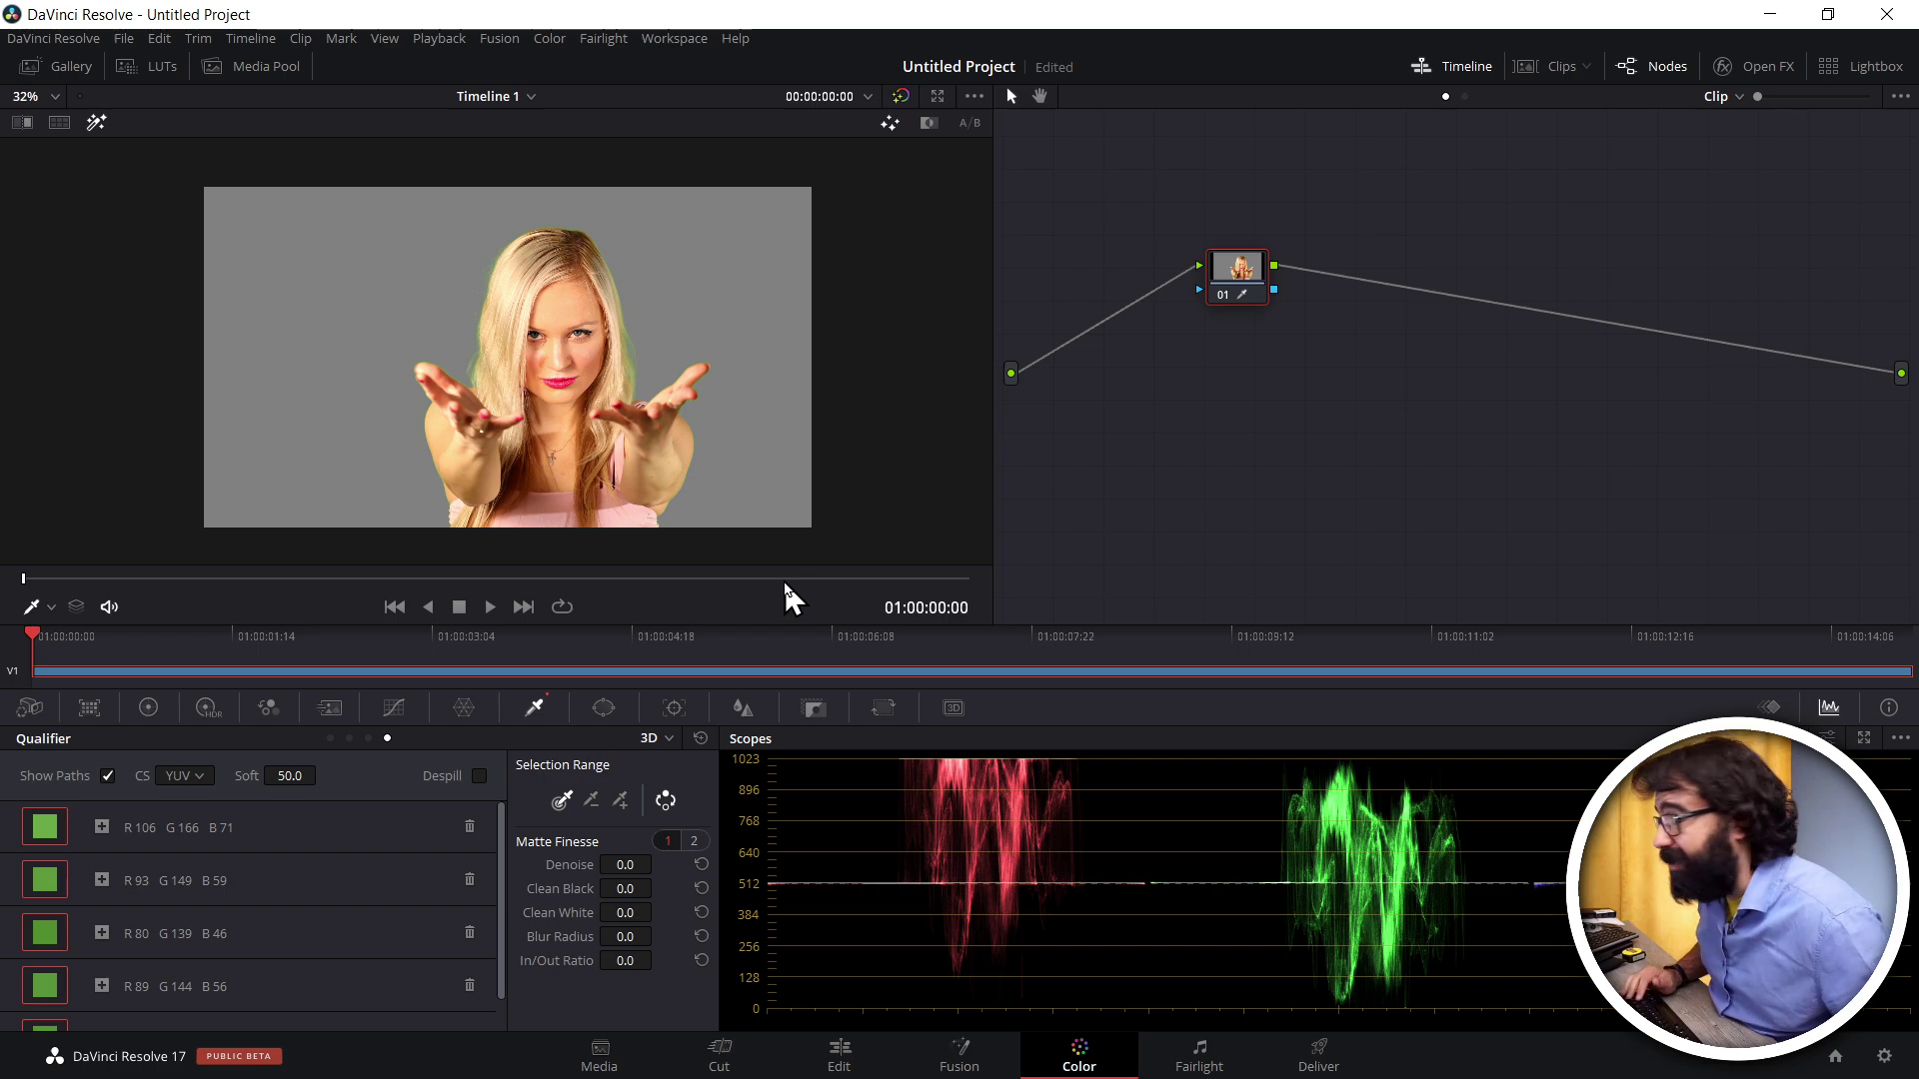
left_click(925, 123)
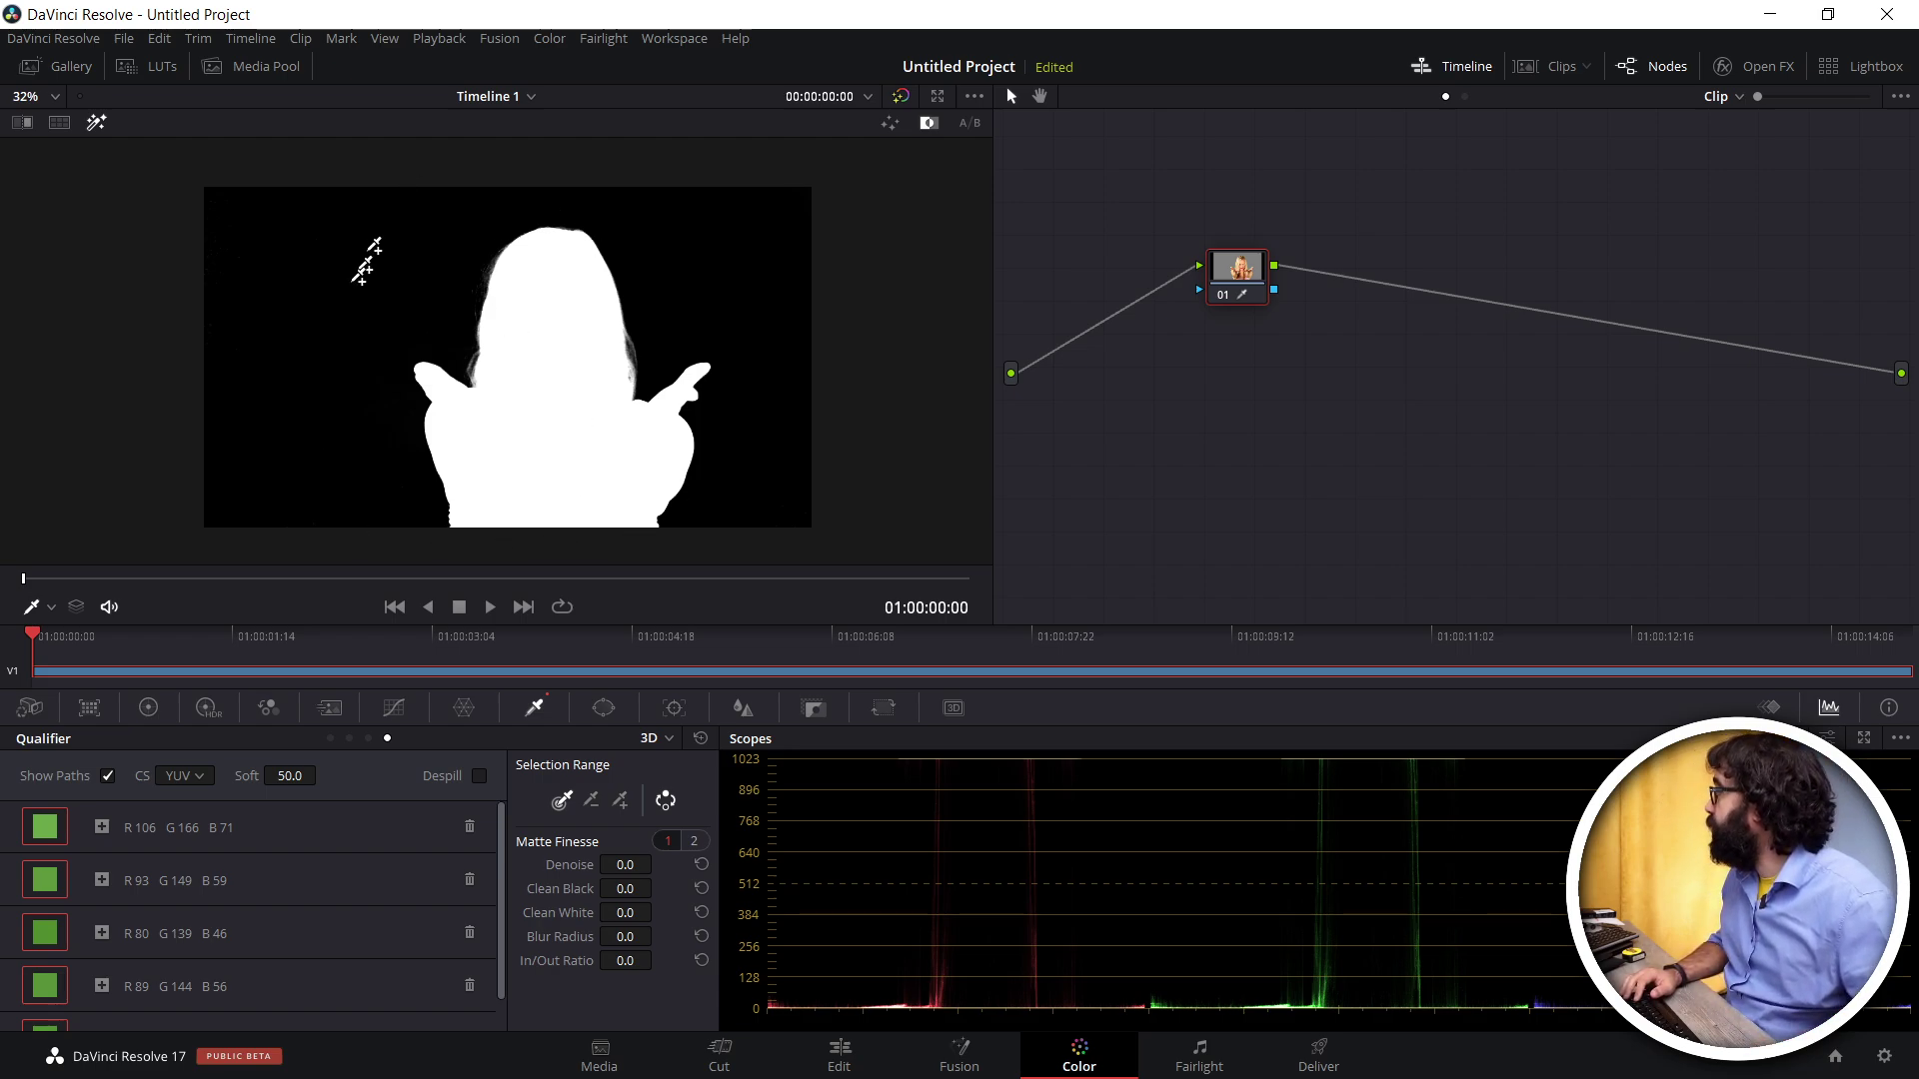
Turn off Black and White highlight to see the keyed woman over grey
left_click(892, 123)
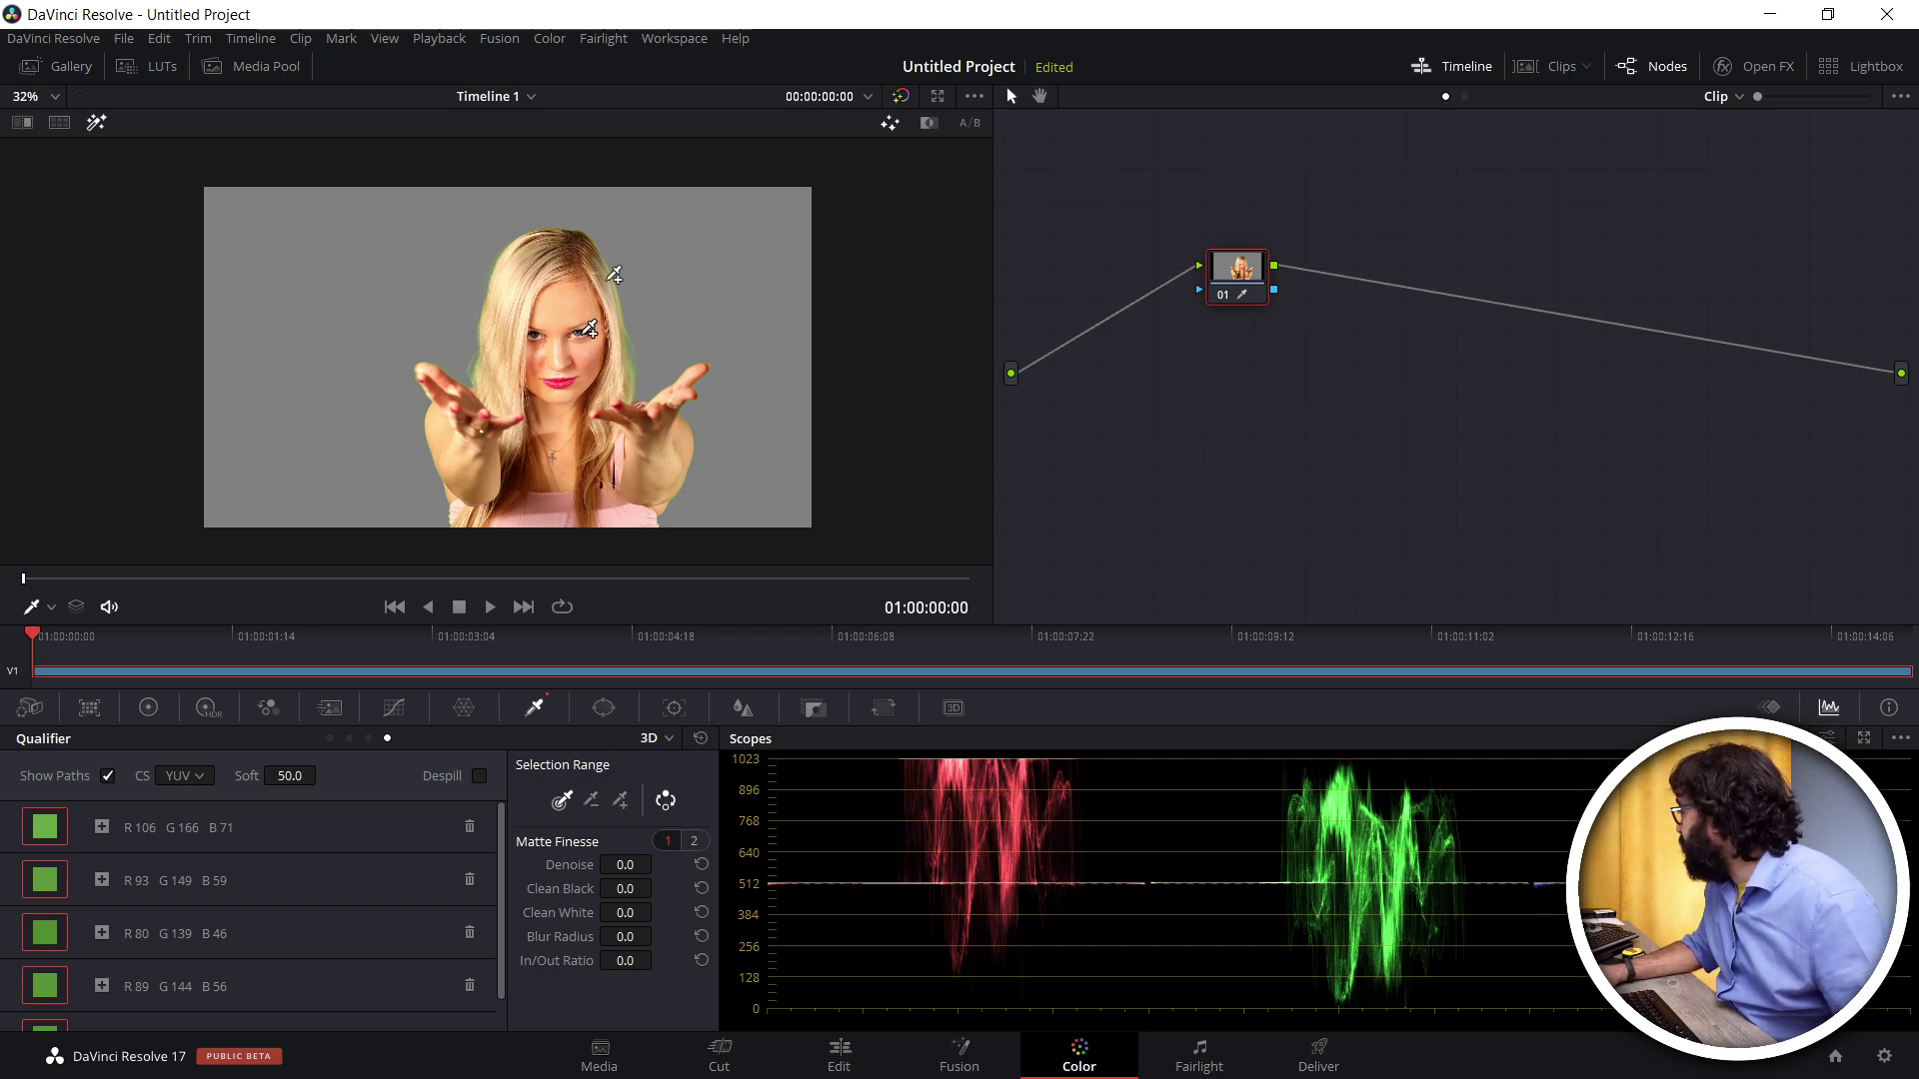
Subtract the woman's hair, face and body tones (R190 G130 B87) from the key
left_click(590, 801)
left_click(92, 129)
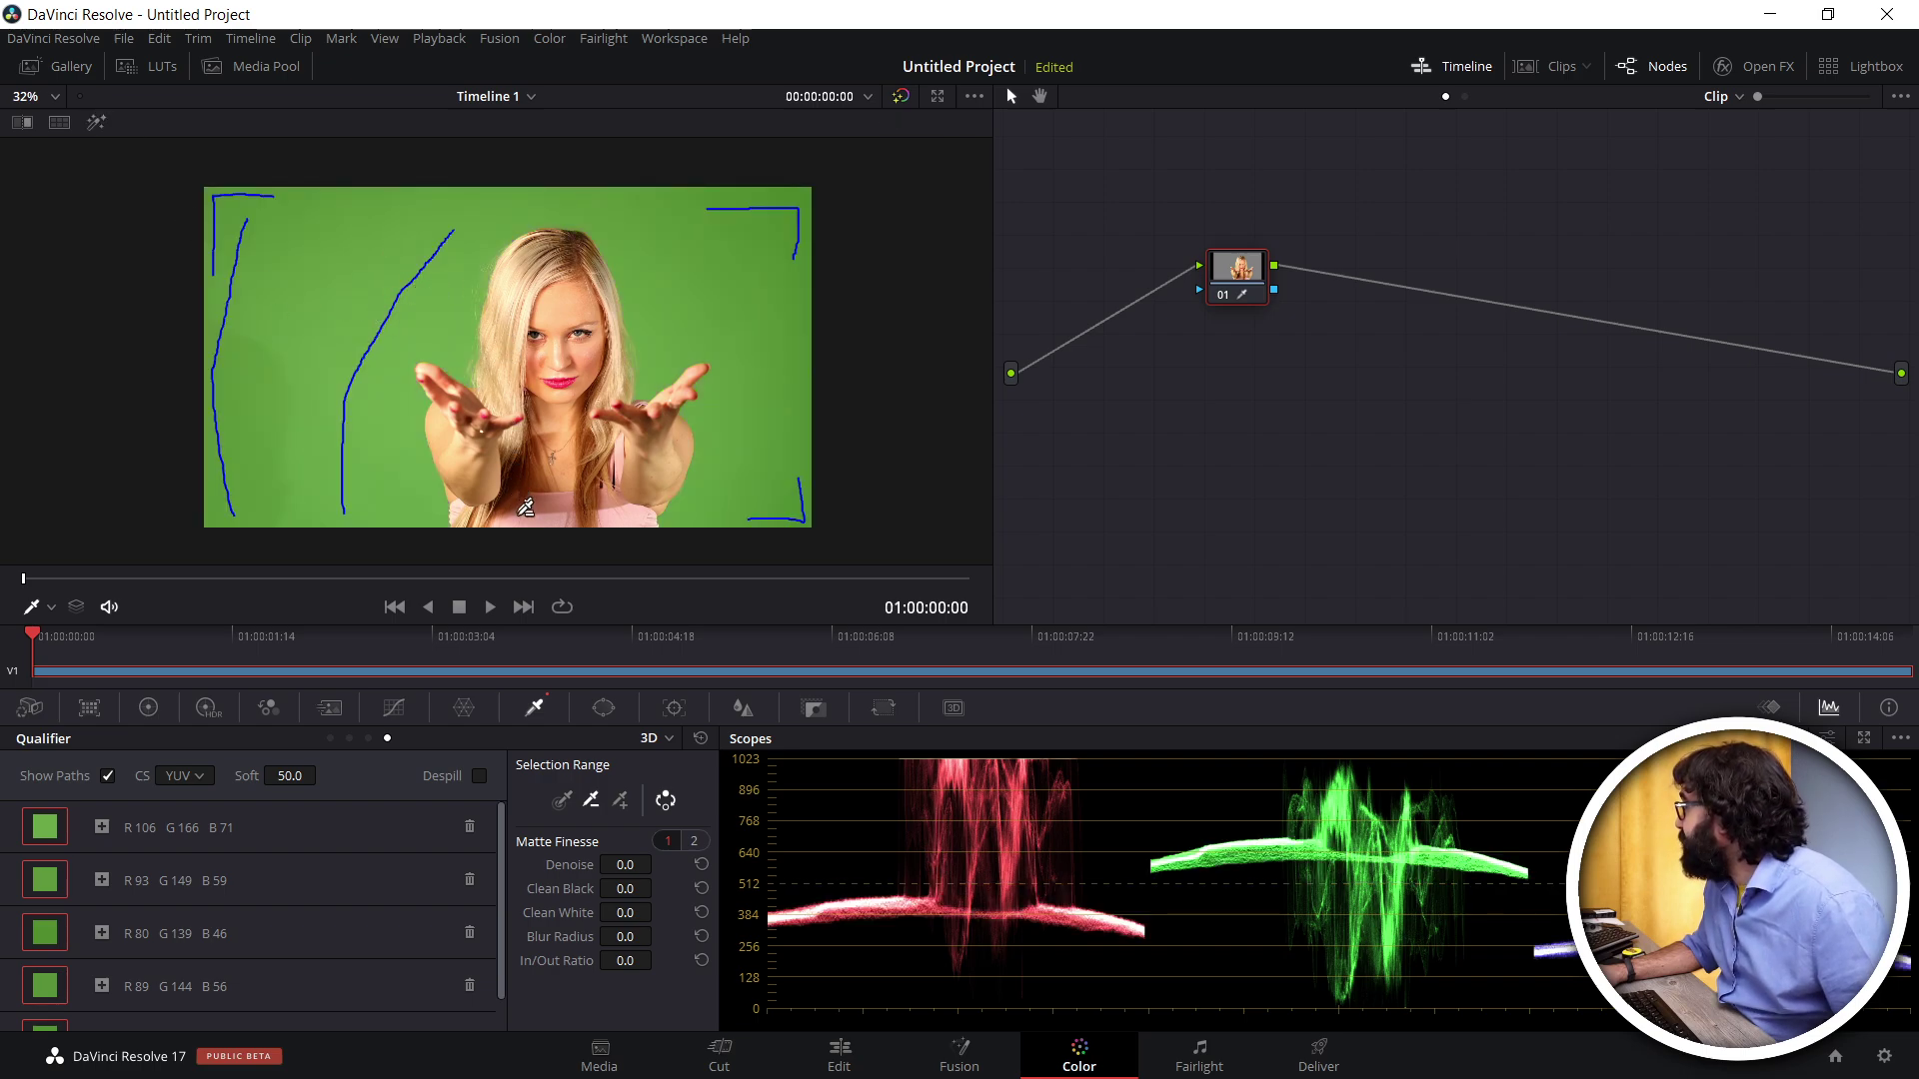
mouse_move(528, 514)
left_mouse_down()
mouse_move(532, 271)
mouse_move(588, 386)
left_mouse_up()
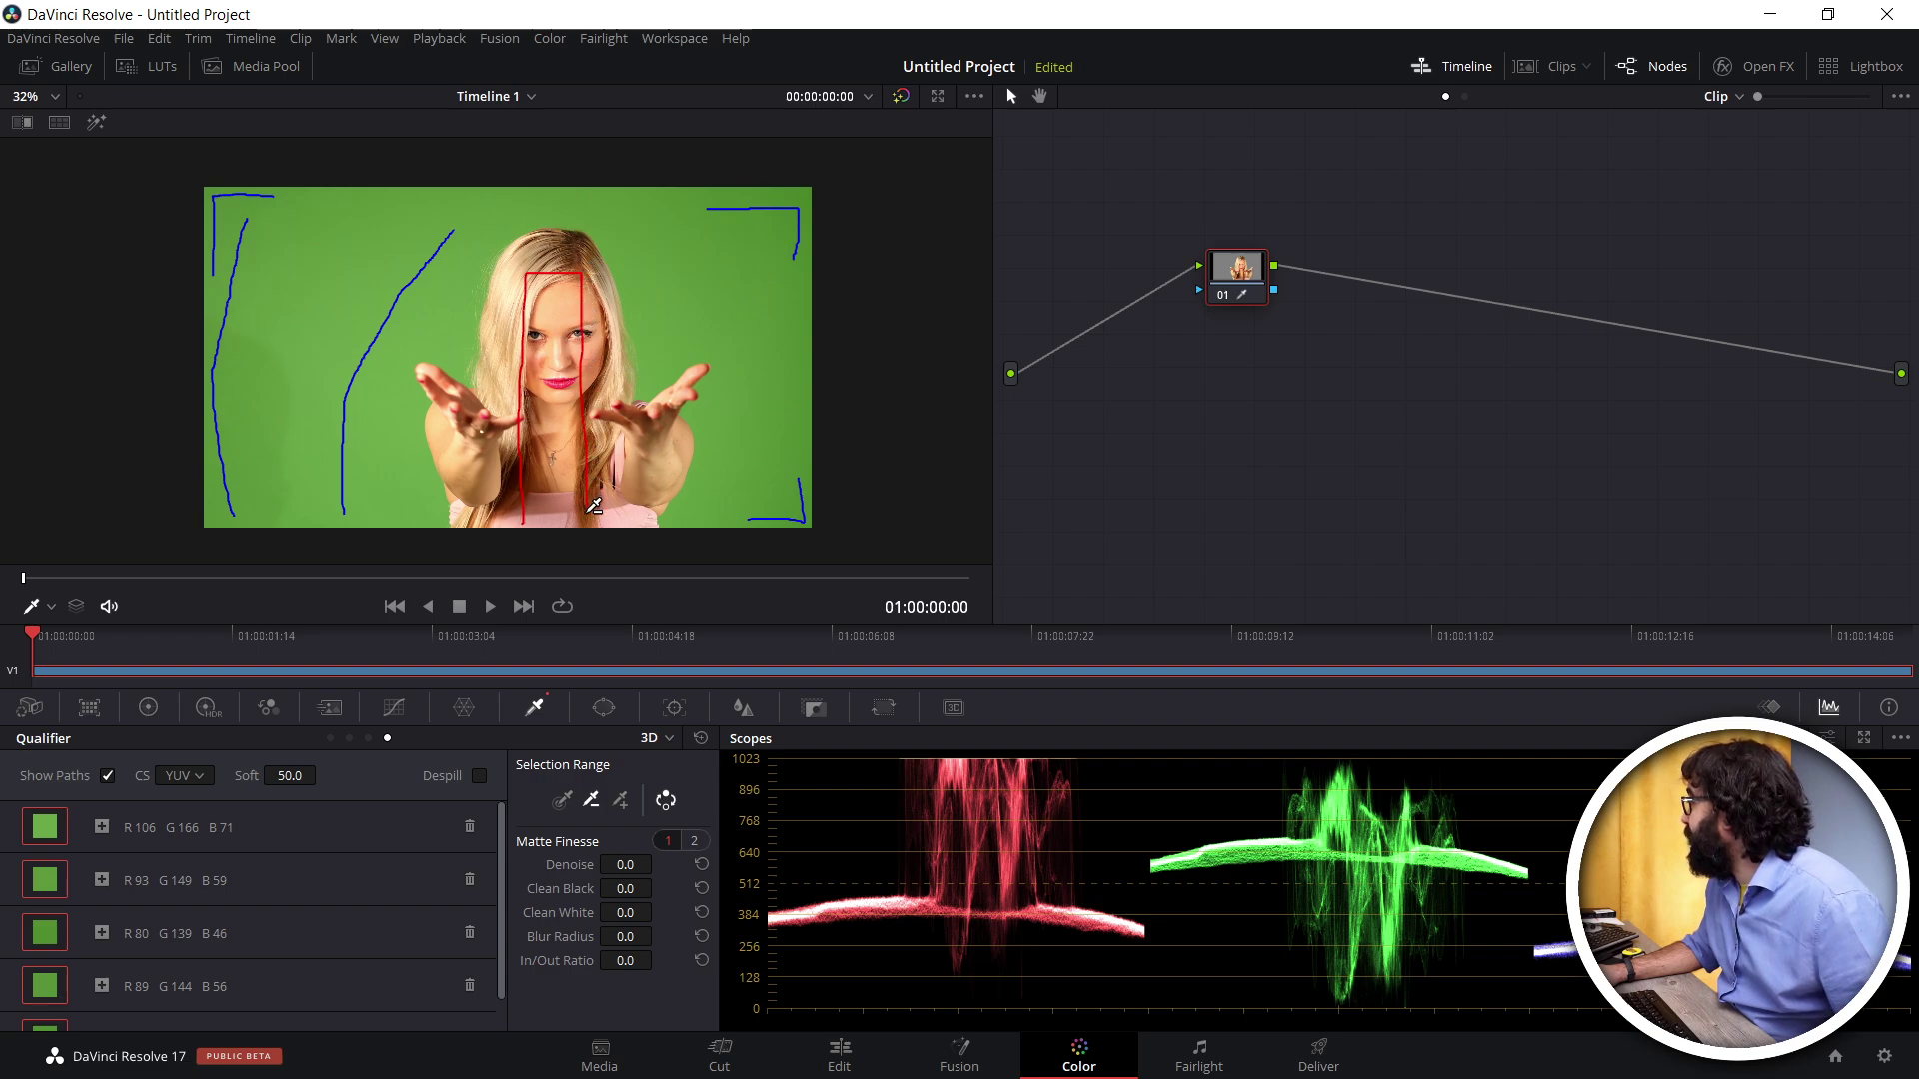
left_click_drag(593, 506, 590, 522)
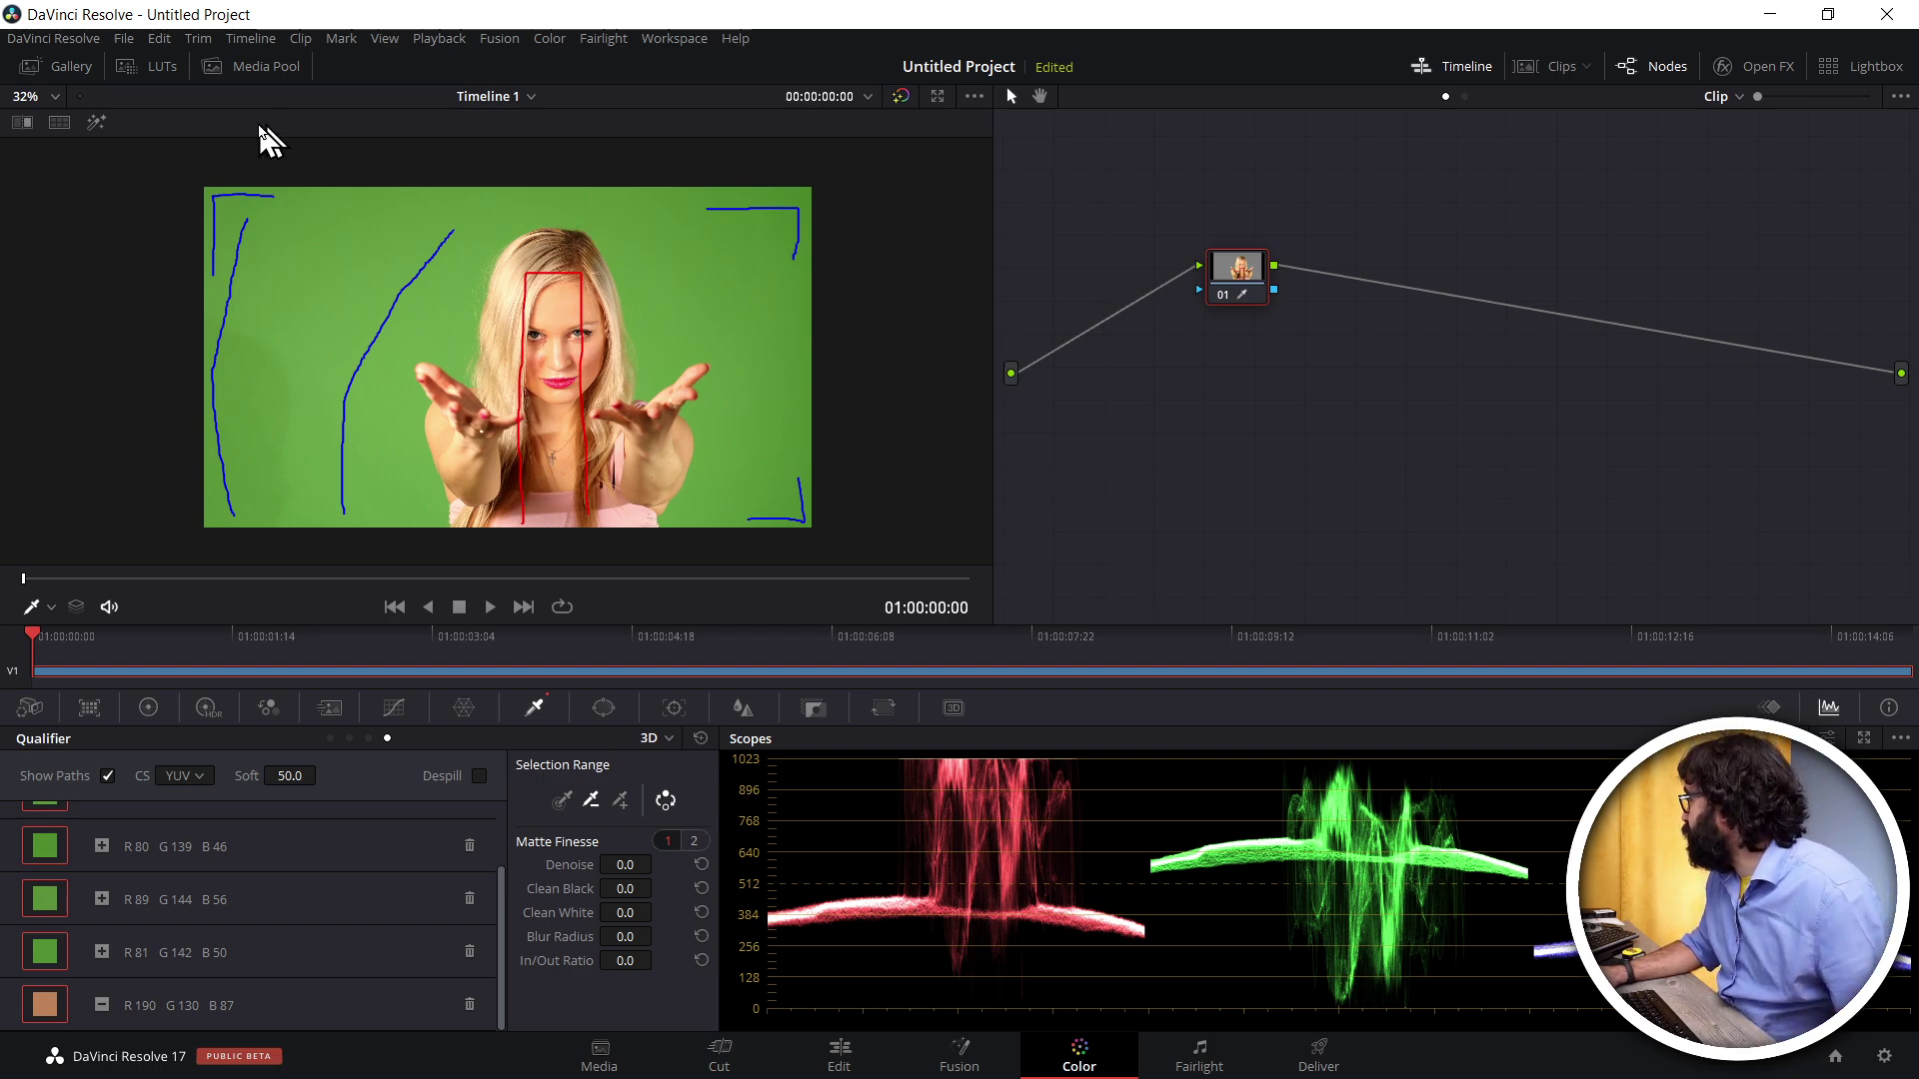
Re-enable highlight mode and set the Qualifier Soft value to 0.0
left_click(99, 122)
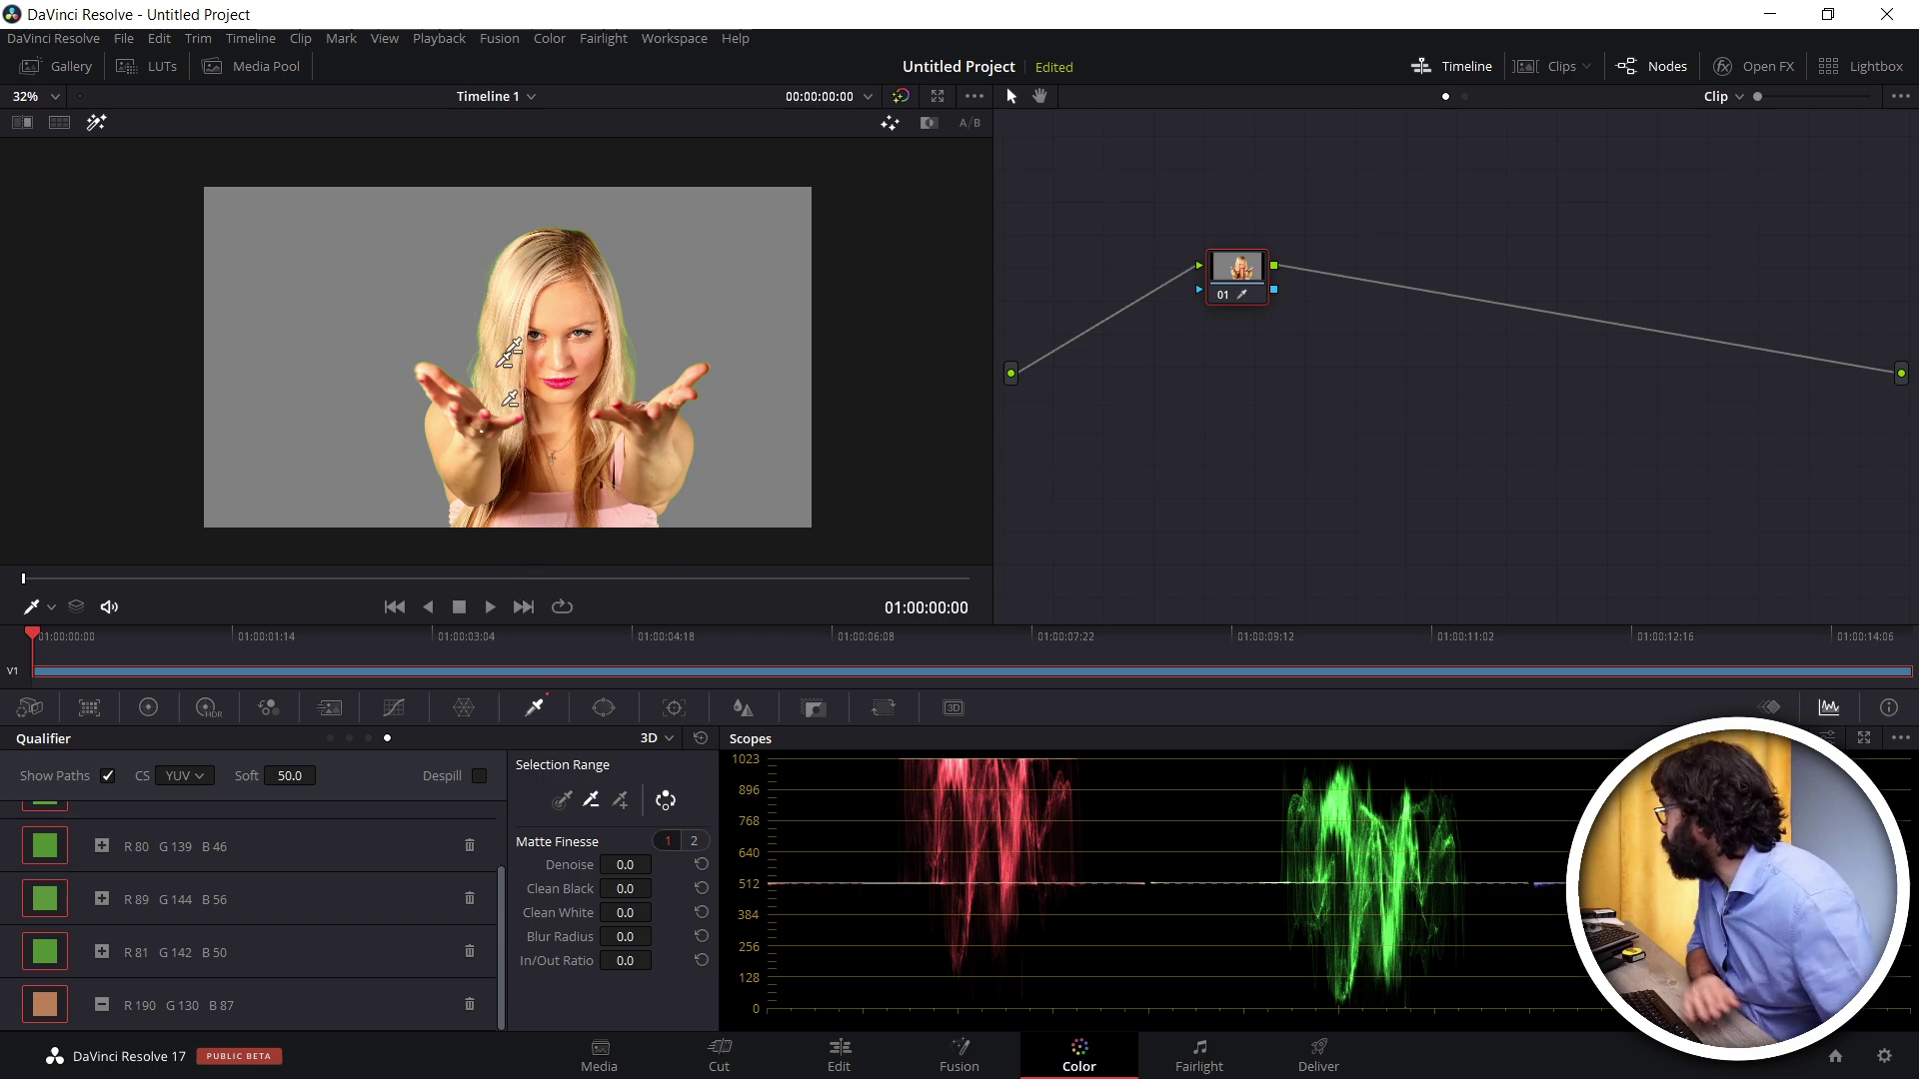
mouse_move(290, 775)
left_mouse_down()
mouse_move(340, 776)
mouse_move(240, 775)
left_mouse_up()
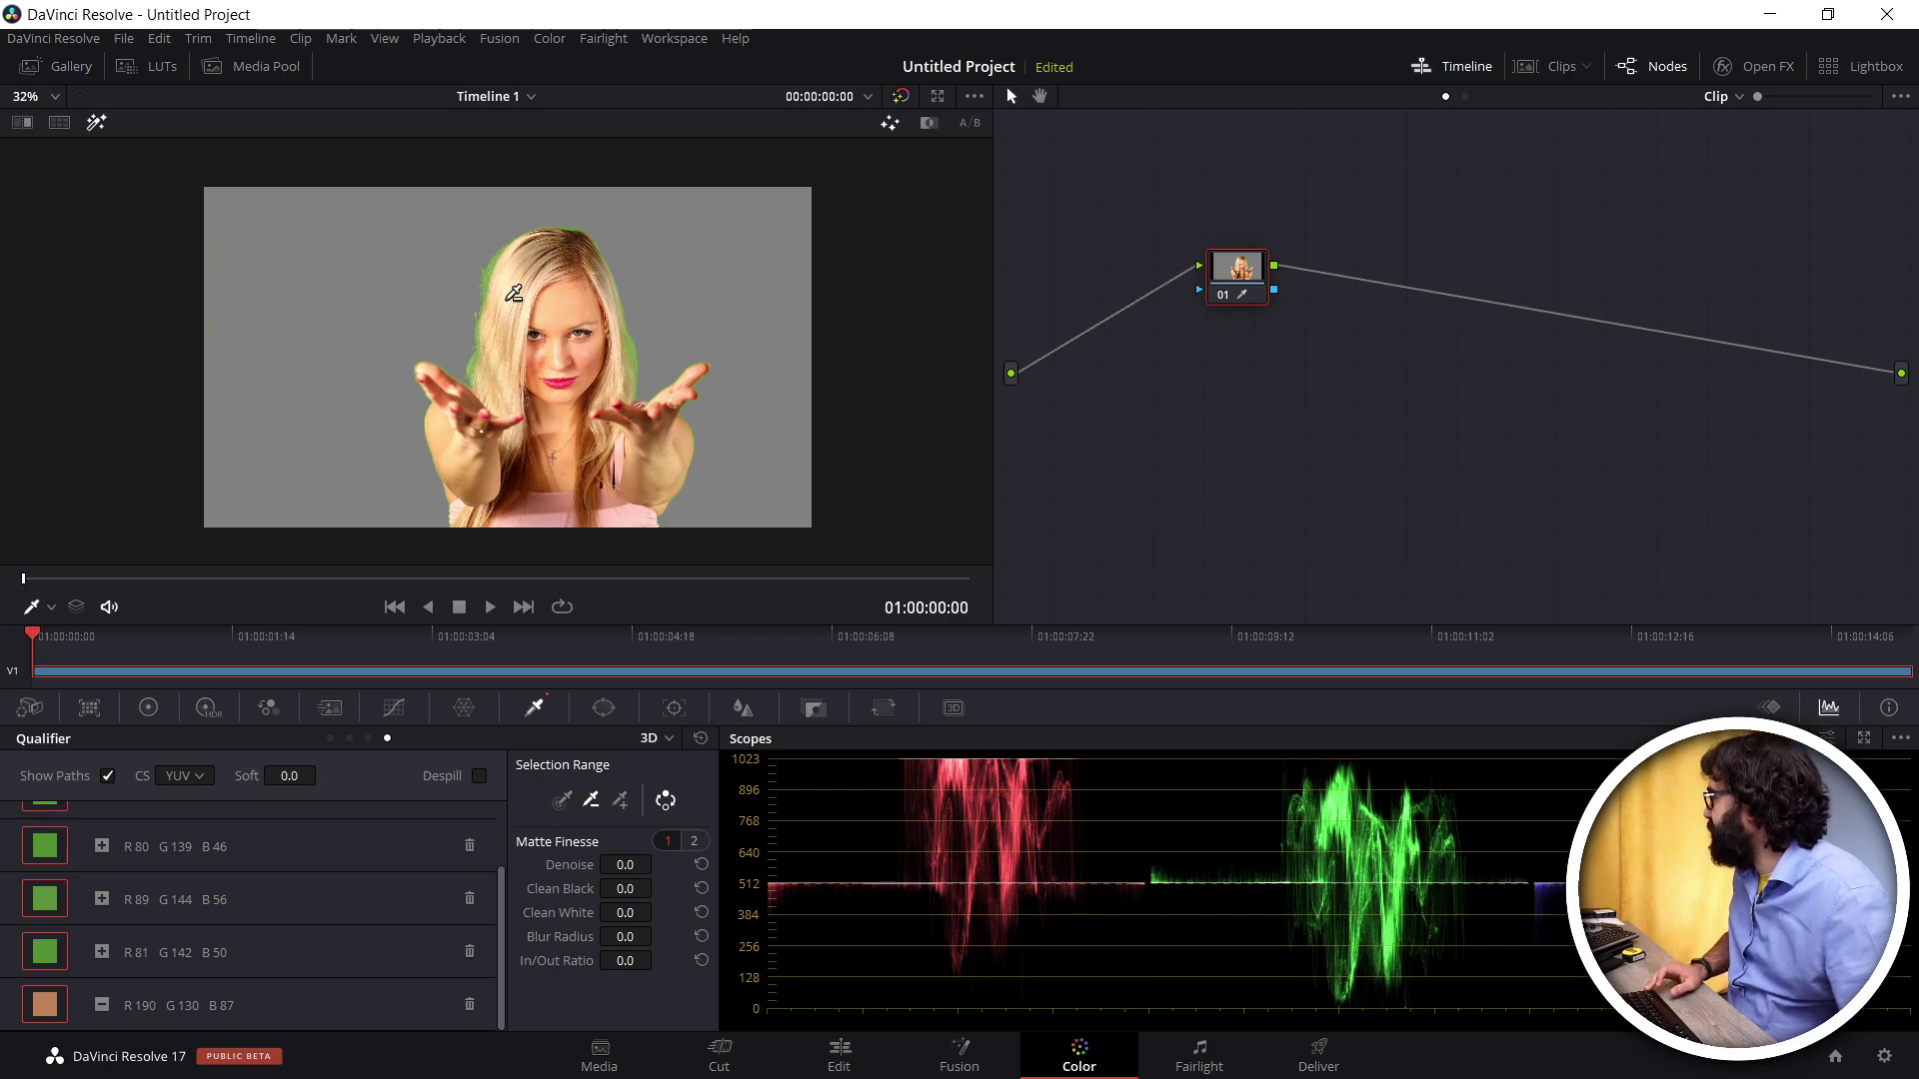
Zoom the viewer to 151% and compare Soft at 100 versus 0 along the hair edge
scroll(506, 290, "up", 2)
scroll(529, 280, "up", 2)
scroll(552, 501, "up", 2)
scroll(527, 300, "up", 2)
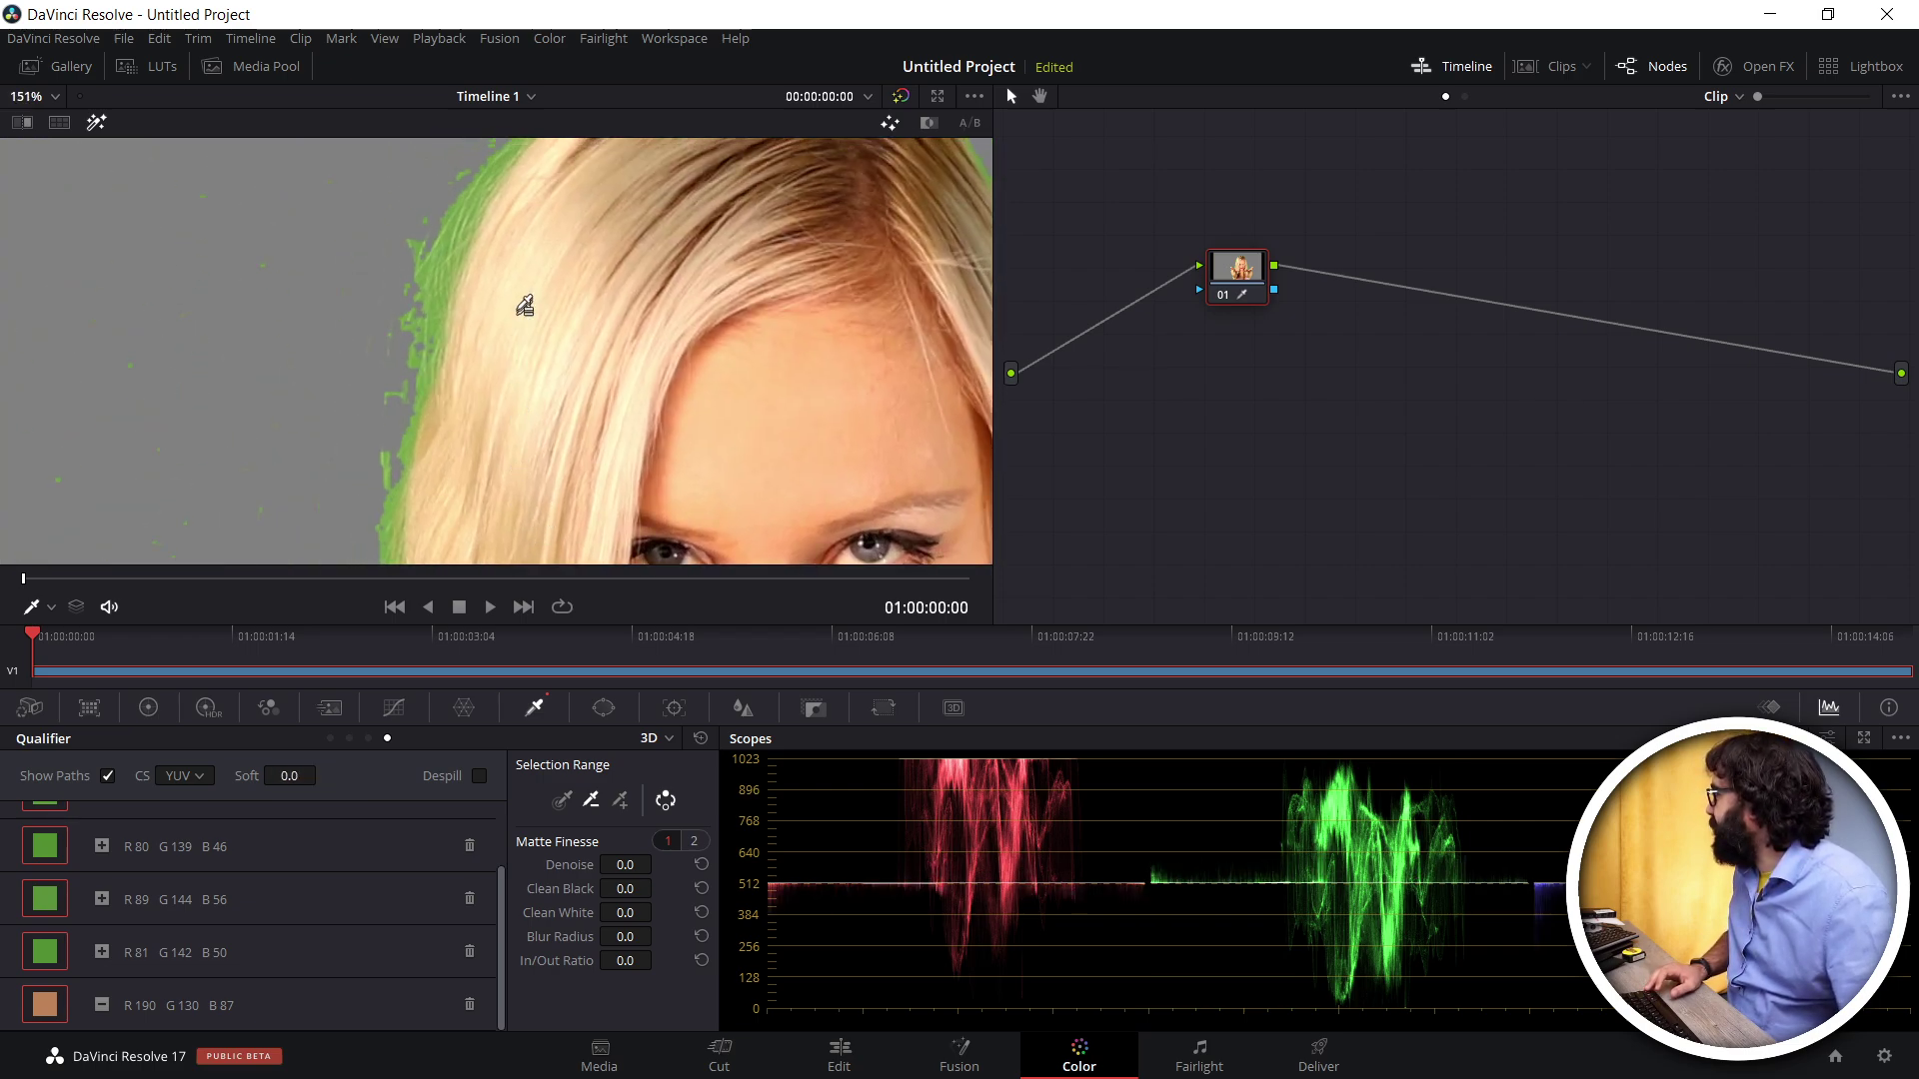
scroll(510, 315, "up", 2)
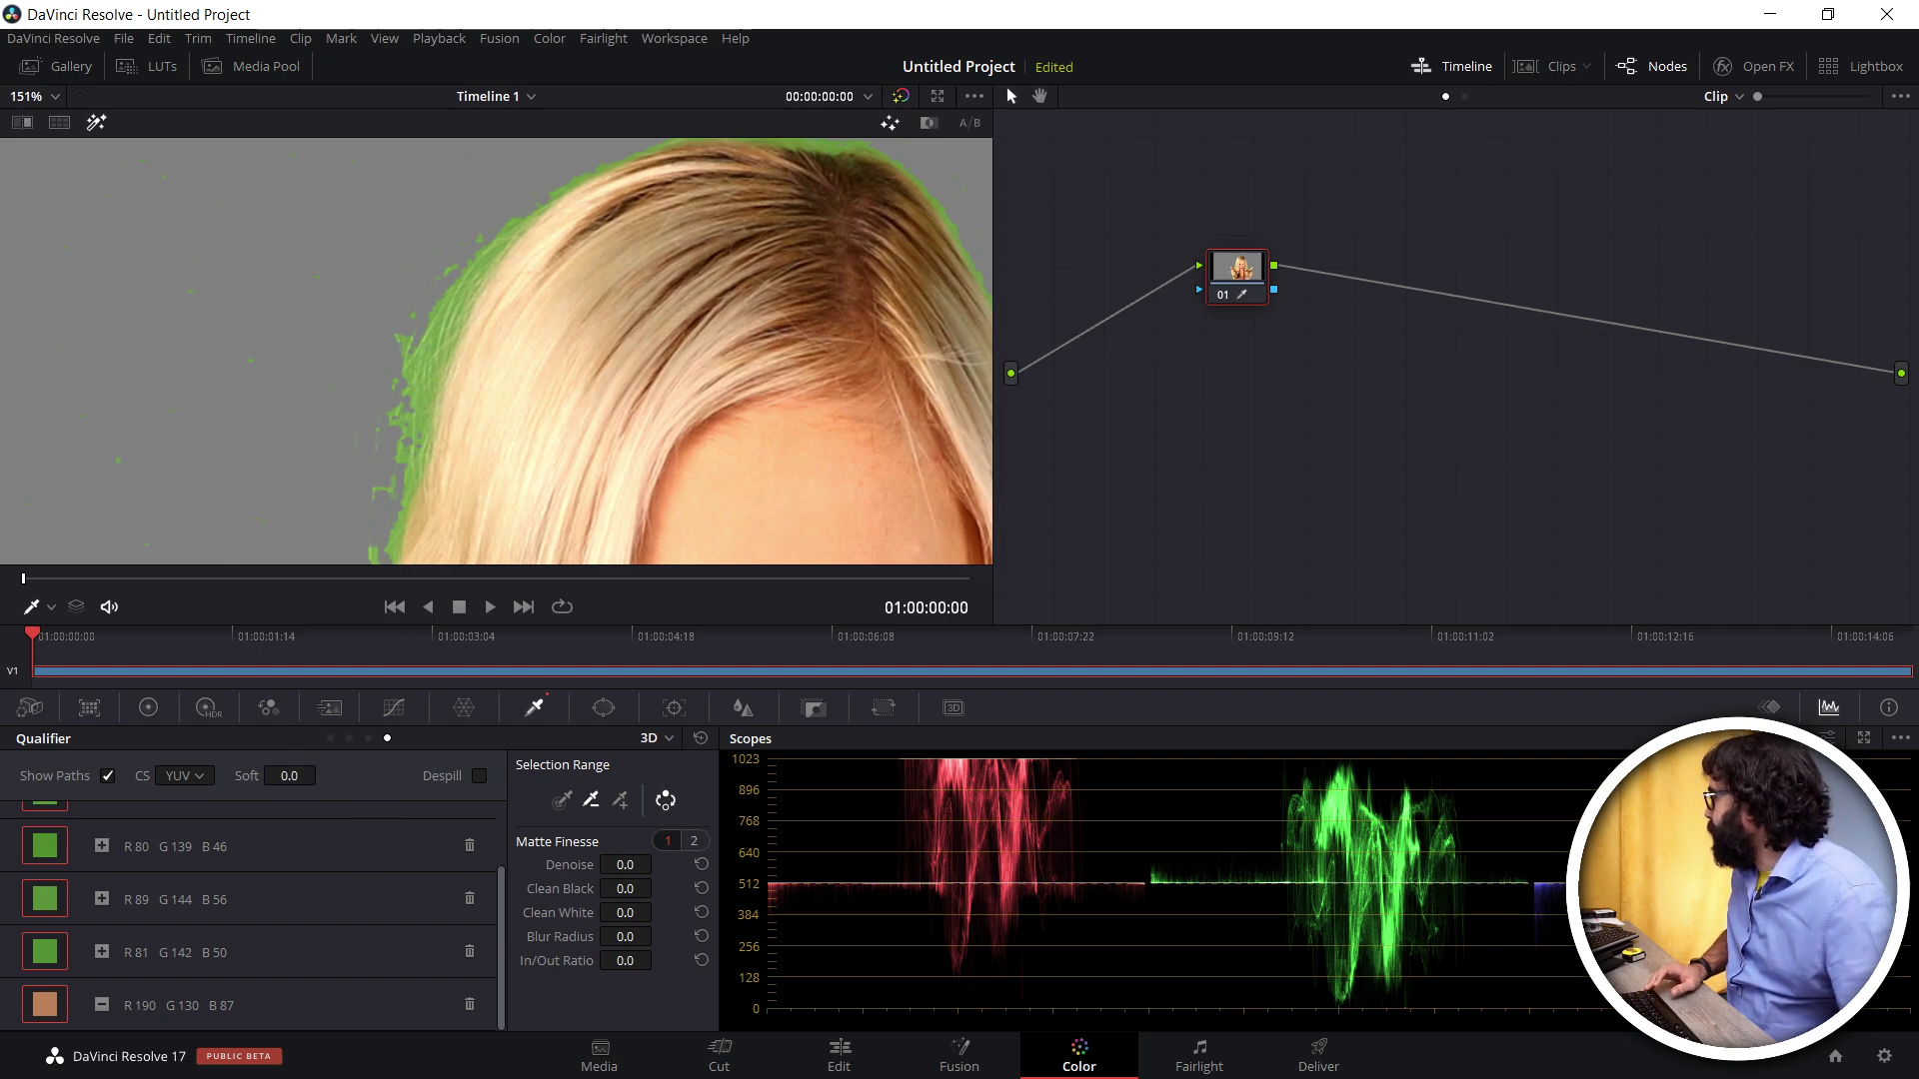
left_click_drag(289, 776, 318, 776)
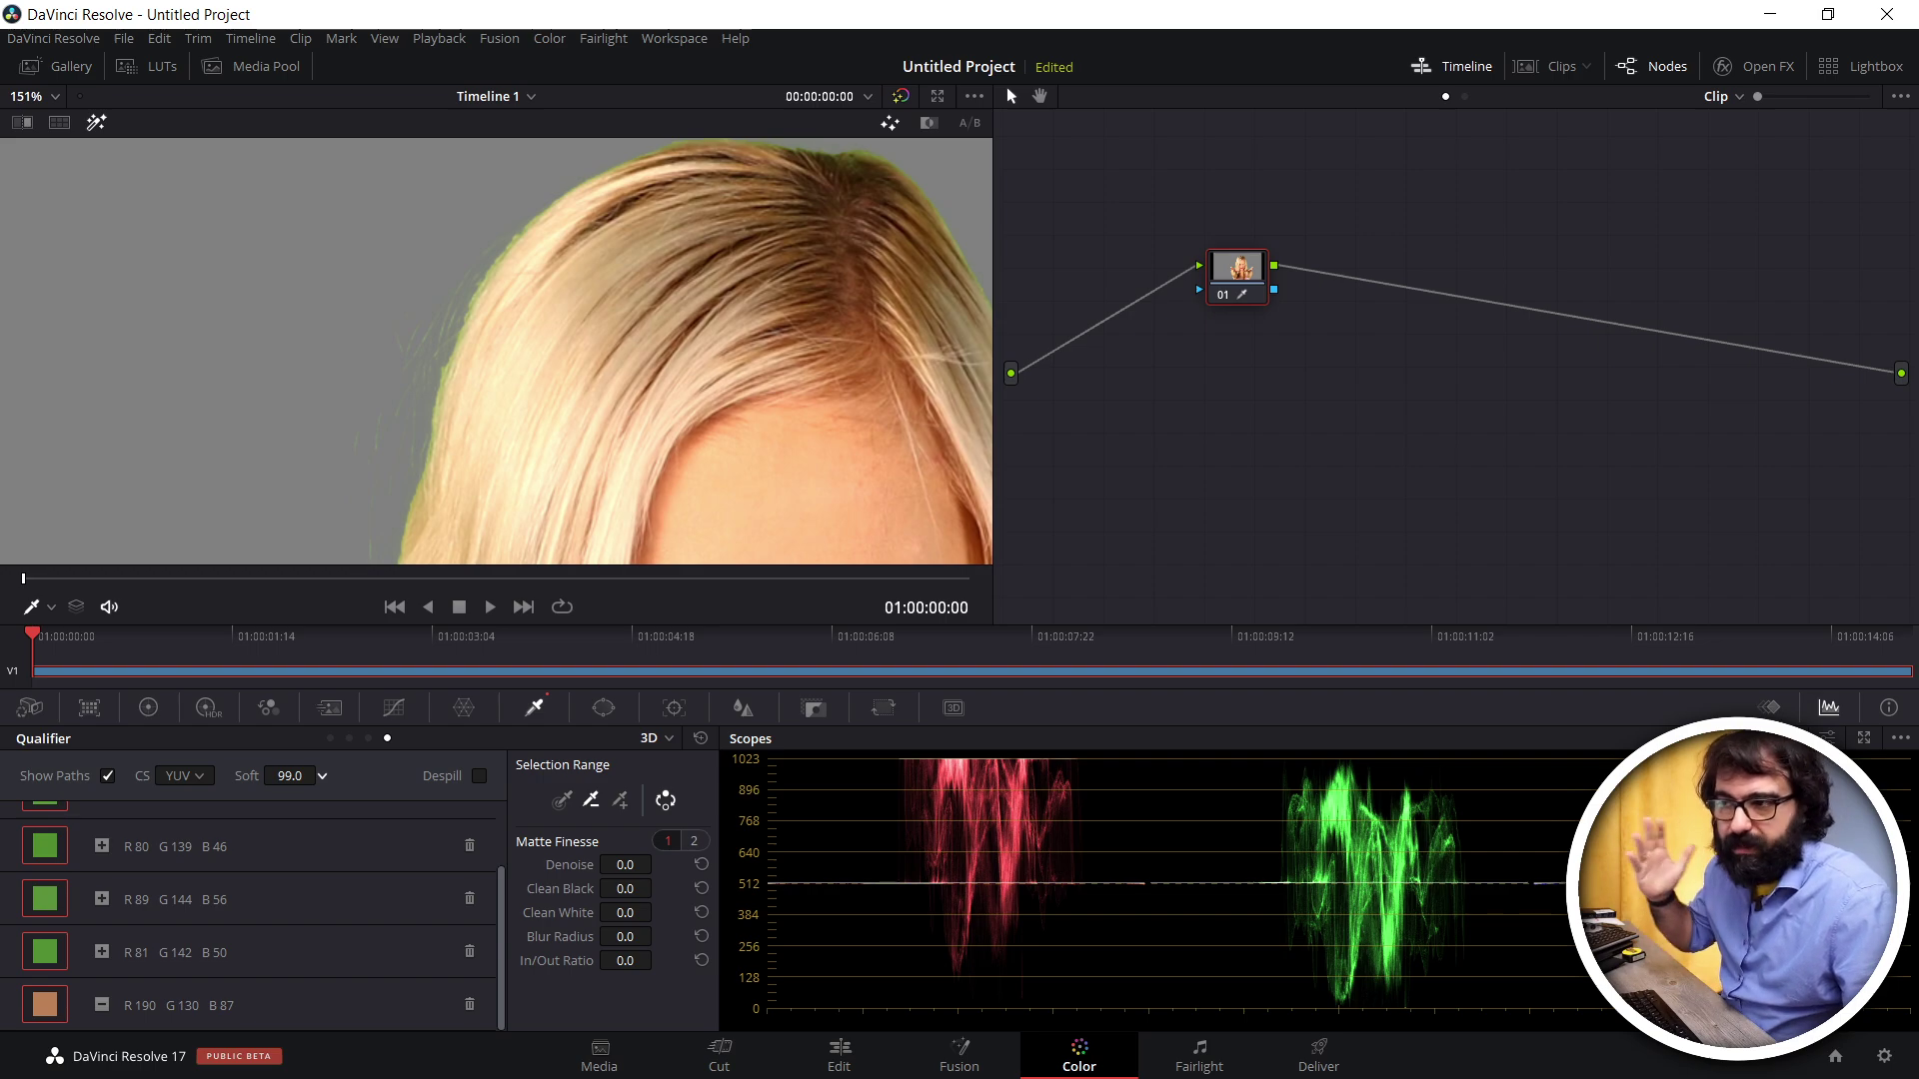
left_click_drag(322, 775, 324, 776)
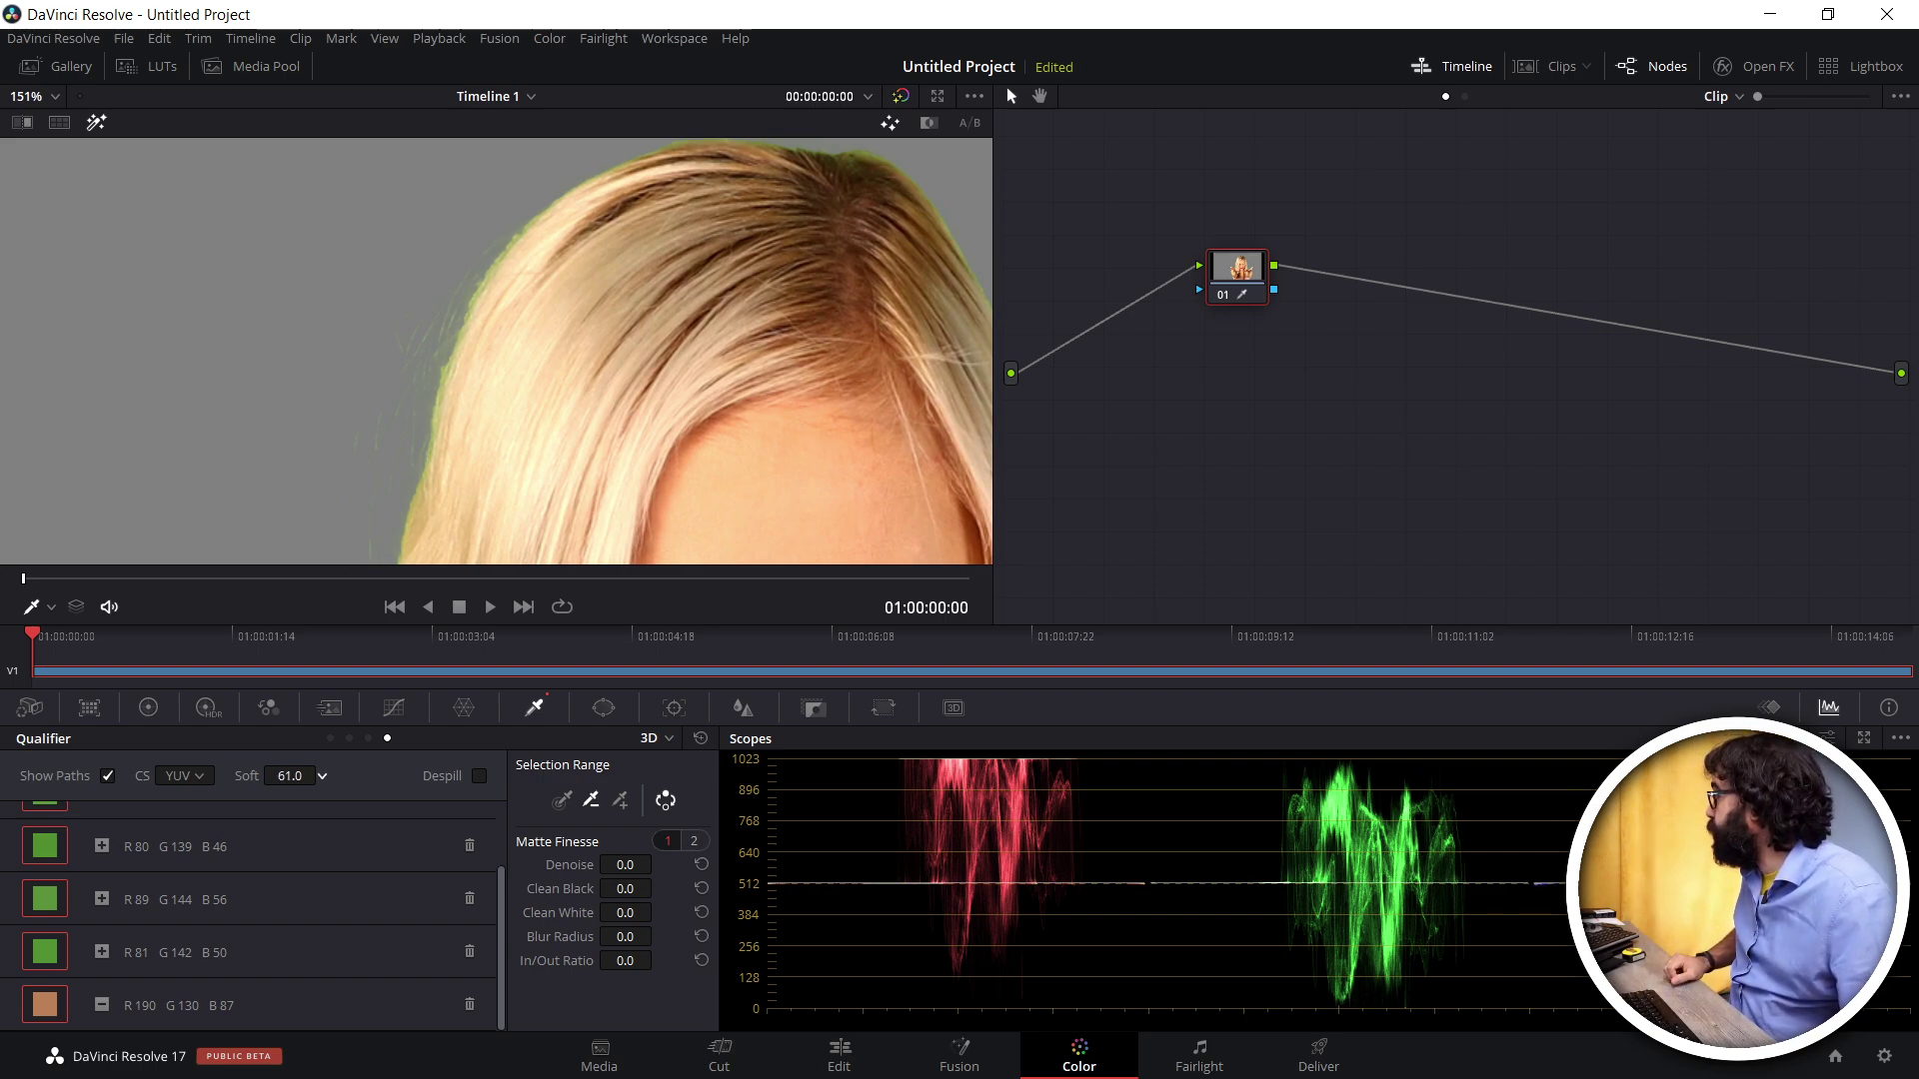
mouse_move(322, 776)
left_mouse_down()
mouse_move(300, 776)
mouse_move(322, 775)
left_mouse_up()
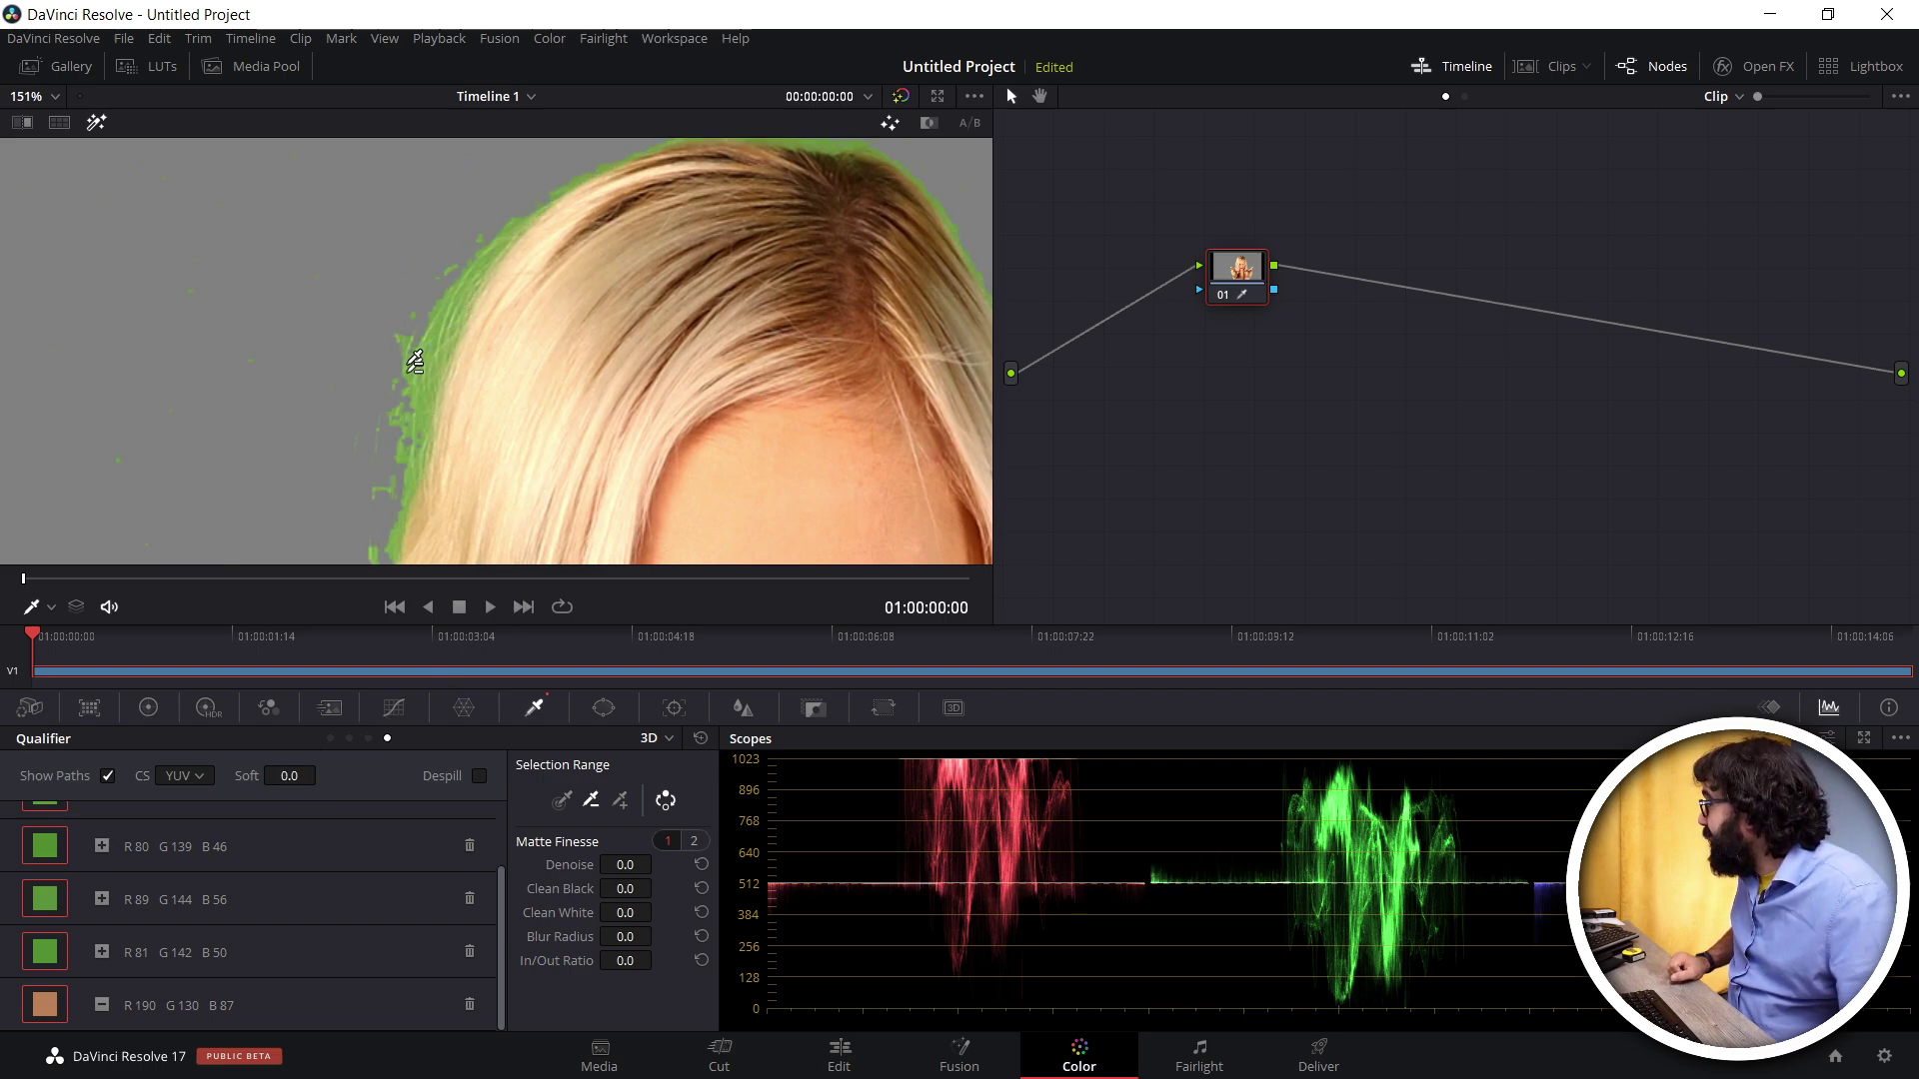
Pan the zoomed view from the top of the head down toward the eyes
left_click_drag(651, 213, 524, 322)
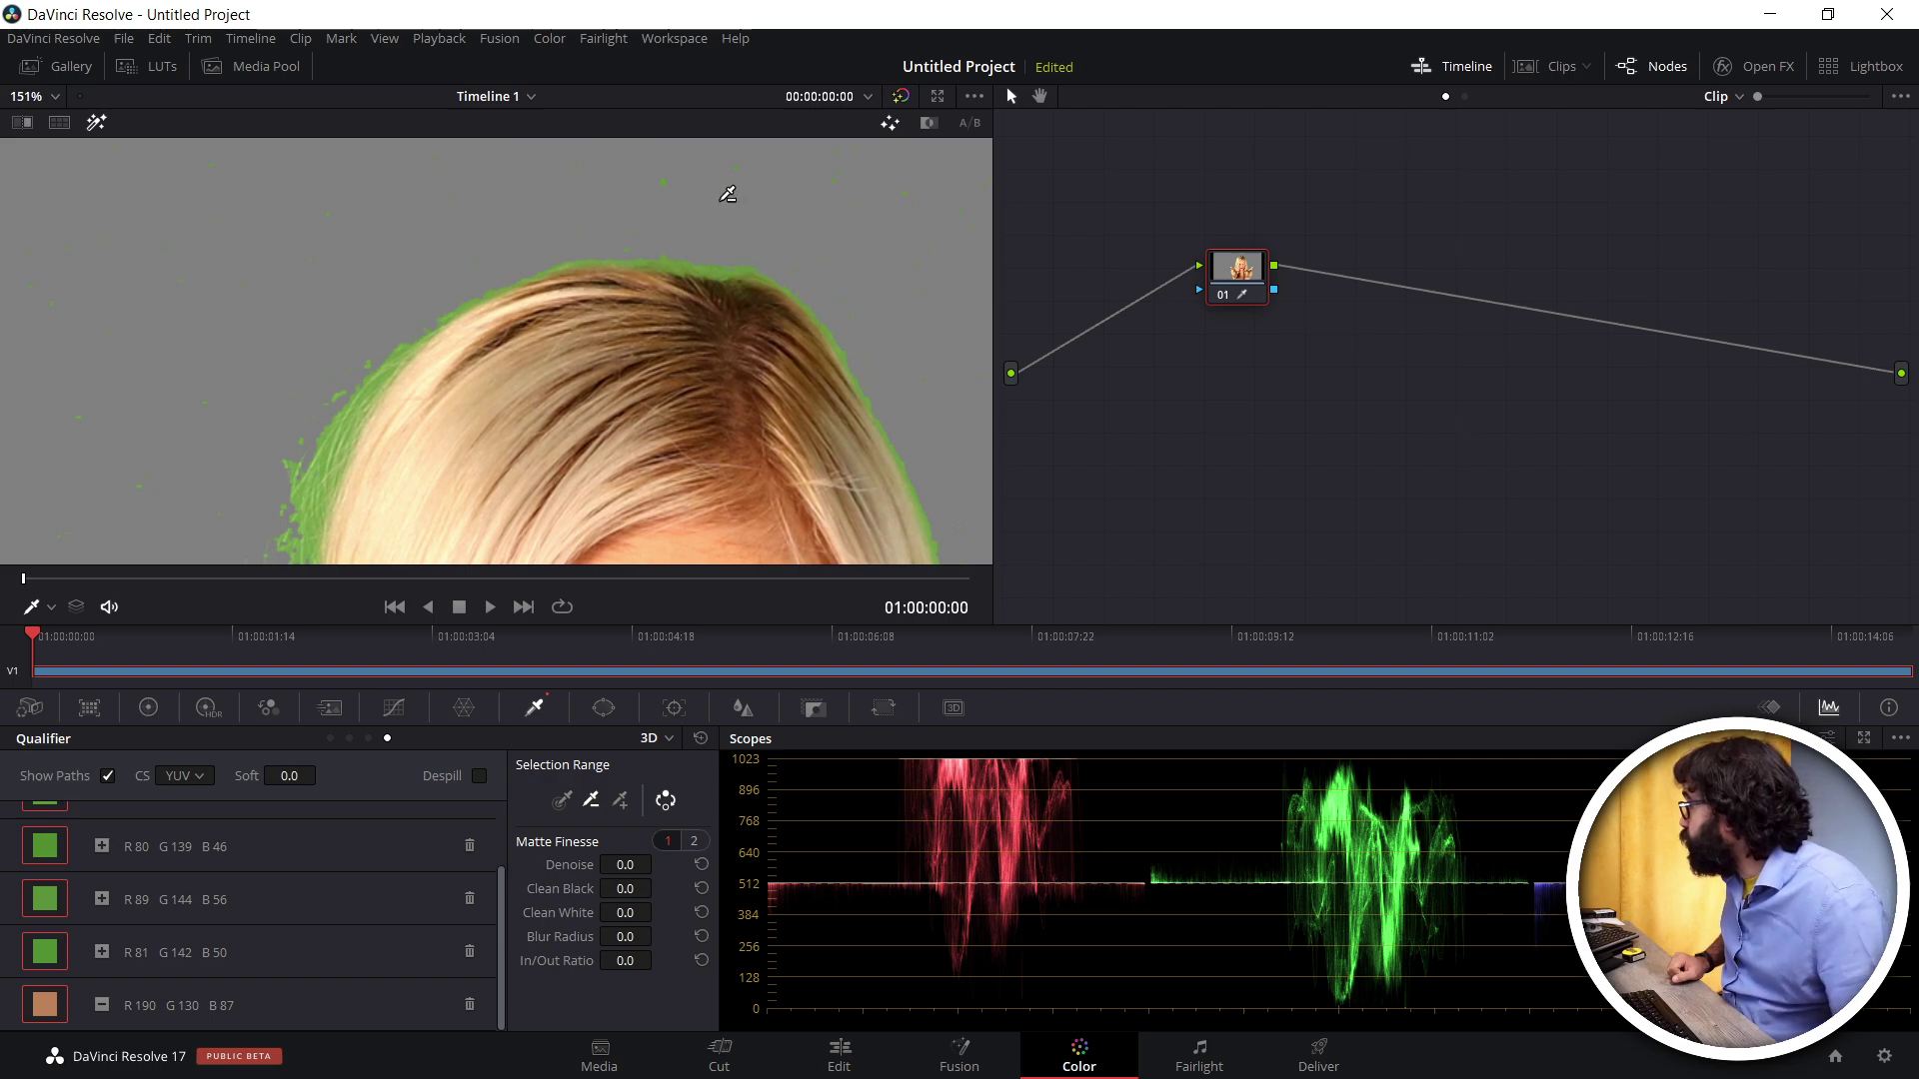
left_click_drag(414, 419, 410, 257)
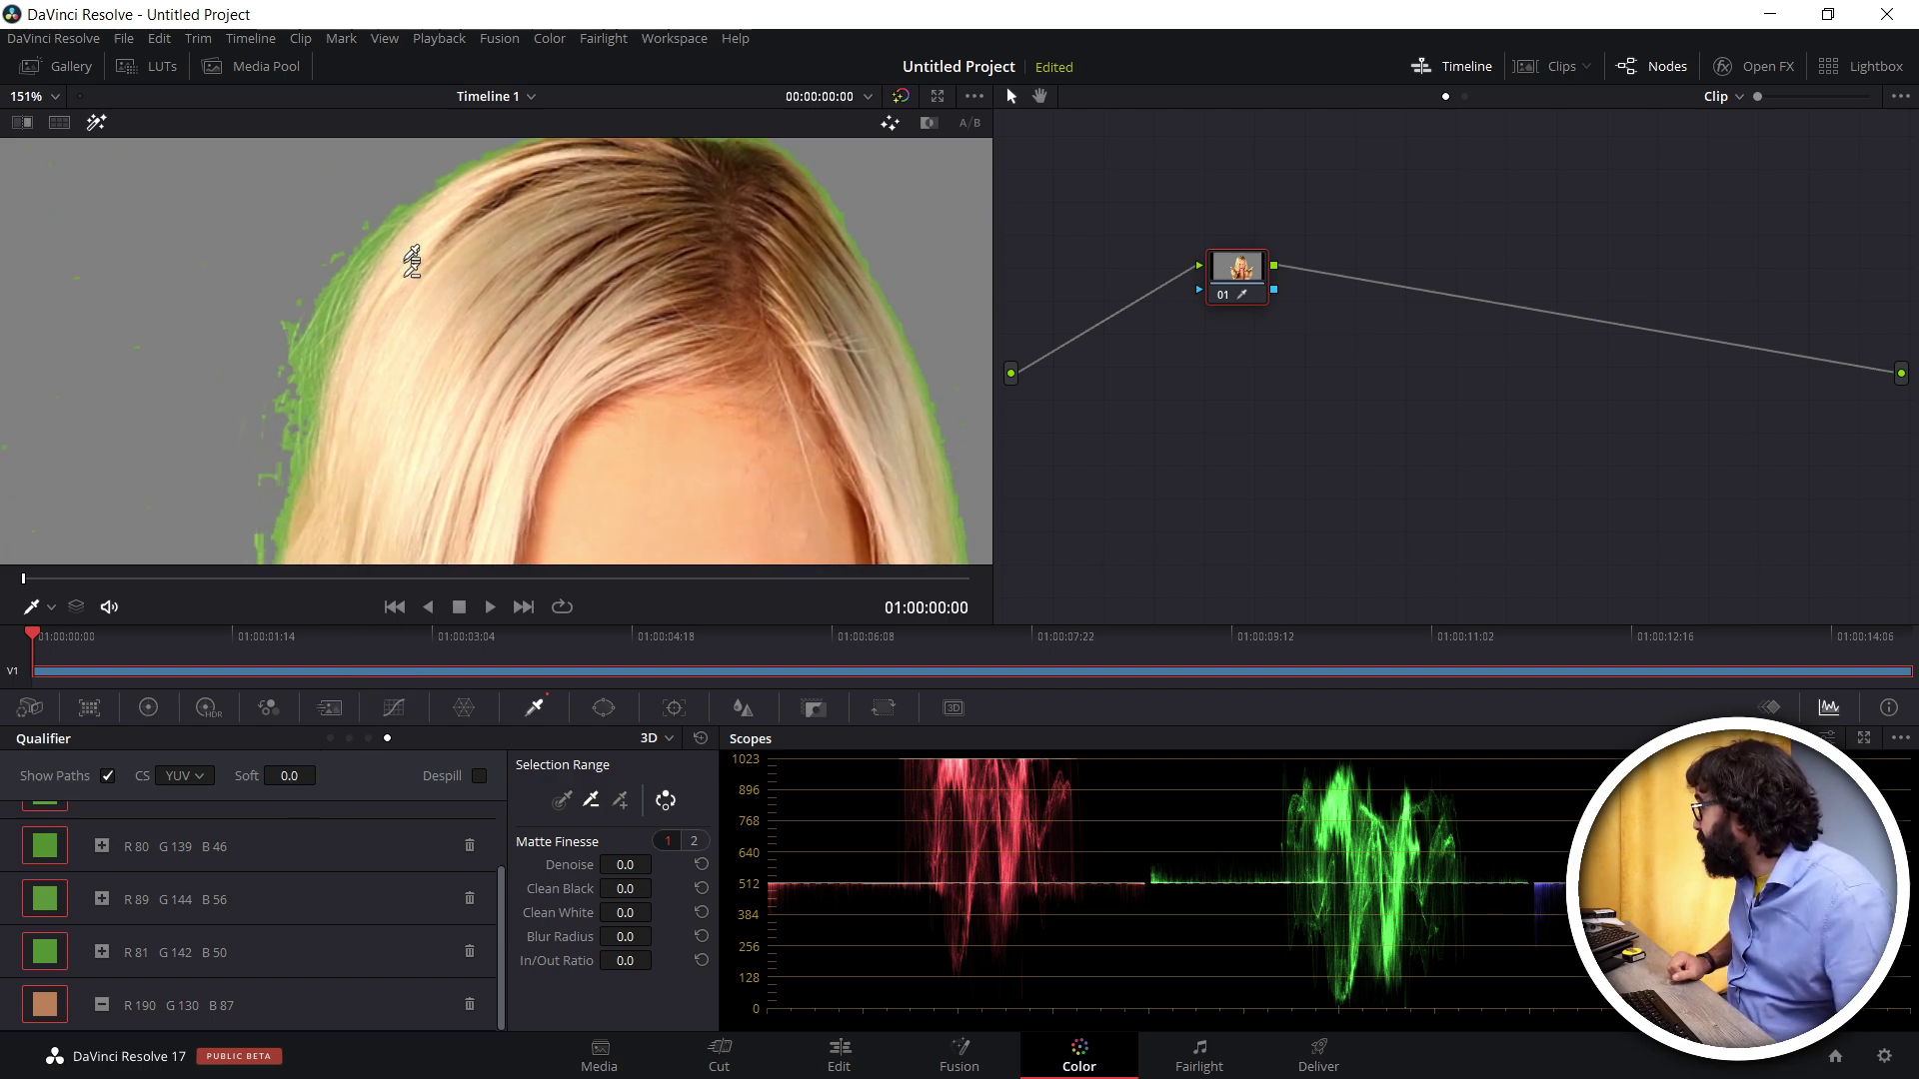
left_click_drag(342, 416, 485, 236)
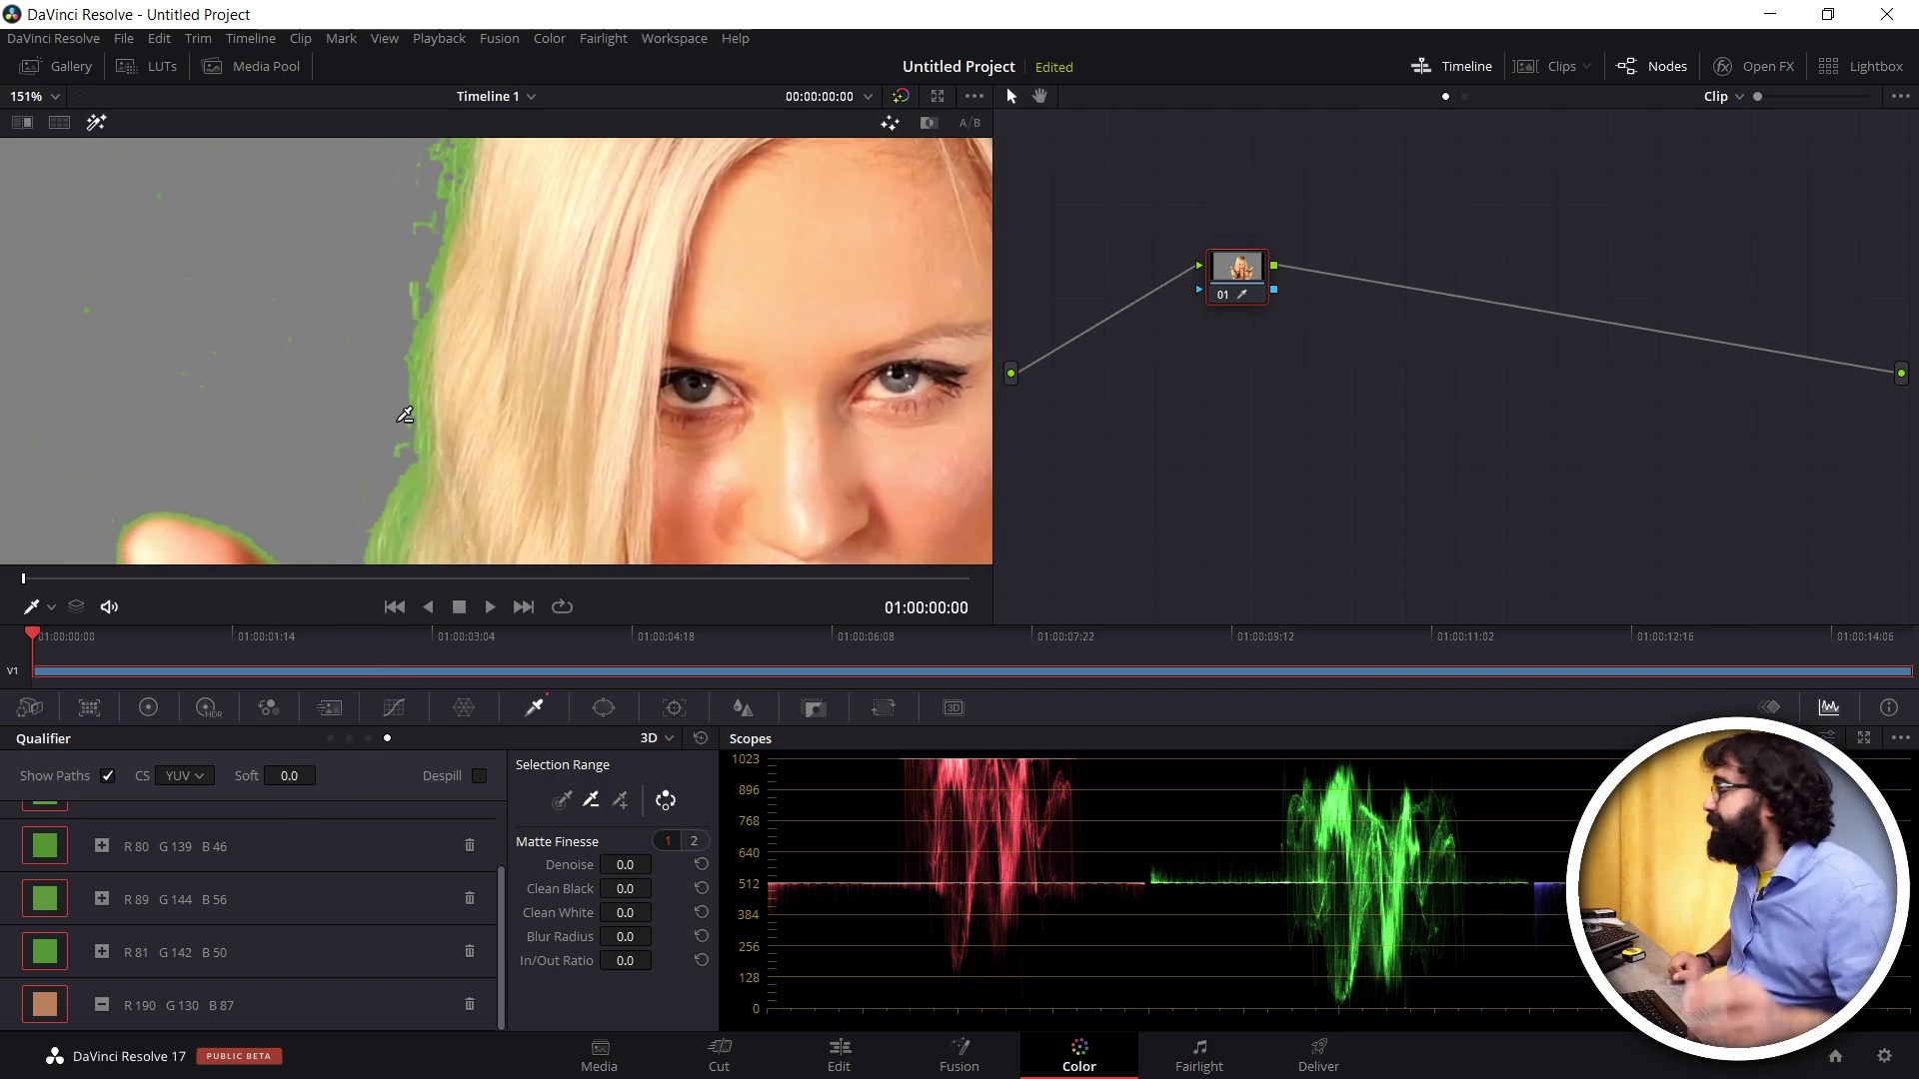
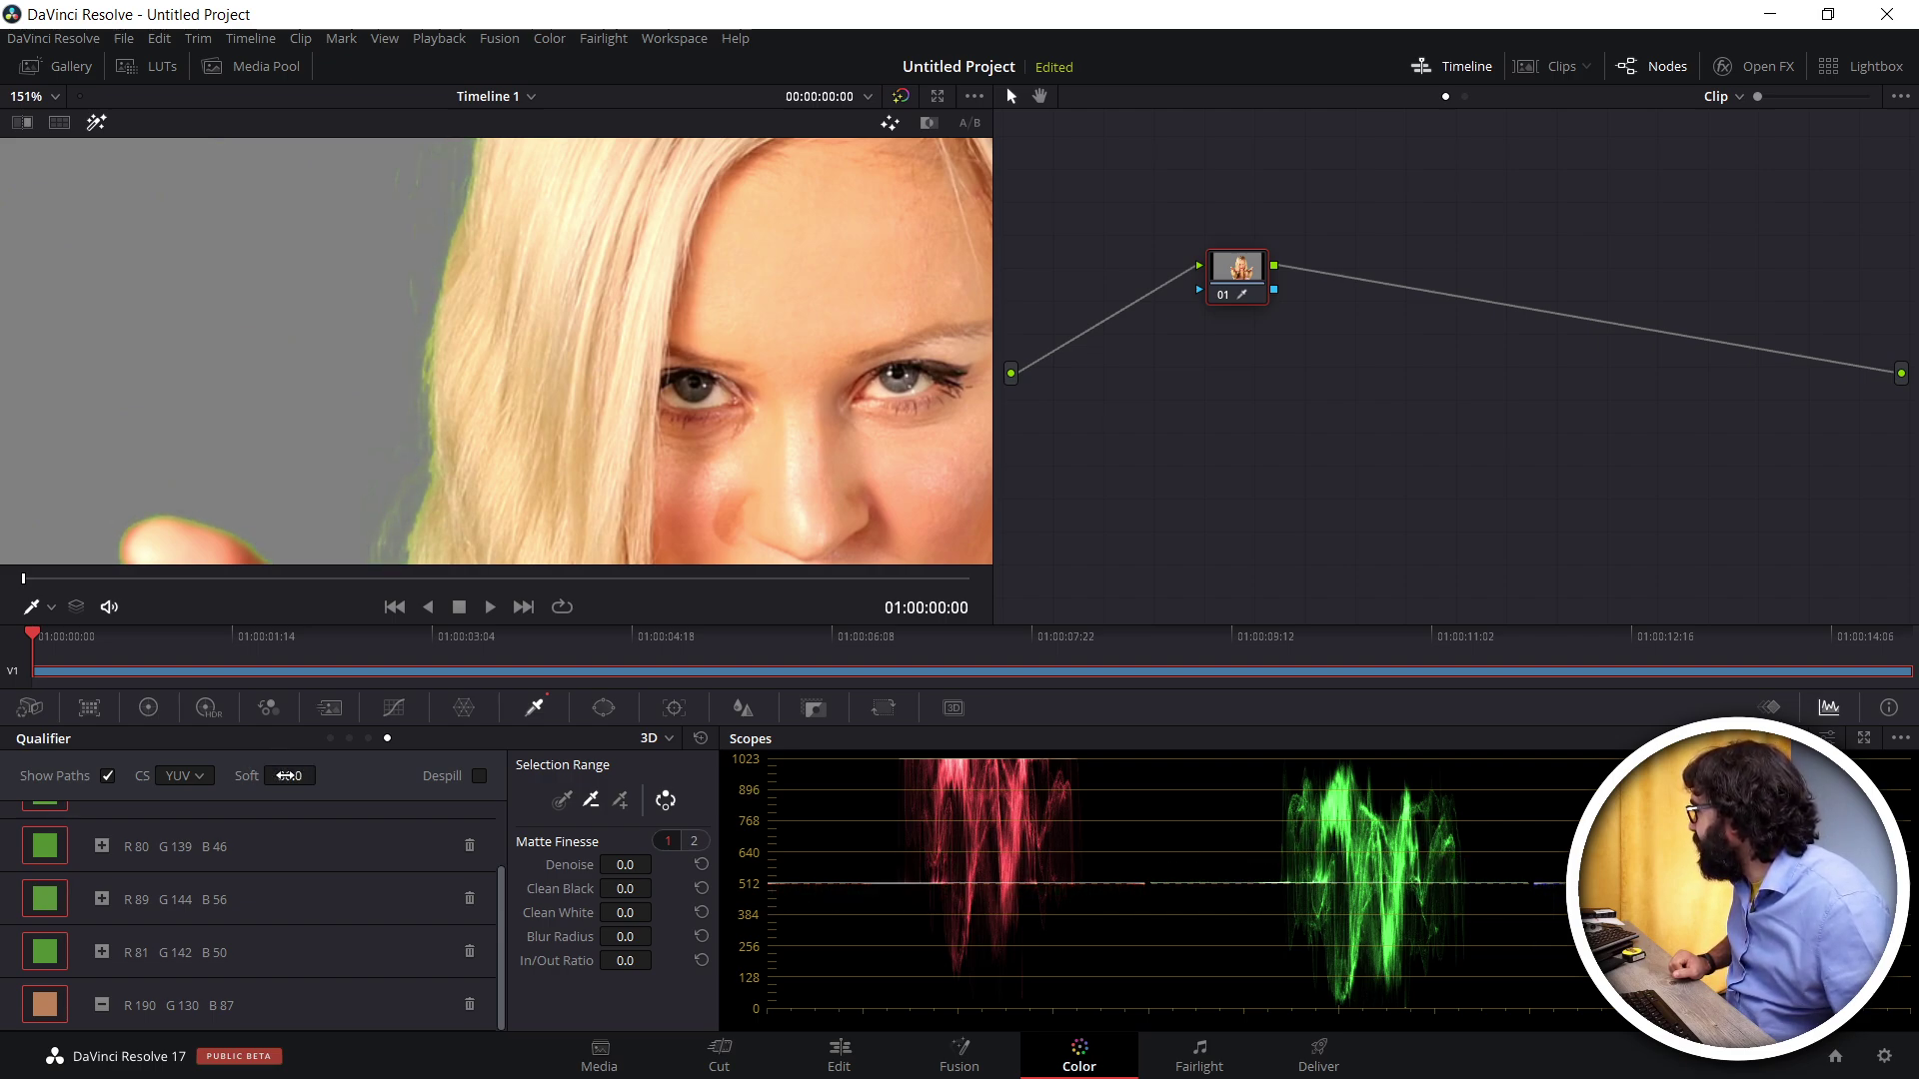
Try higher and lower qualifier Soft values, then enter 50 as the softness
left_click_drag(288, 776, 343, 752)
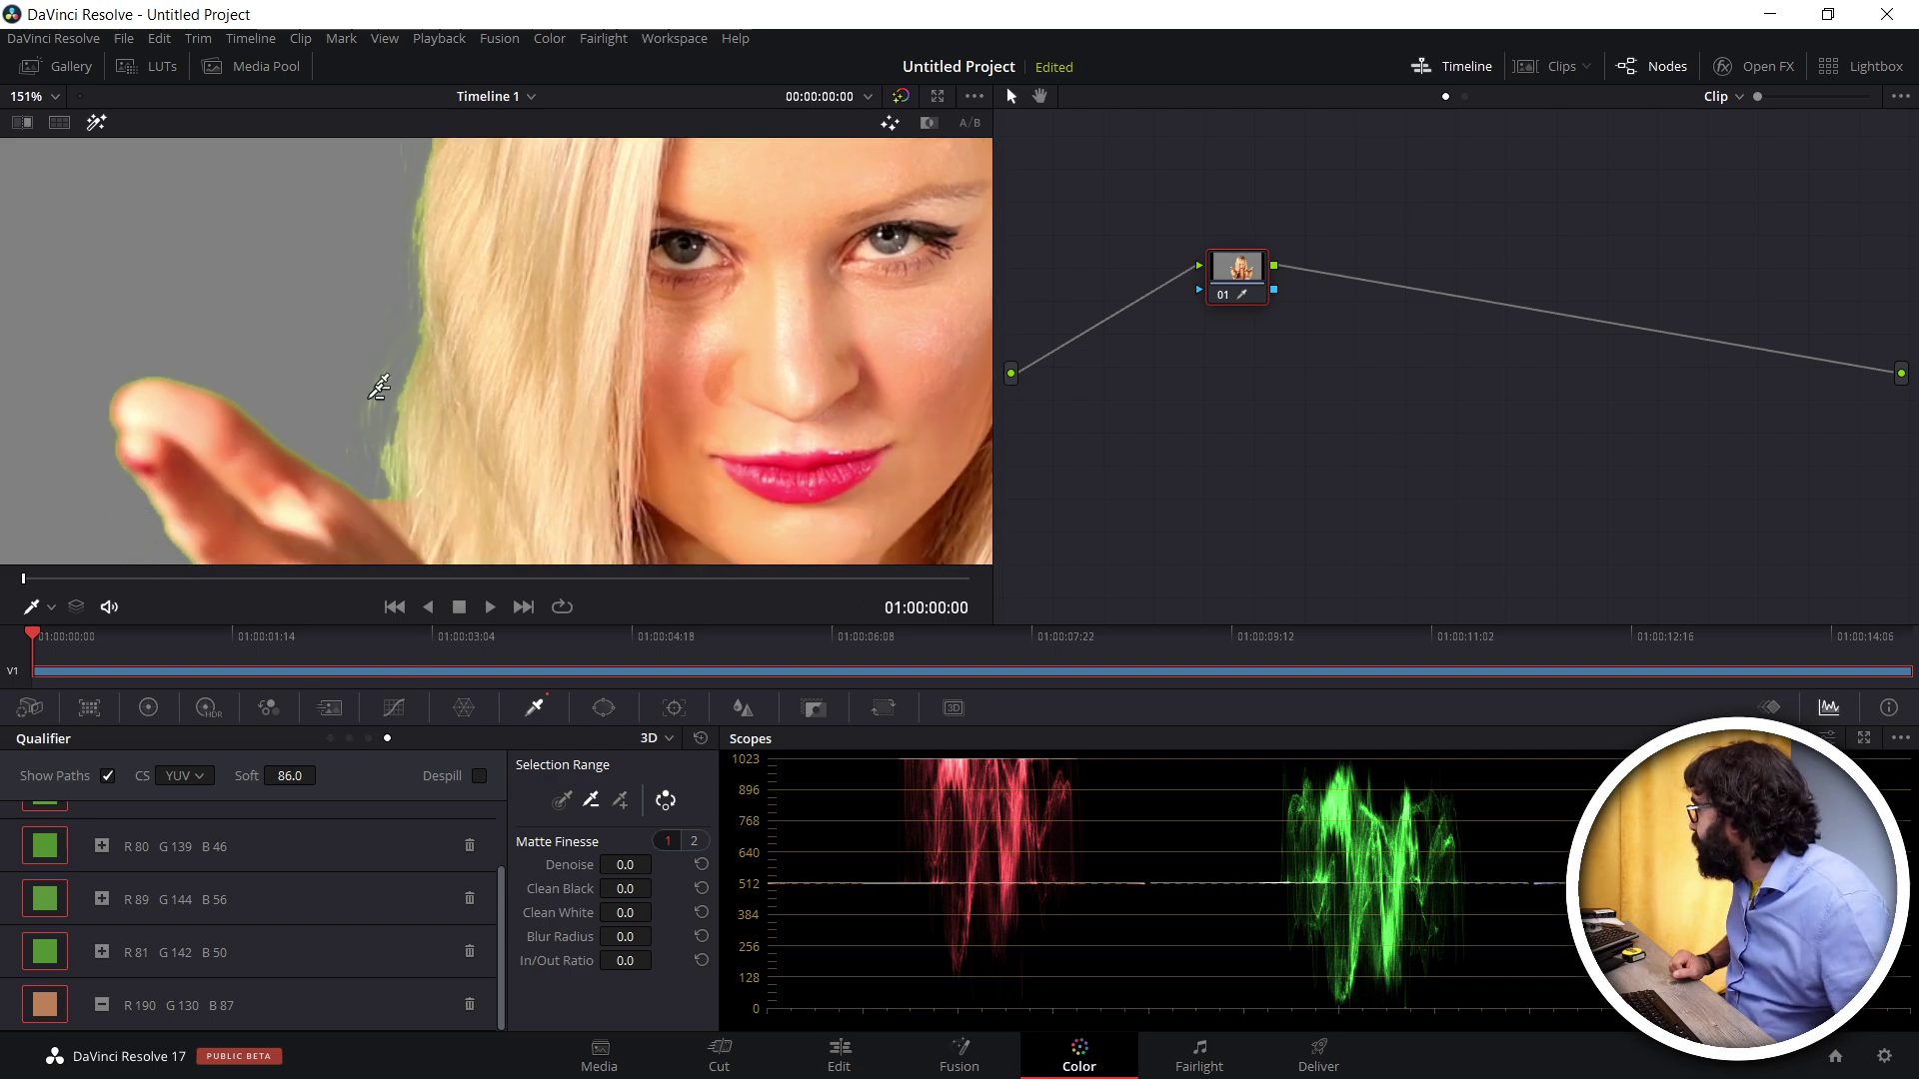
mouse_move(290, 776)
left_mouse_down()
mouse_move(207, 775)
mouse_move(301, 776)
mouse_move(238, 775)
left_mouse_up()
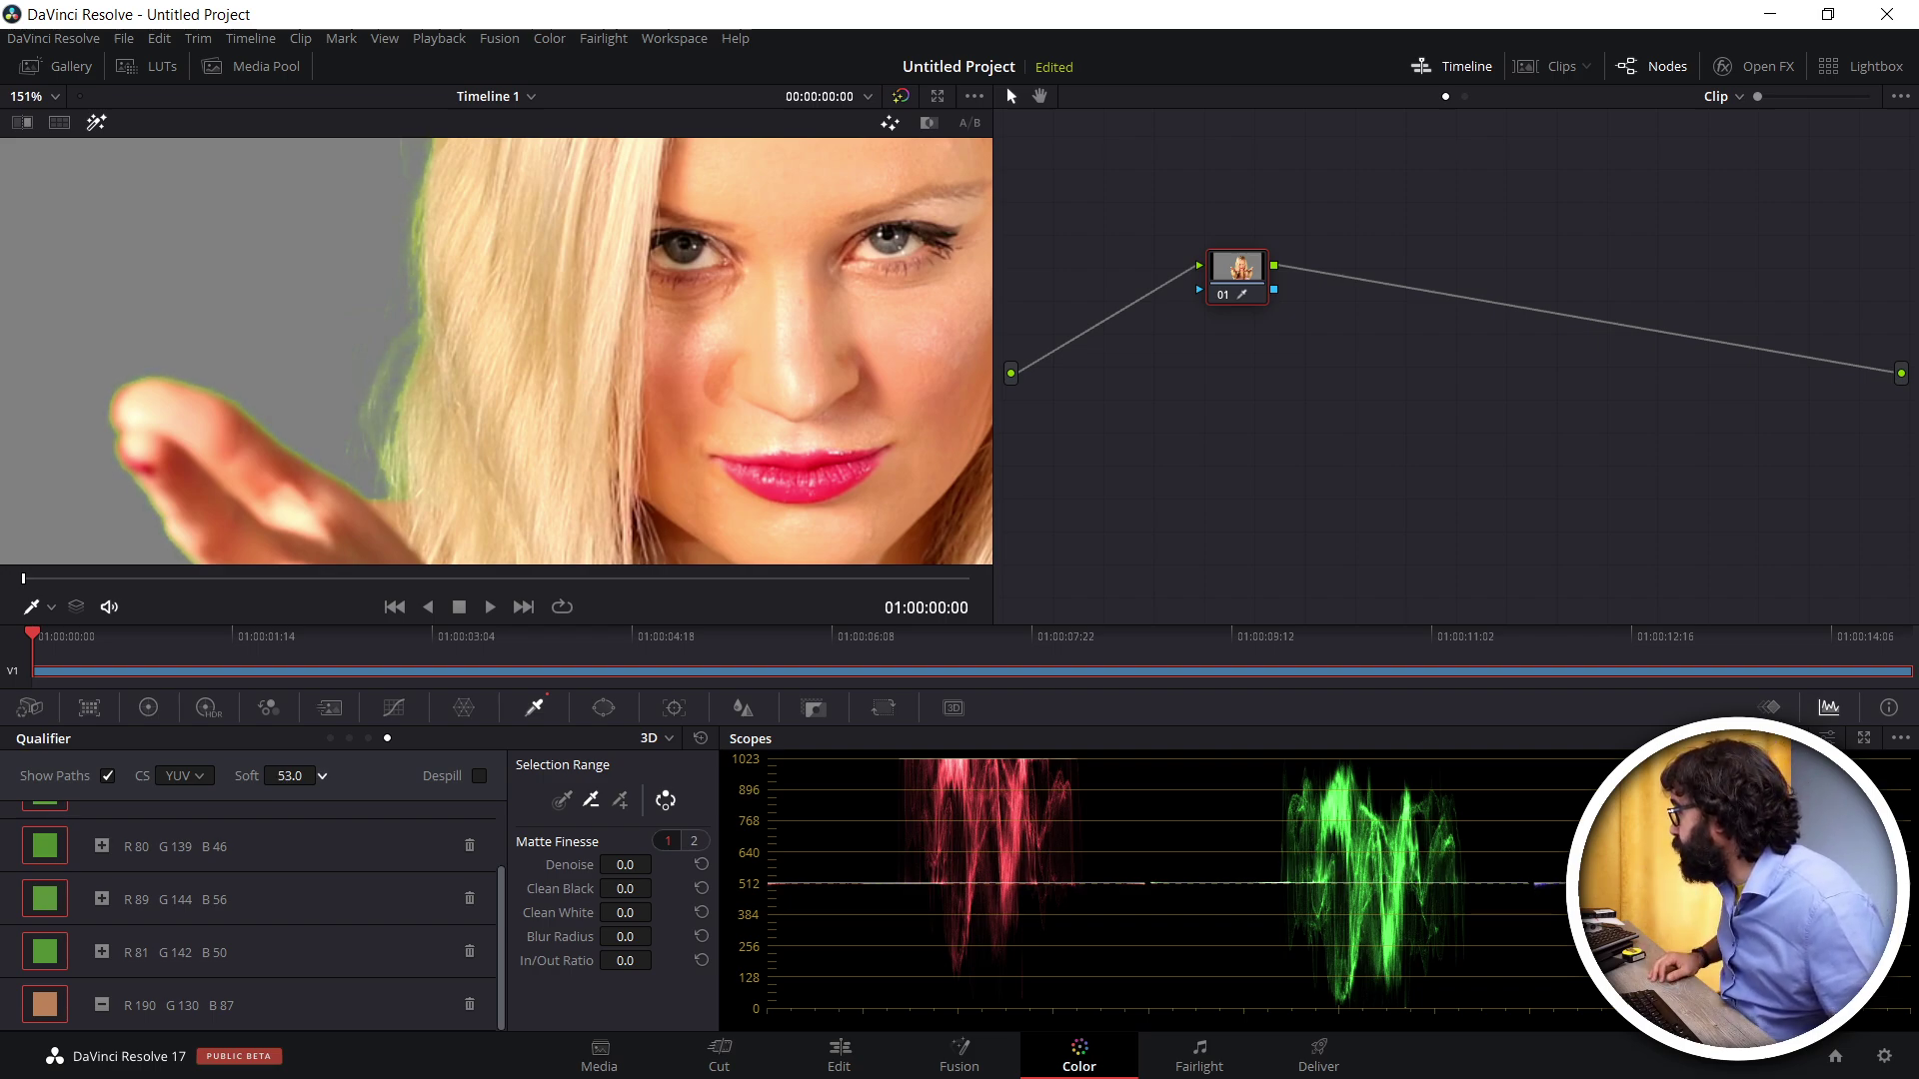
left_click_drag(290, 775, 293, 776)
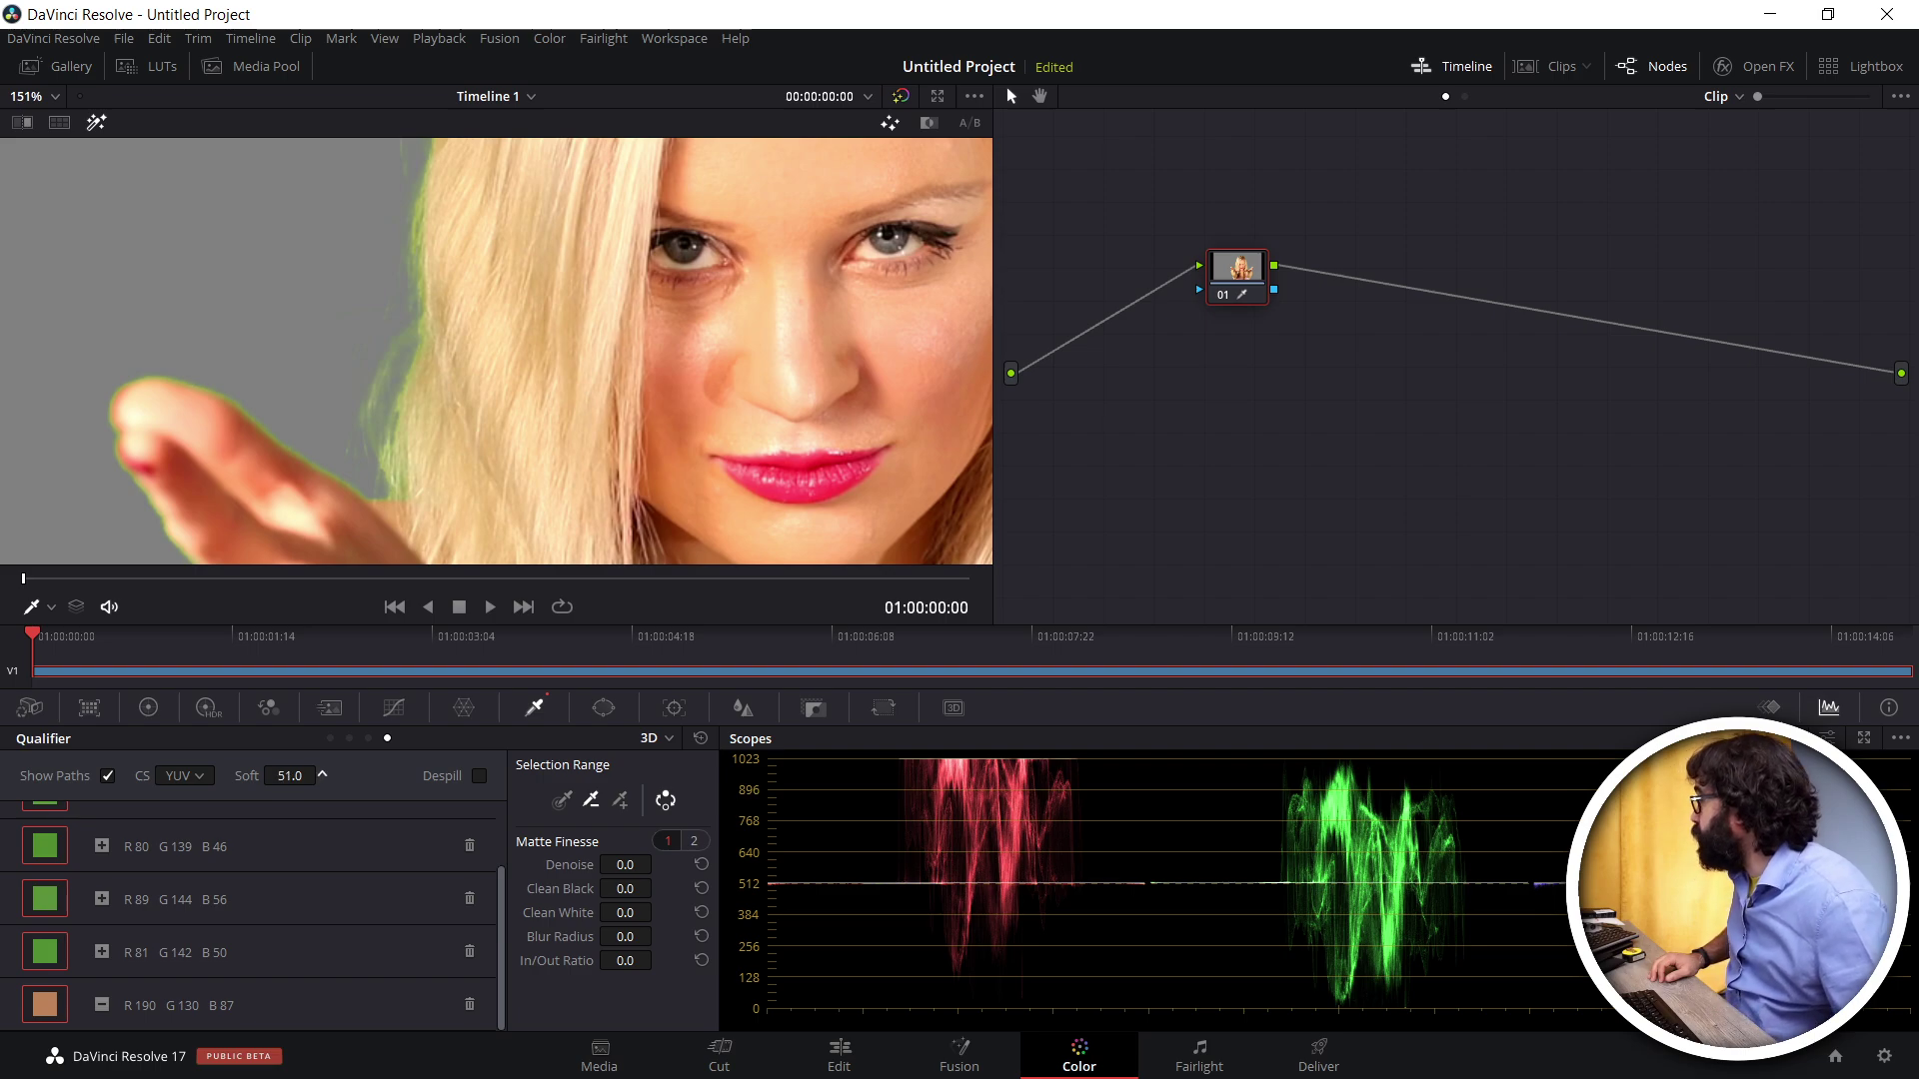
double_click(286, 775)
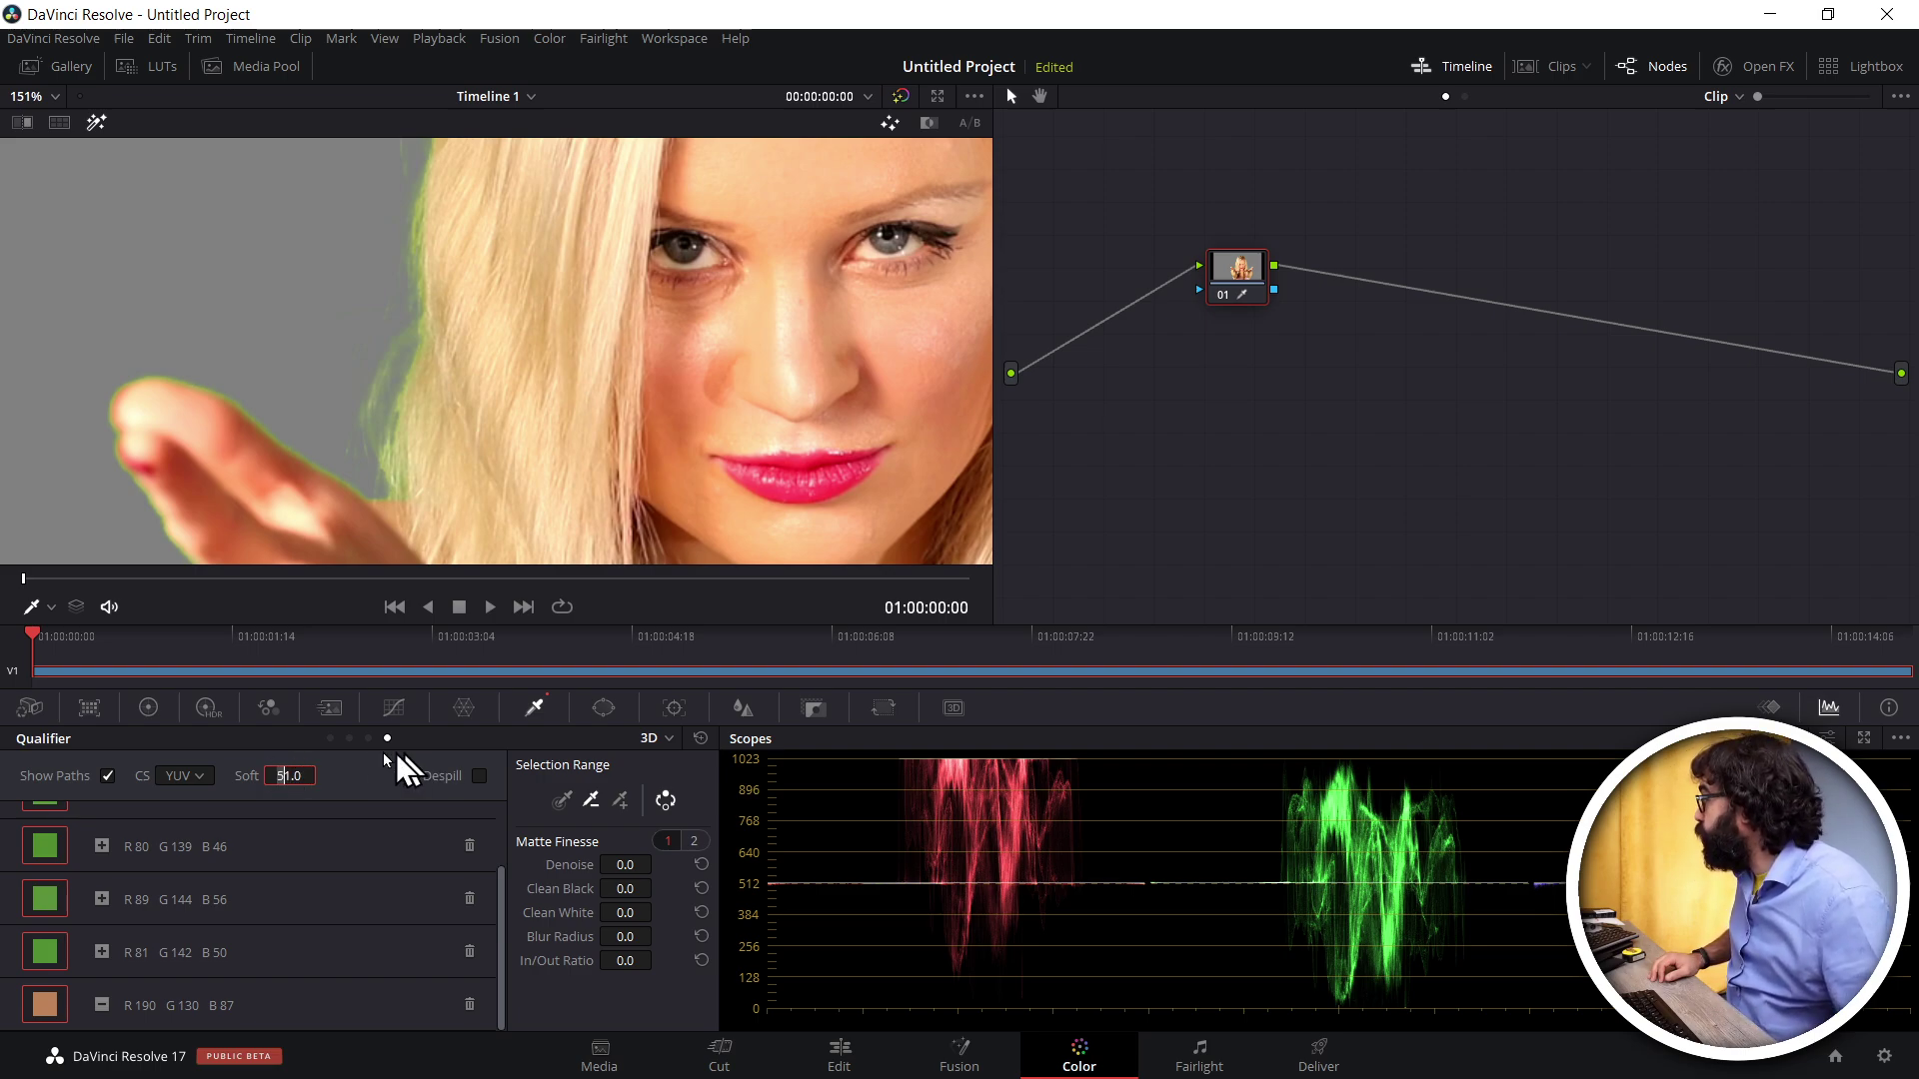
type("50")
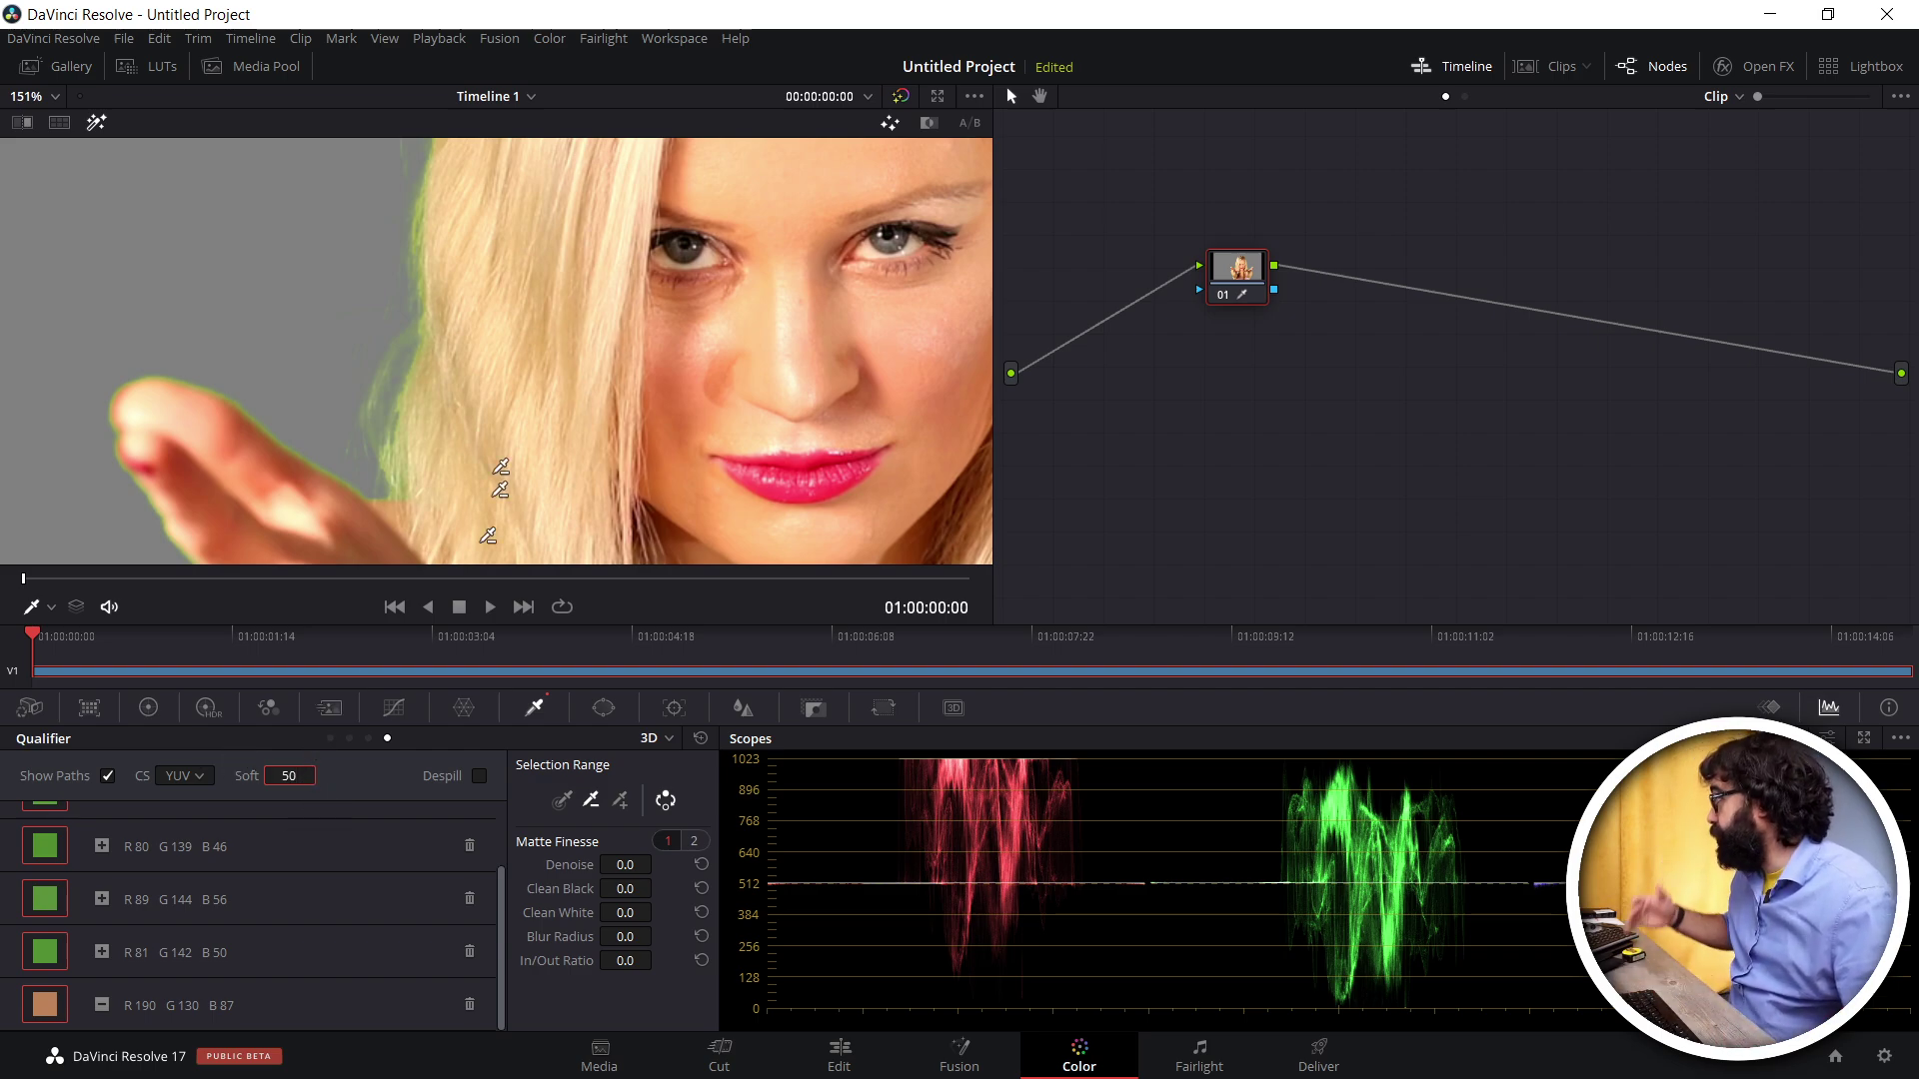
Zoom the viewer in and back out to inspect the key edges around her hair and hand
scroll(539, 379, "up", 2)
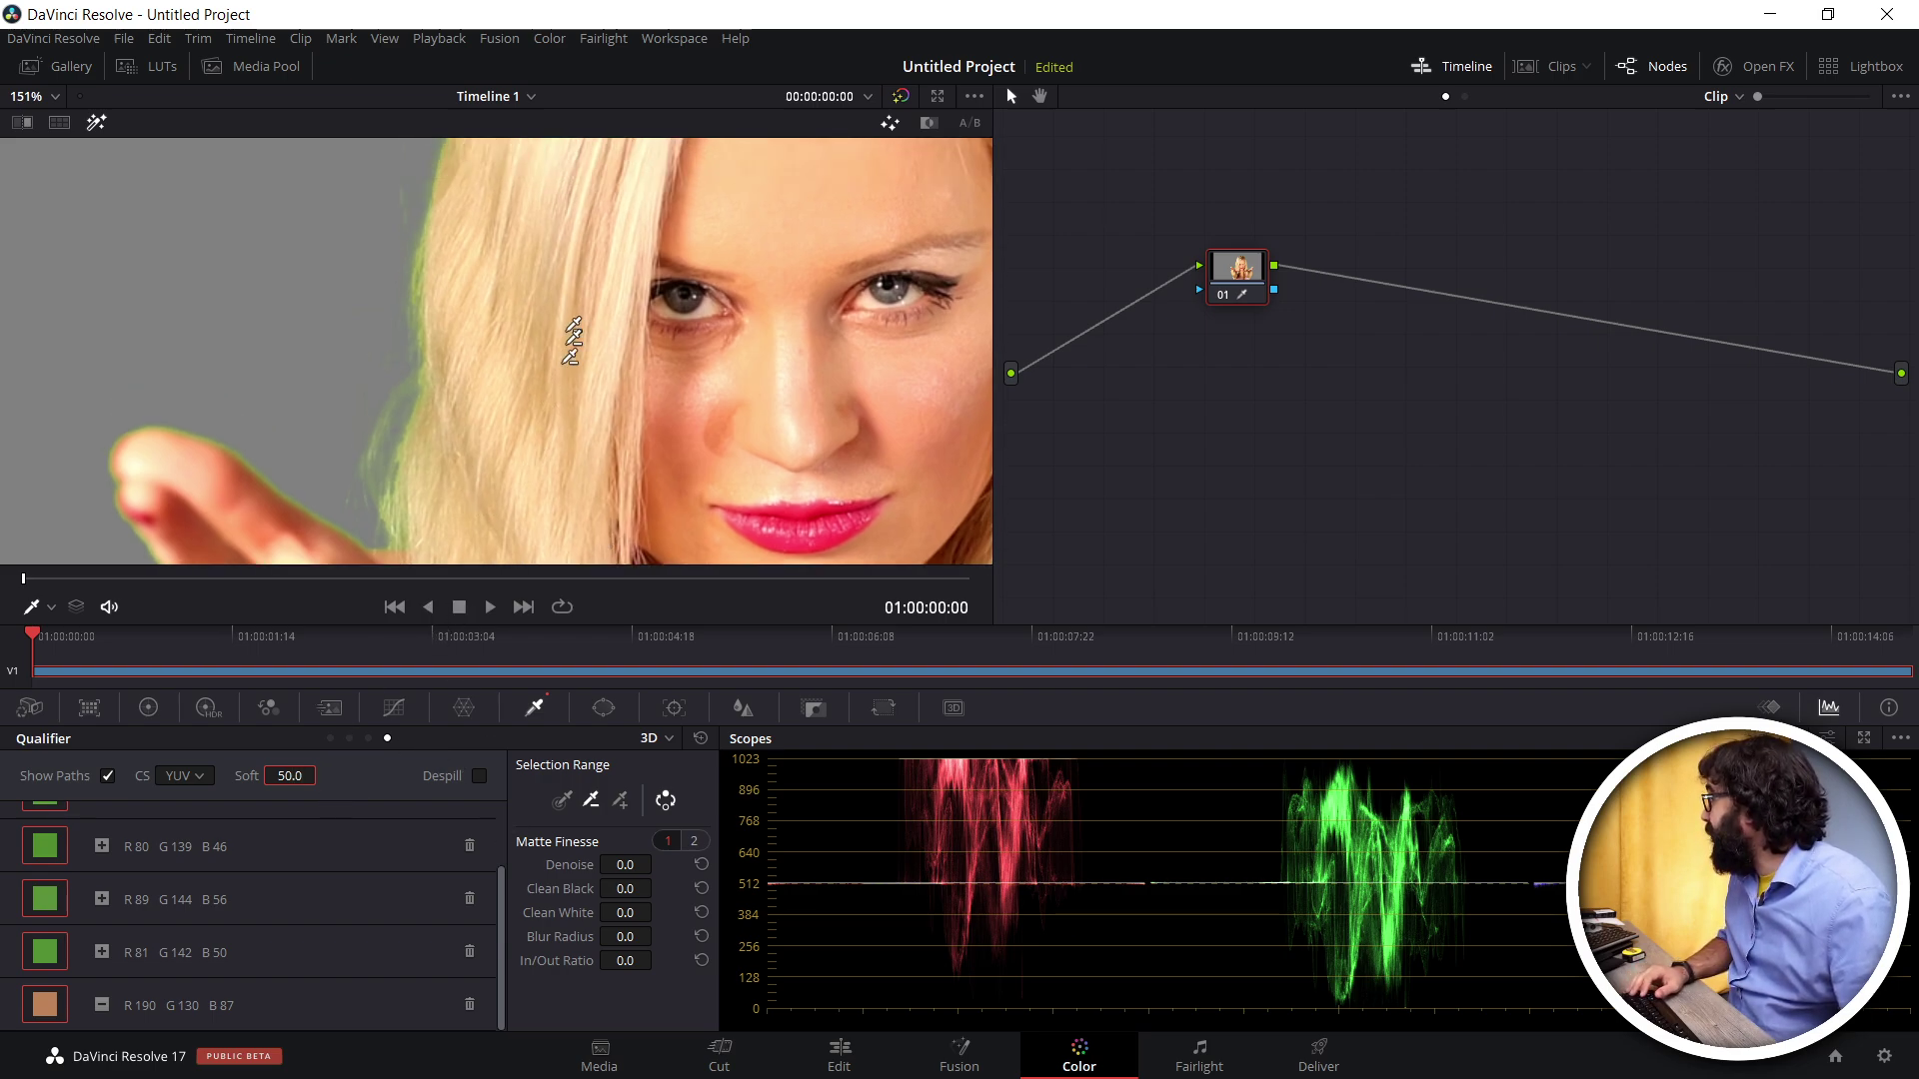
scroll(501, 304, "up", 2)
scroll(326, 433, "up", 2)
scroll(410, 418, "up", 1)
scroll(410, 418, "up", 1)
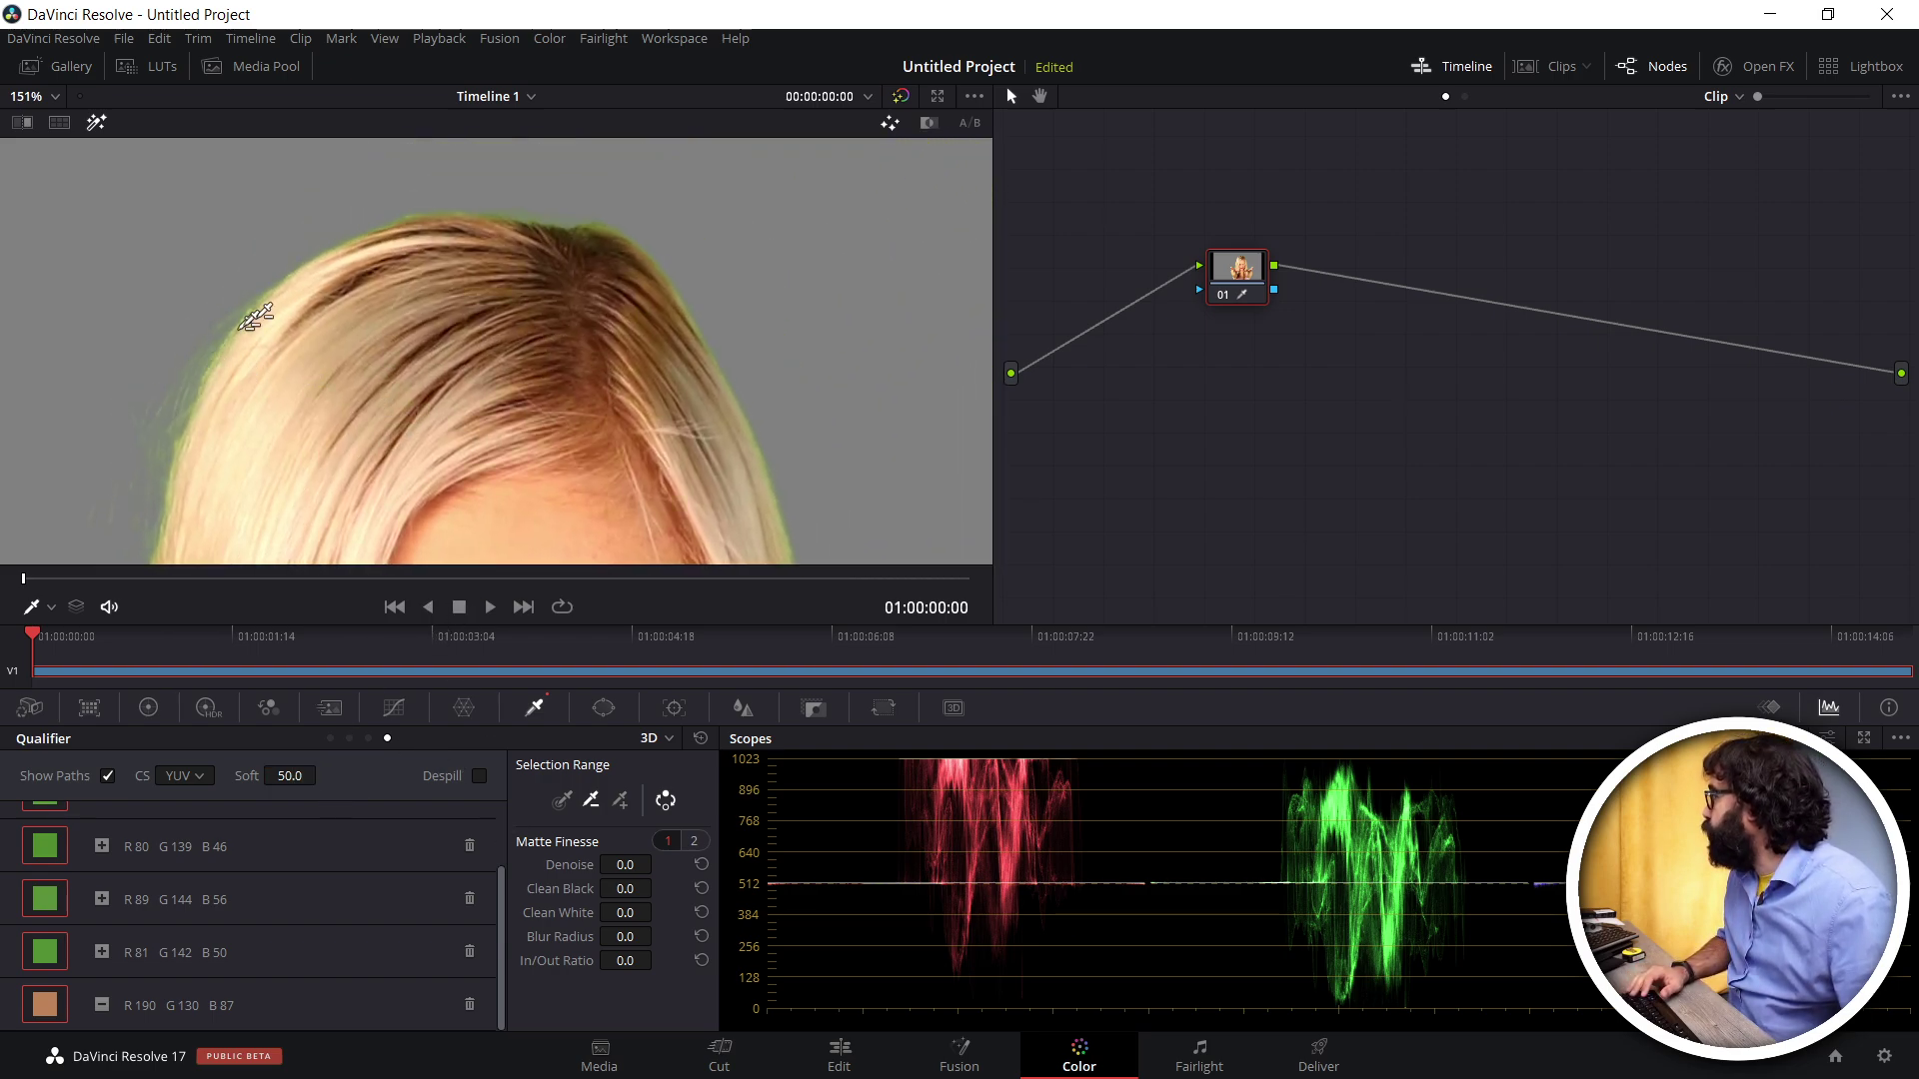
scroll(624, 362, "down", 2)
scroll(556, 291, "down", 1)
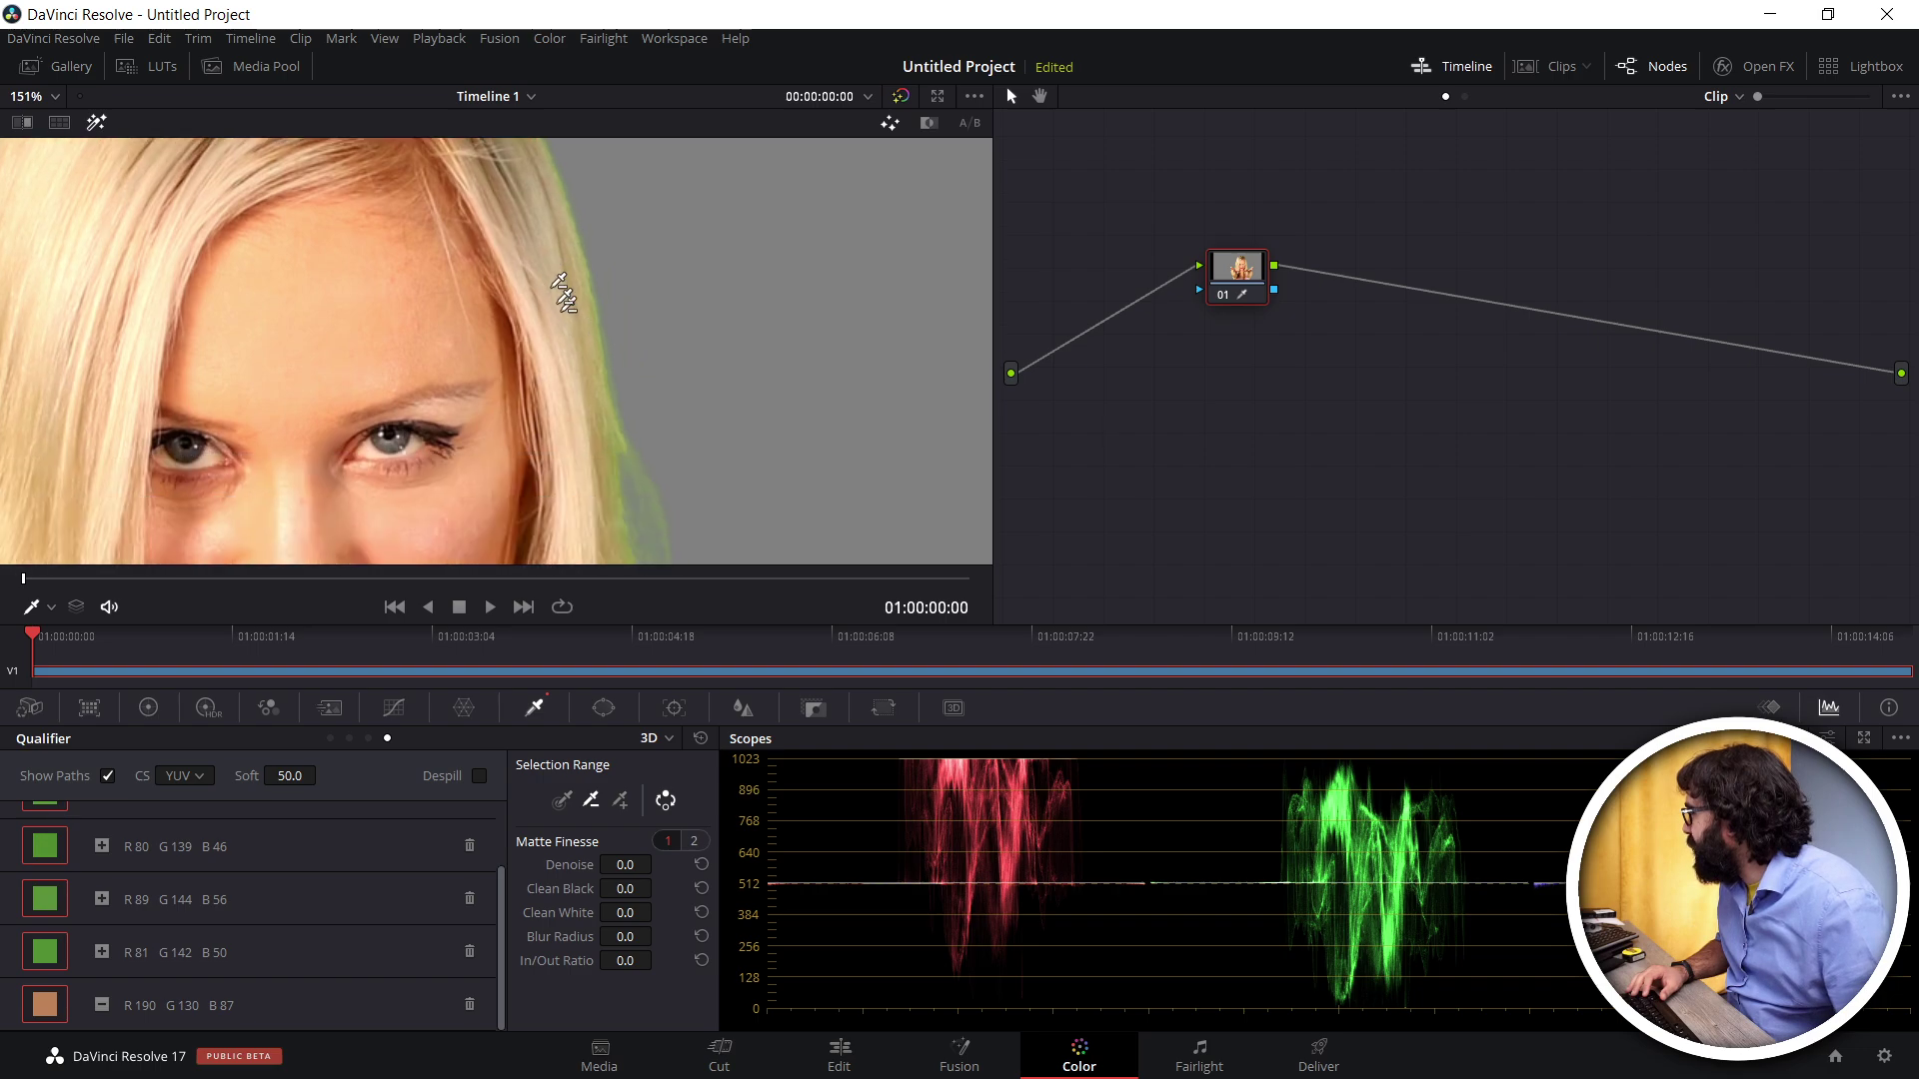
scroll(557, 330, "down", 1)
scroll(538, 207, "down", 2)
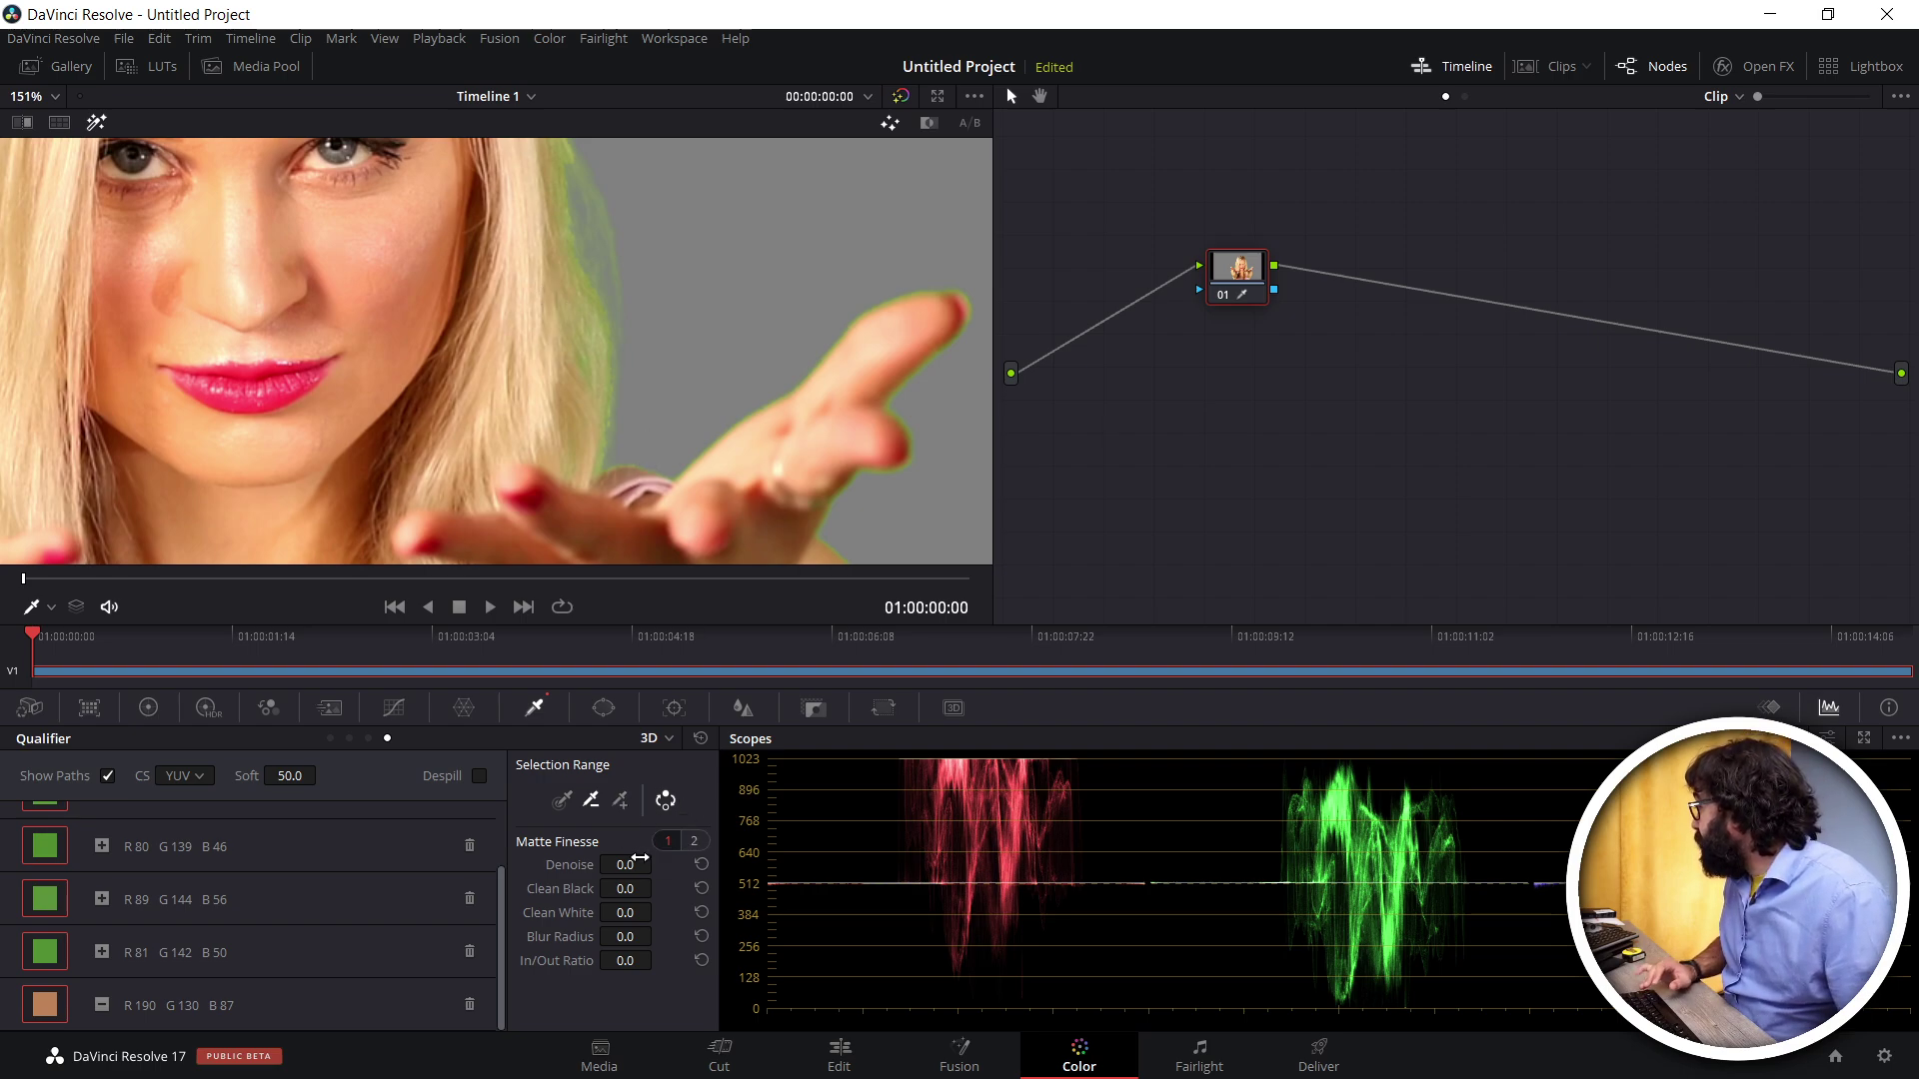
left_click(928, 122)
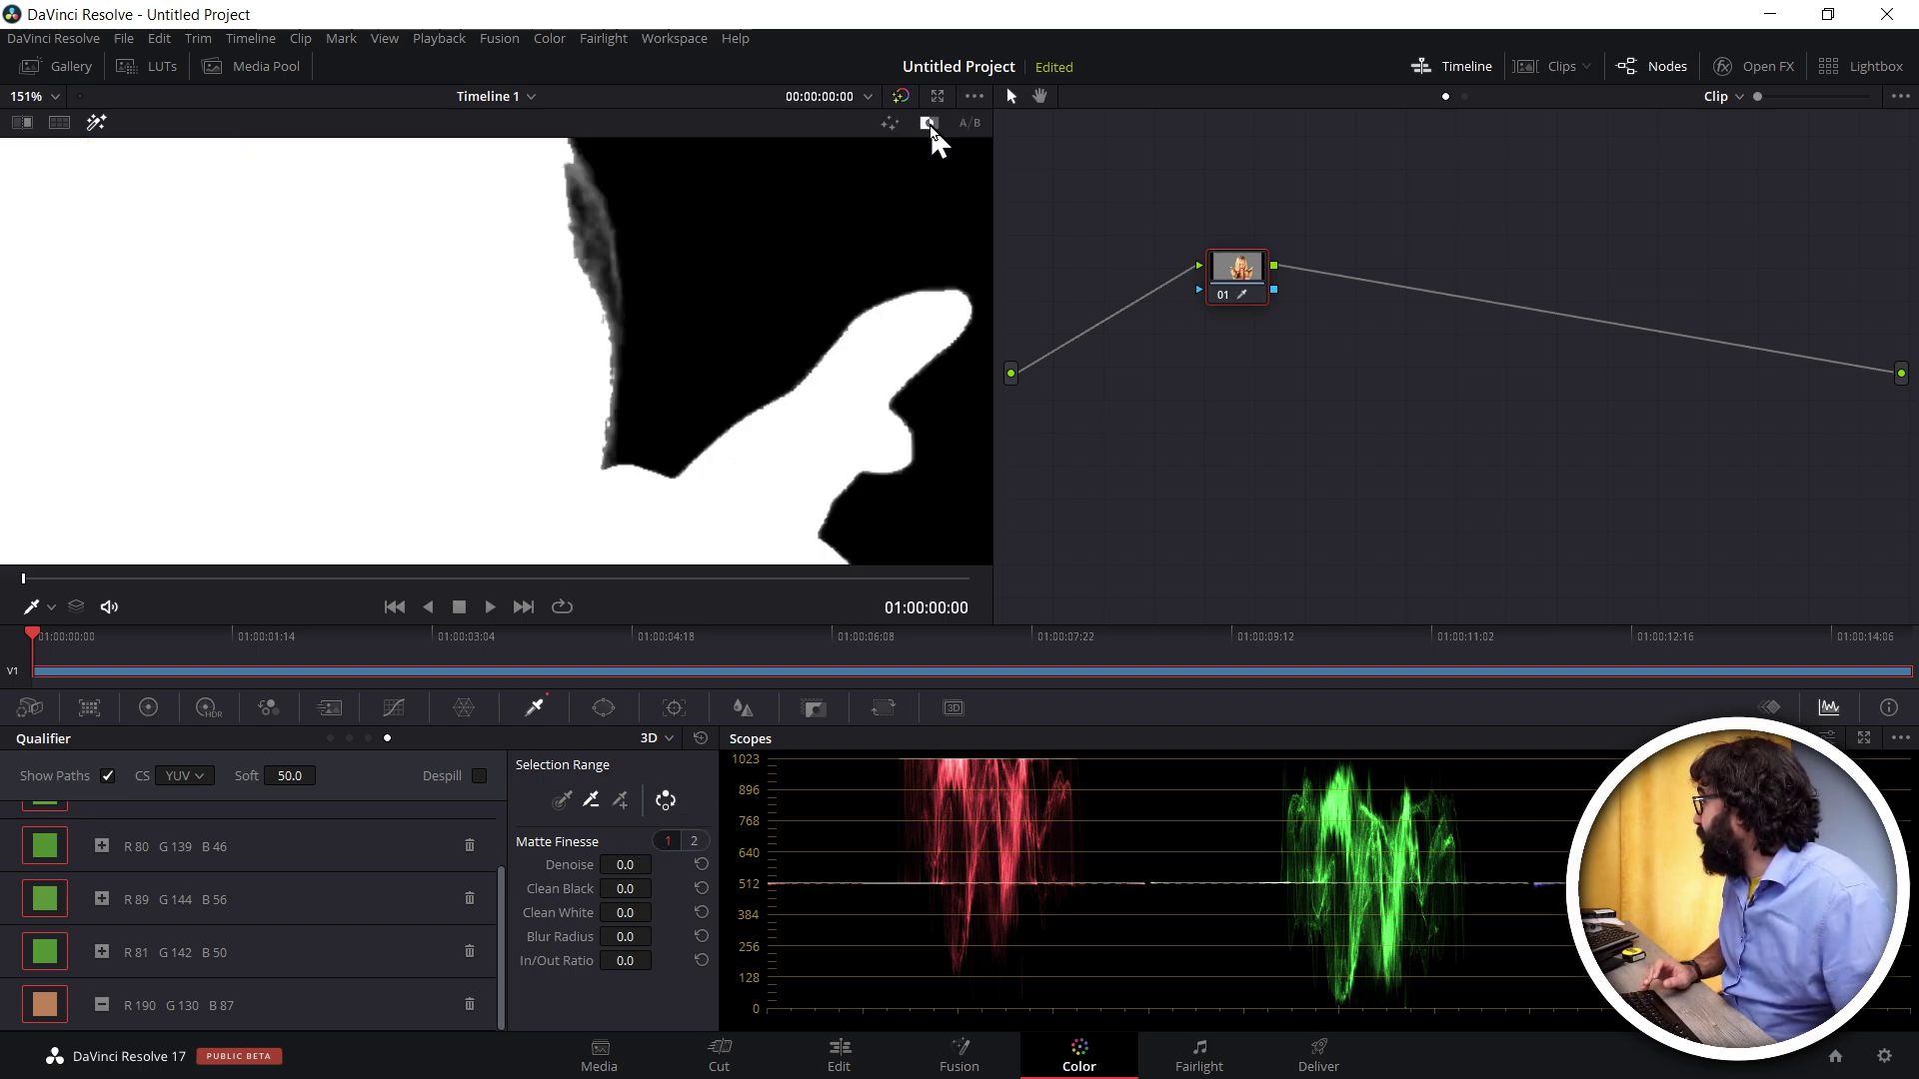
scroll(807, 289, "down", 2)
scroll(807, 289, "down", 4)
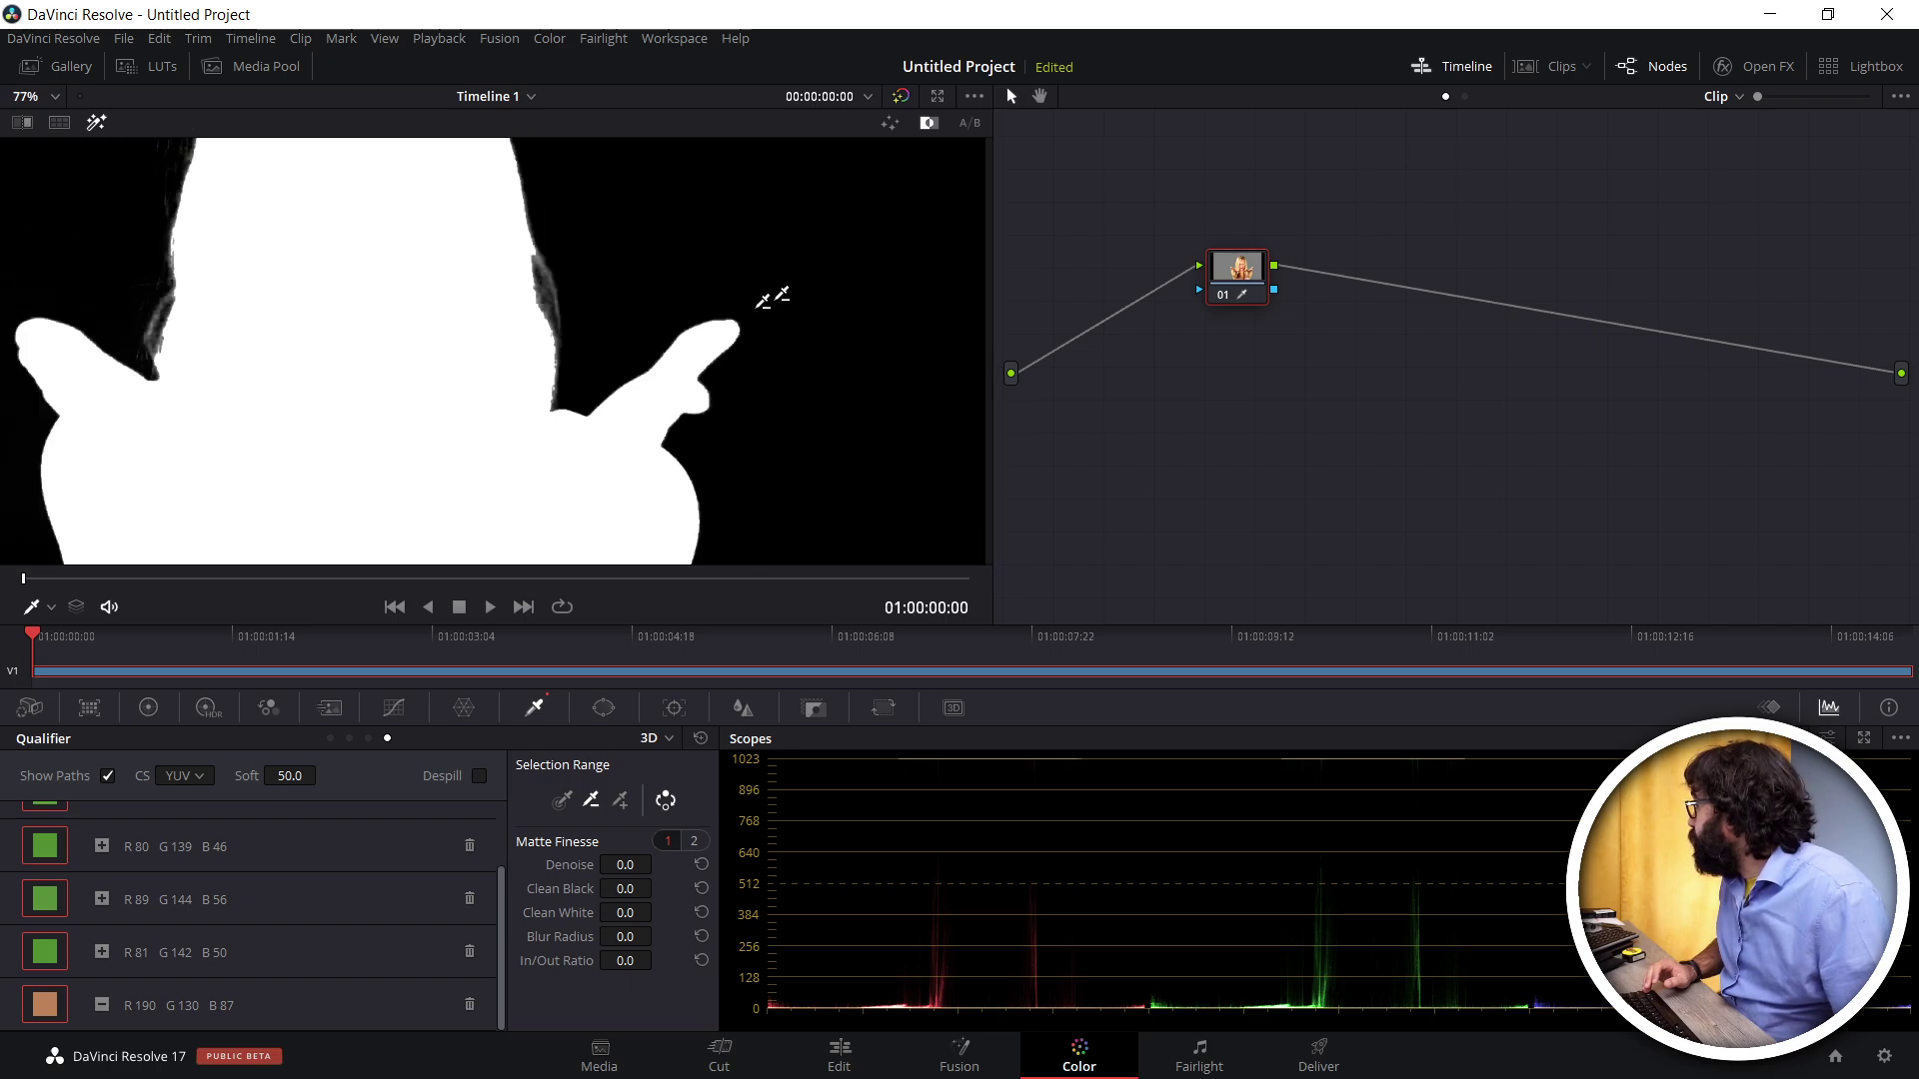
left_click_drag(749, 229, 651, 390)
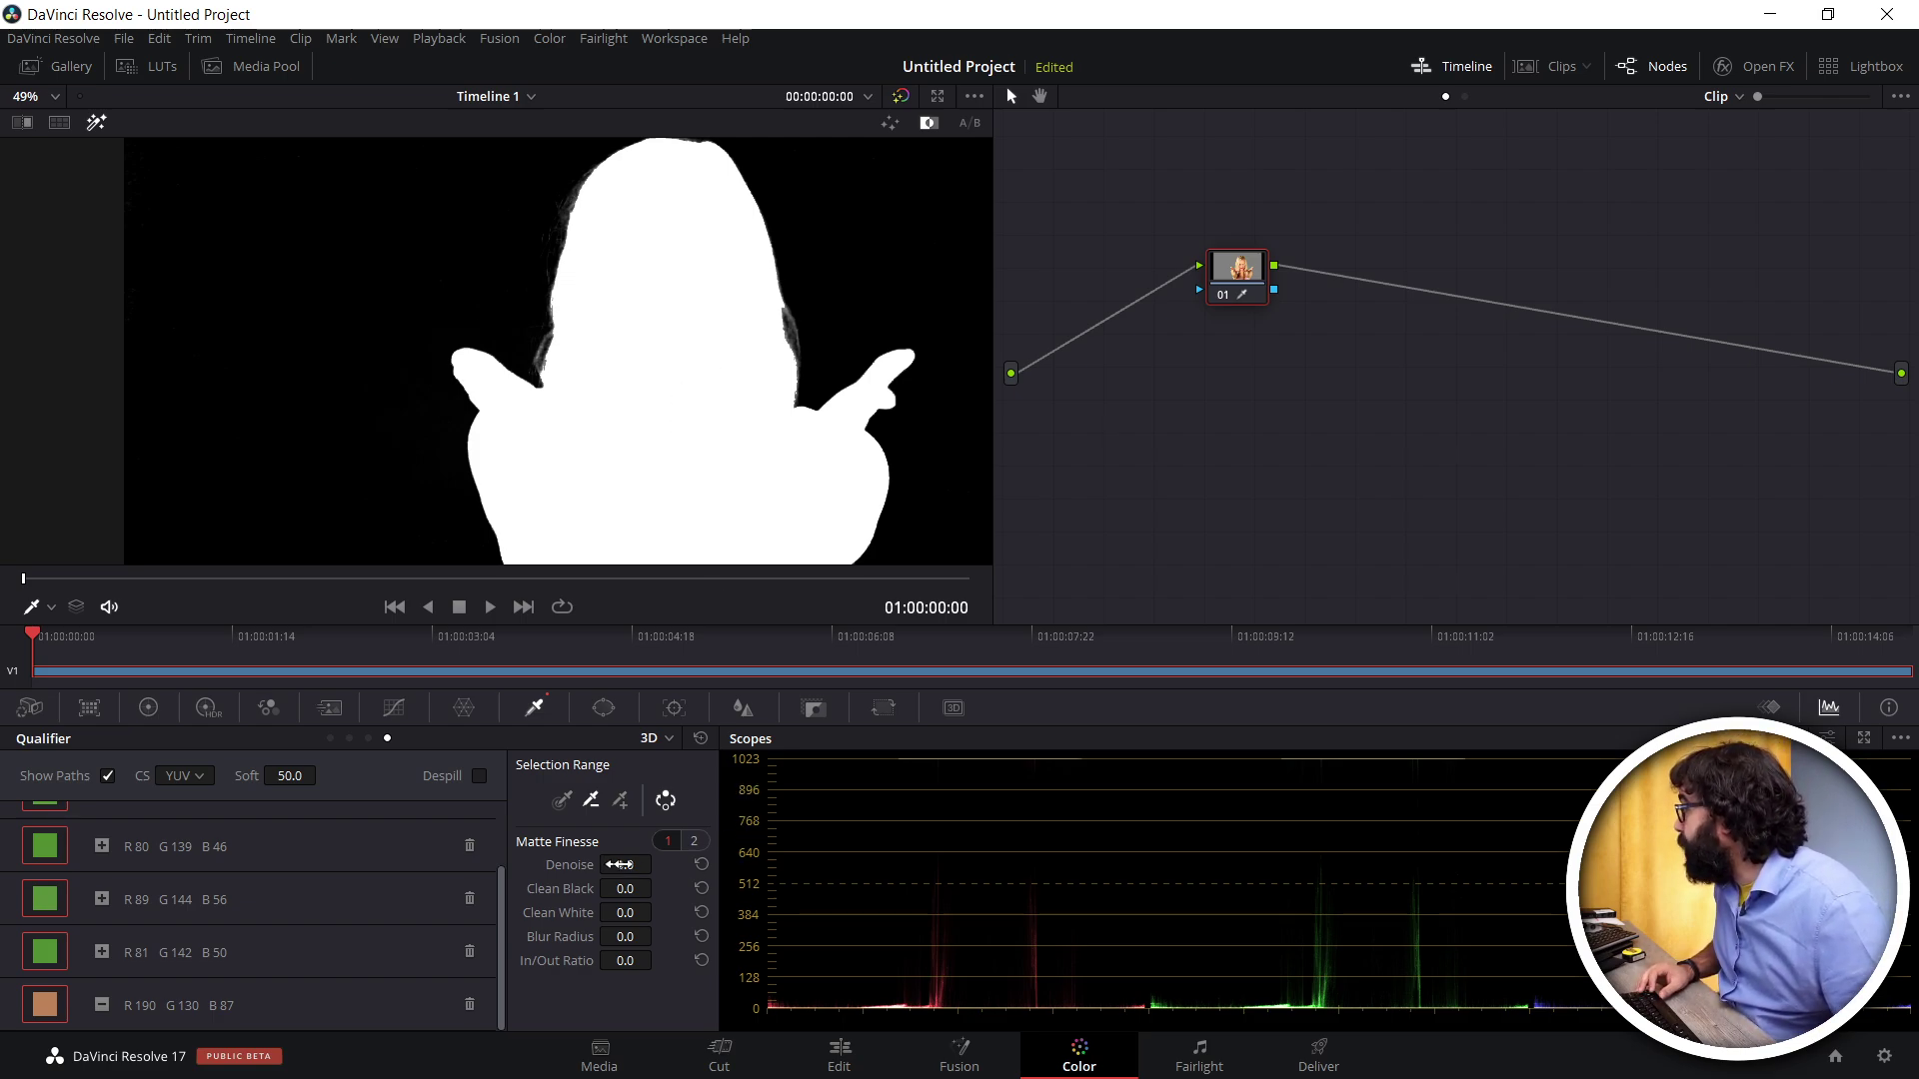
left_click_drag(626, 866, 650, 867)
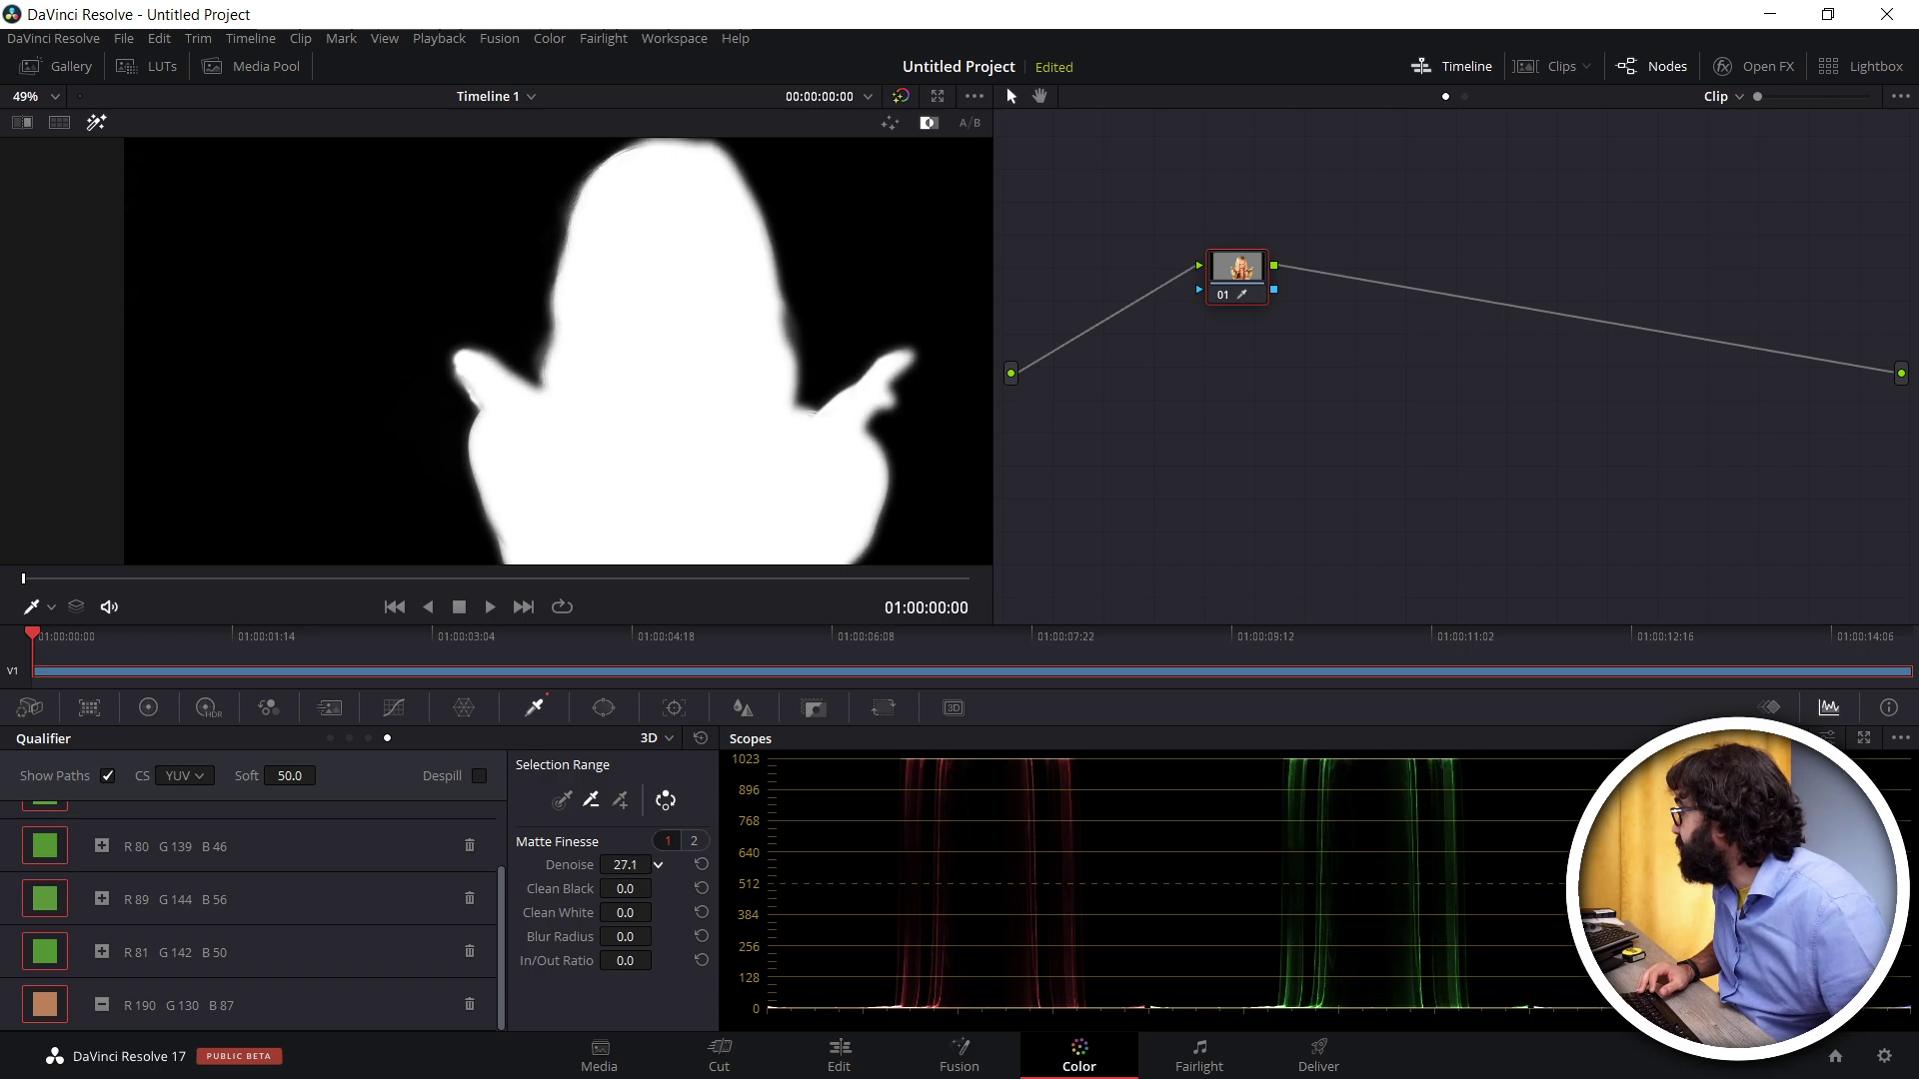
scroll(550, 356, "up", 3)
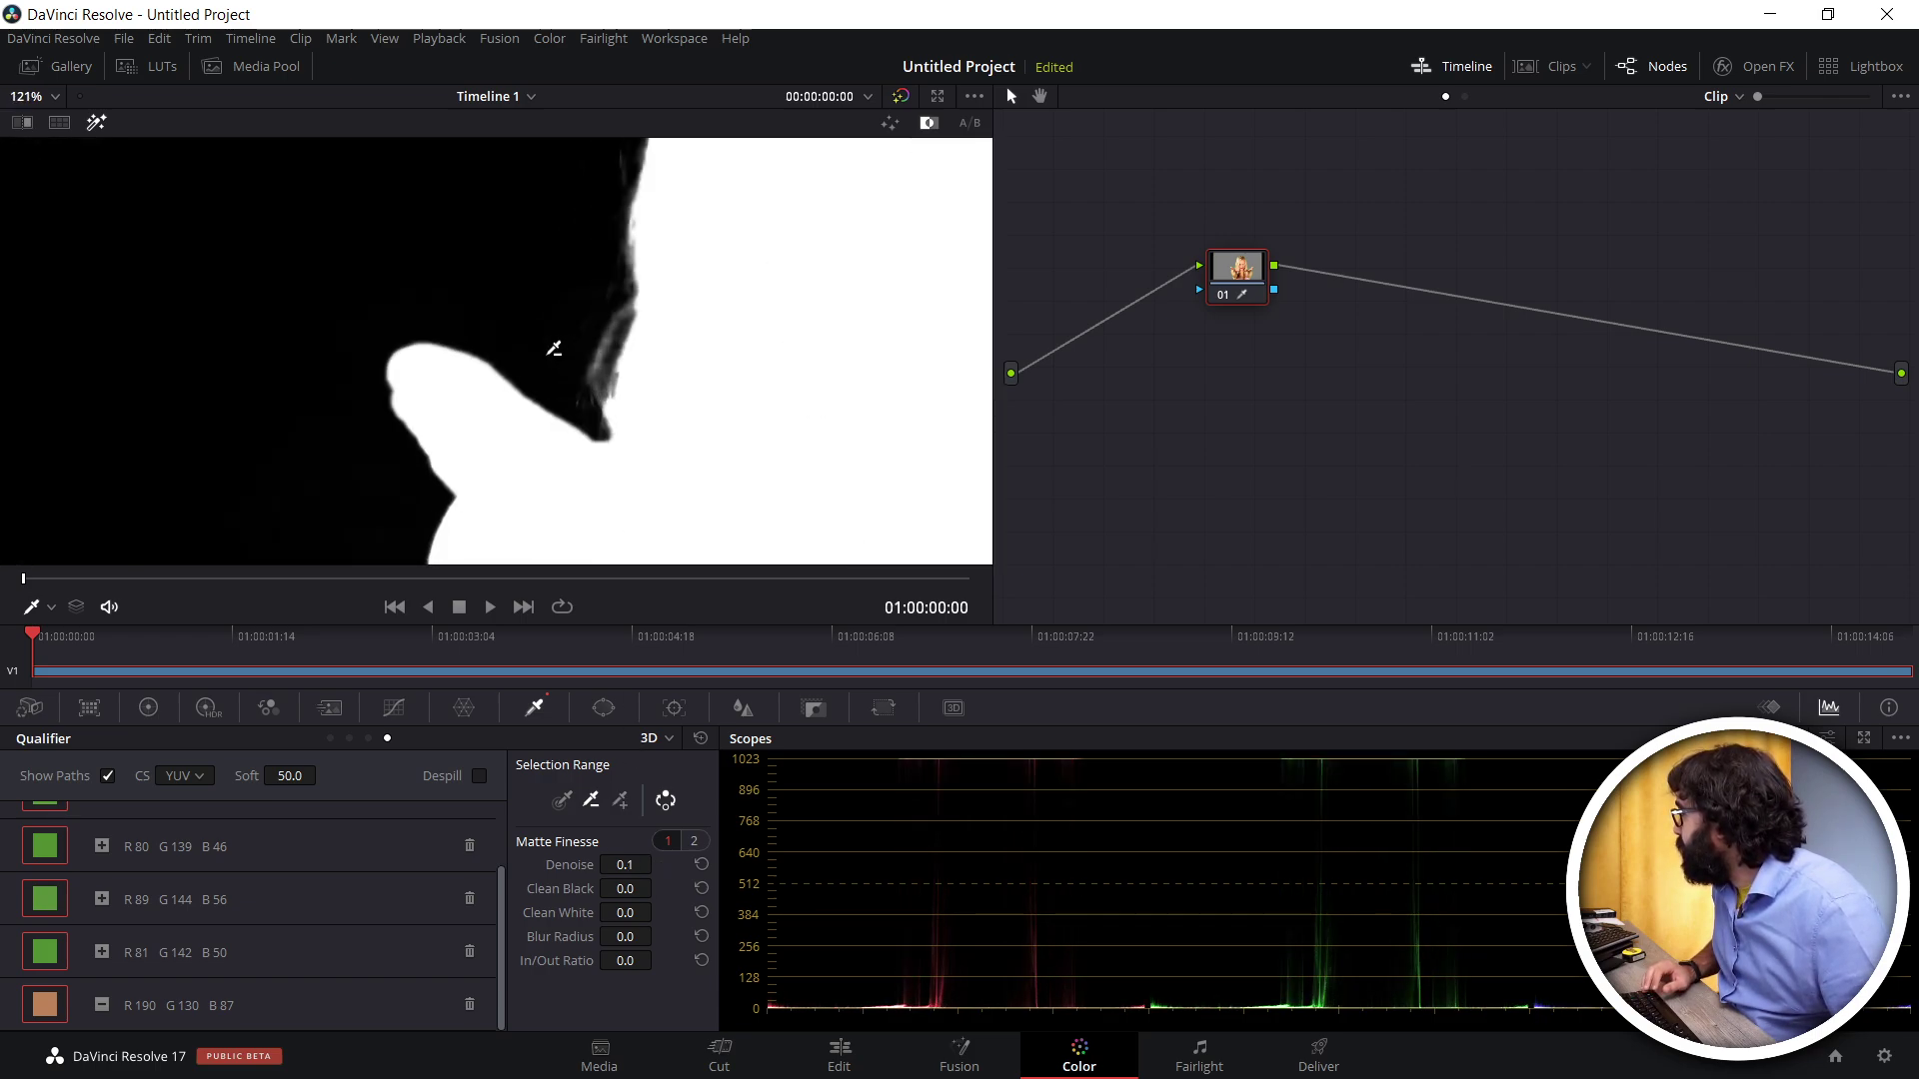
scroll(613, 377, "up", 3)
scroll(749, 363, "up", 1)
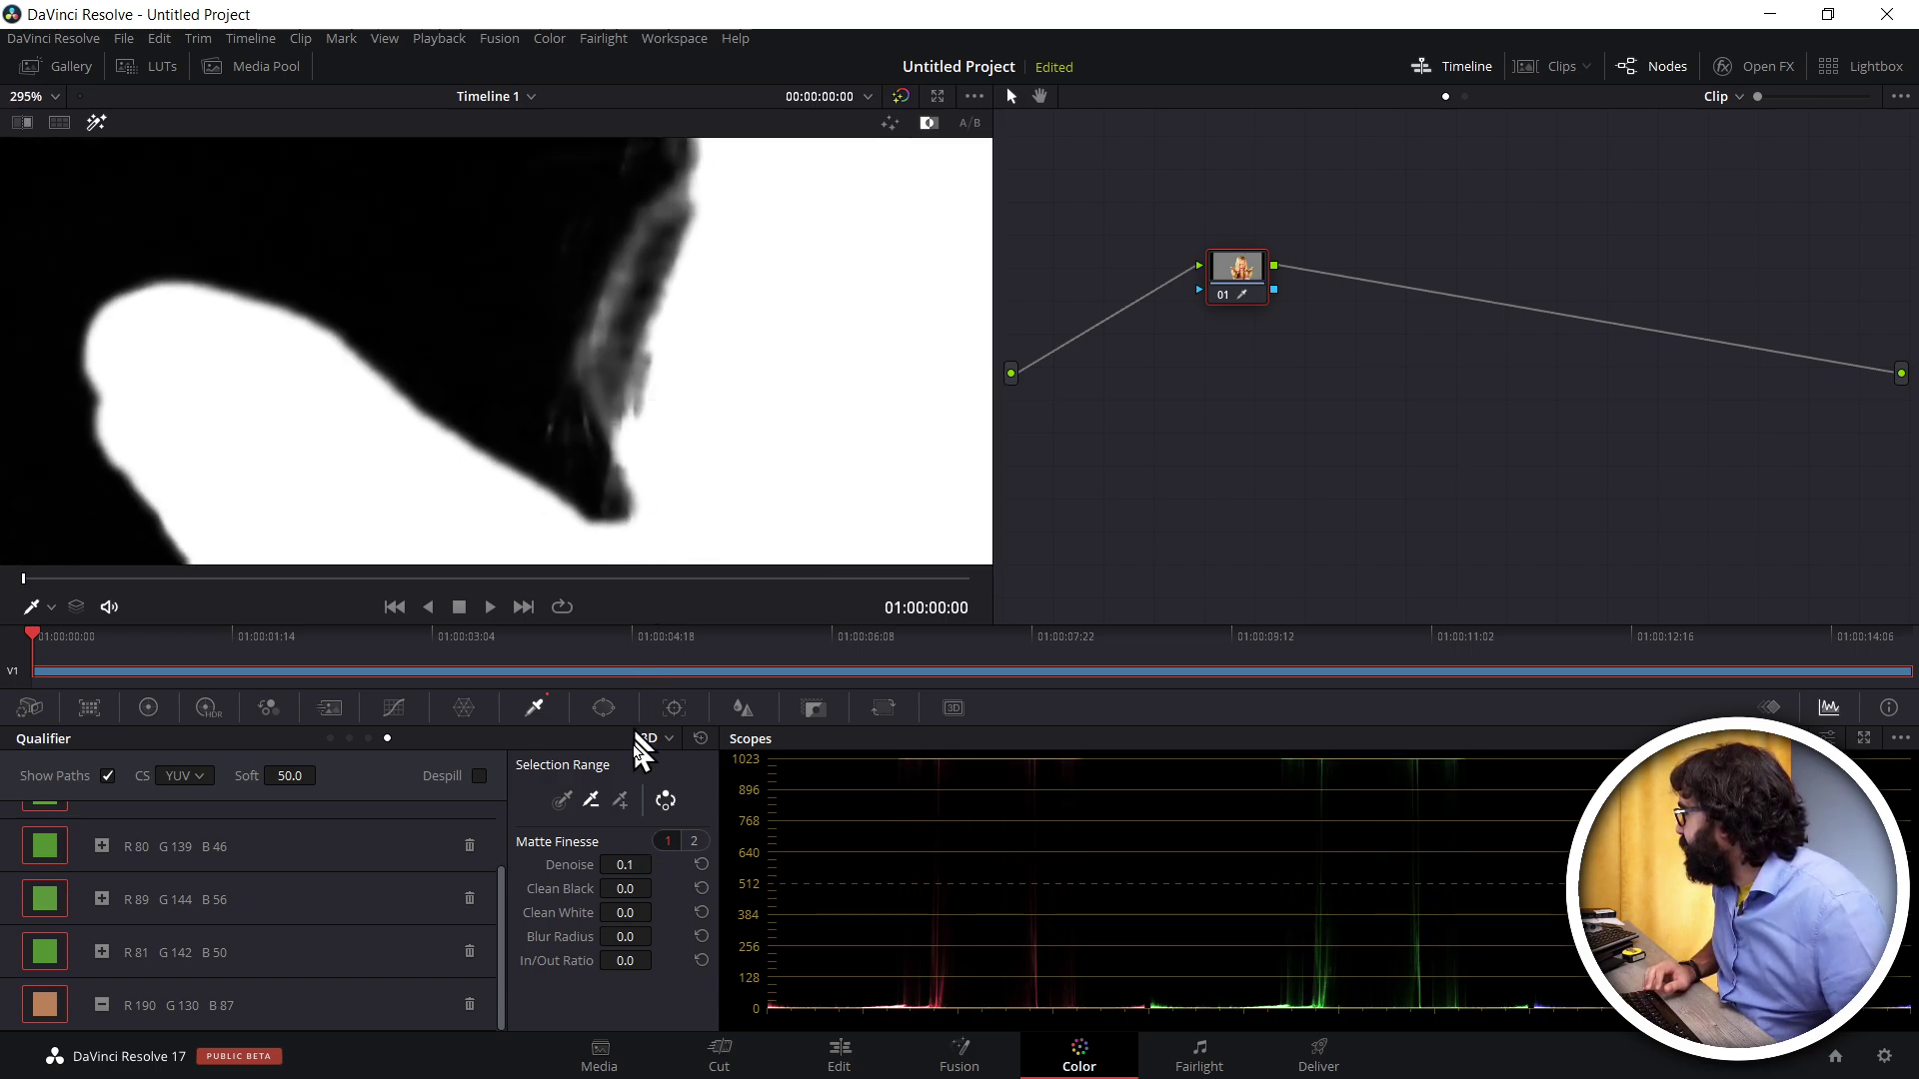
left_click_drag(625, 865, 658, 865)
scroll(778, 348, "down", 4)
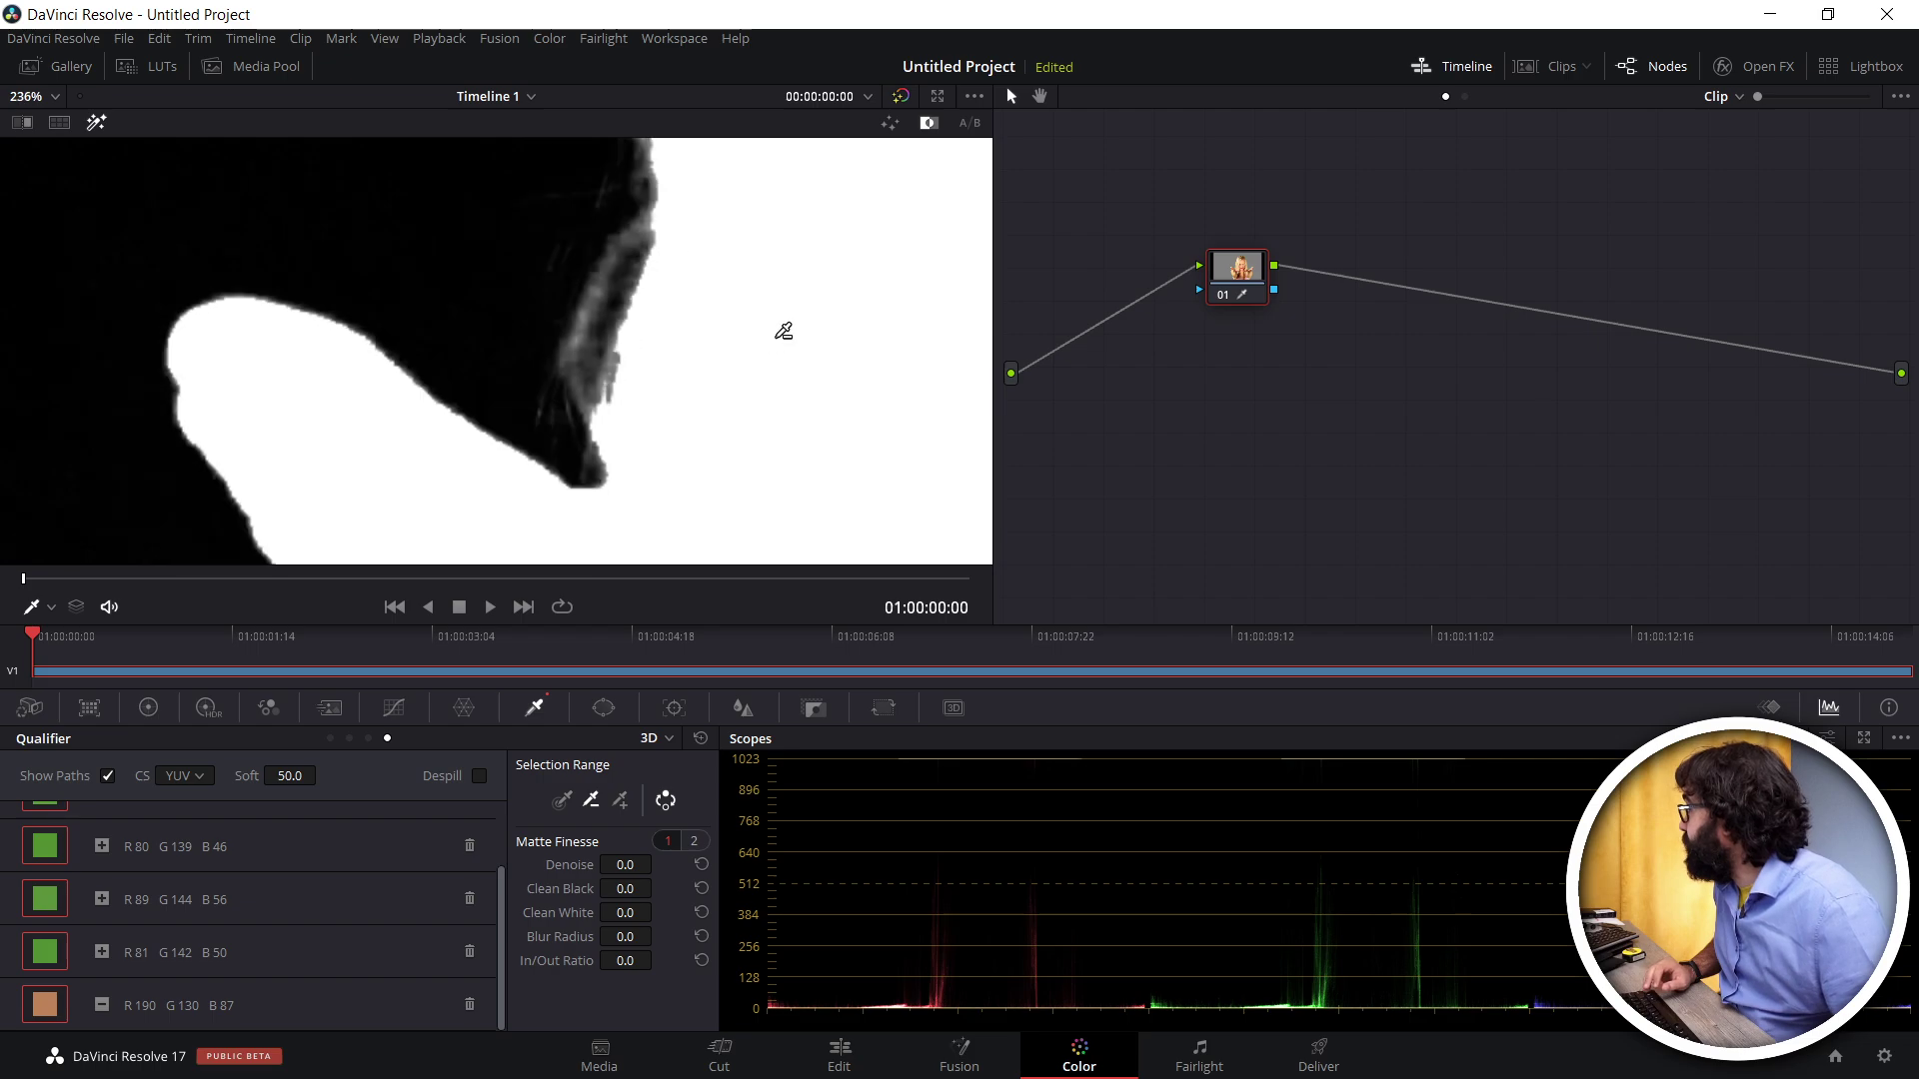
scroll(720, 445, "down", 2)
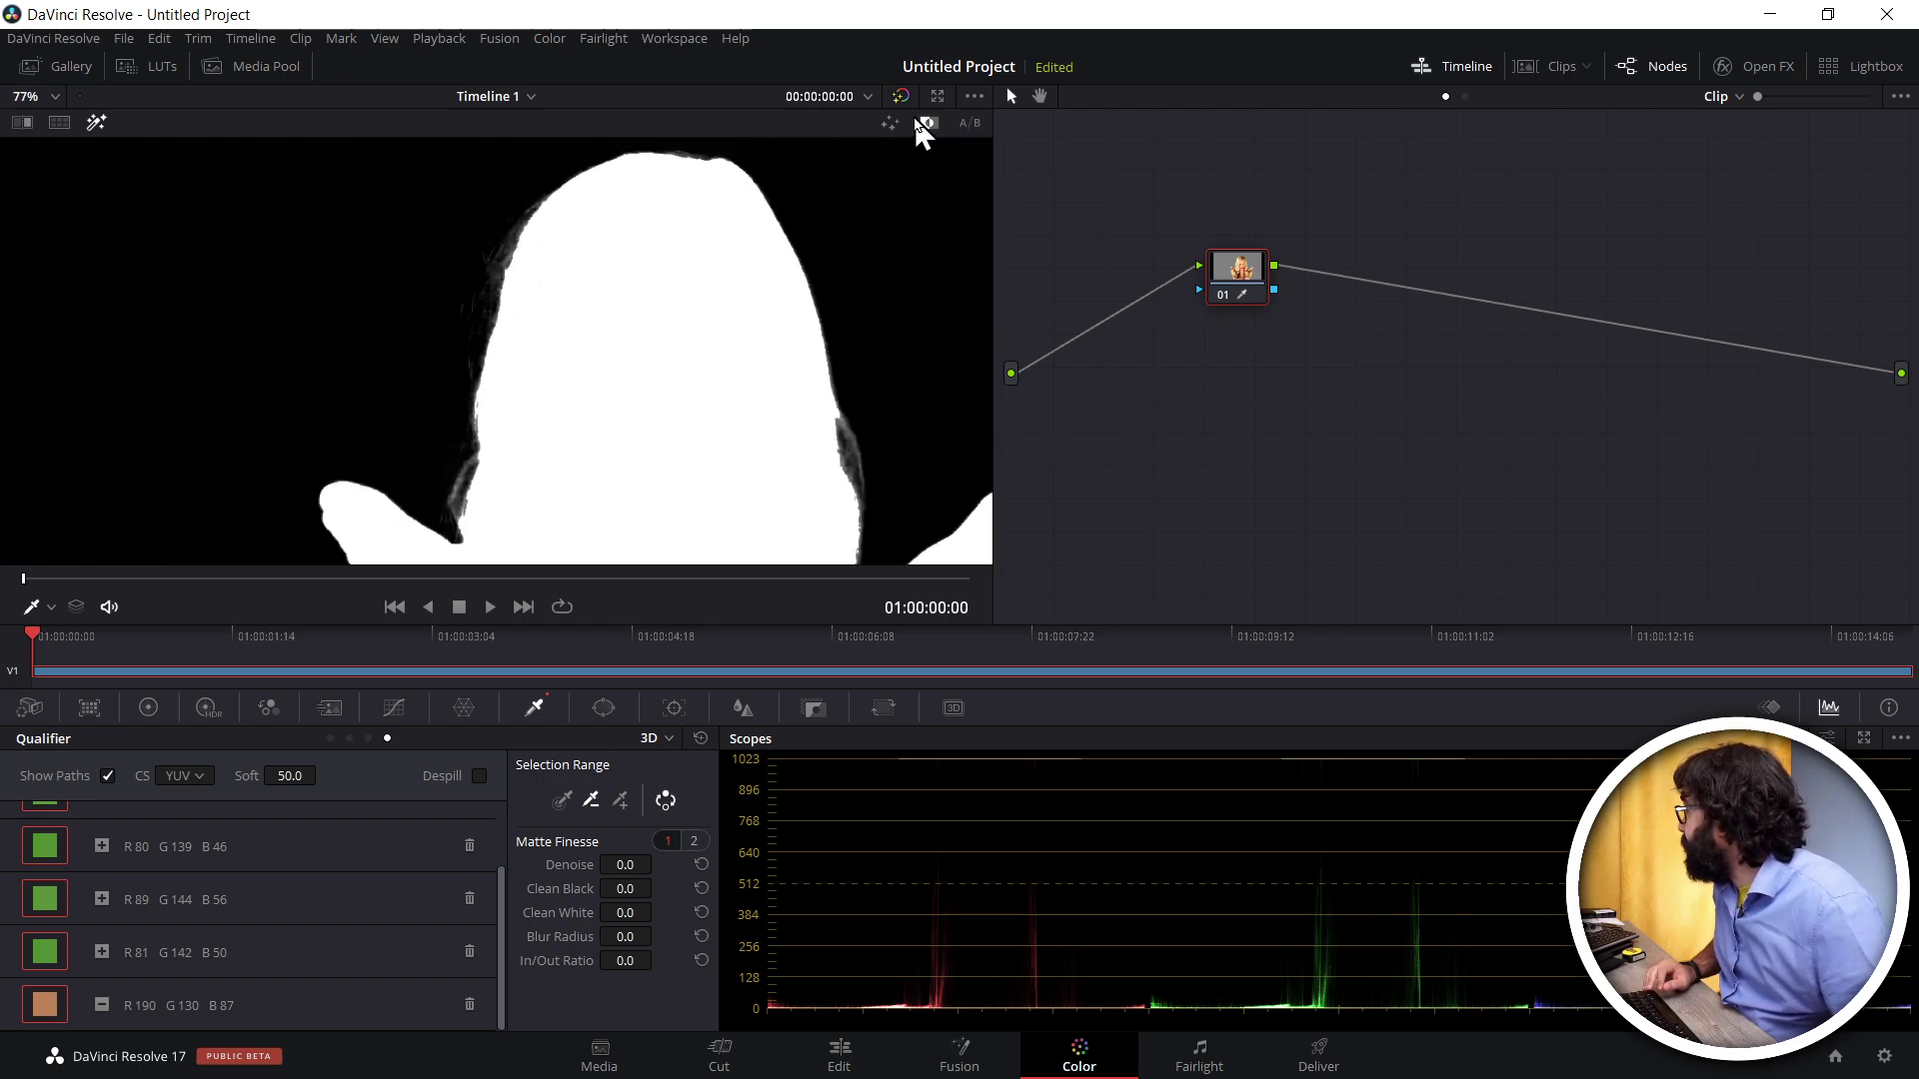
left_click(96, 125)
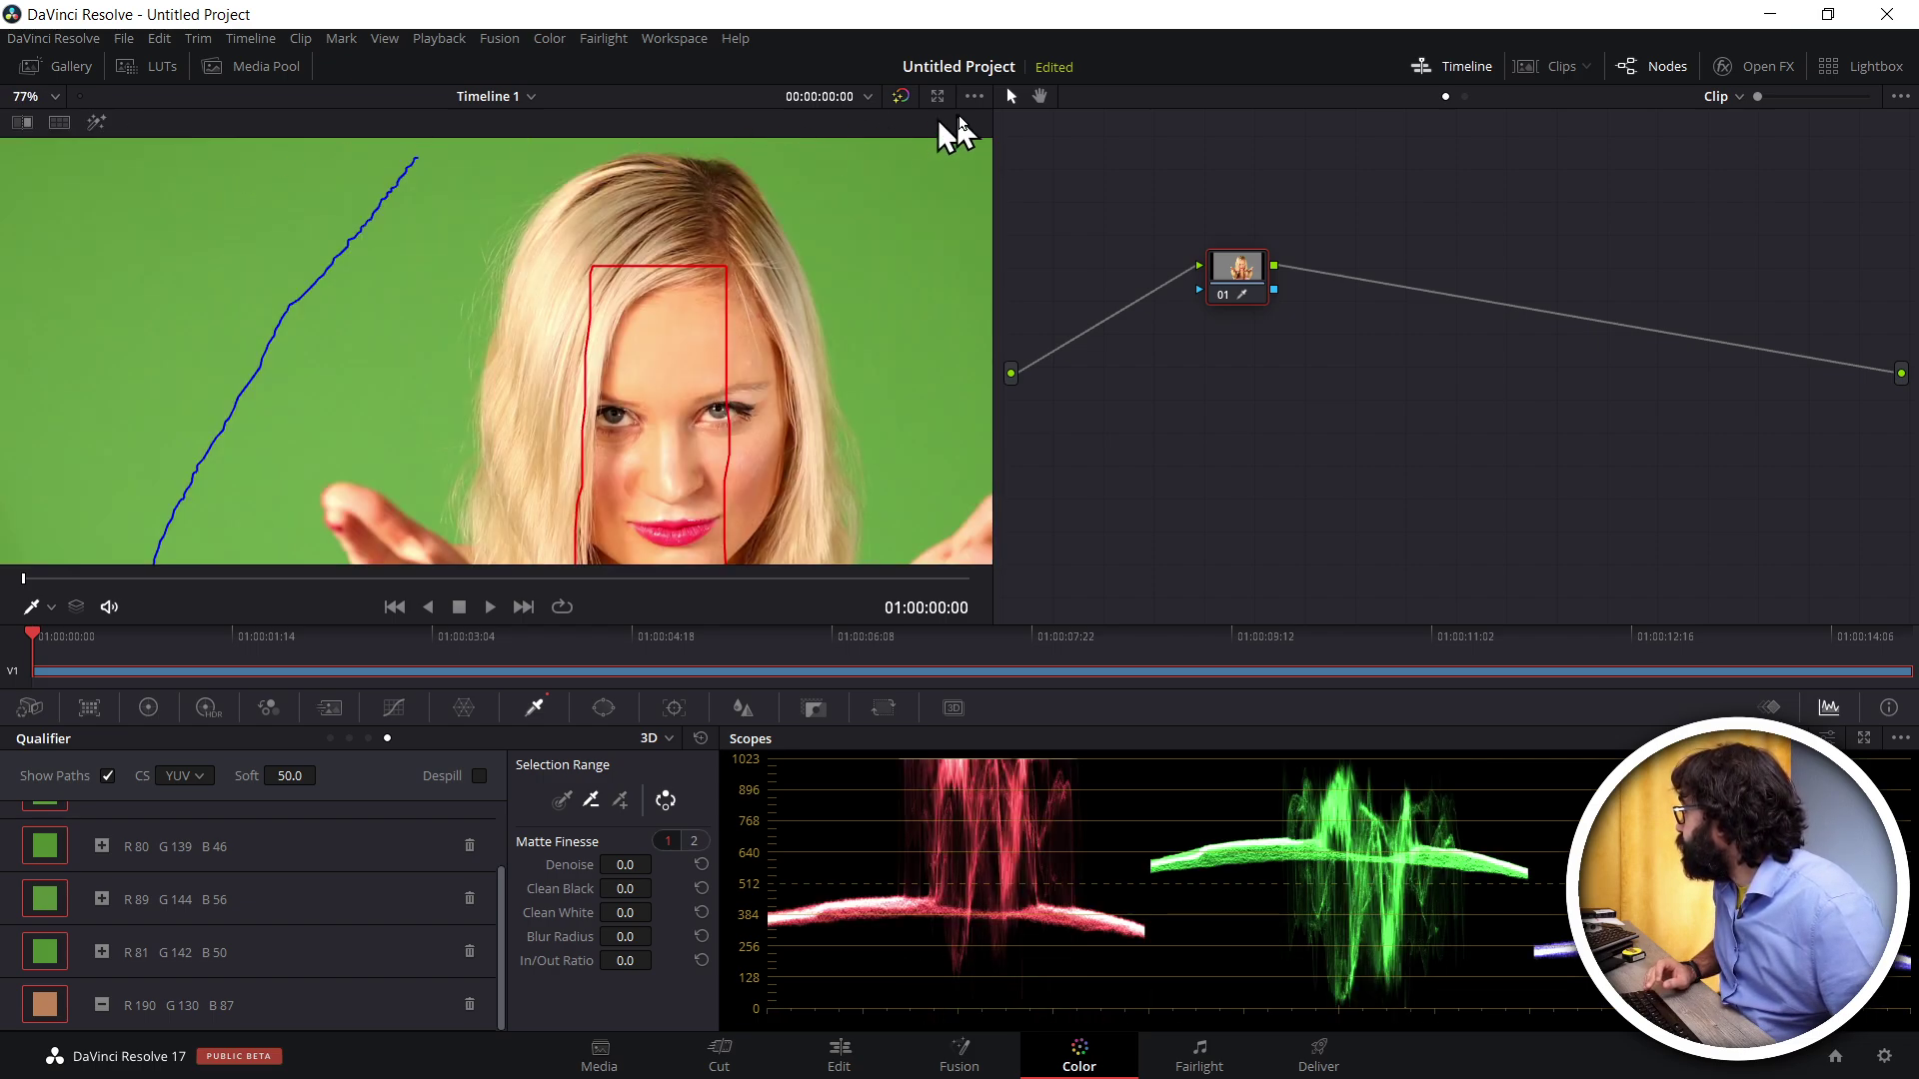
left_click(96, 125)
left_click(889, 121)
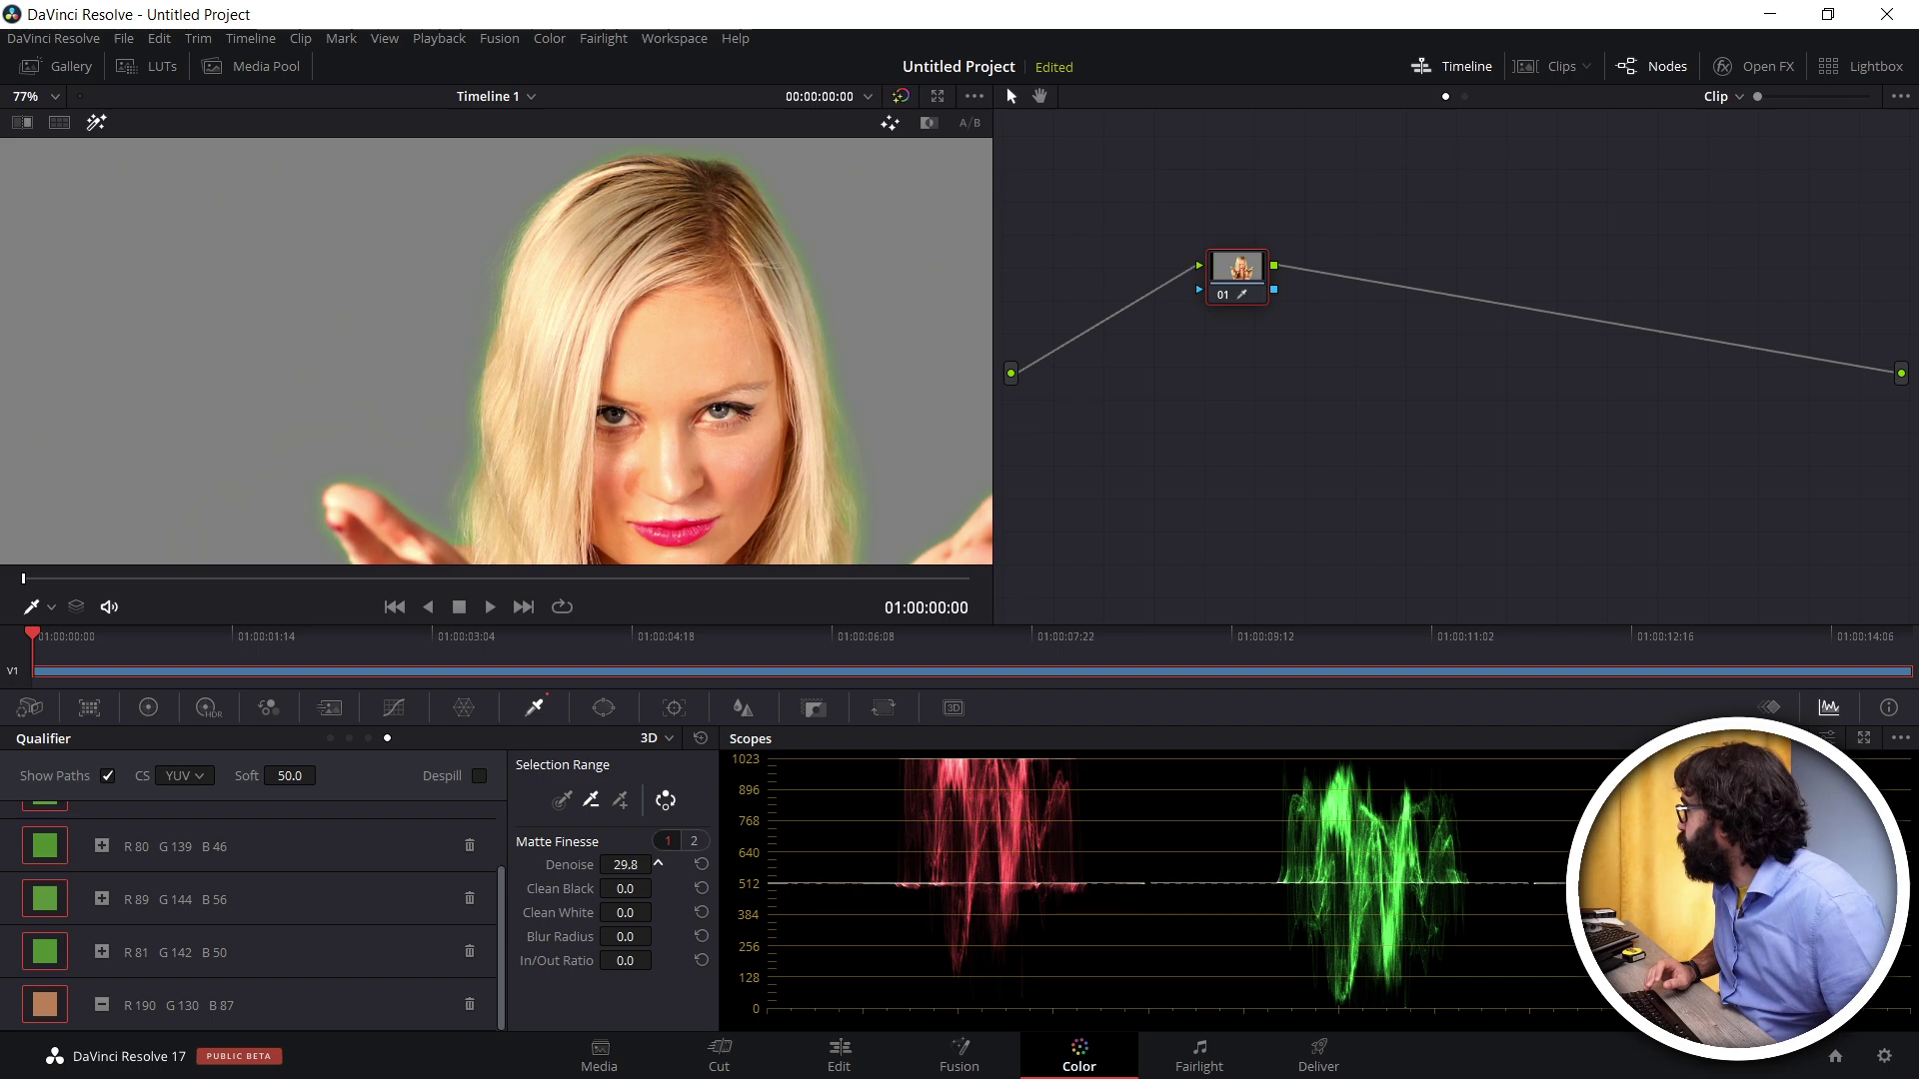
mouse_move(658, 864)
left_mouse_down()
mouse_move(630, 864)
mouse_move(658, 865)
left_mouse_up()
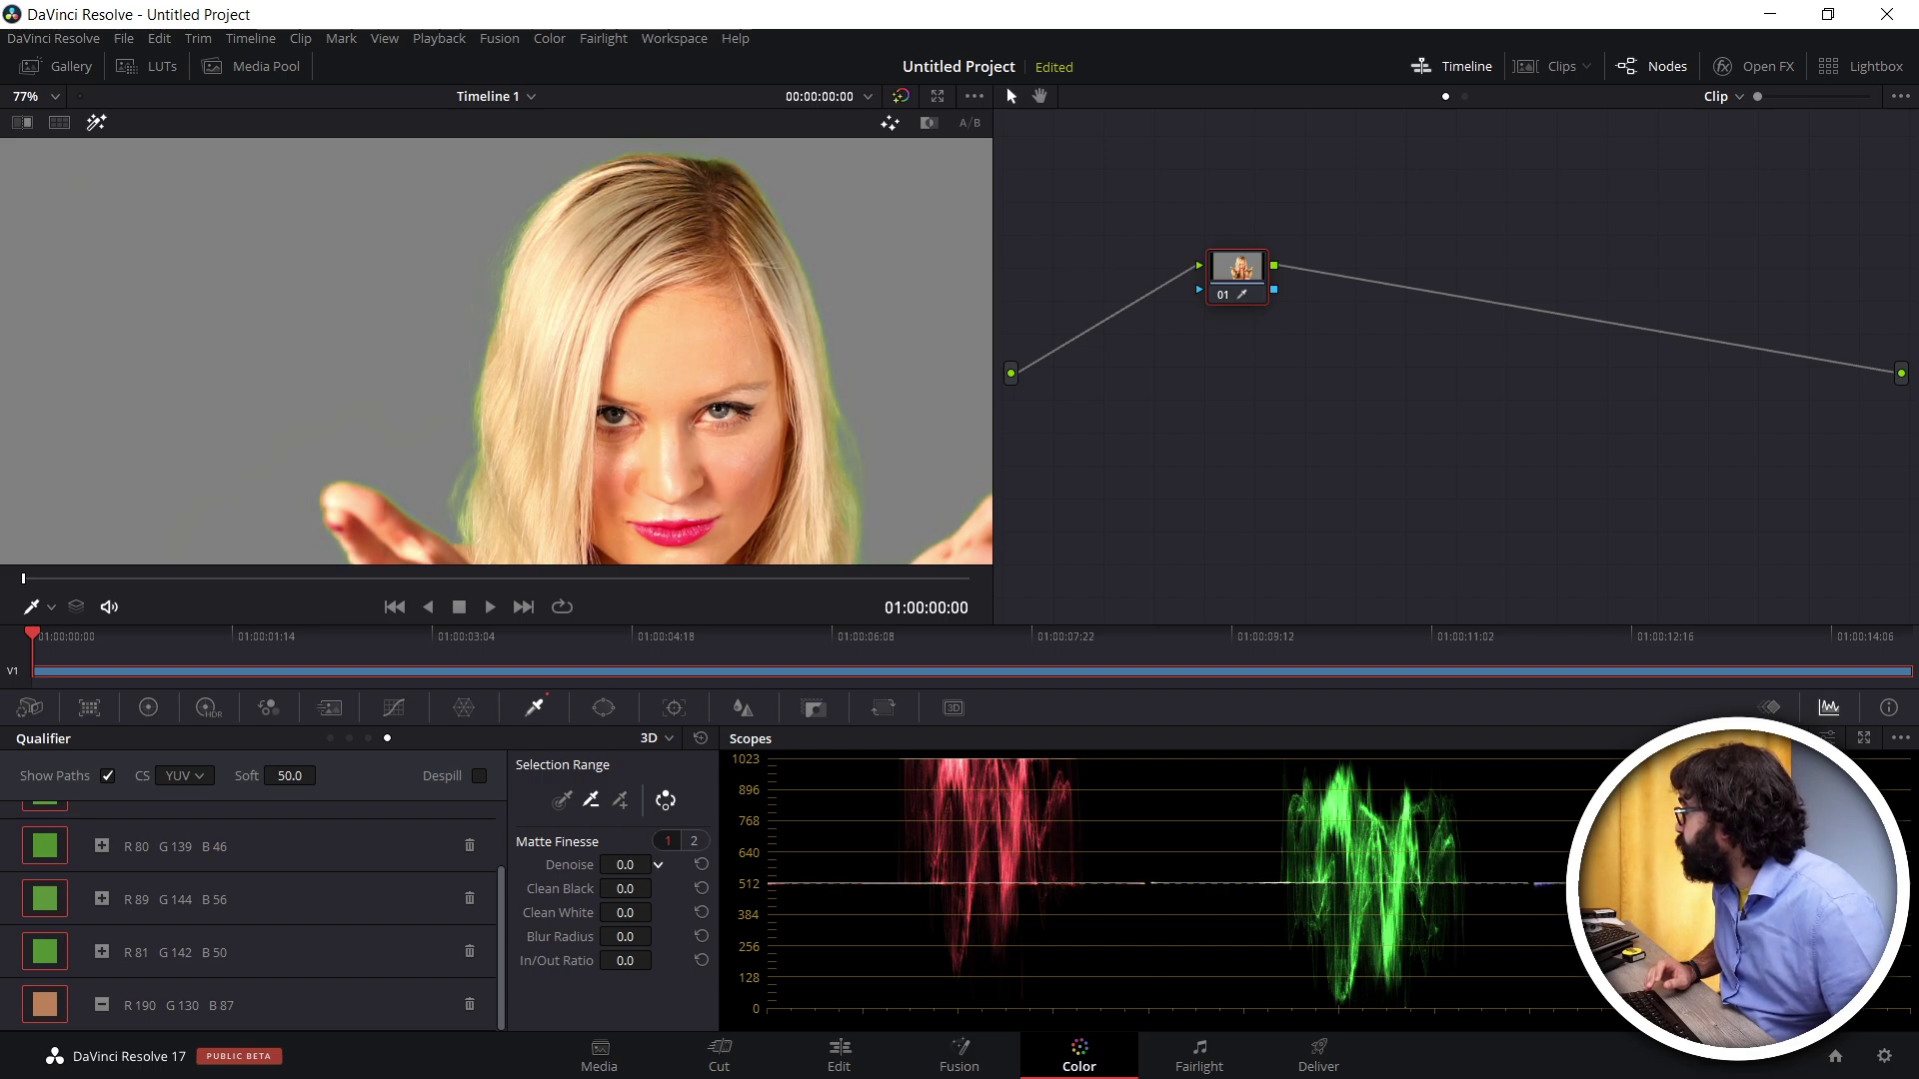
left_click_drag(658, 864, 658, 865)
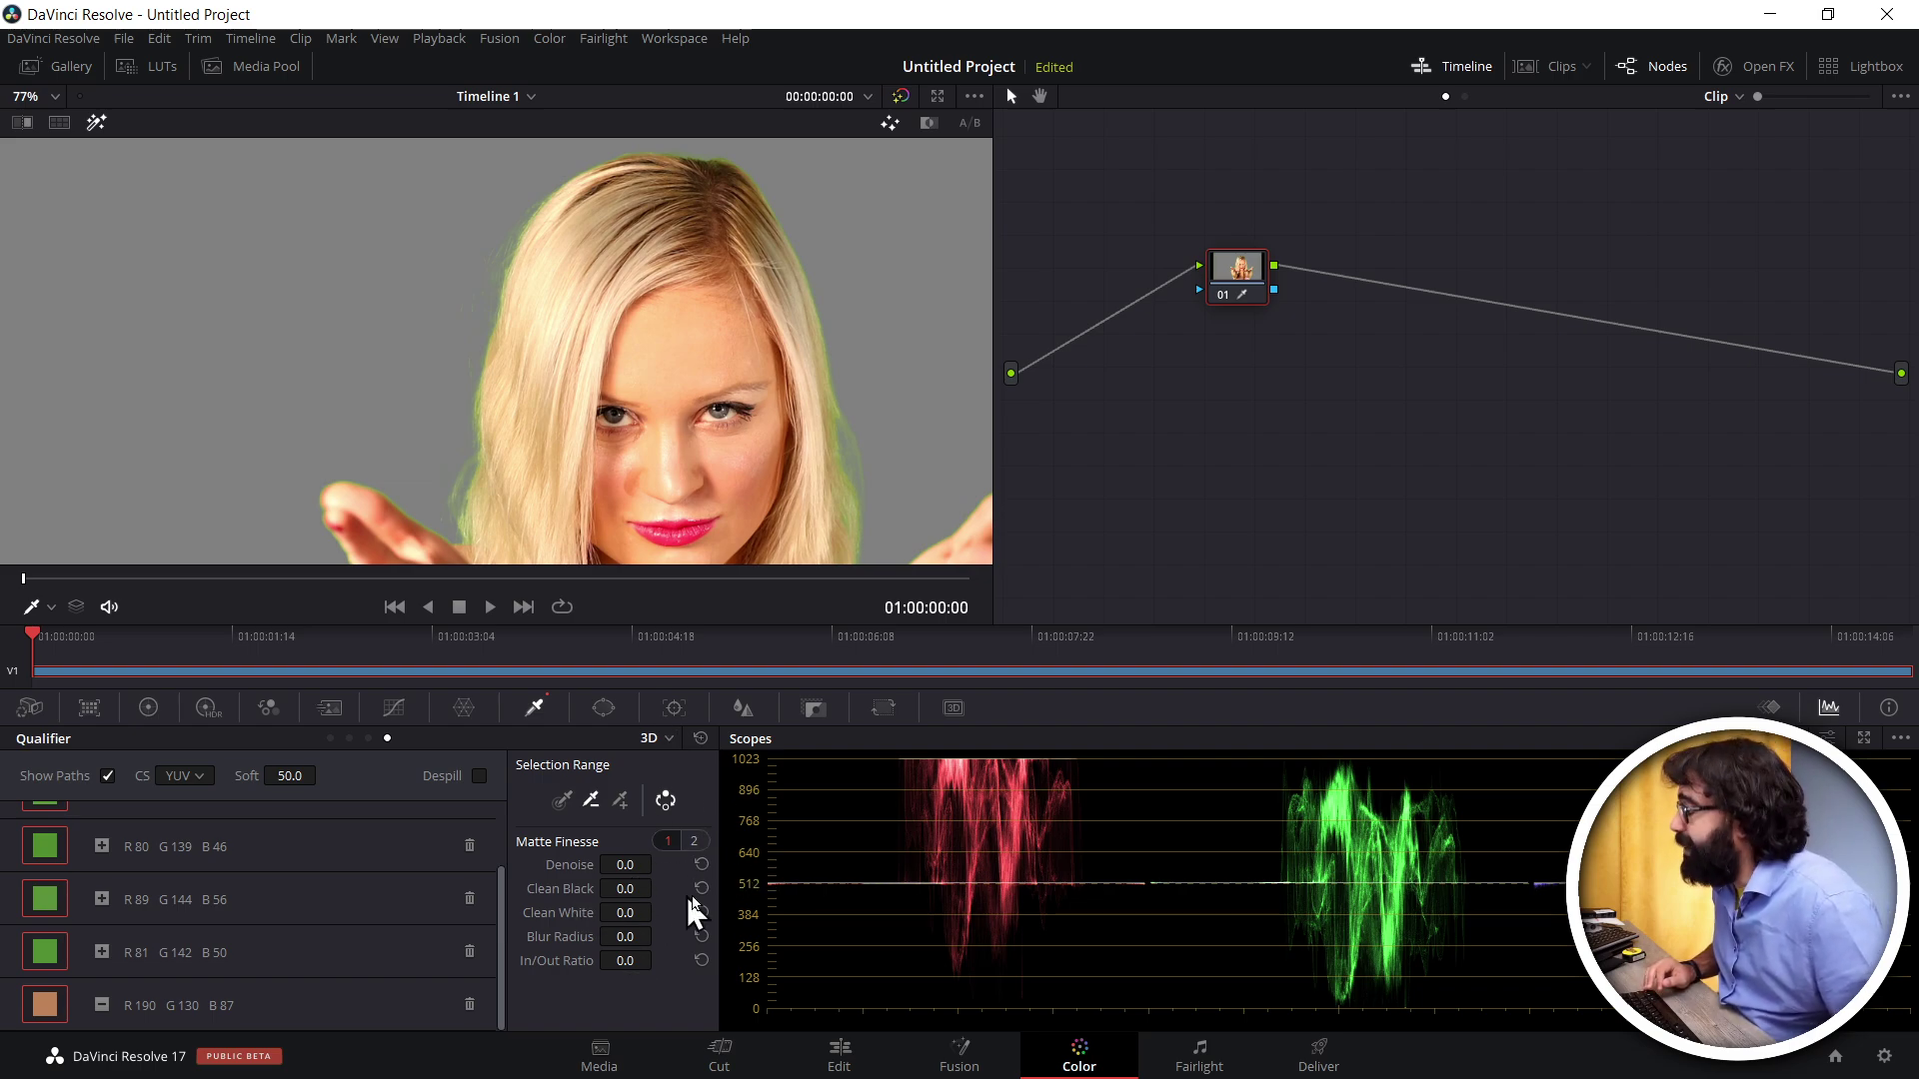
Show the key as a black-and-white matte and recentre it in the viewer
left_click(929, 124)
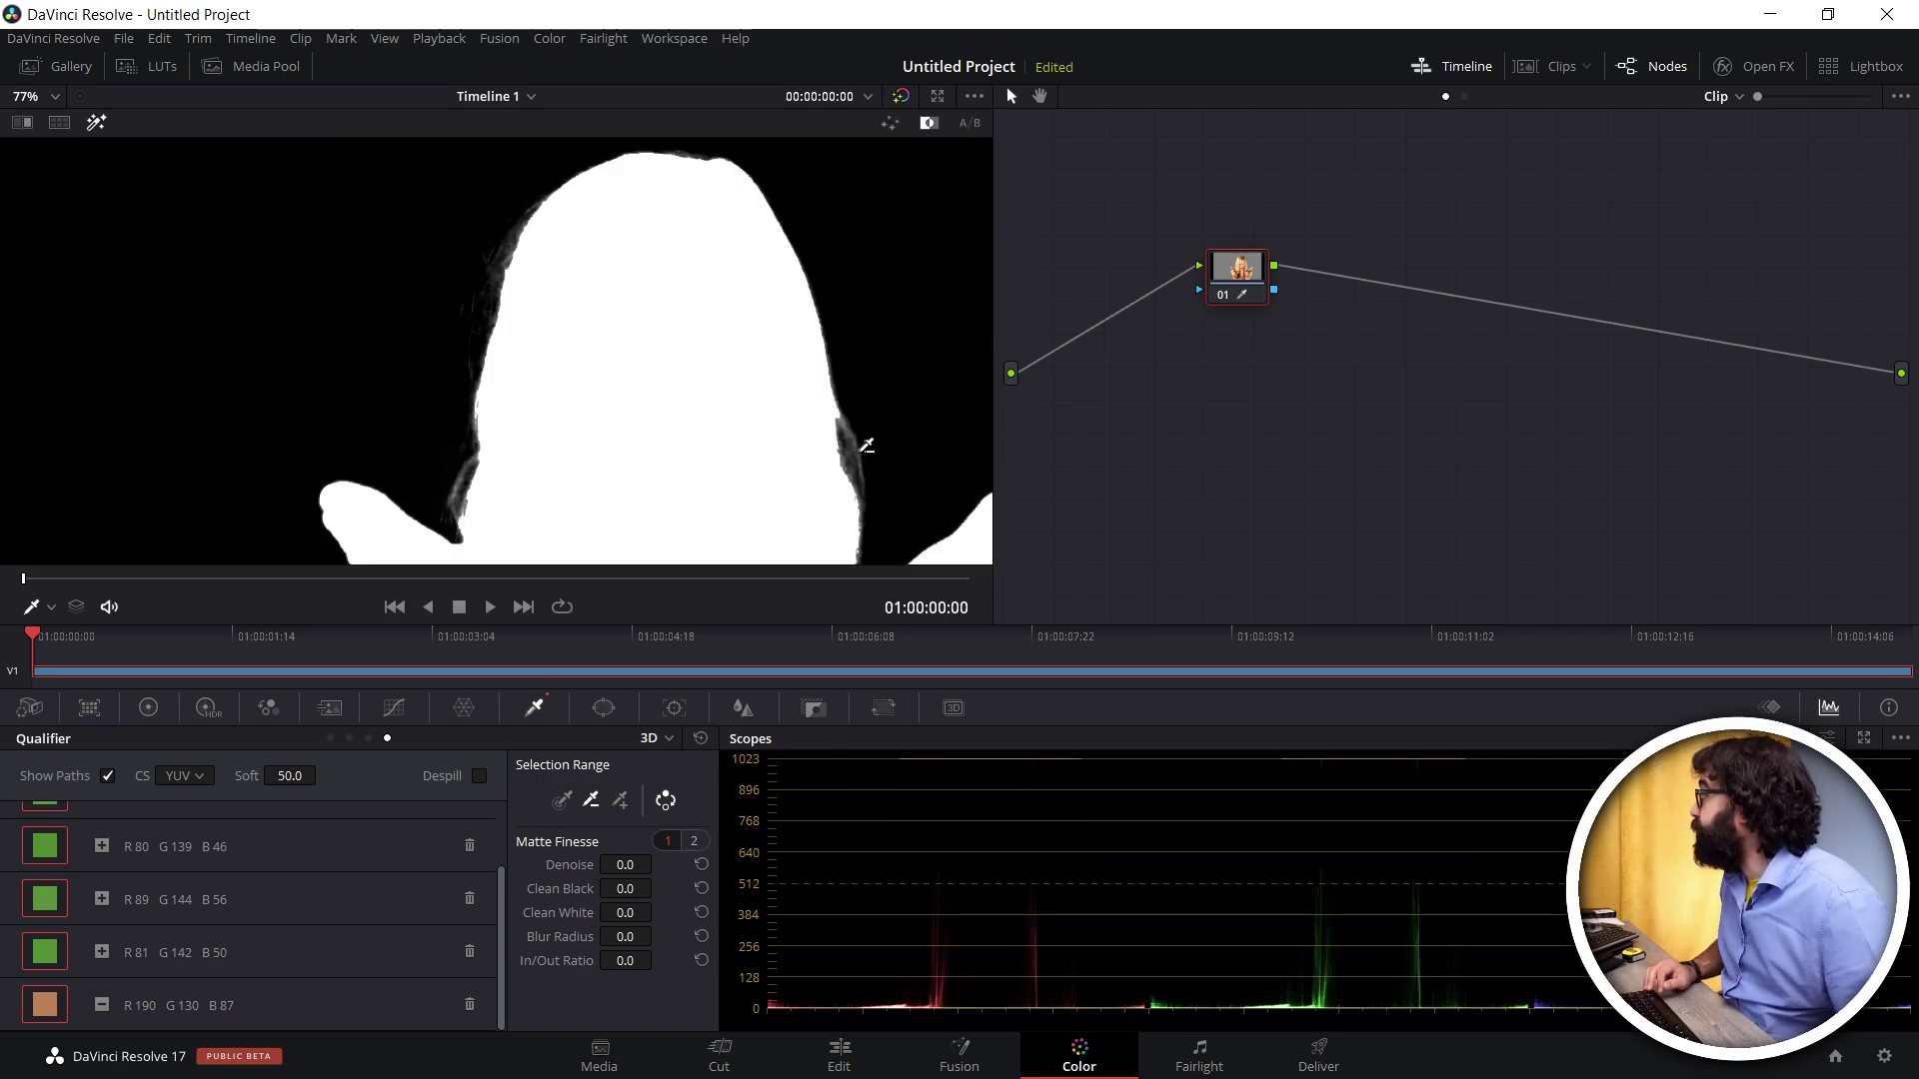
scroll(860, 425, "down", 2)
scroll(813, 446, "down", 2)
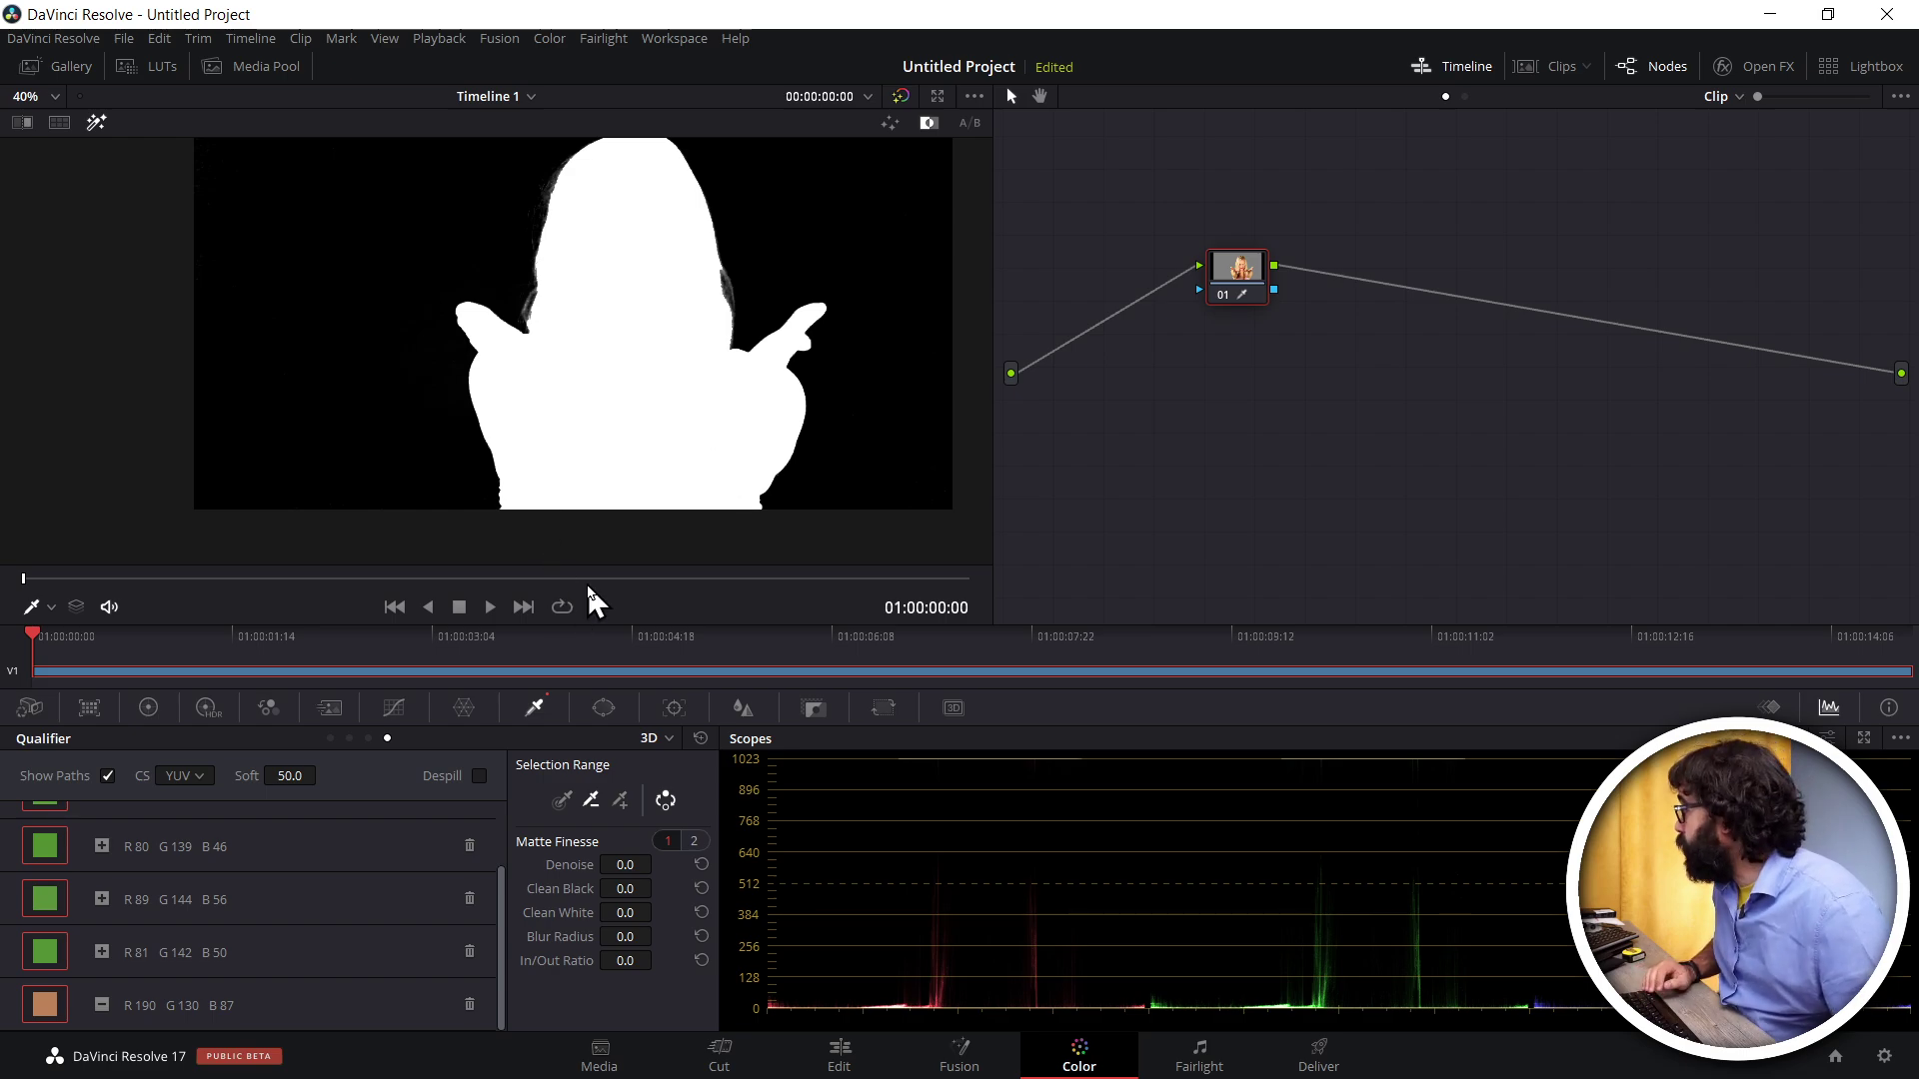
left_click_drag(559, 368, 610, 433)
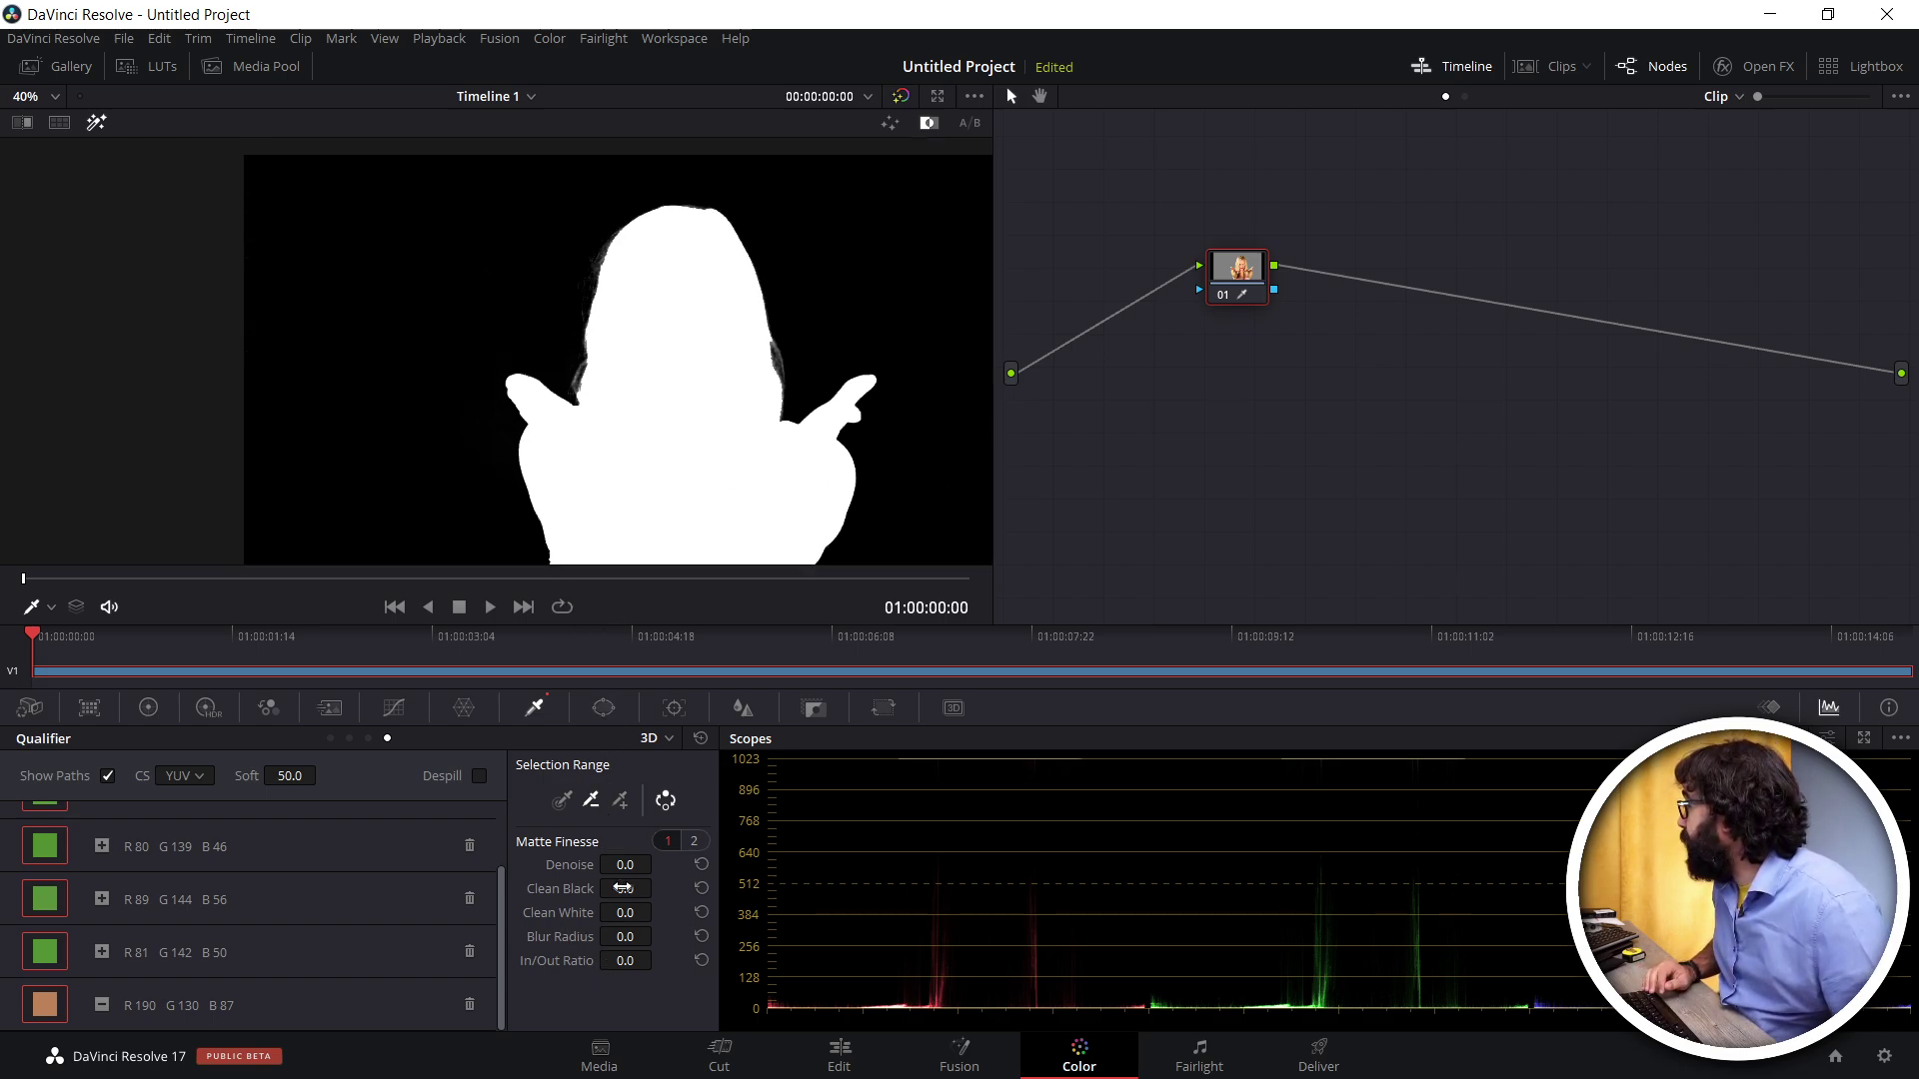
Raise Matte Finesse Clean Black to 100.0 and switch back to the normal image
left_click_drag(622, 889, 658, 888)
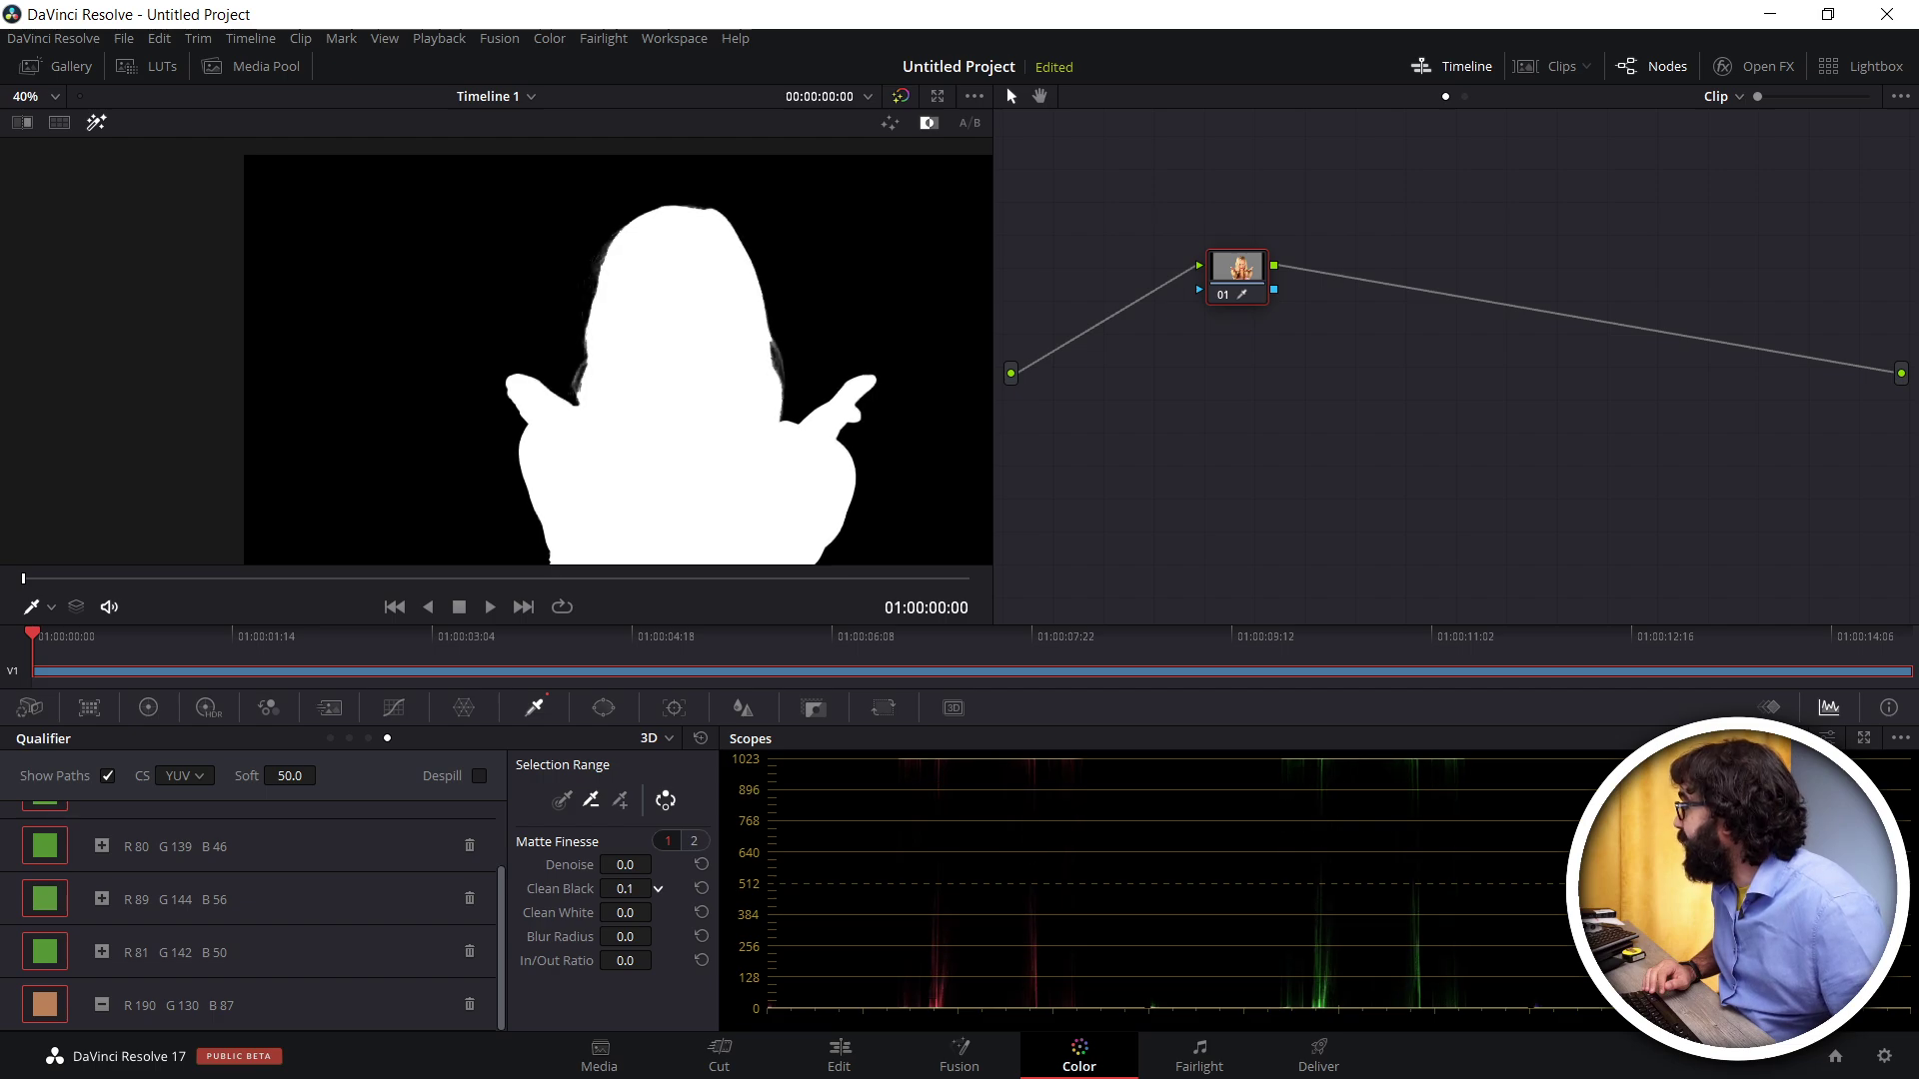
mouse_move(624, 913)
left_mouse_down()
mouse_move(658, 913)
mouse_move(639, 885)
left_mouse_up()
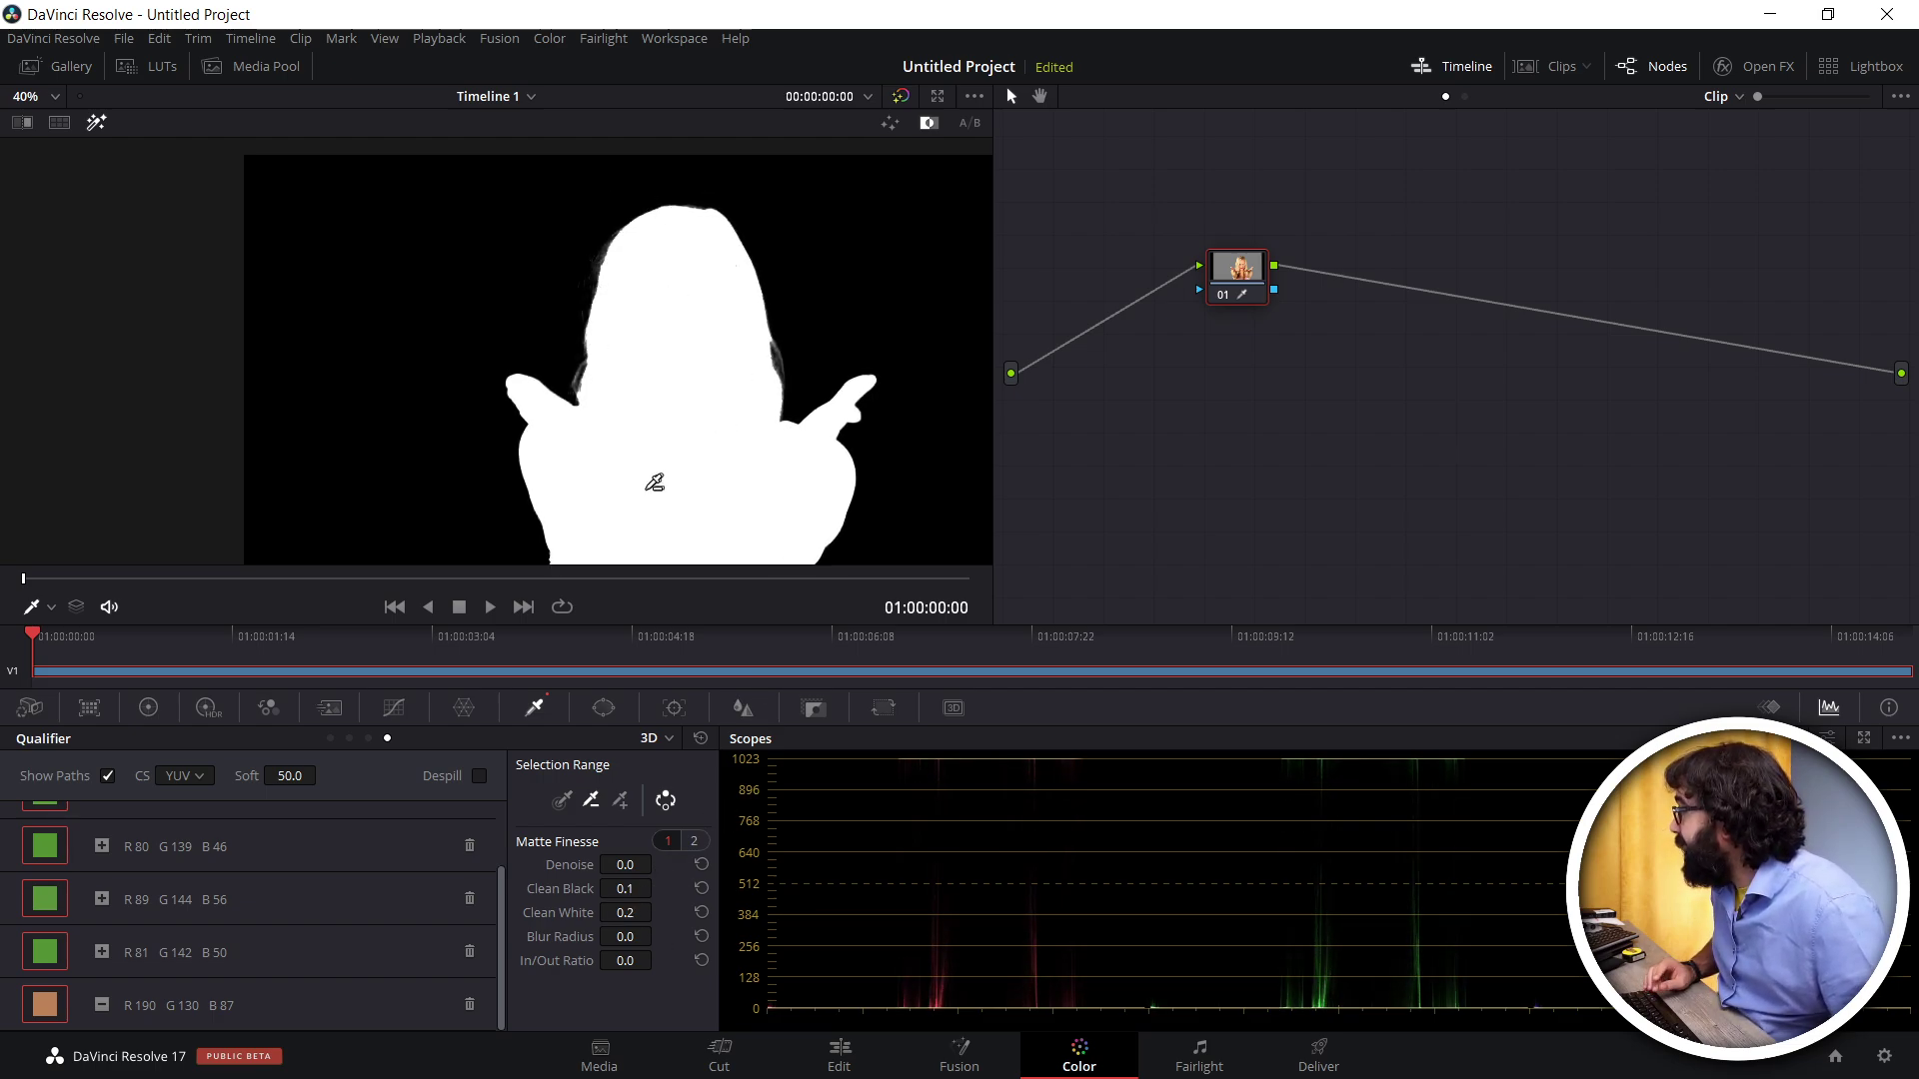
scroll(695, 376, "up", 3)
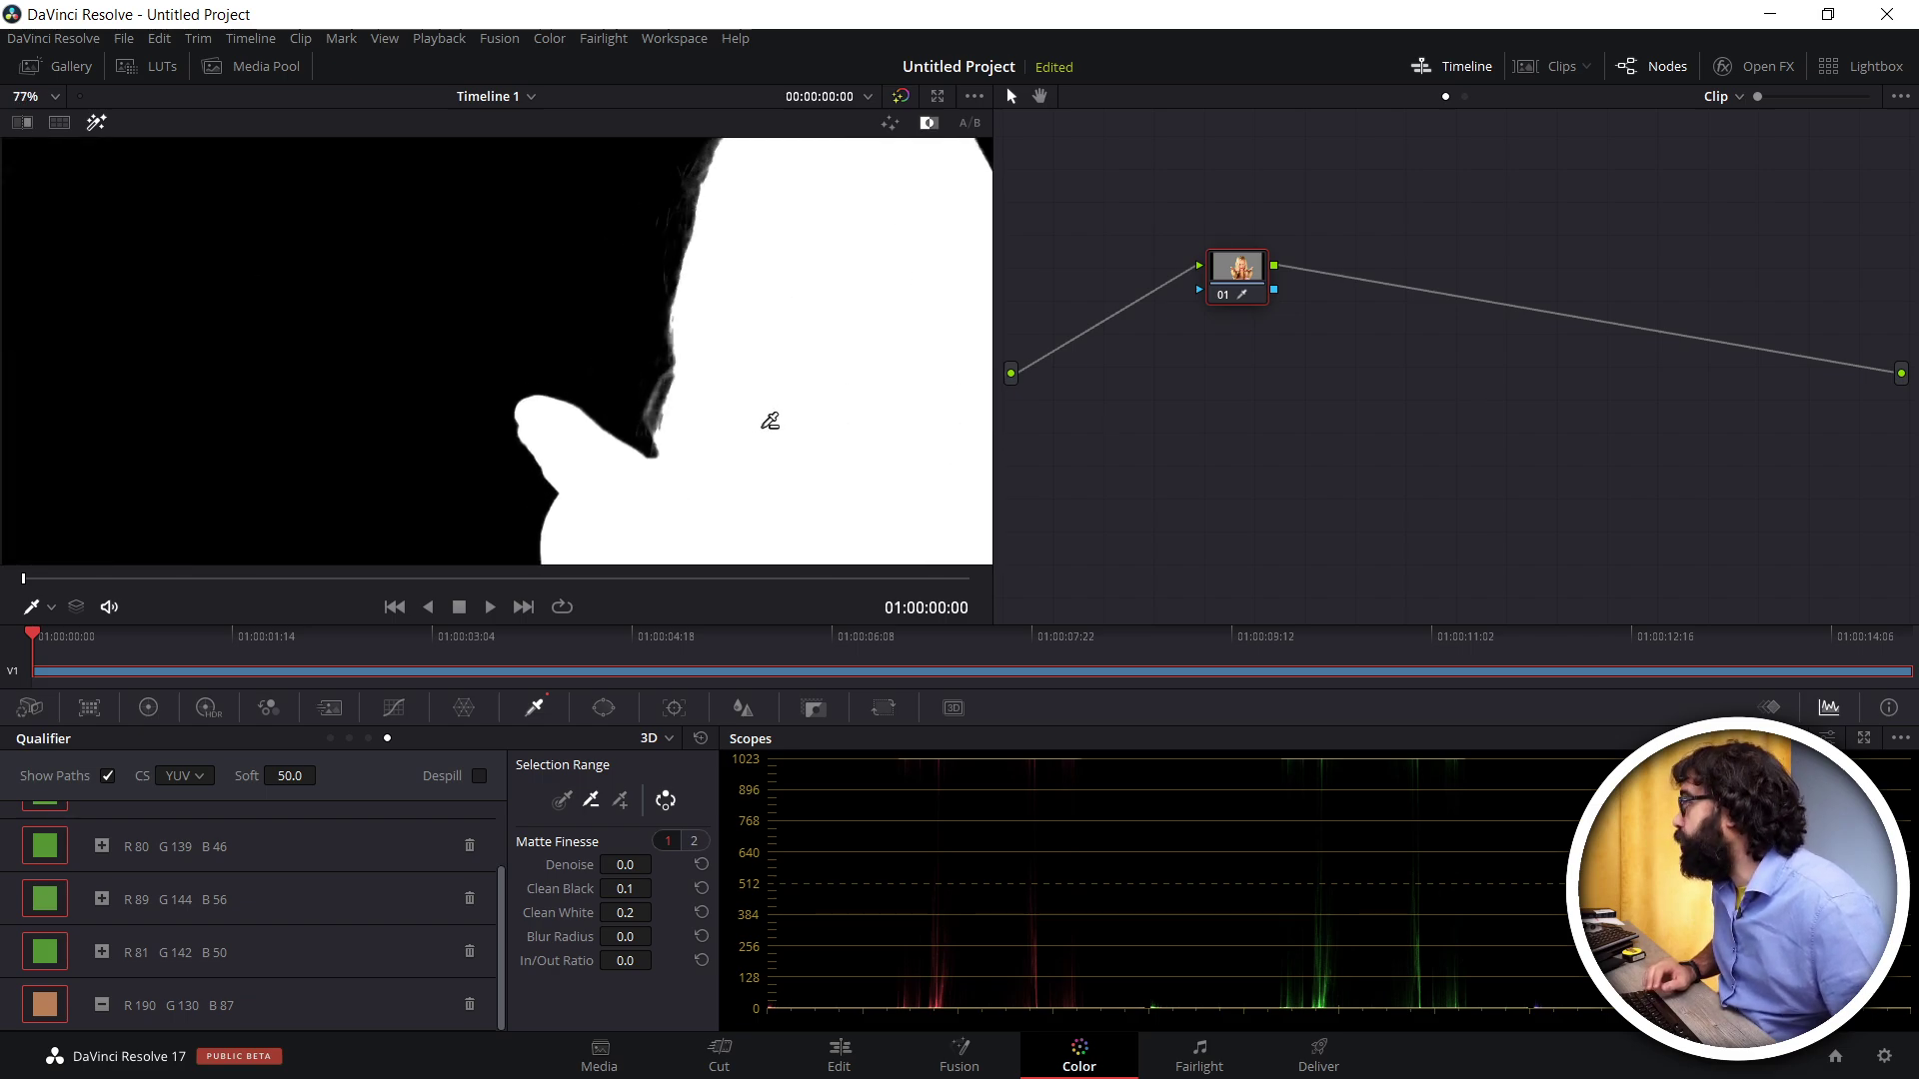
scroll(674, 414, "up", 1)
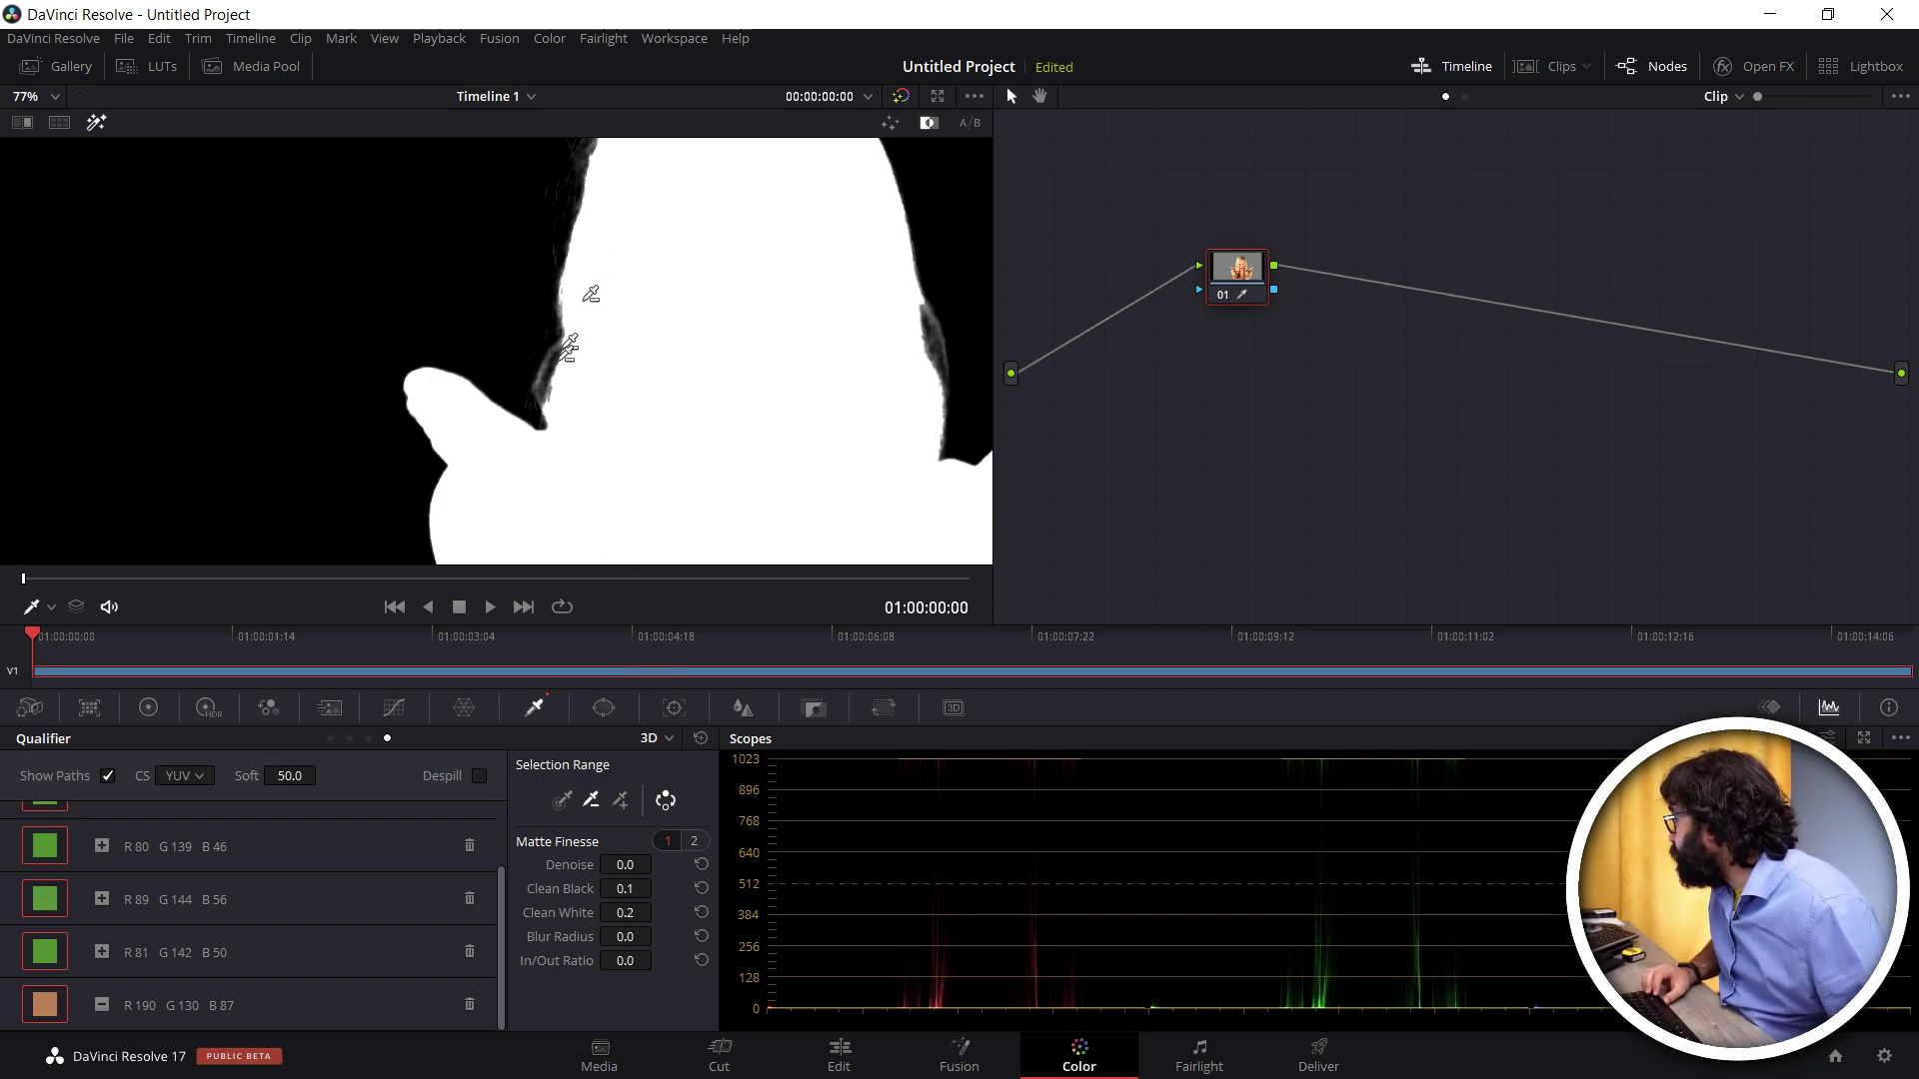
scroll(558, 430, "up", 5)
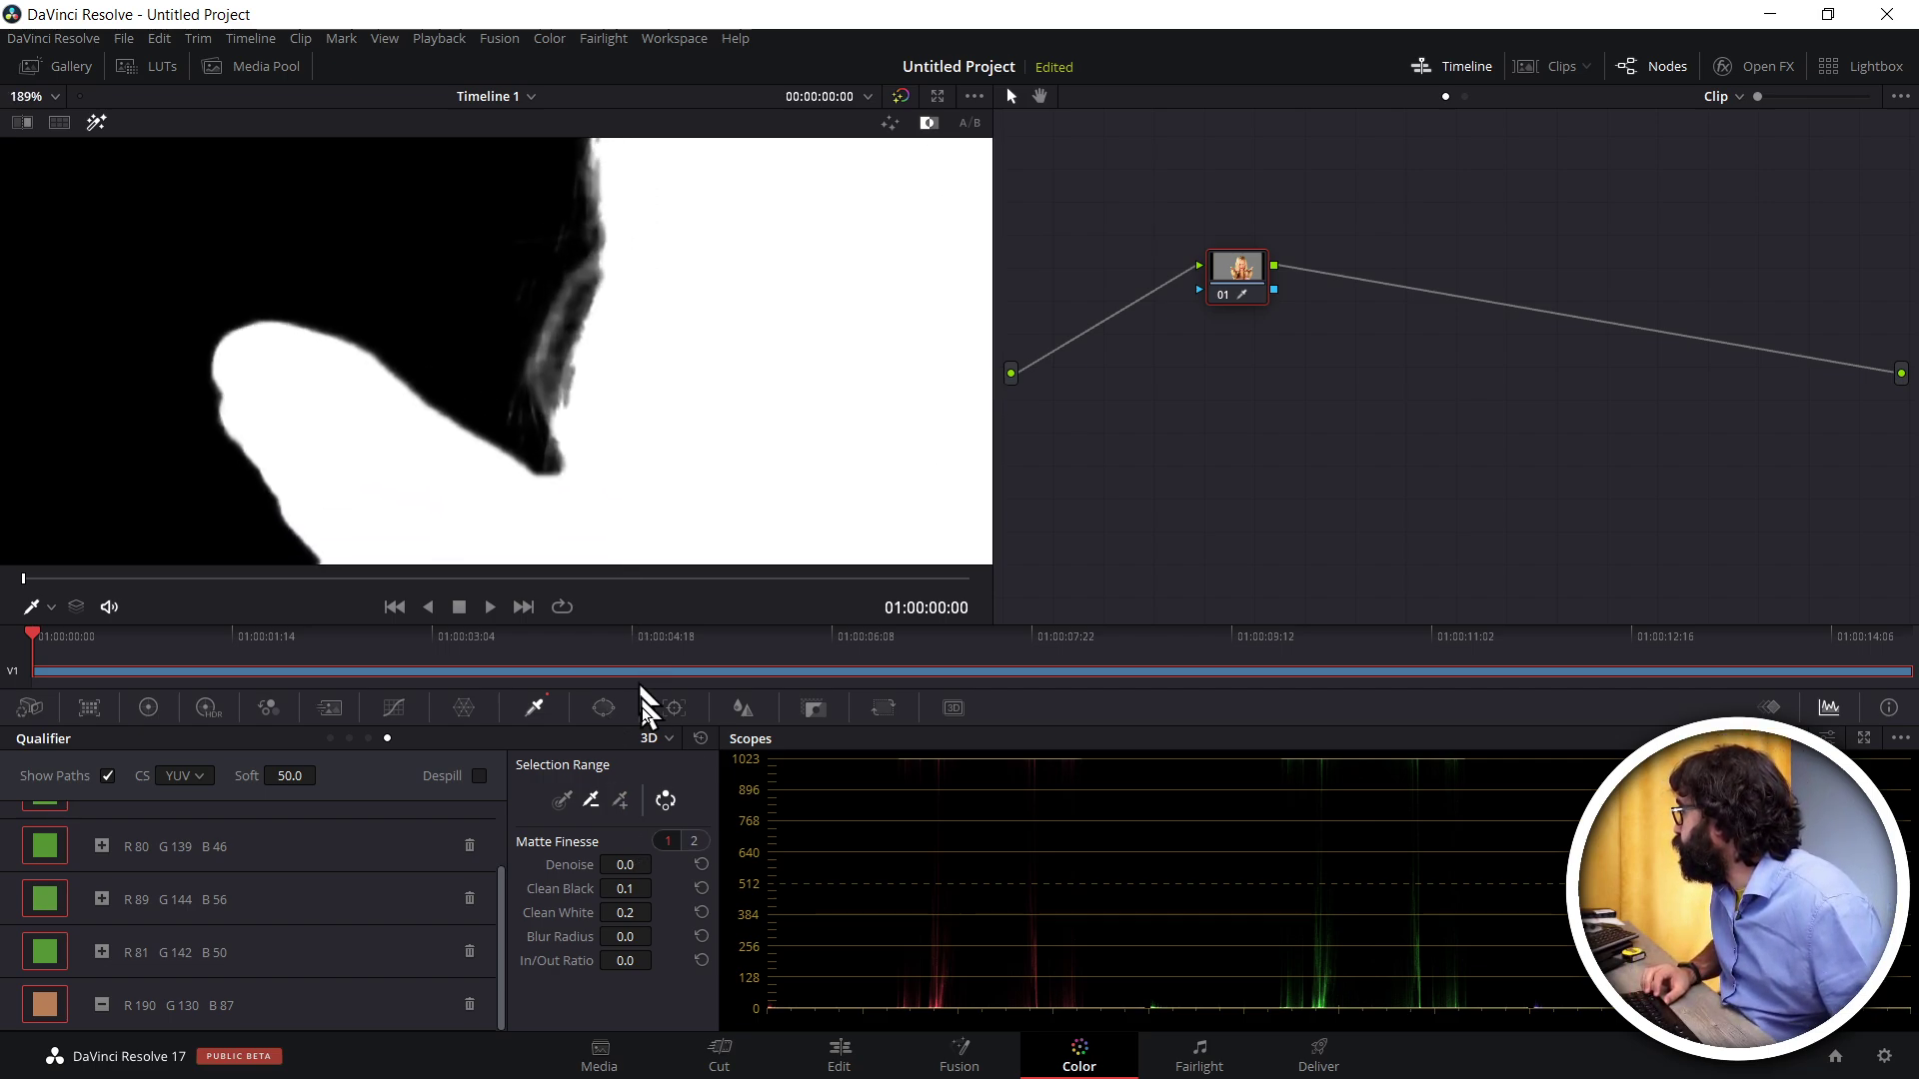
left_click_drag(627, 888, 658, 889)
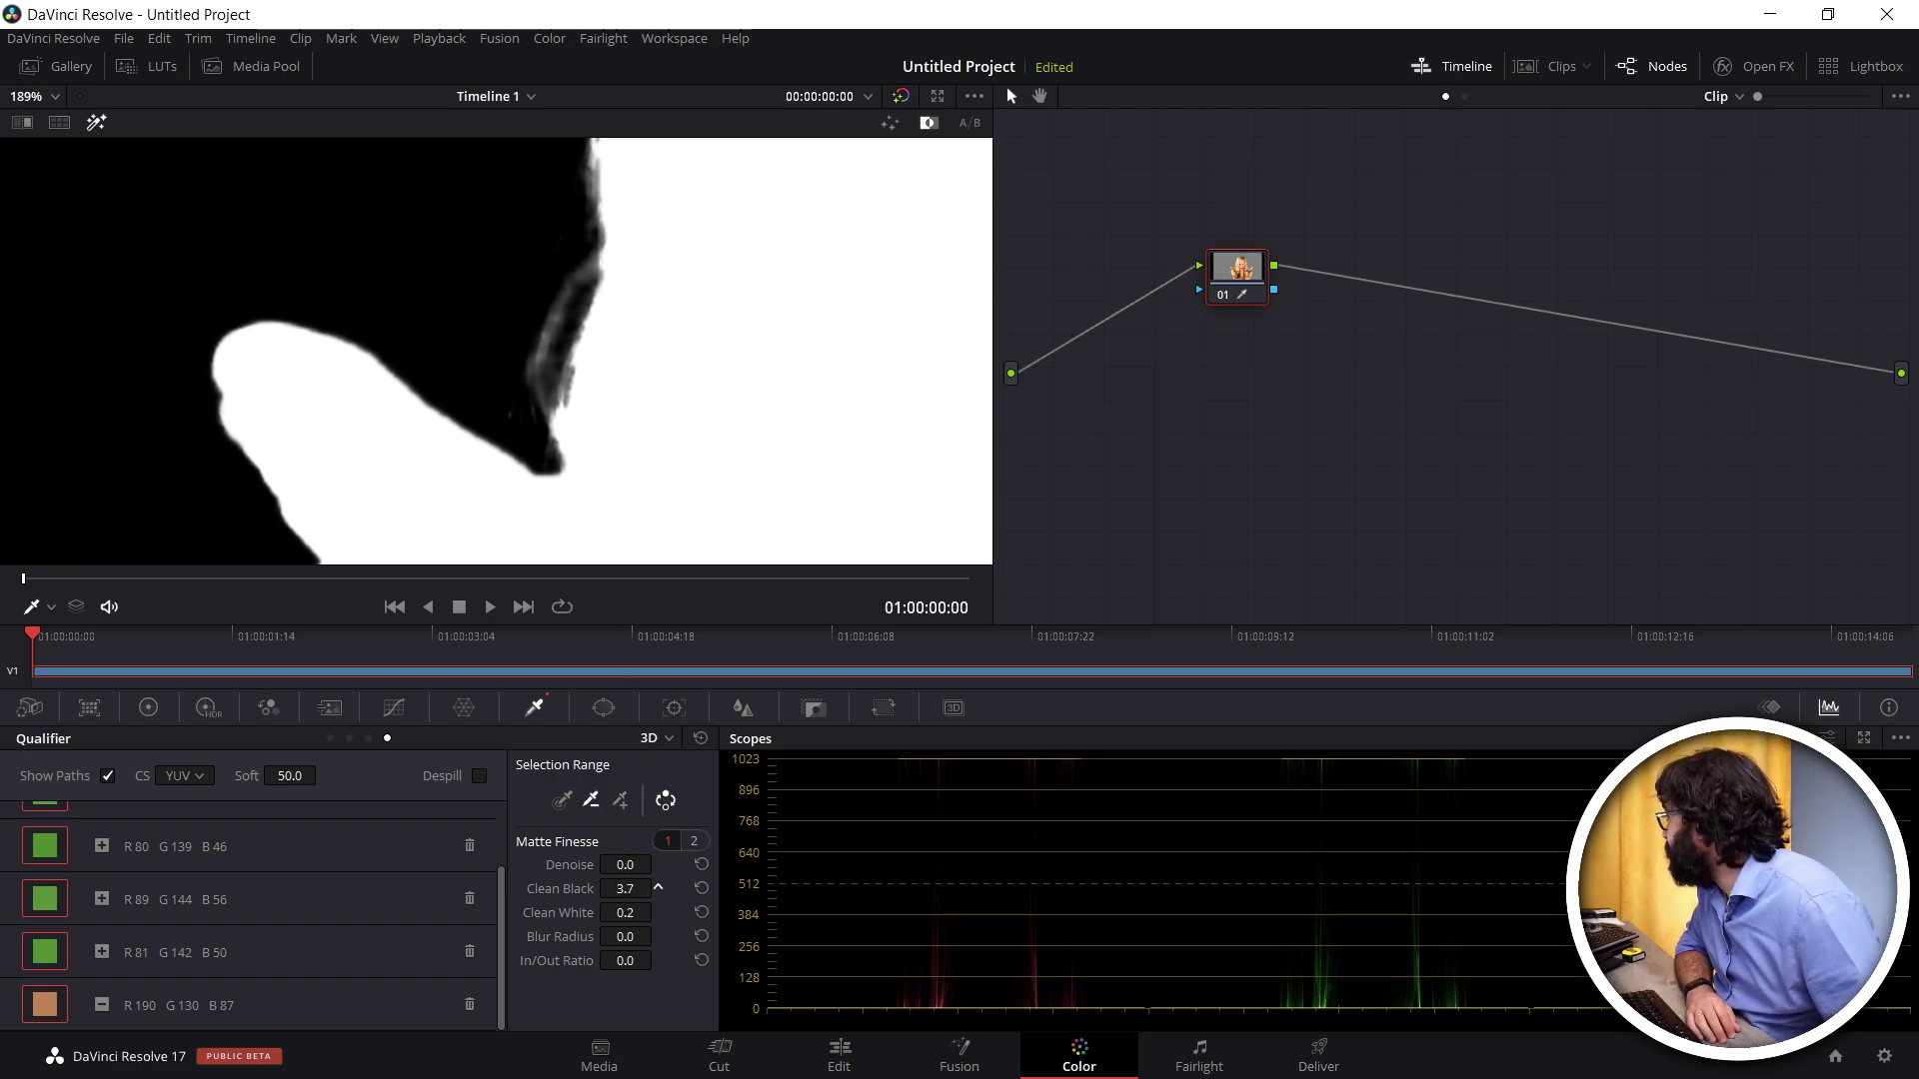
mouse_move(658, 889)
left_mouse_down()
mouse_move(632, 845)
mouse_move(658, 888)
left_mouse_up()
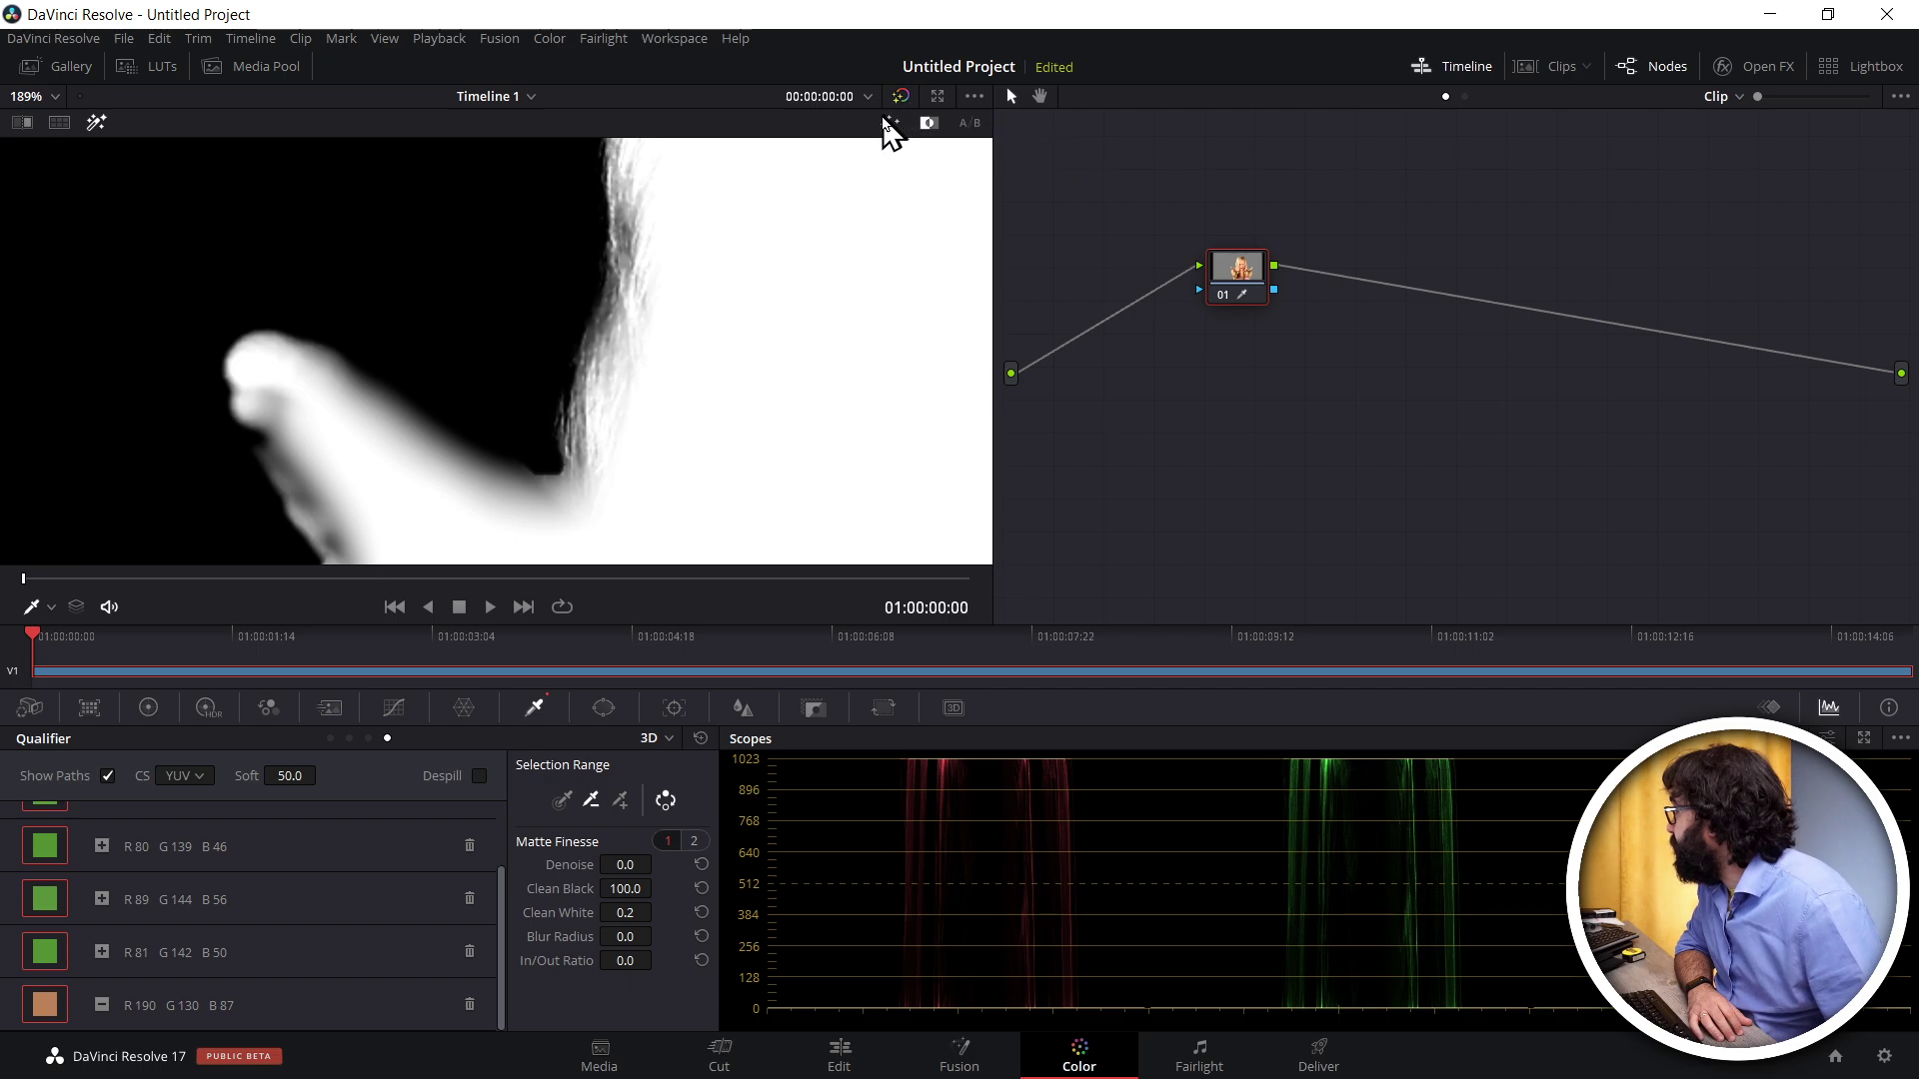
left_click(929, 121)
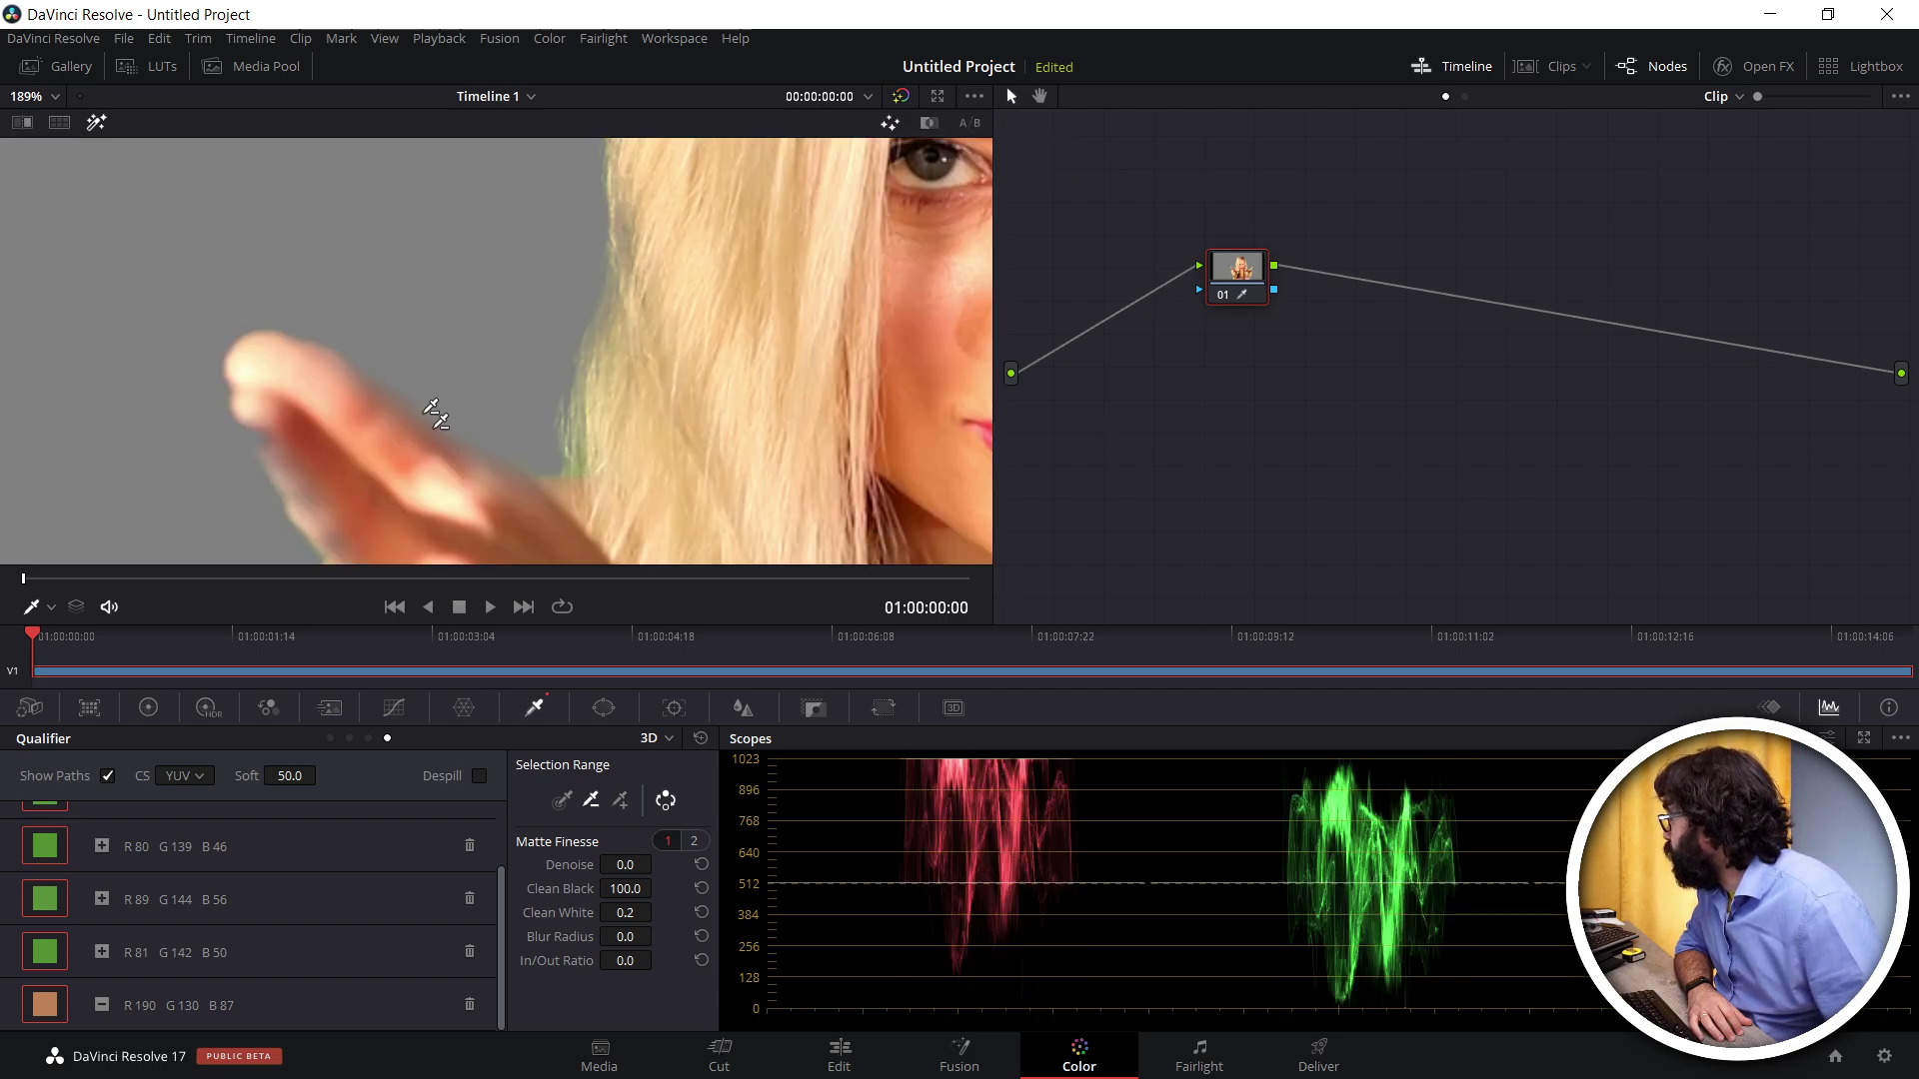
Reset Clean Black to 0.0, preview a higher Clean White on the matte, then return Clean White to 0.0
left_click_drag(624, 888, 559, 889)
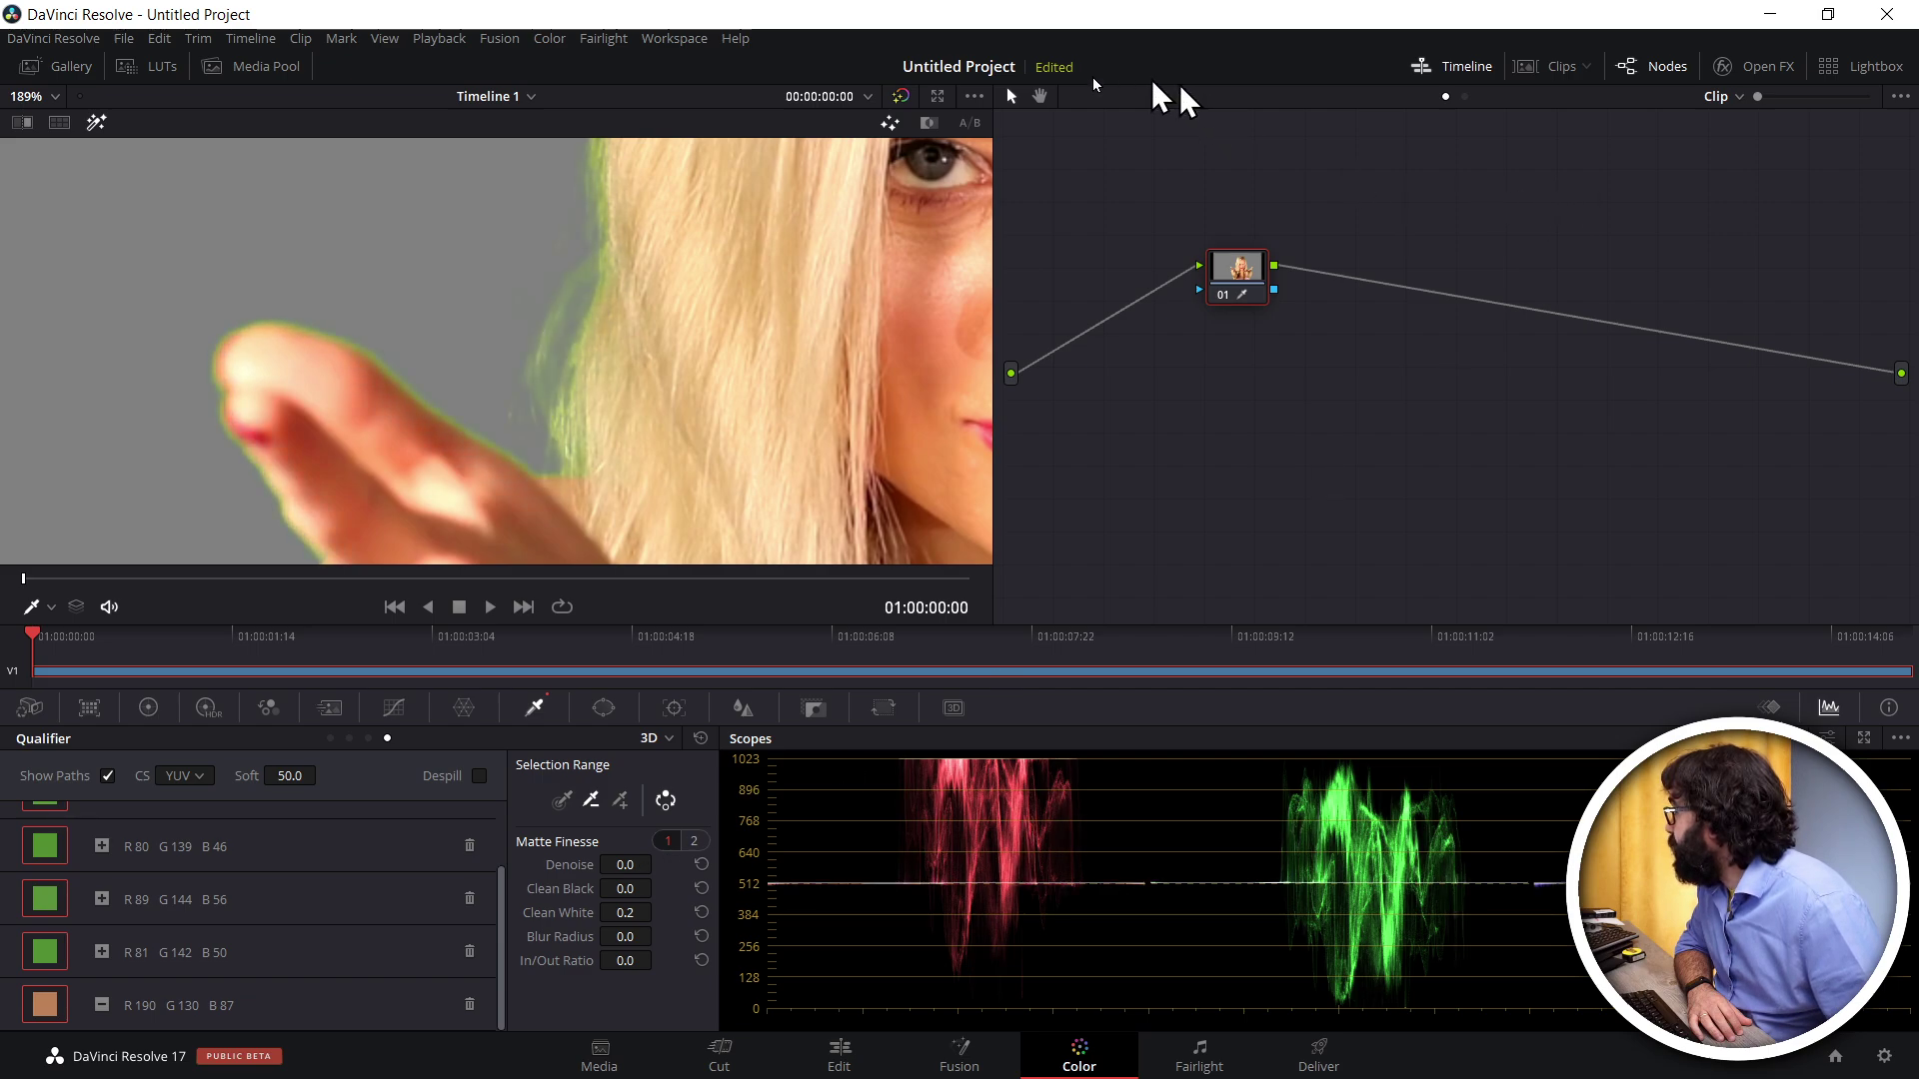
left_click(927, 123)
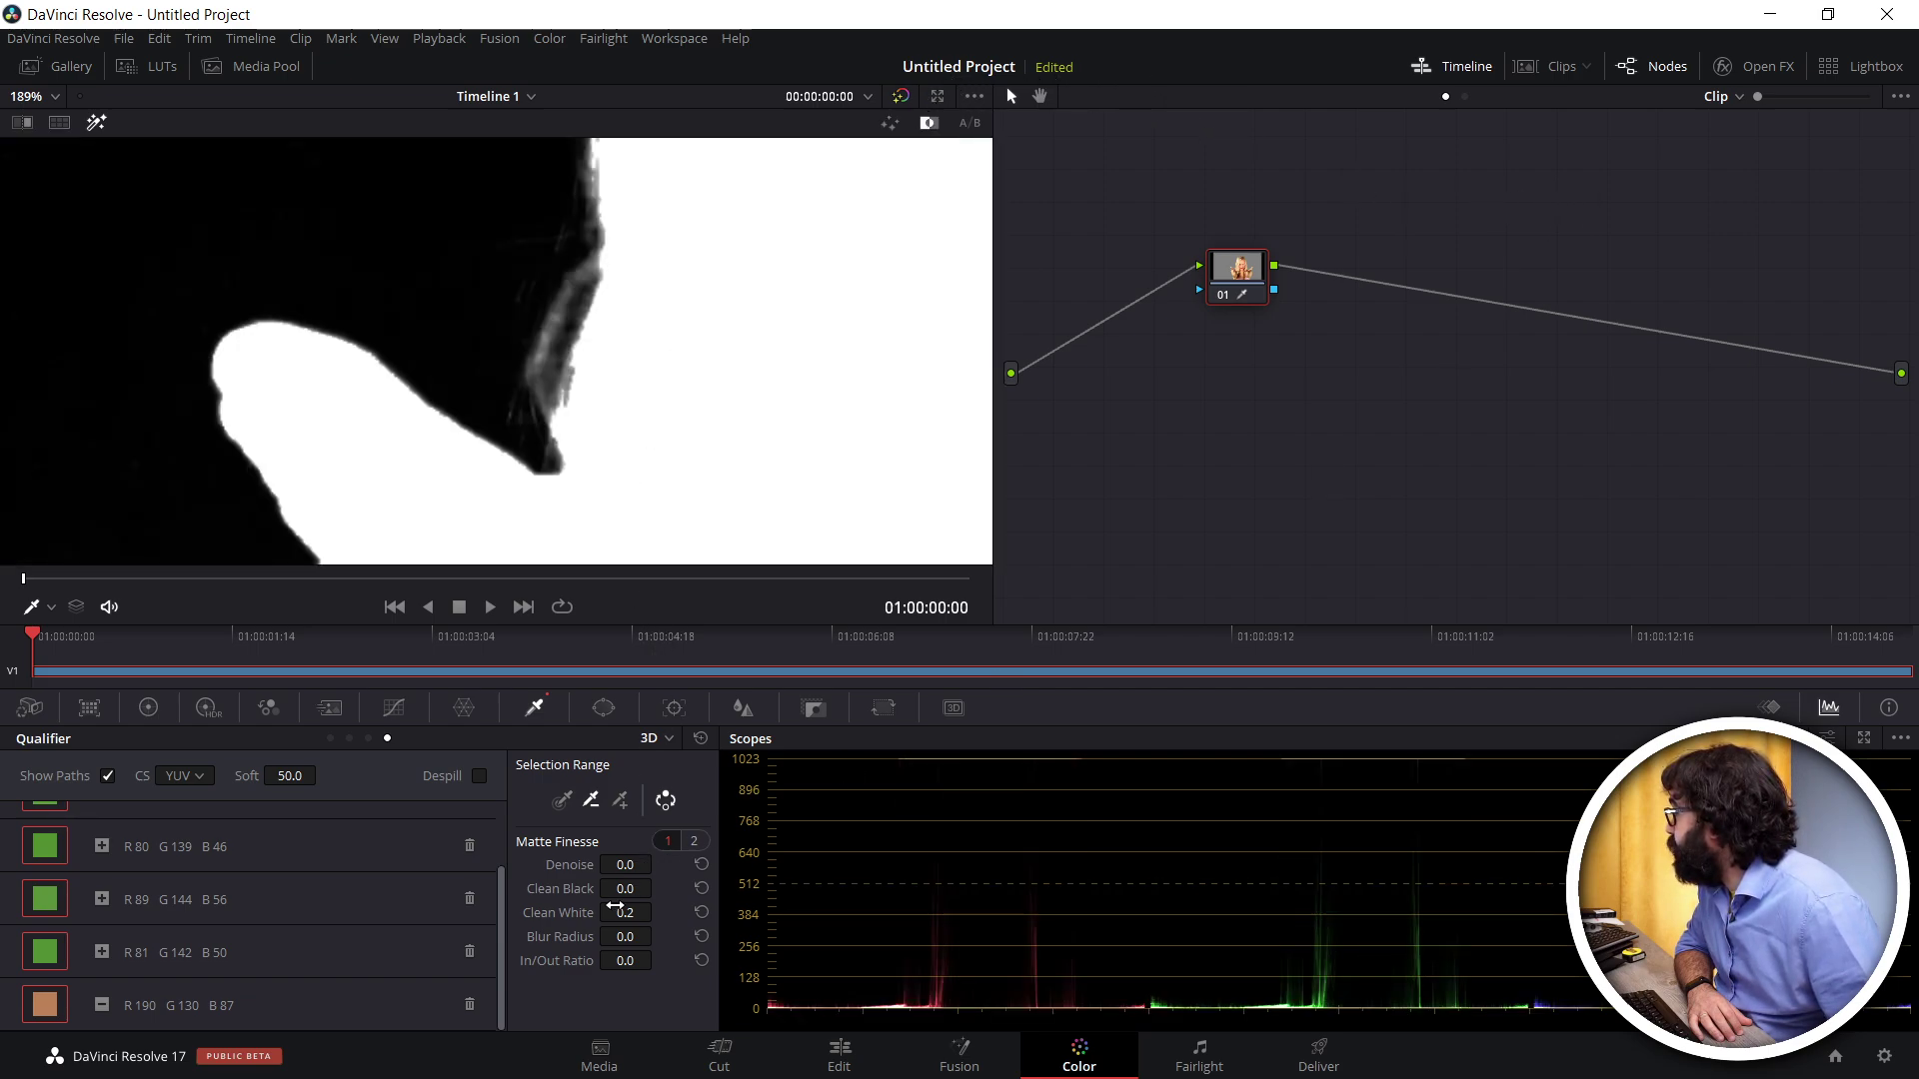
mouse_move(625, 912)
left_mouse_down()
mouse_move(700, 912)
mouse_move(659, 912)
left_mouse_up()
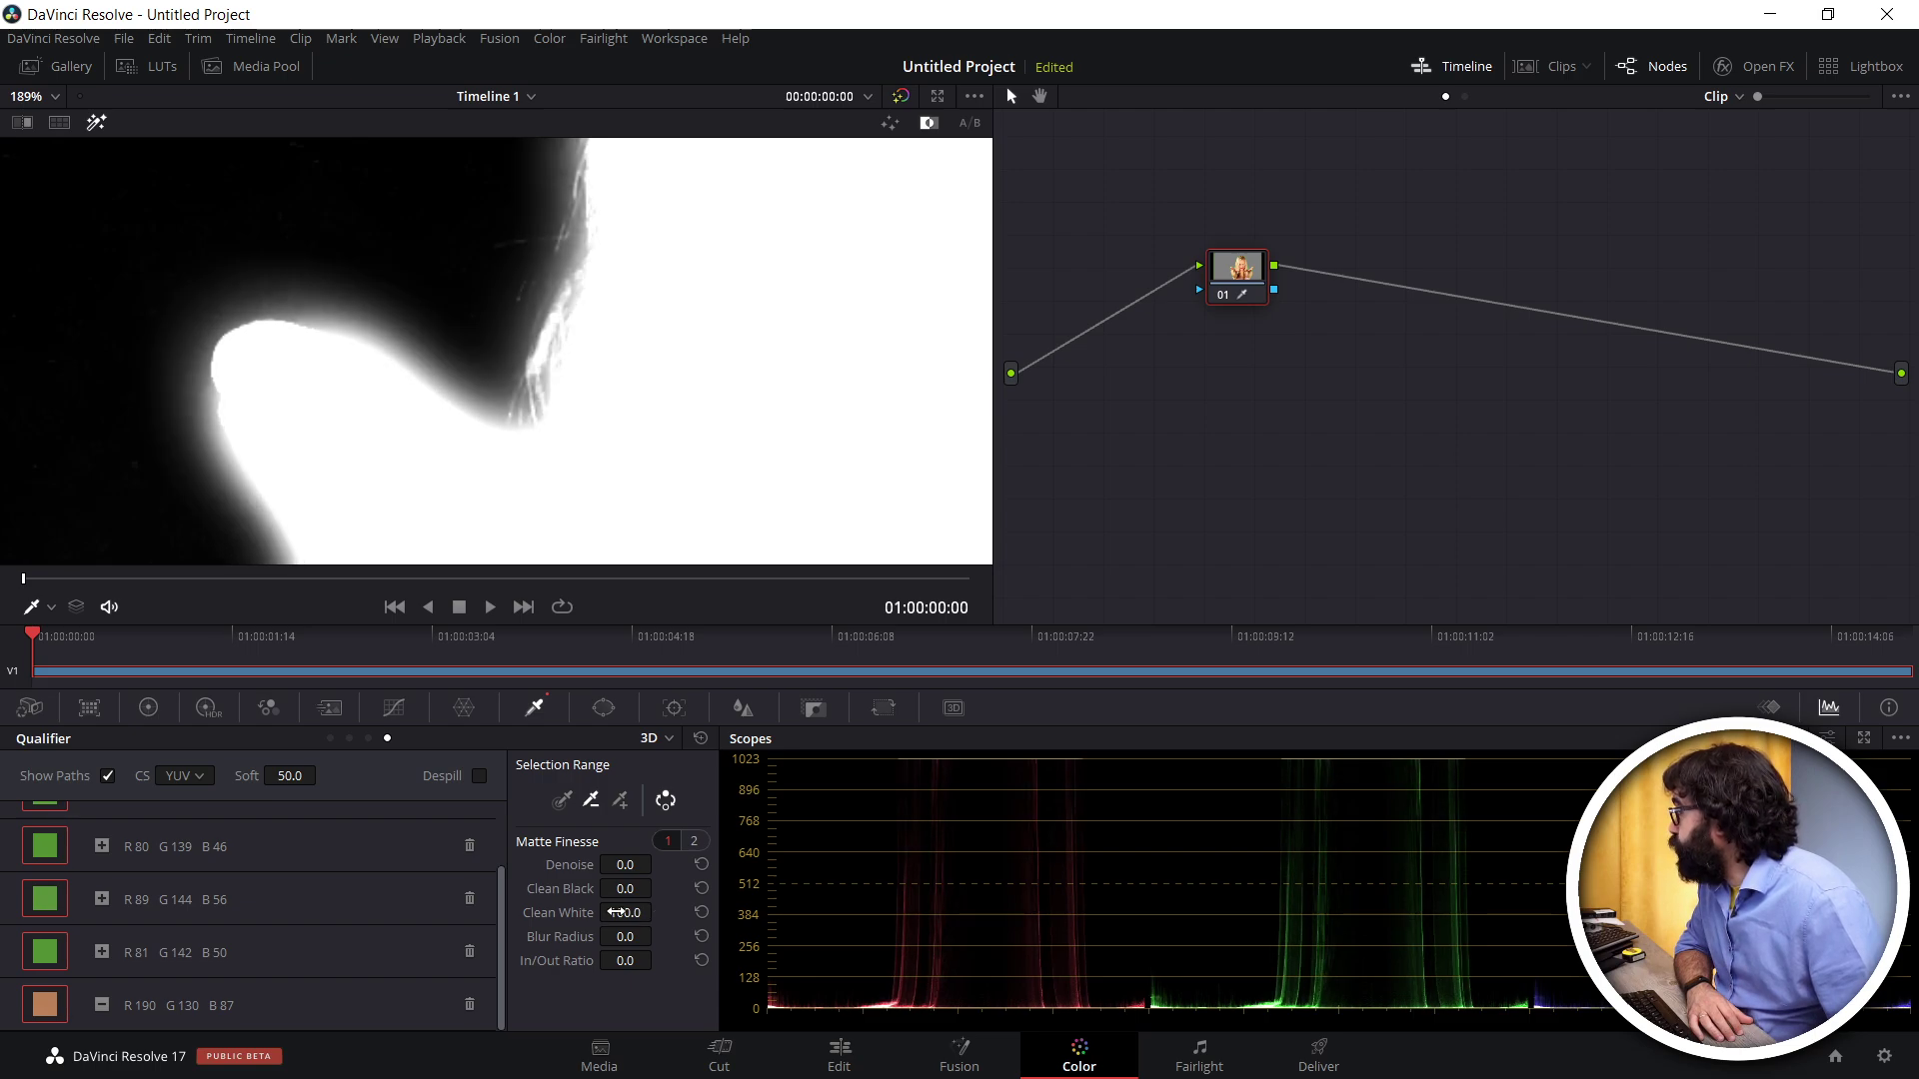
left_click(889, 122)
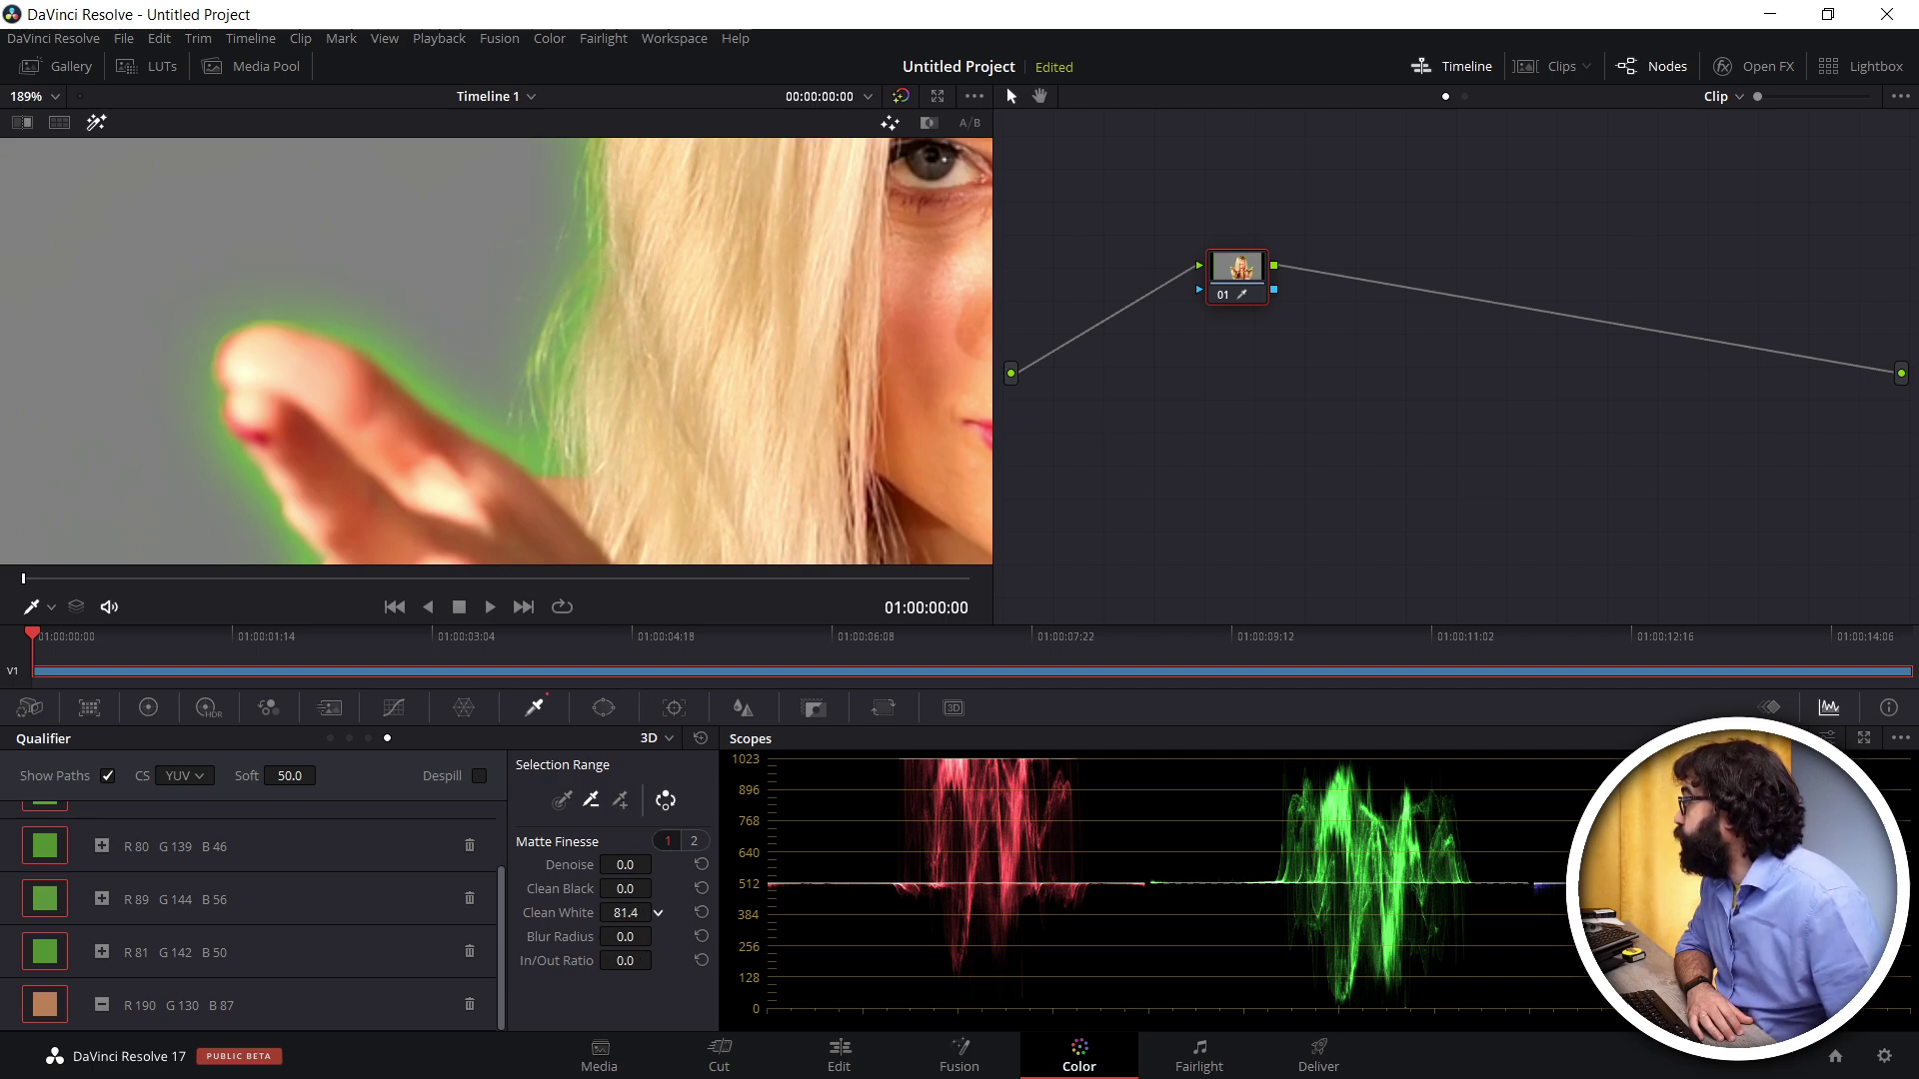
left_click_drag(626, 912, 560, 913)
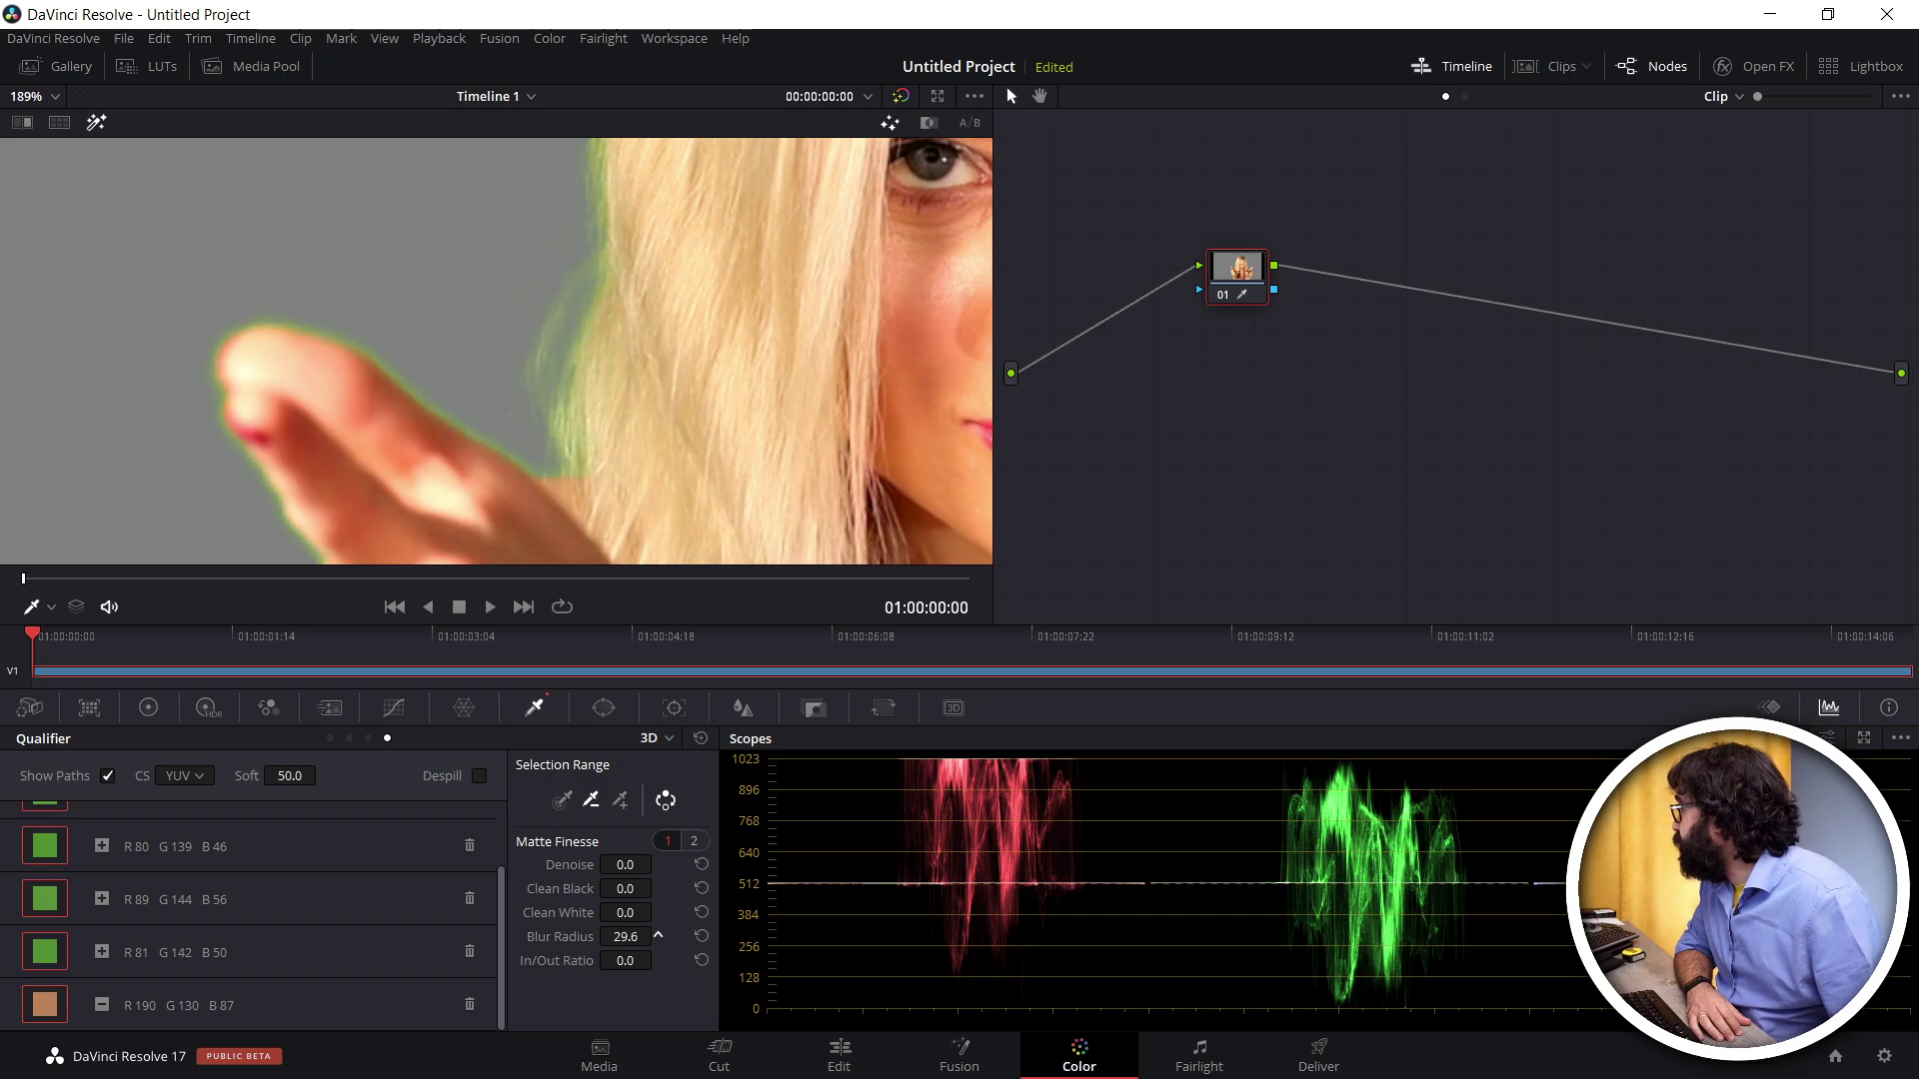
Test Blur Radius values on the key edge, up to about 280, then reduce it again
left_click_drag(626, 936, 546, 937)
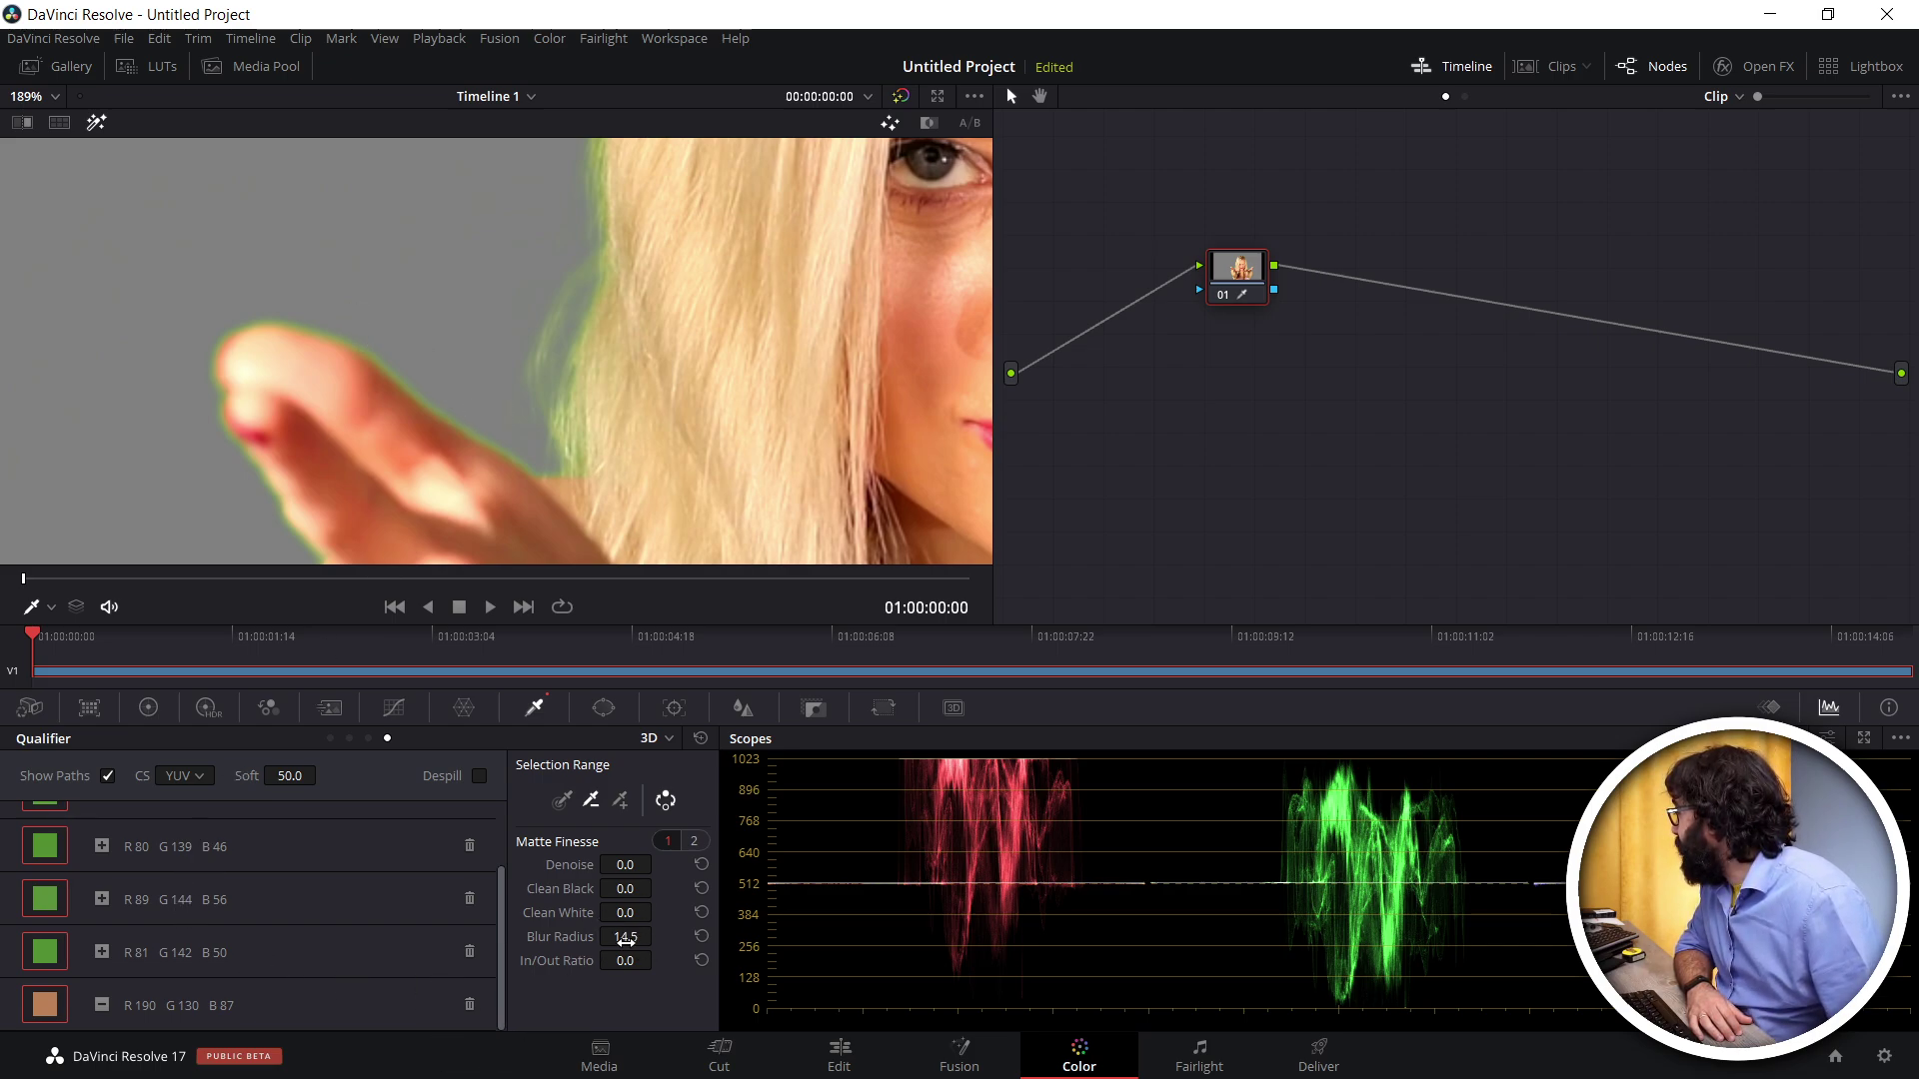
left_click_drag(625, 937, 700, 936)
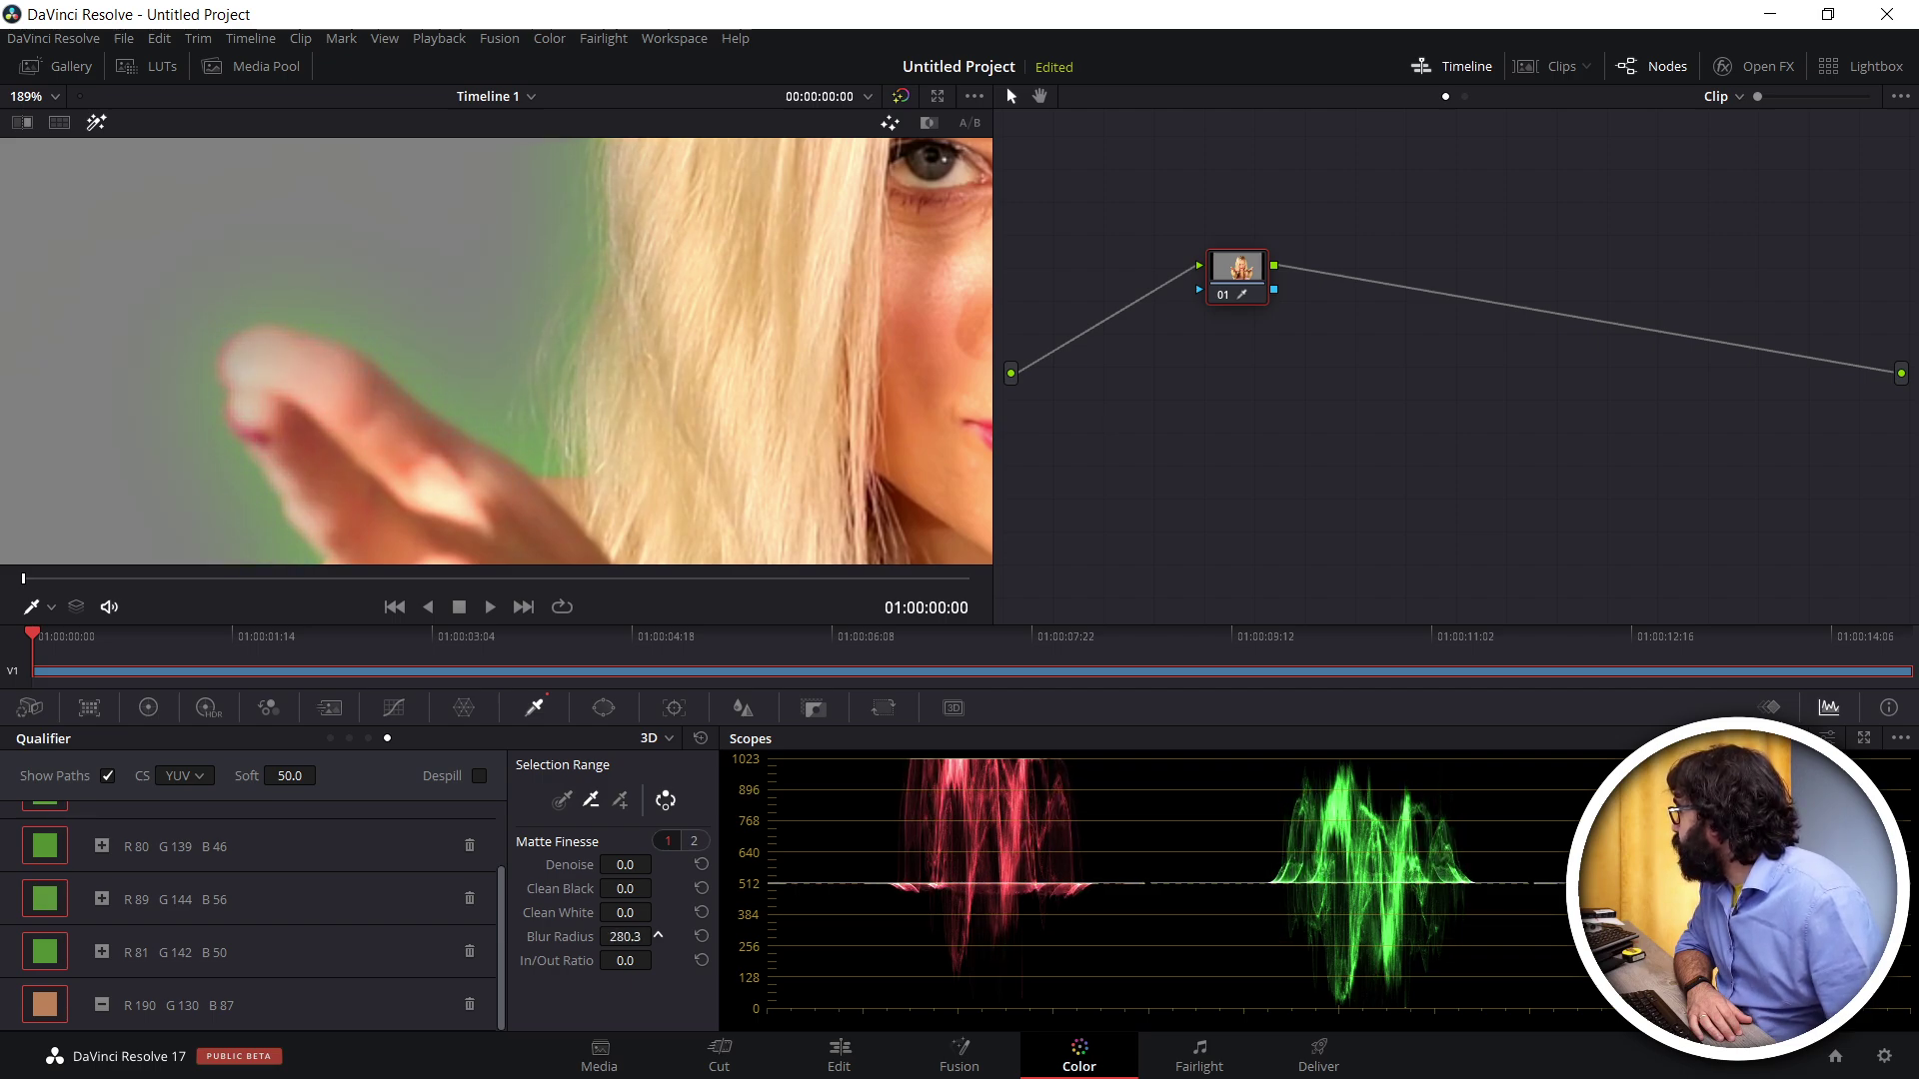
left_click_drag(658, 937, 660, 937)
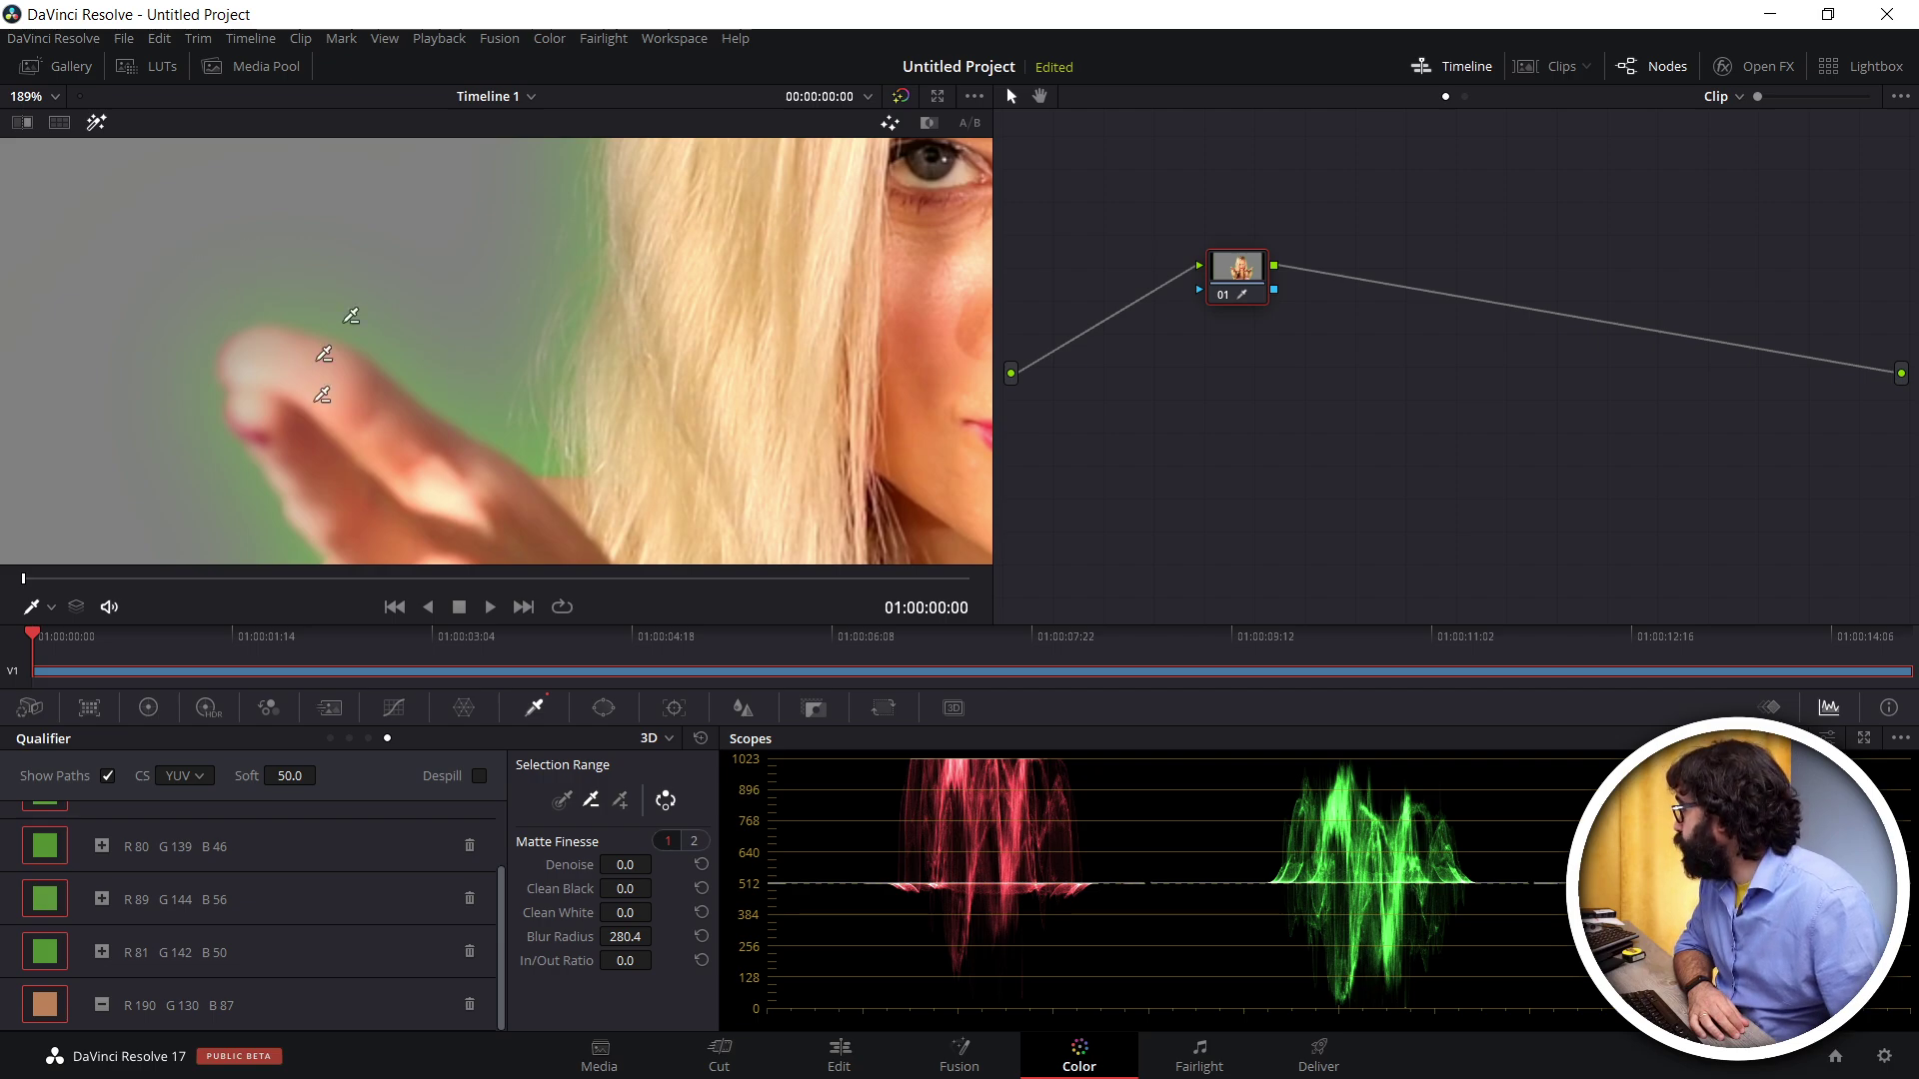
left_click_drag(625, 936, 560, 937)
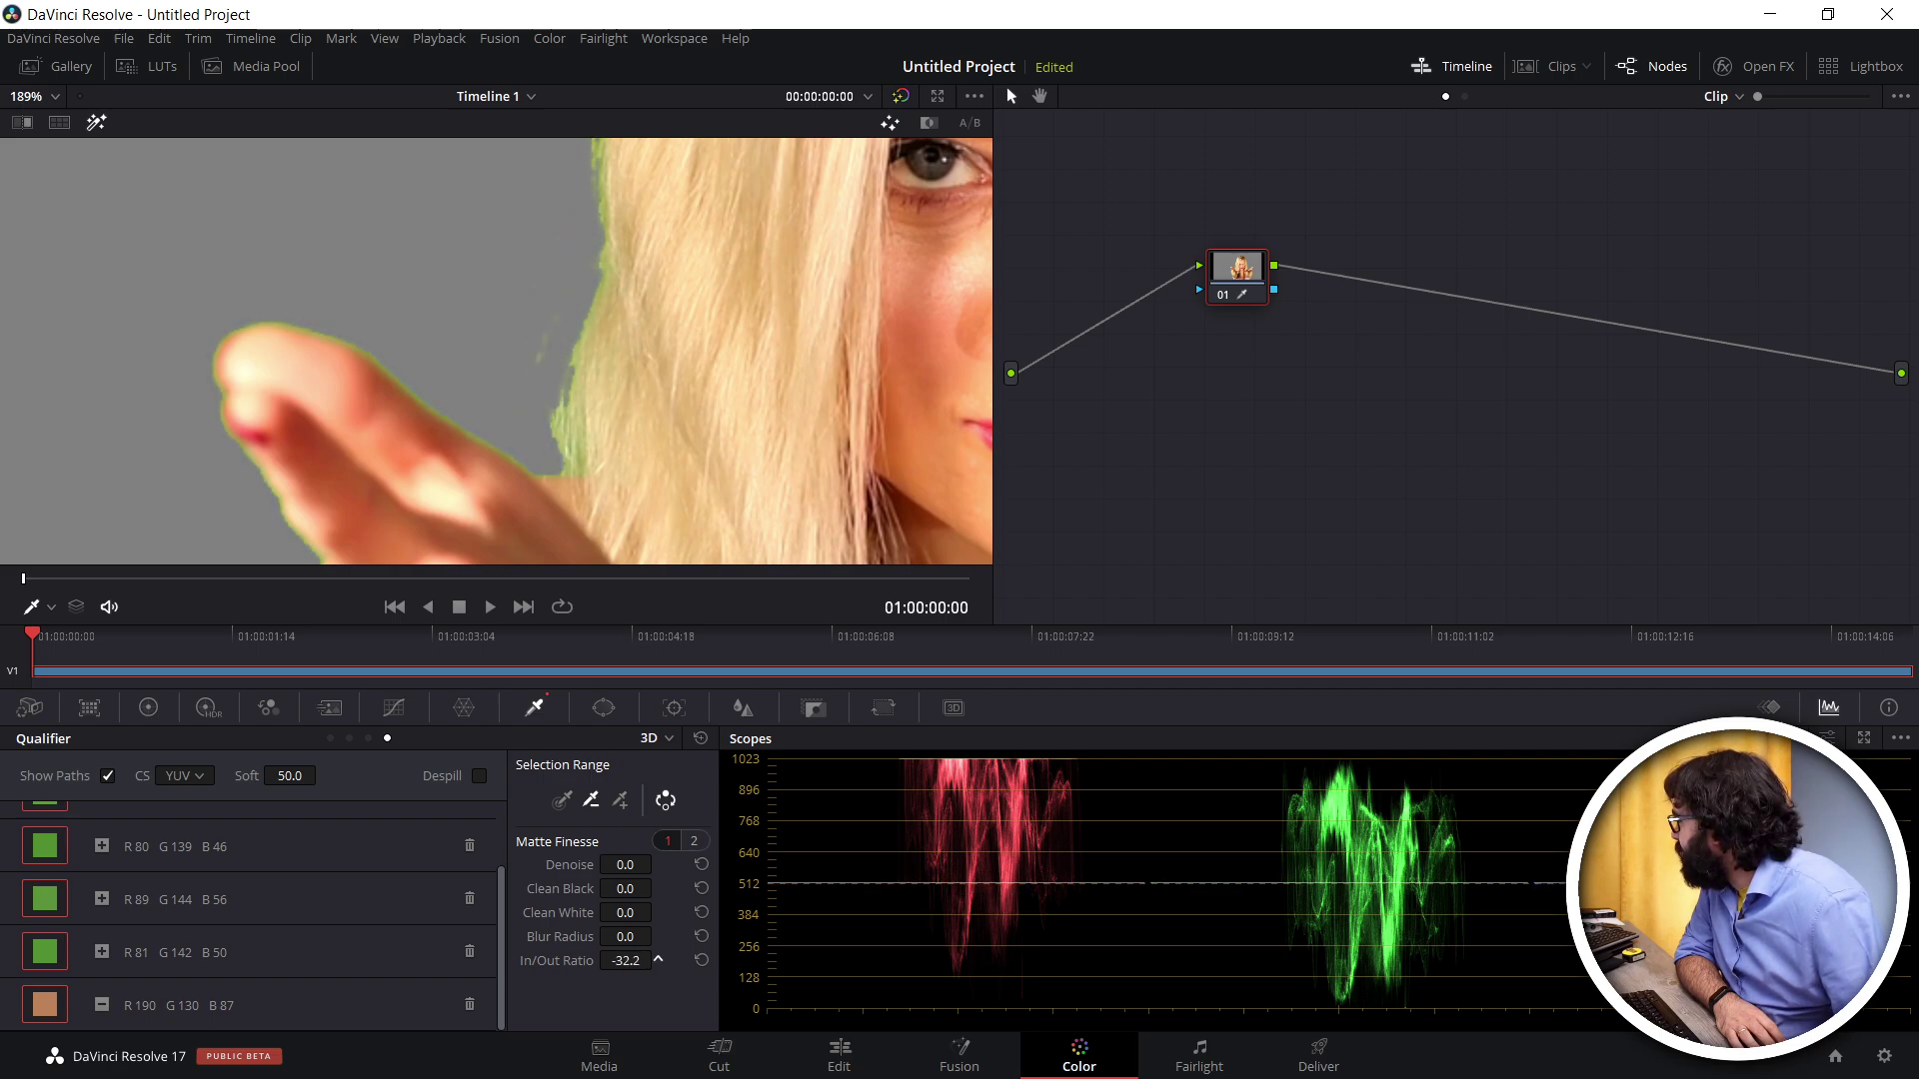
Try In/Out Ratio values, starting at 9, while viewing the key as a black-and-white matte
type("9")
key("Return")
left_click_drag(625, 961, 599, 960)
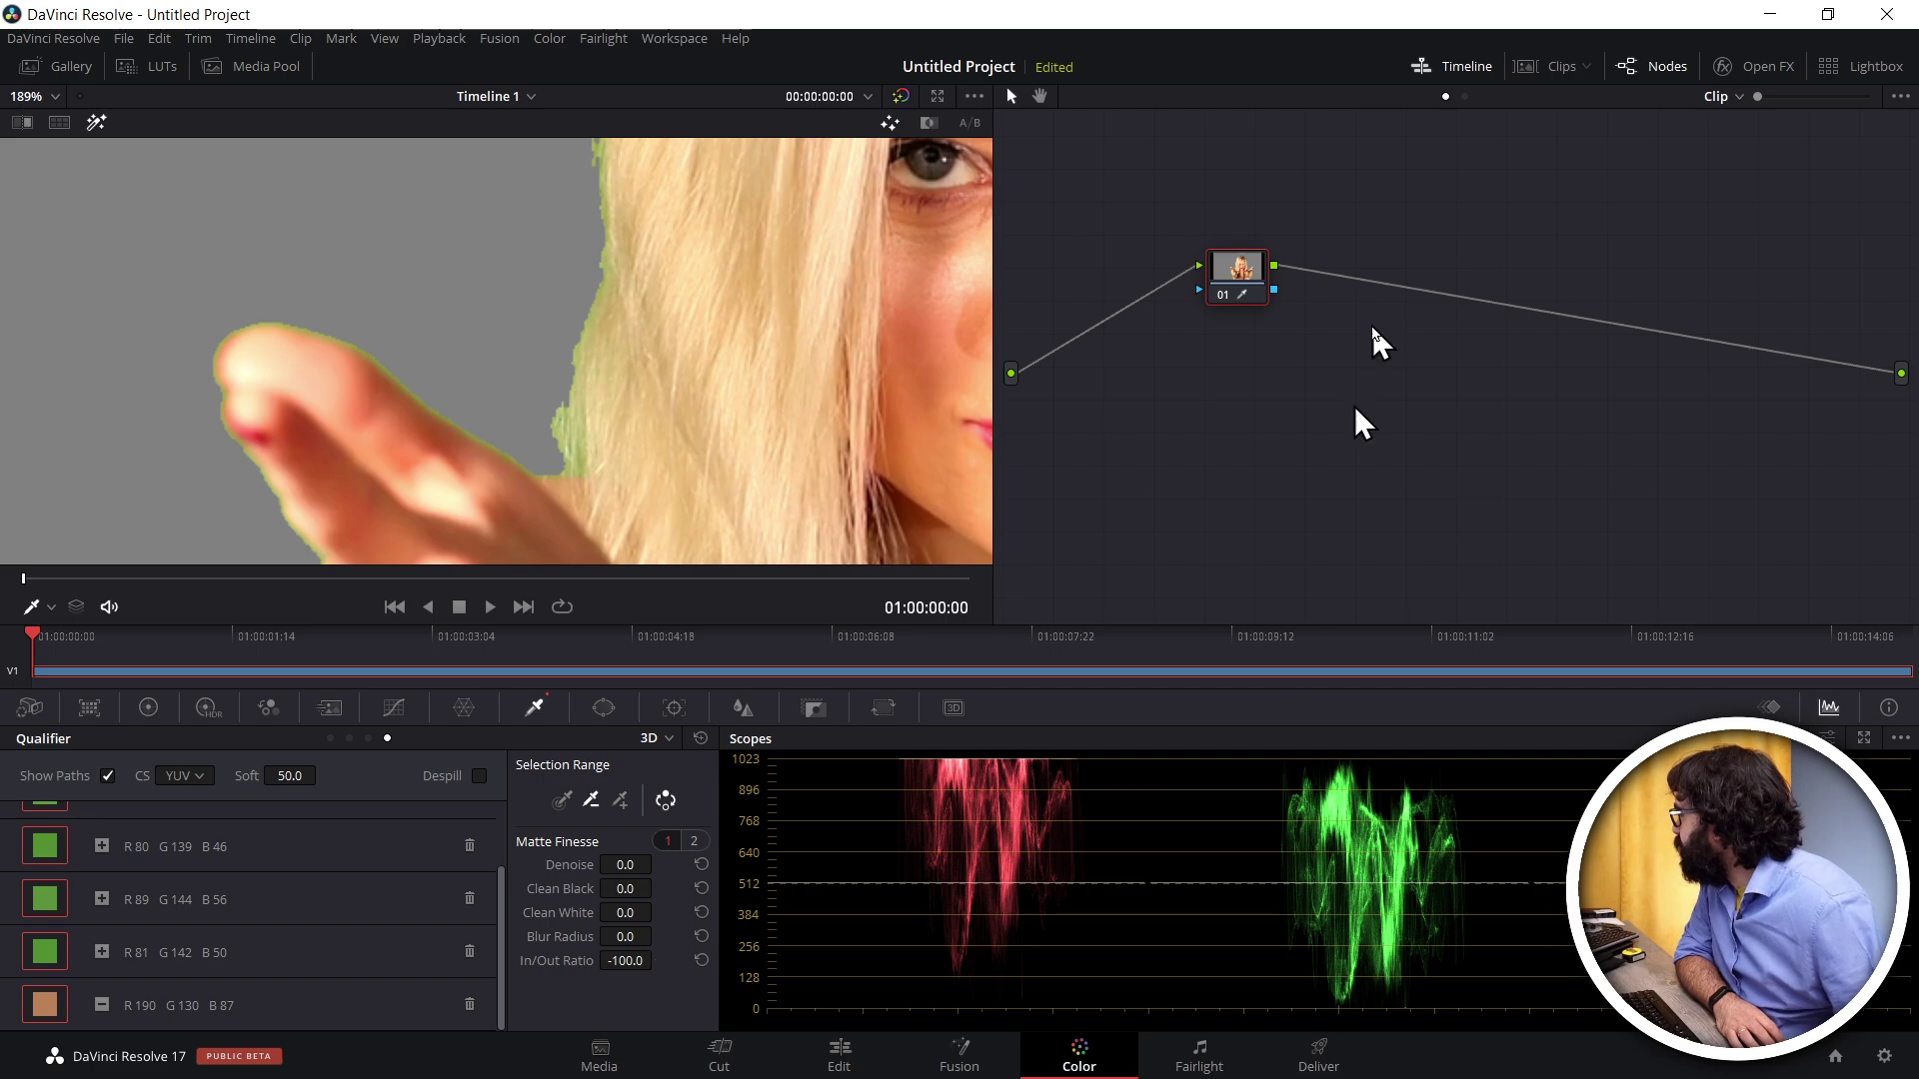
left_click(927, 121)
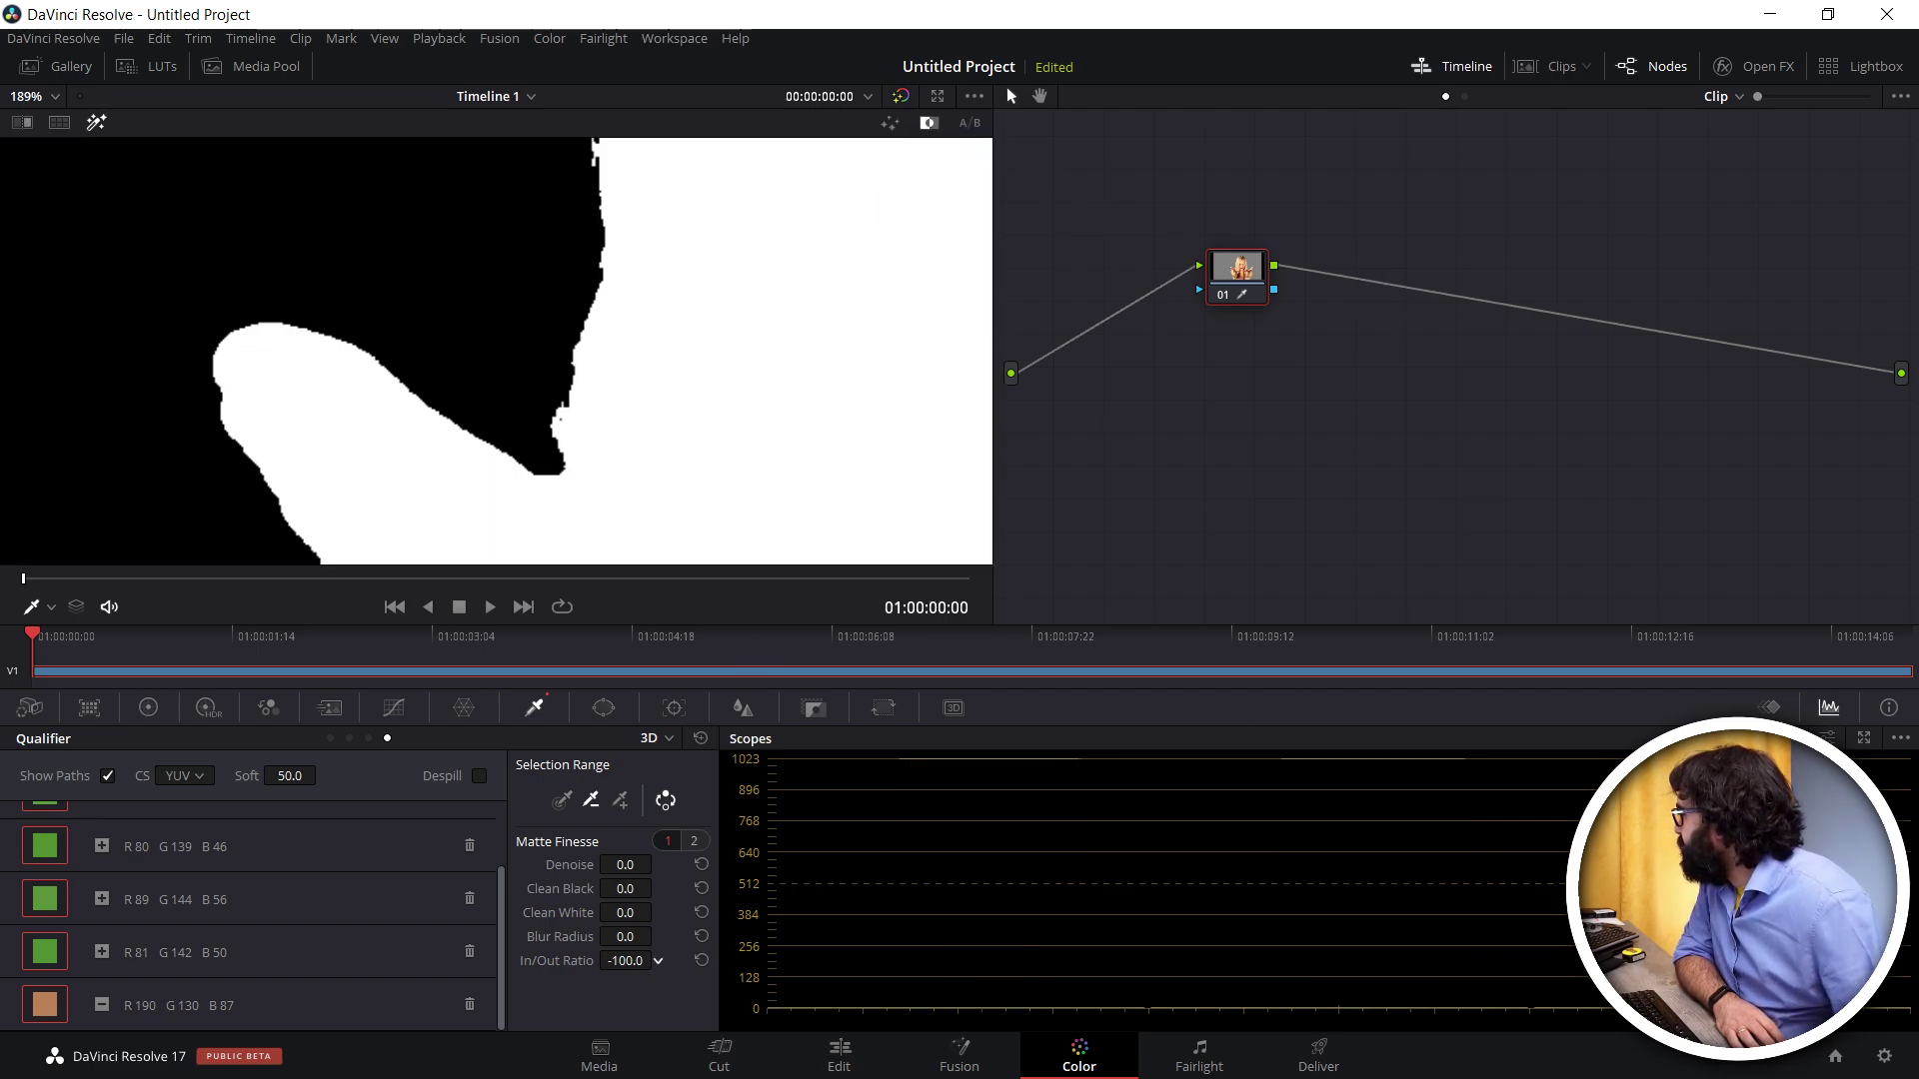
mouse_move(625, 960)
left_mouse_down()
mouse_move(700, 961)
mouse_move(580, 960)
mouse_move(635, 960)
left_mouse_up()
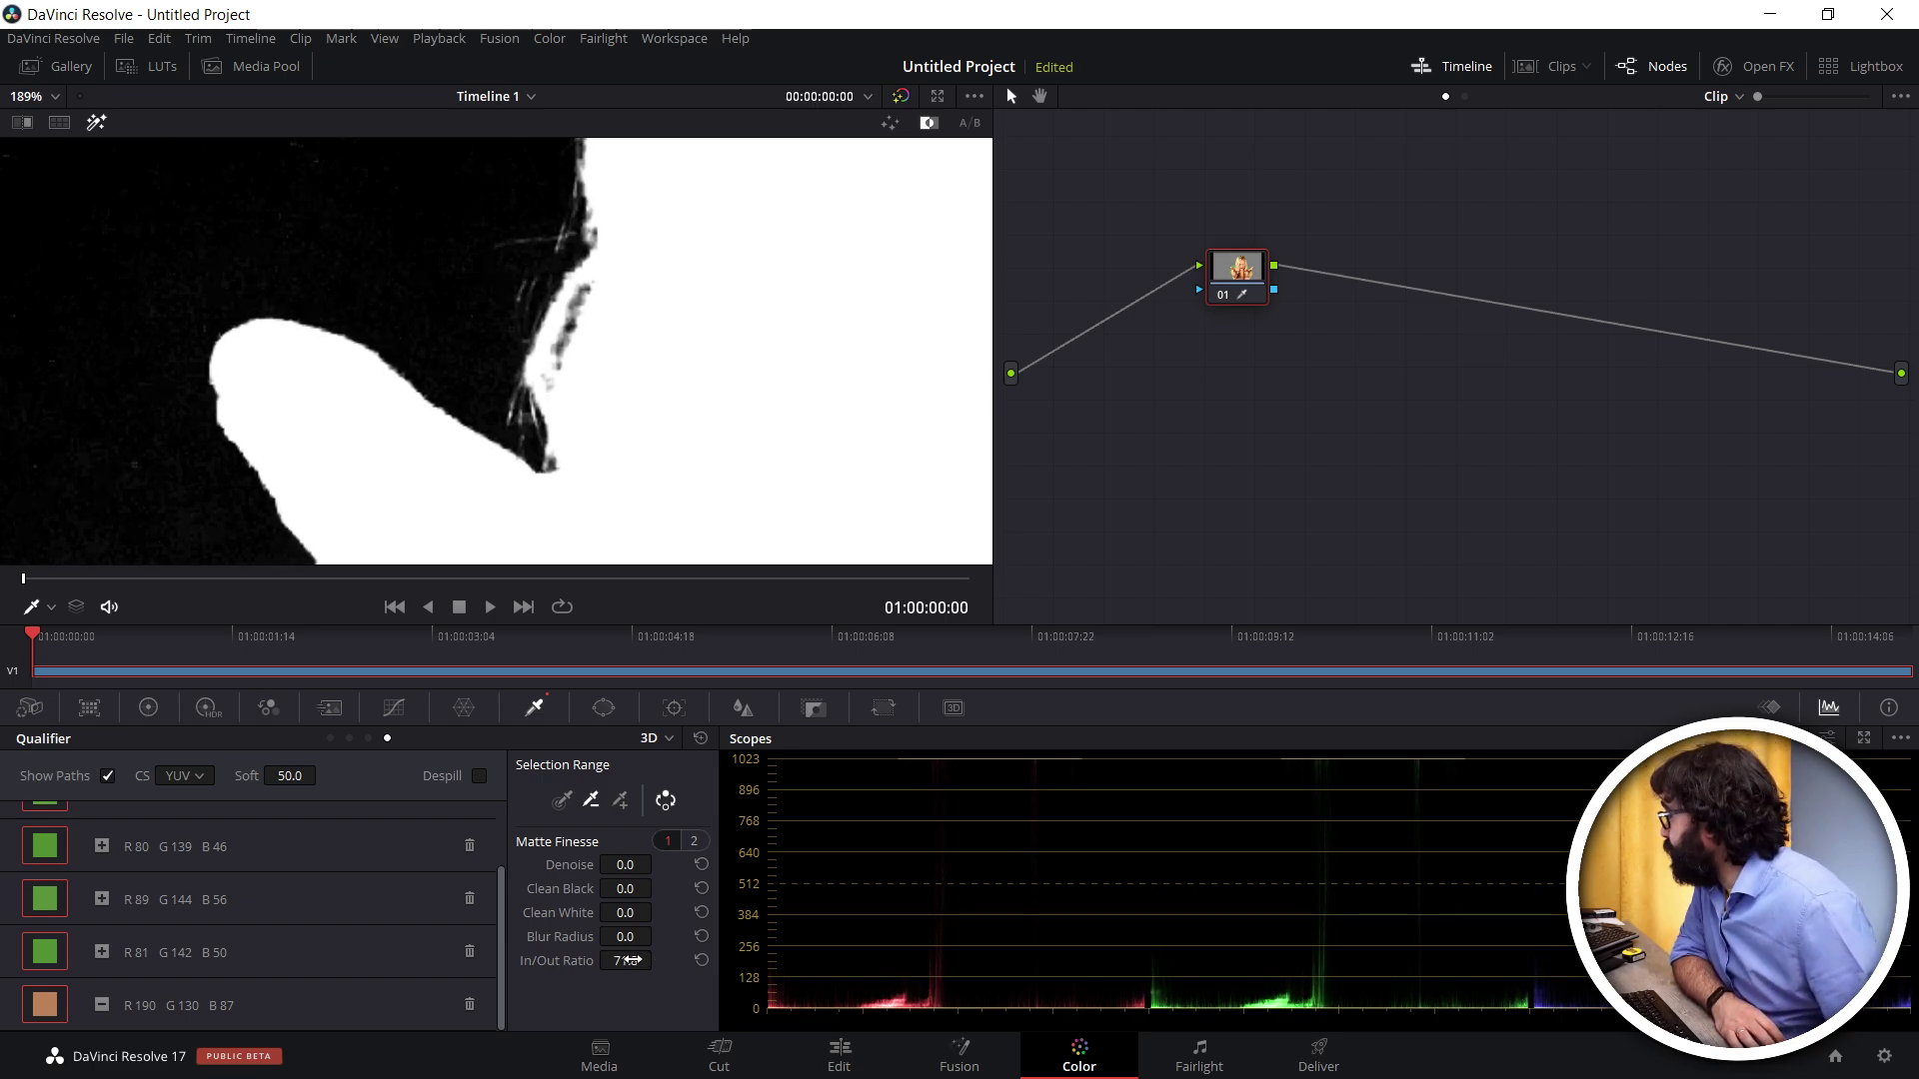
left_click_drag(632, 960, 658, 960)
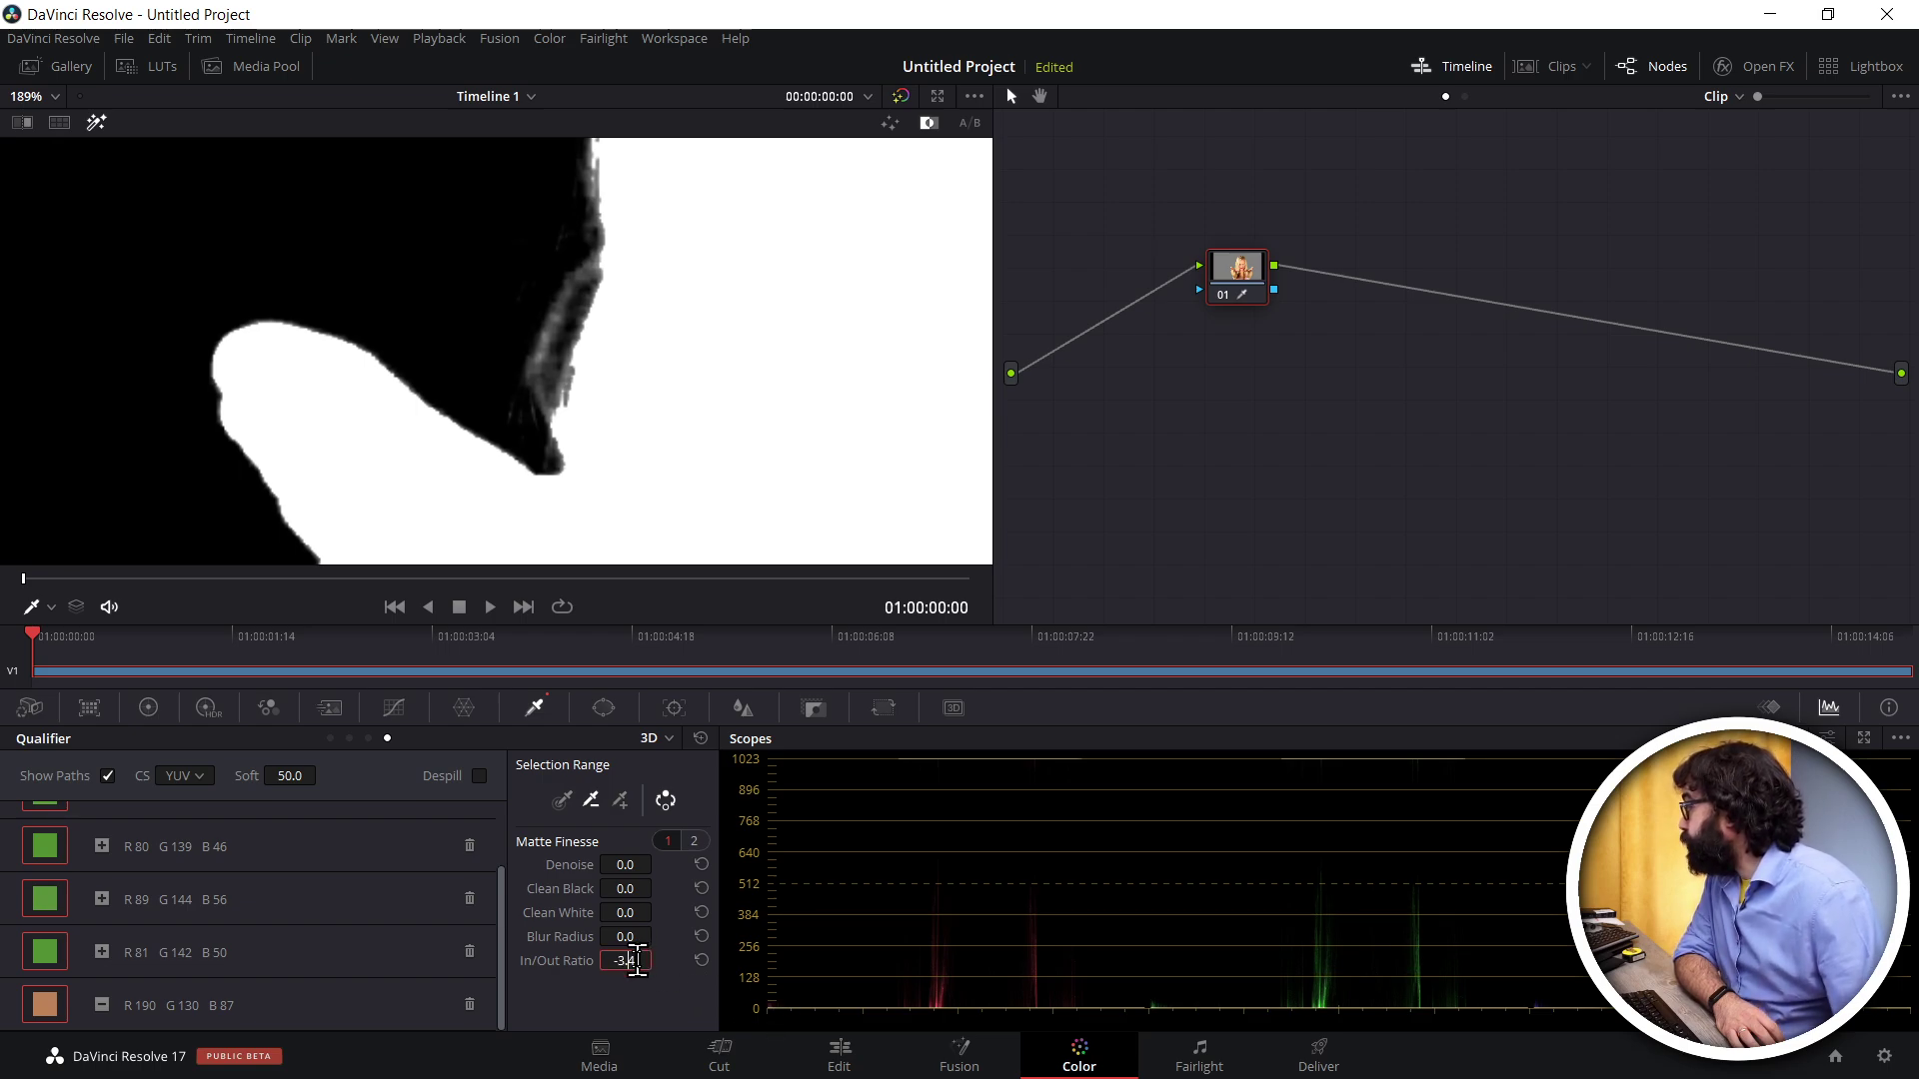
Reset In/Out Ratio to 0.0 and zoom the normal image out to the whole shot
type("0")
key("Return")
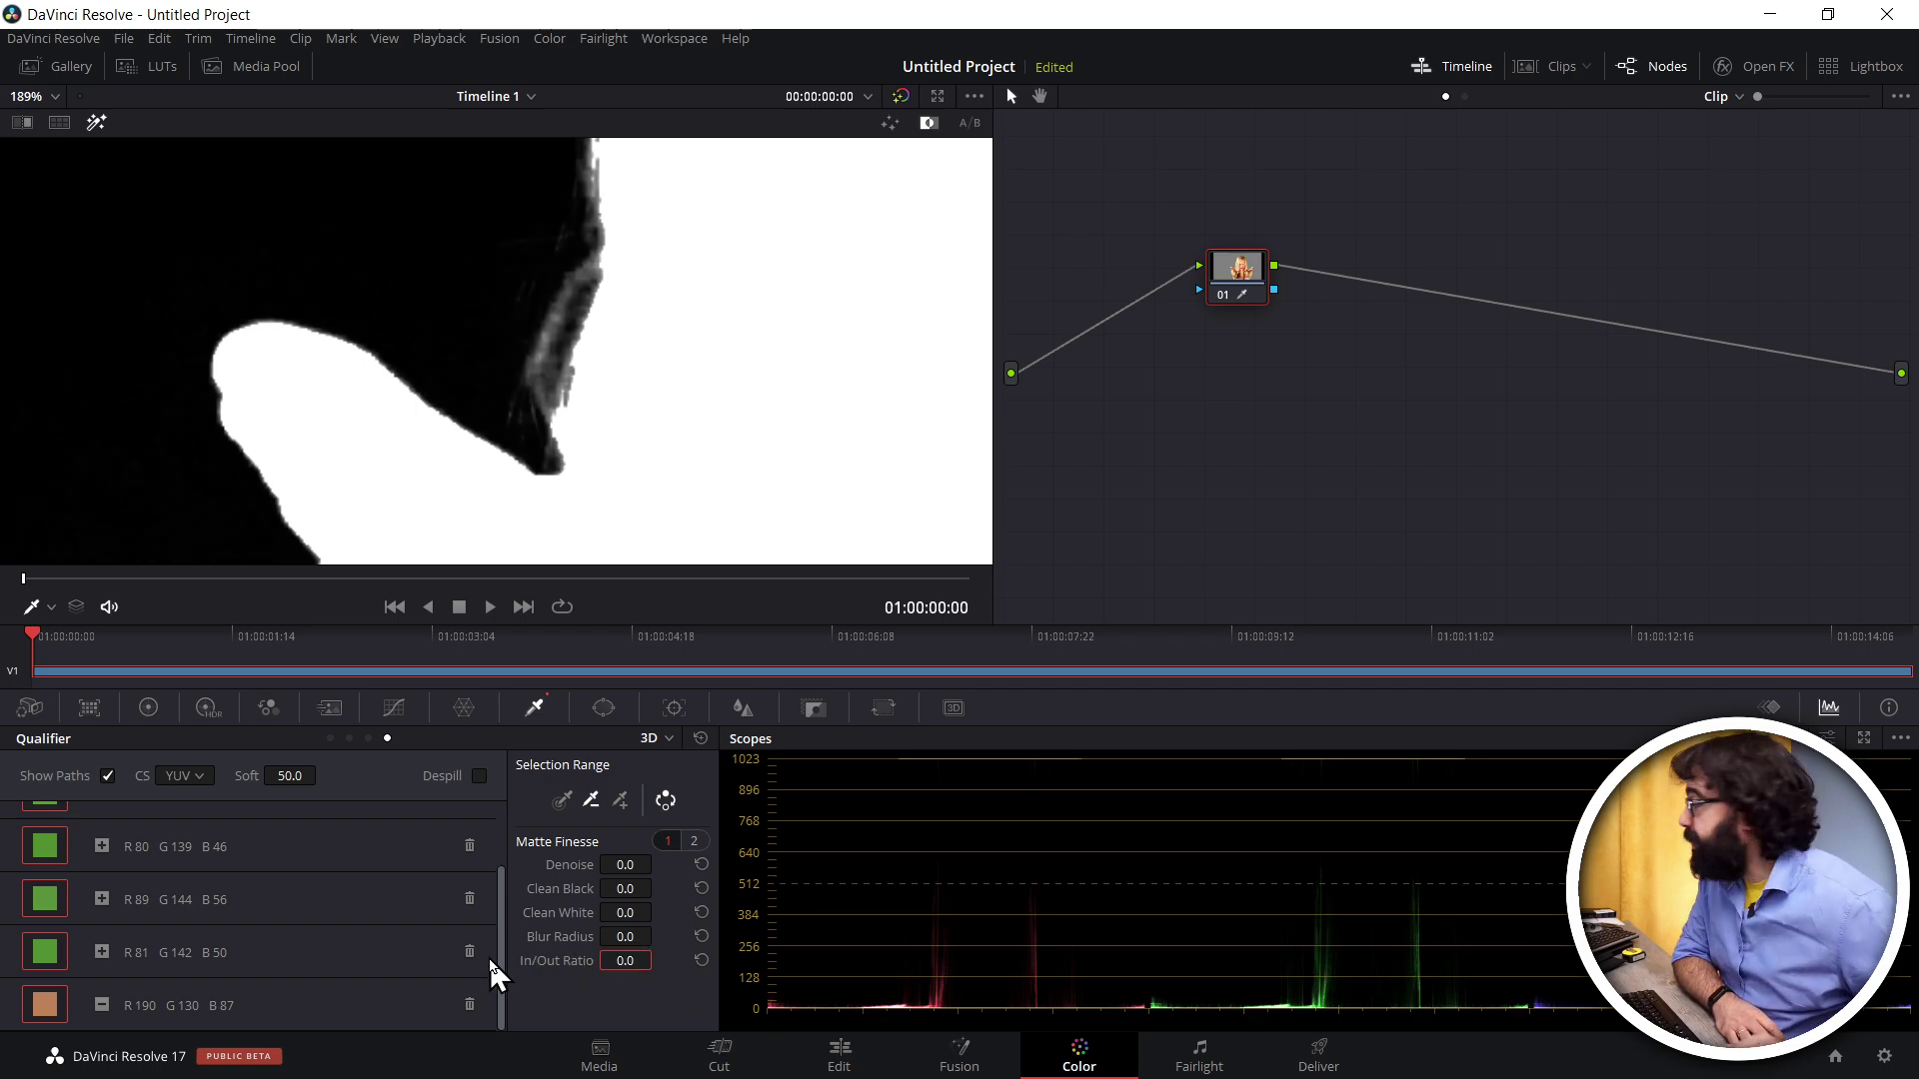
left_click(891, 123)
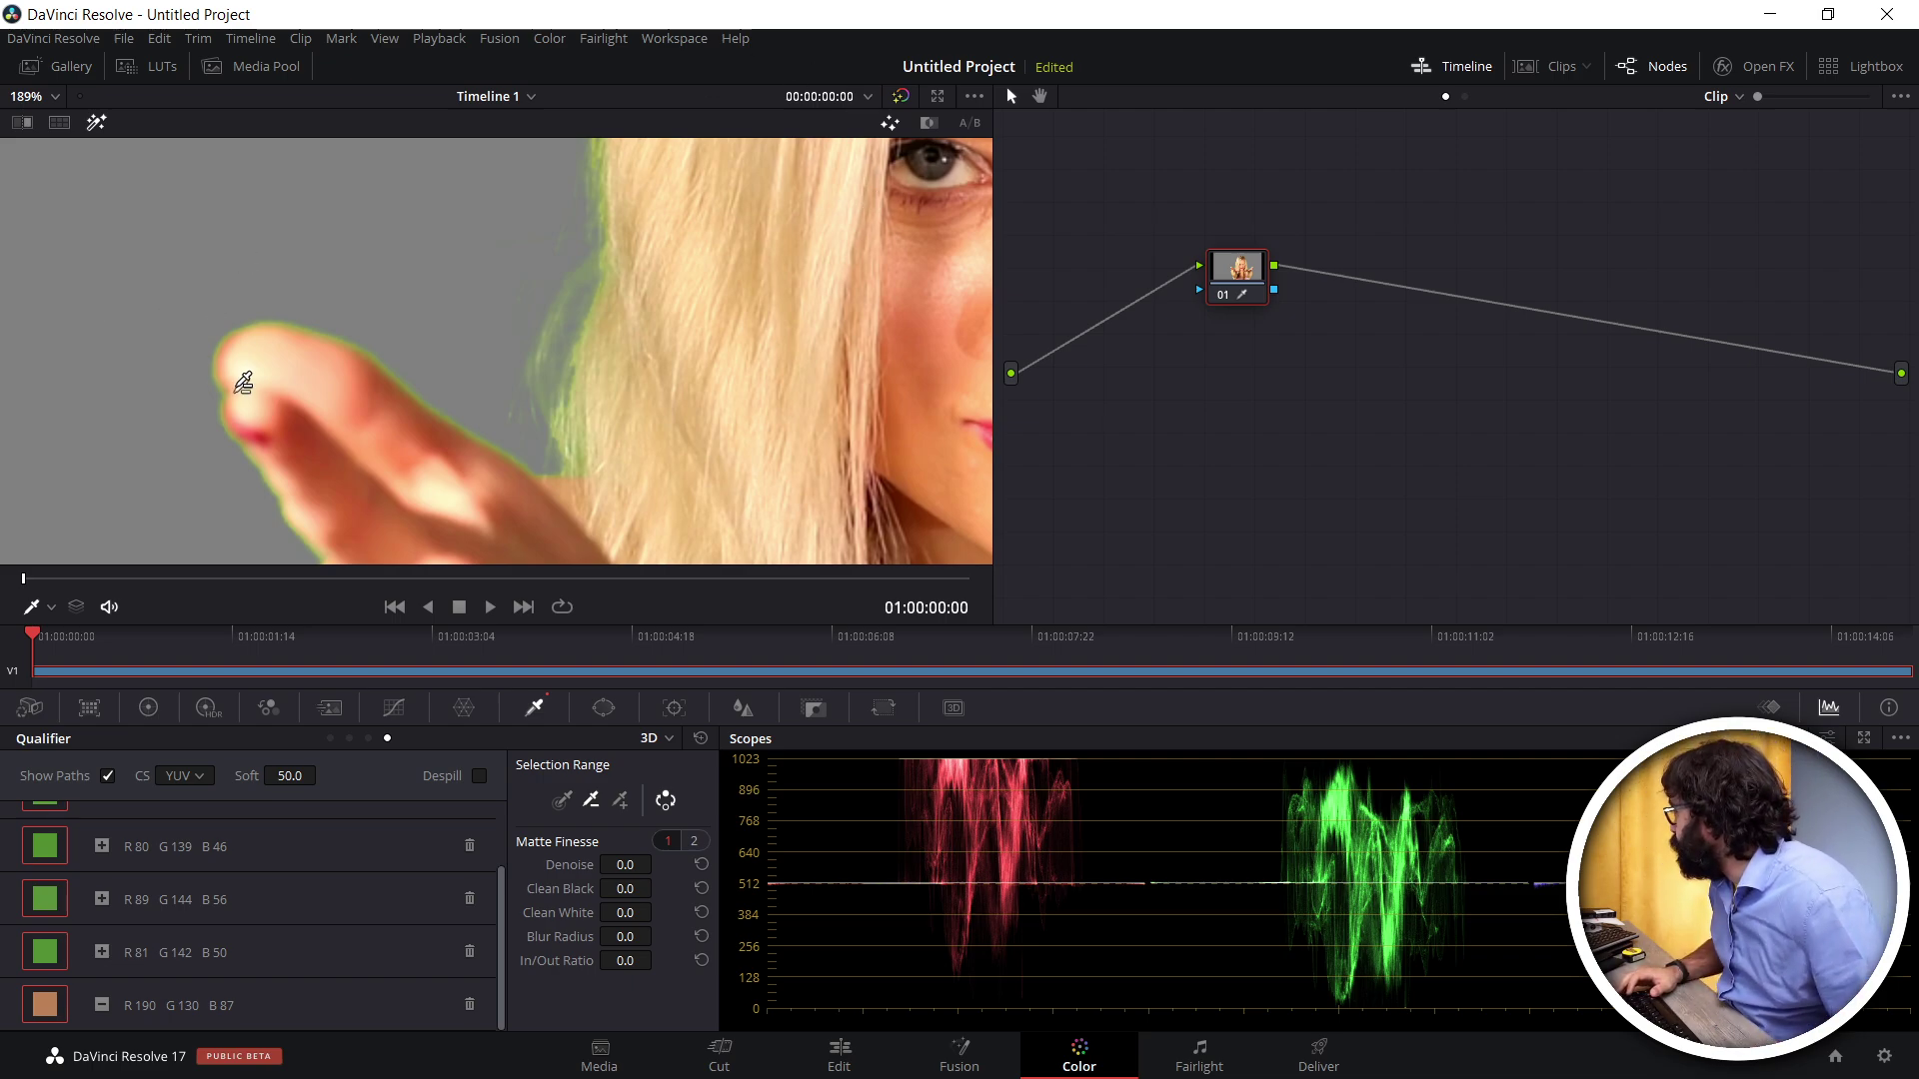
scroll(650, 385, "down", 5)
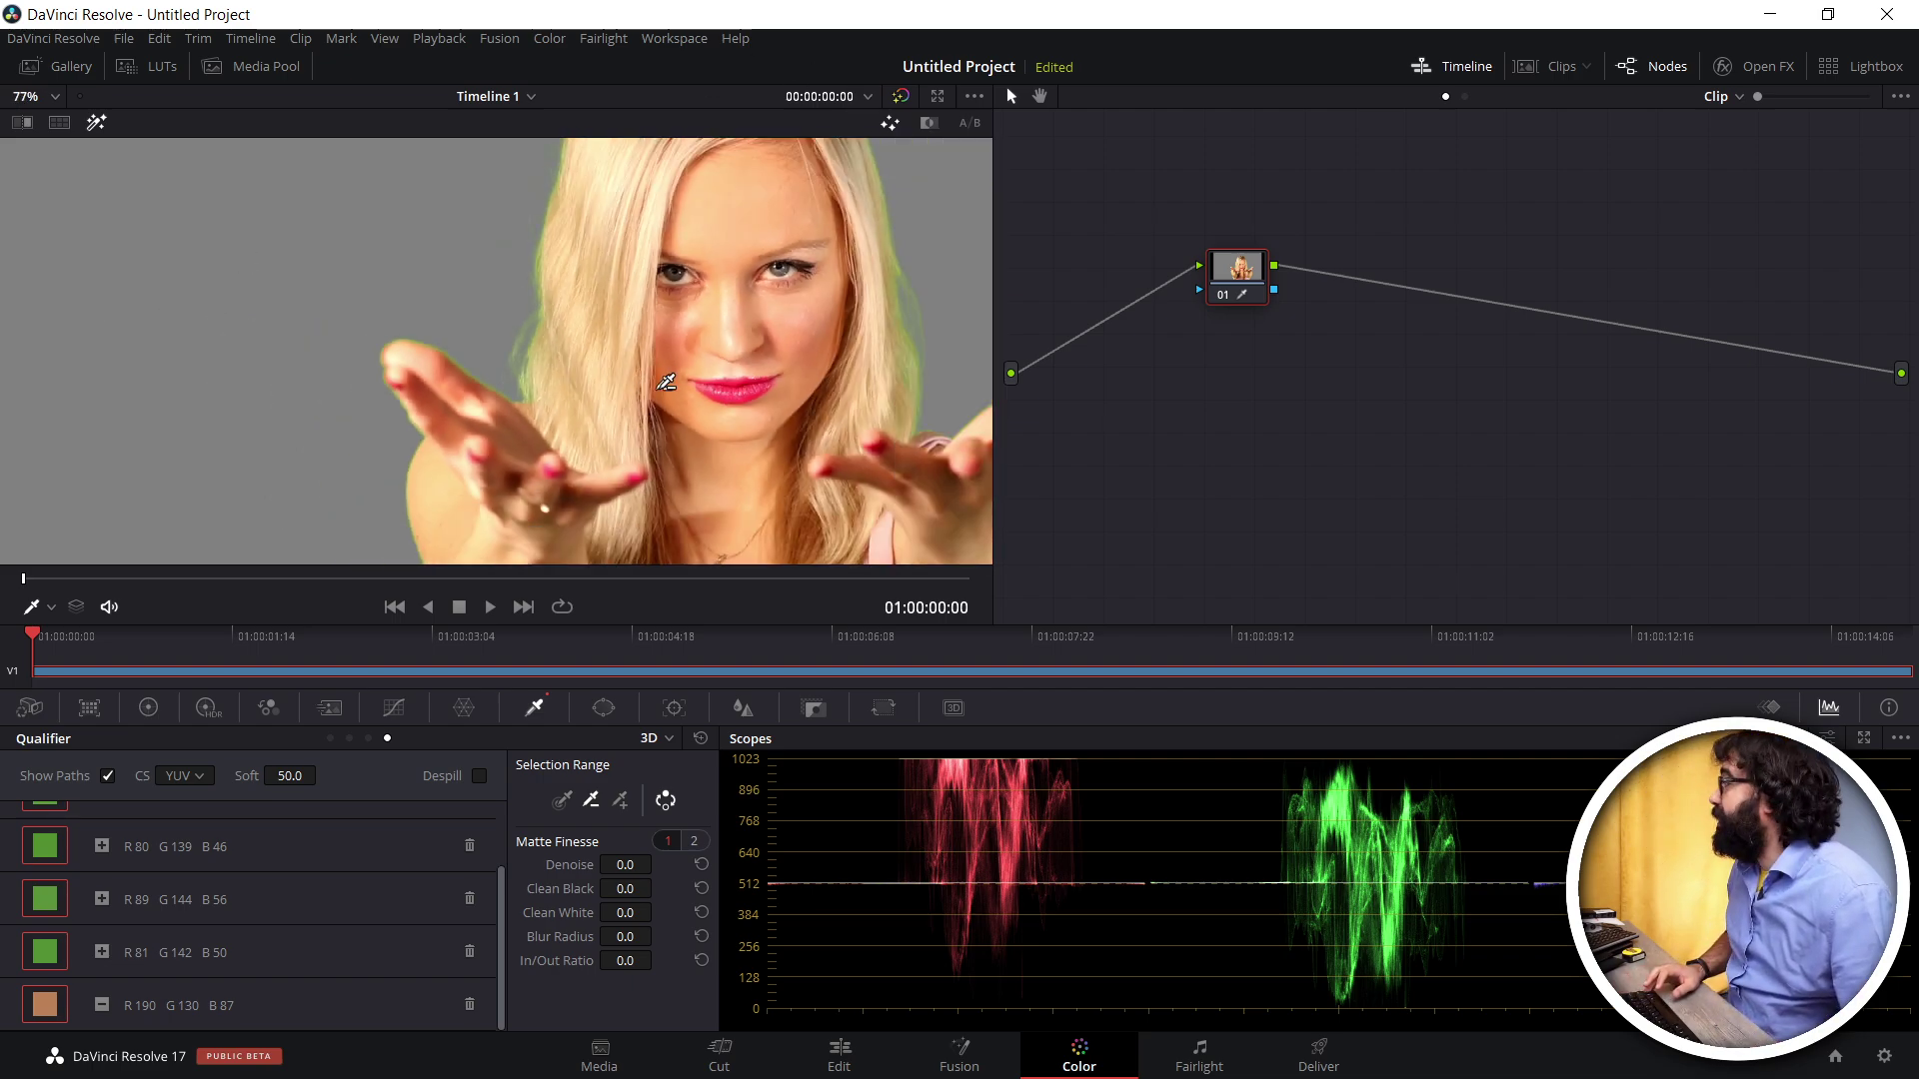
scroll(666, 383, "down", 1)
scroll(715, 379, "down", 2)
scroll(600, 390, "down", 1)
scroll(501, 387, "down", 2)
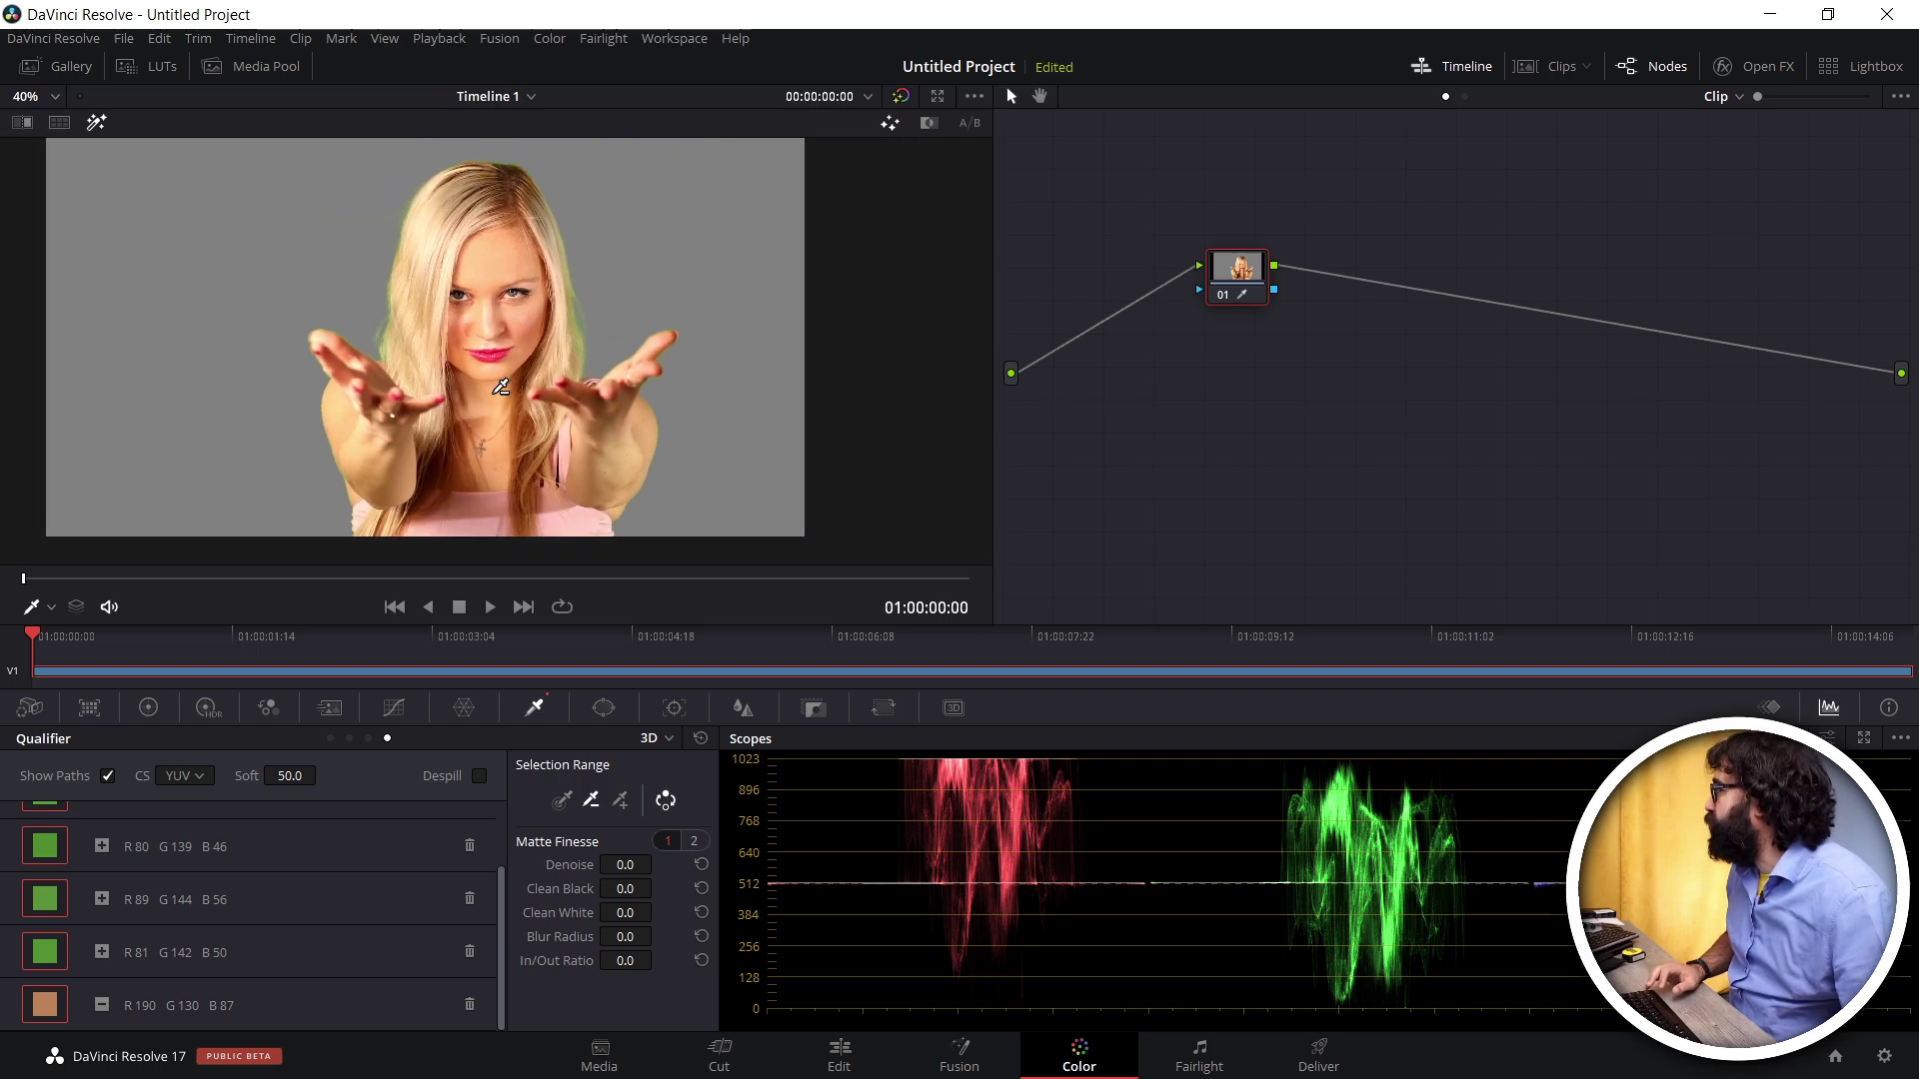
Toggle Despill on and off to compare green spill on the hair edges
left_click(478, 774)
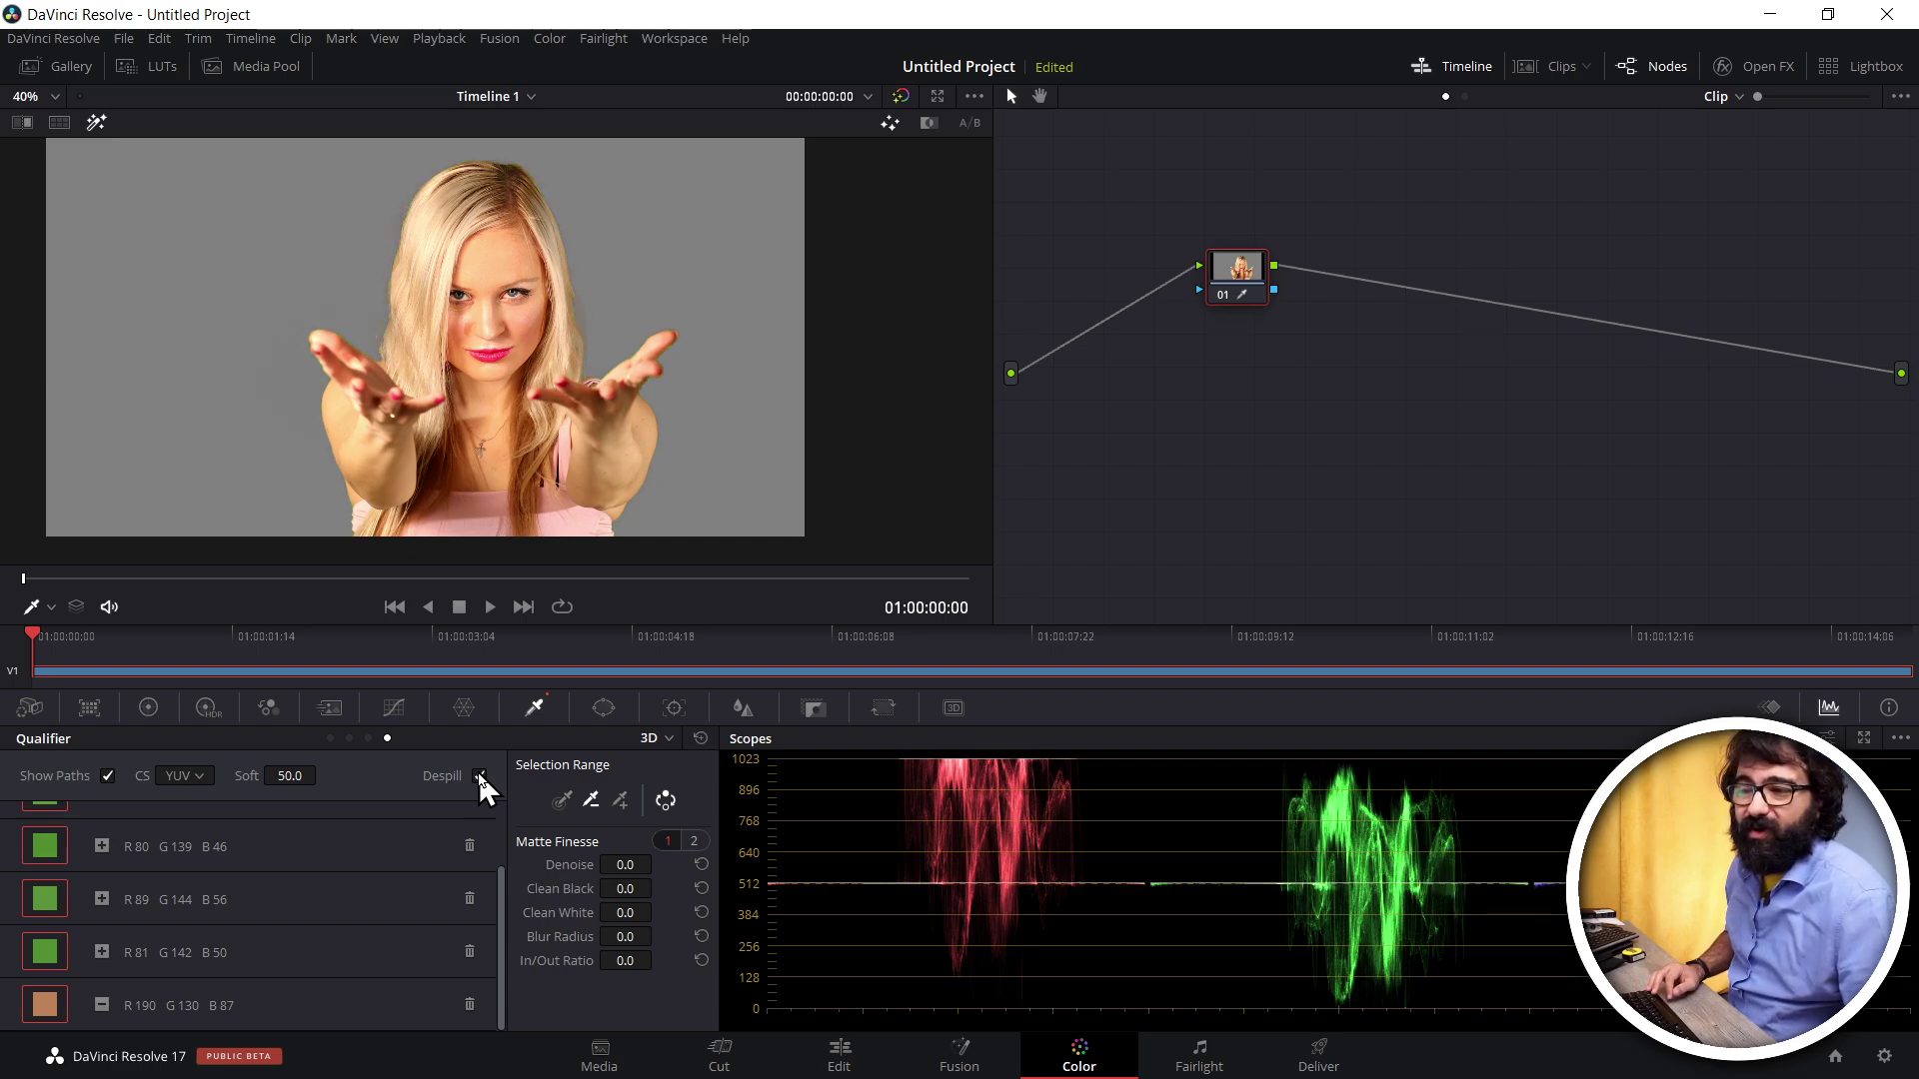
left_click(479, 775)
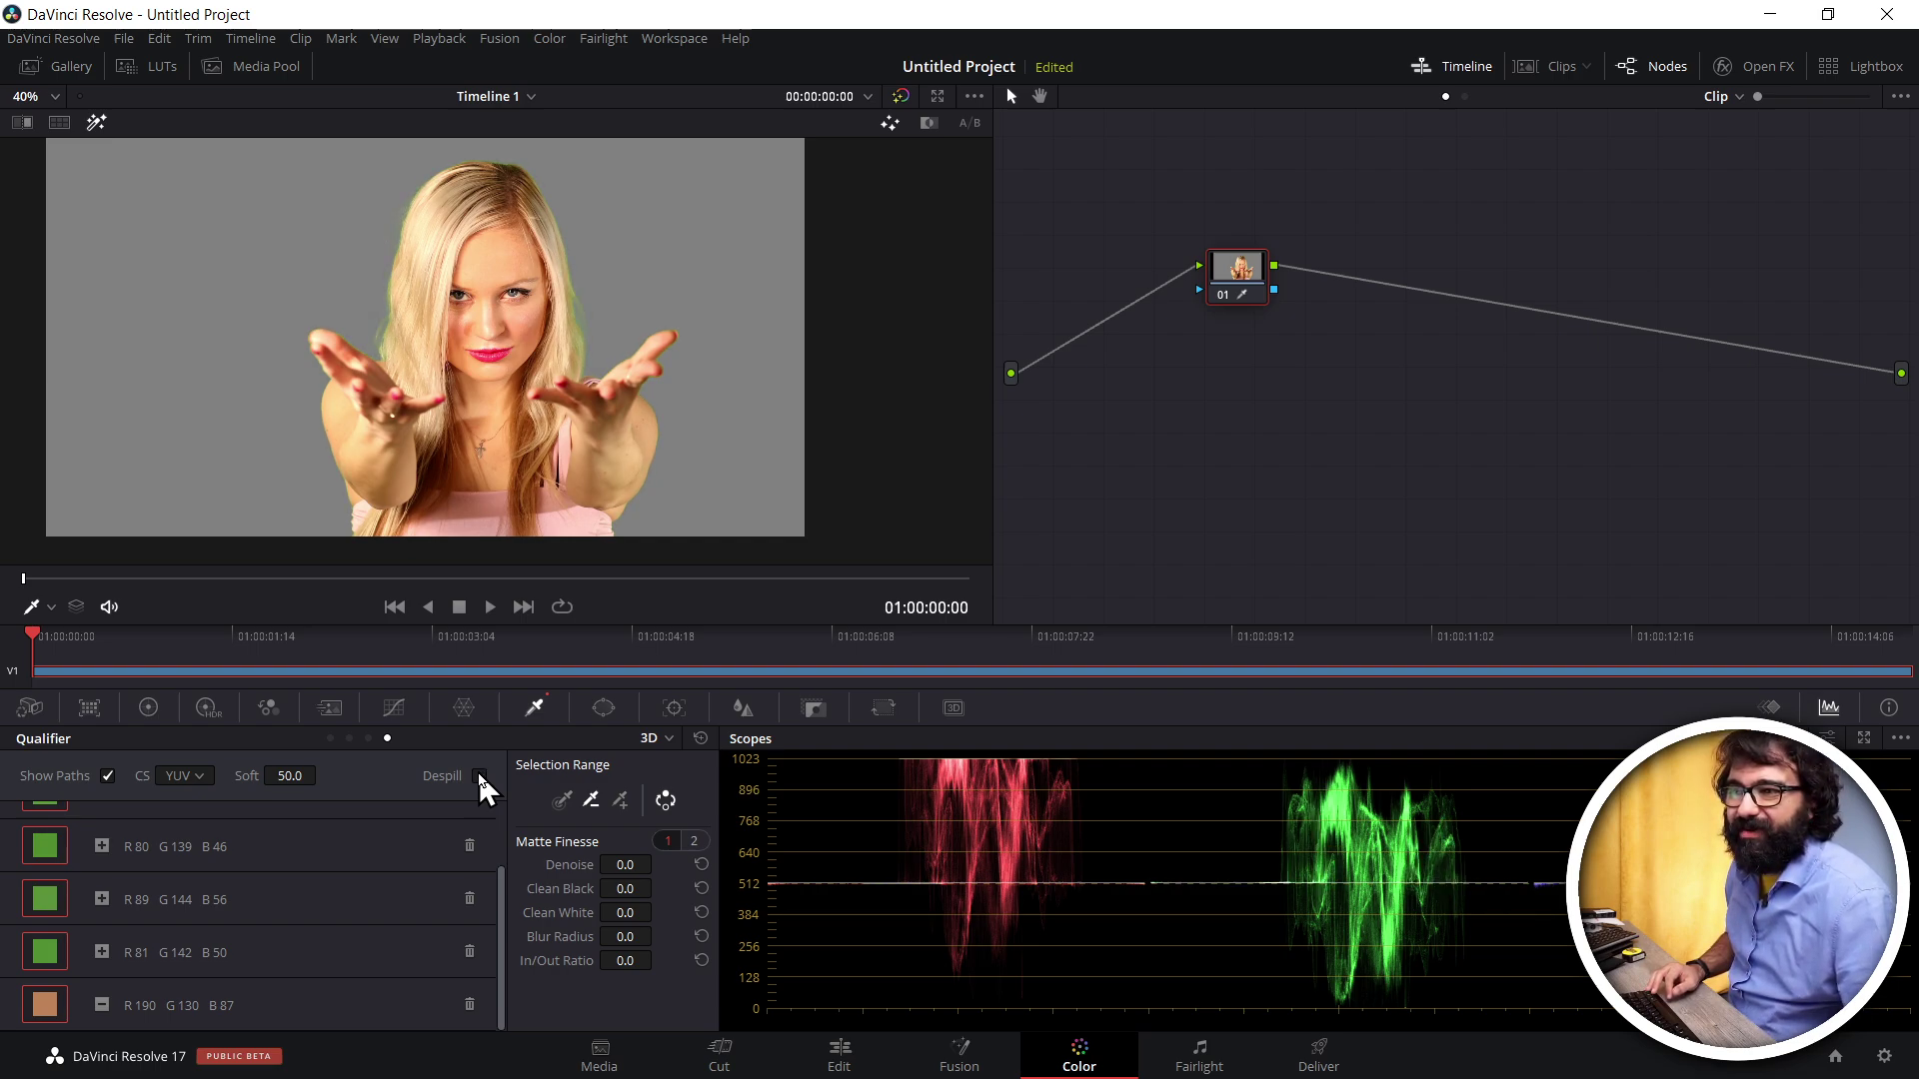
left_click(478, 774)
left_click(479, 774)
left_click(479, 776)
left_click(479, 776)
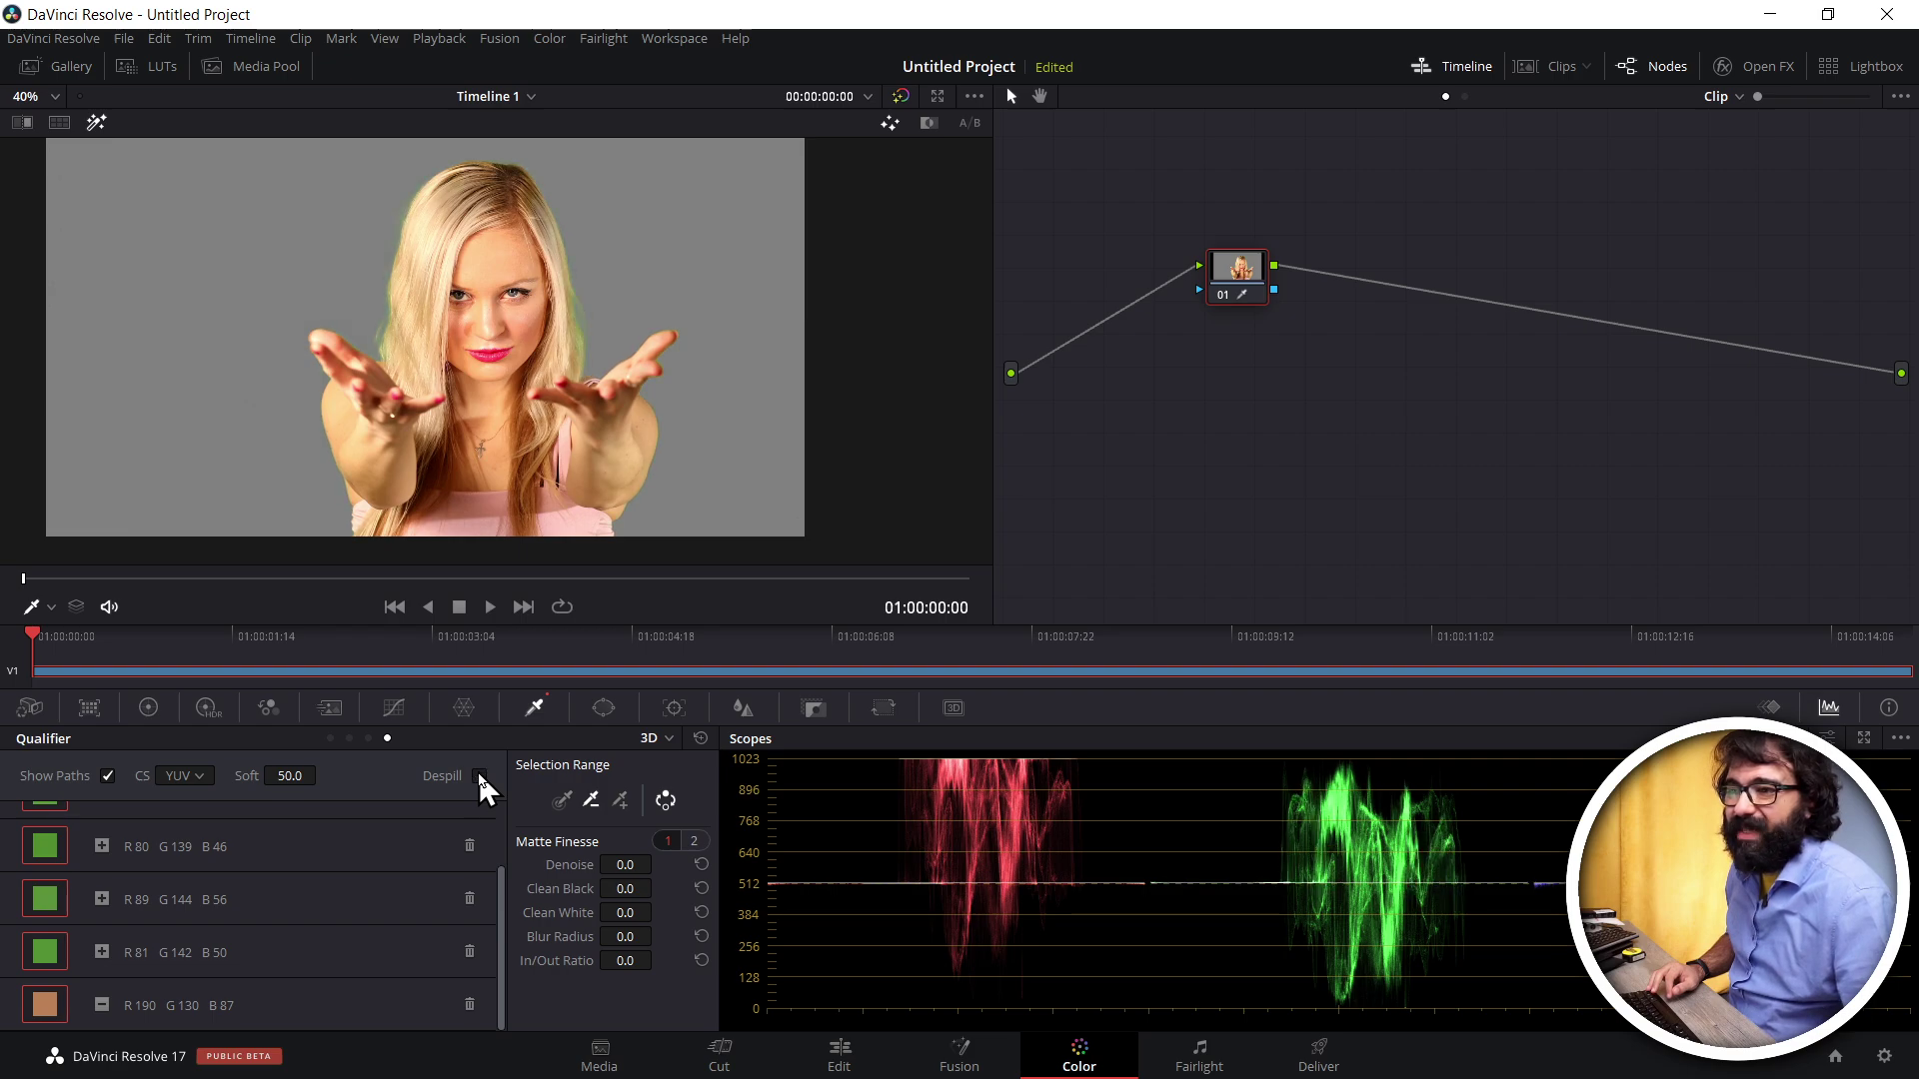
scroll(541, 353, "up", 2)
scroll(560, 353, "up", 1)
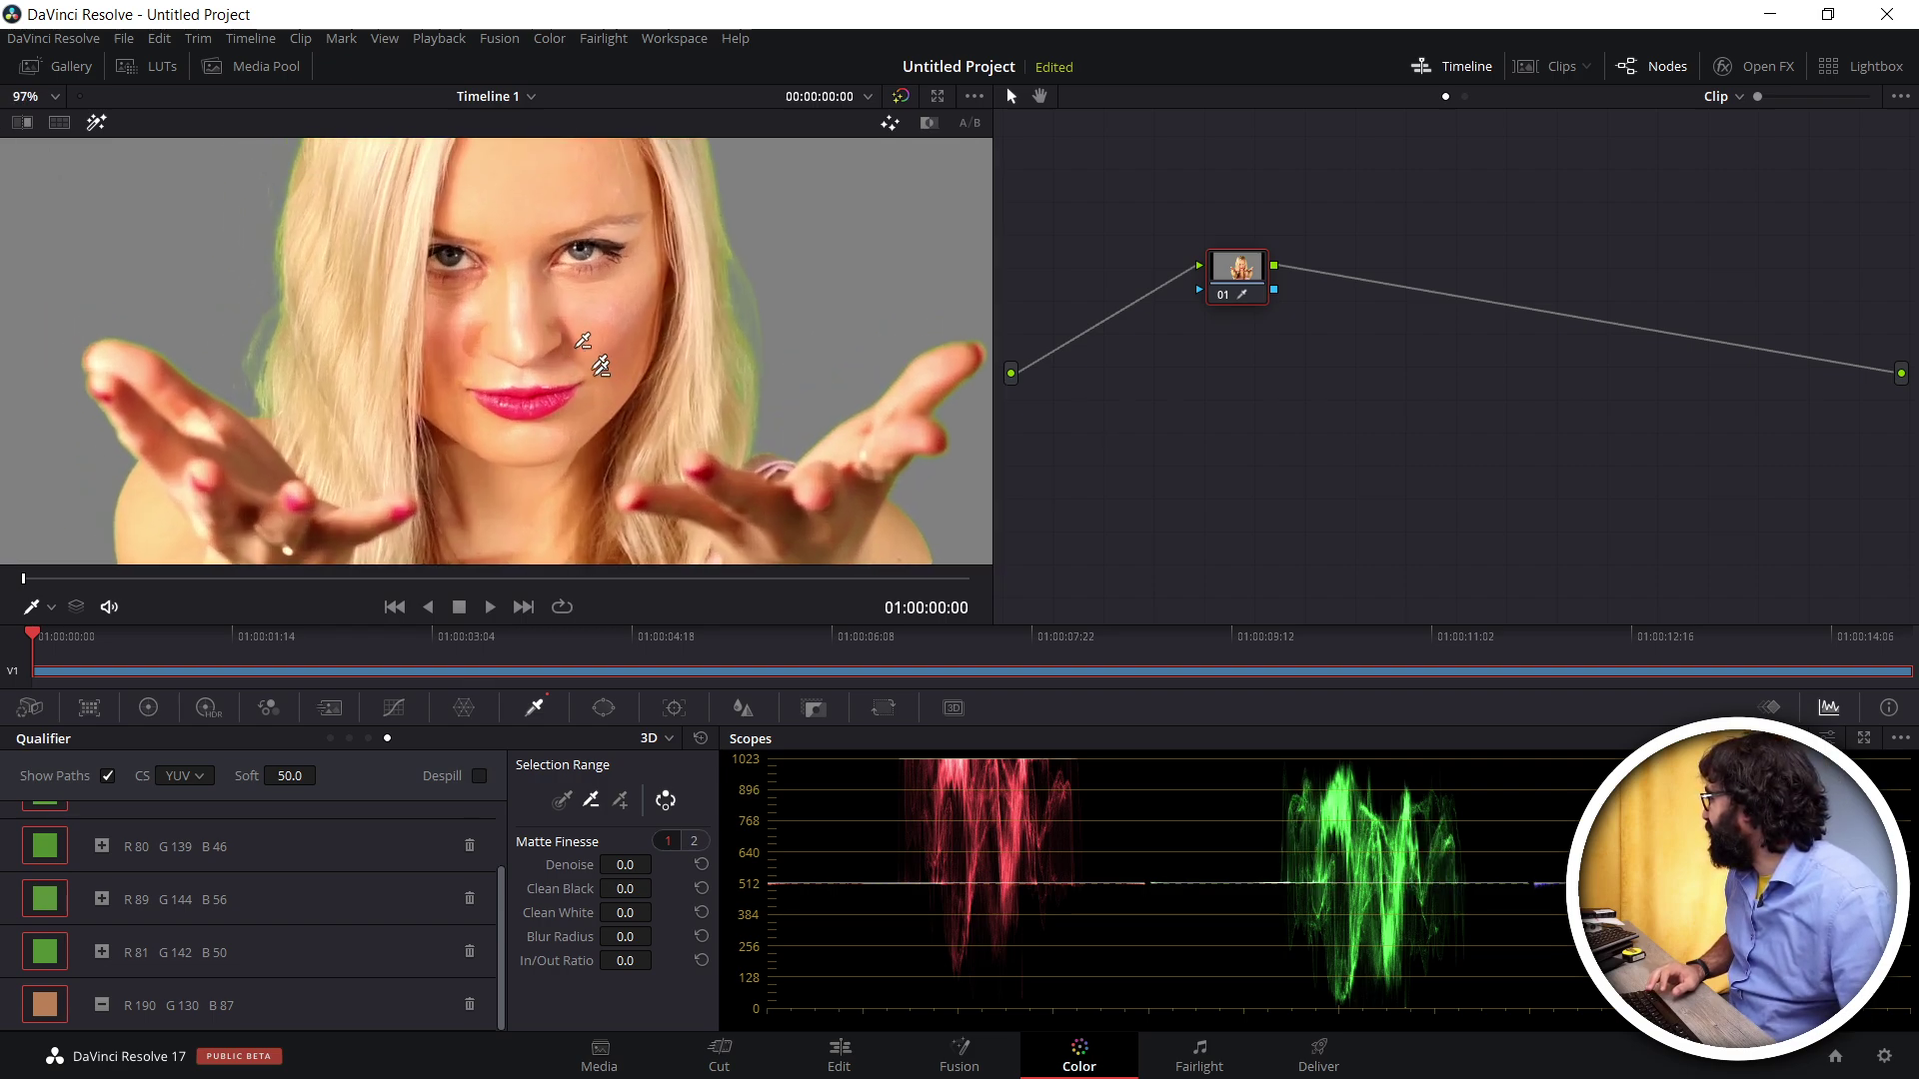
scroll(588, 355, "up", 1)
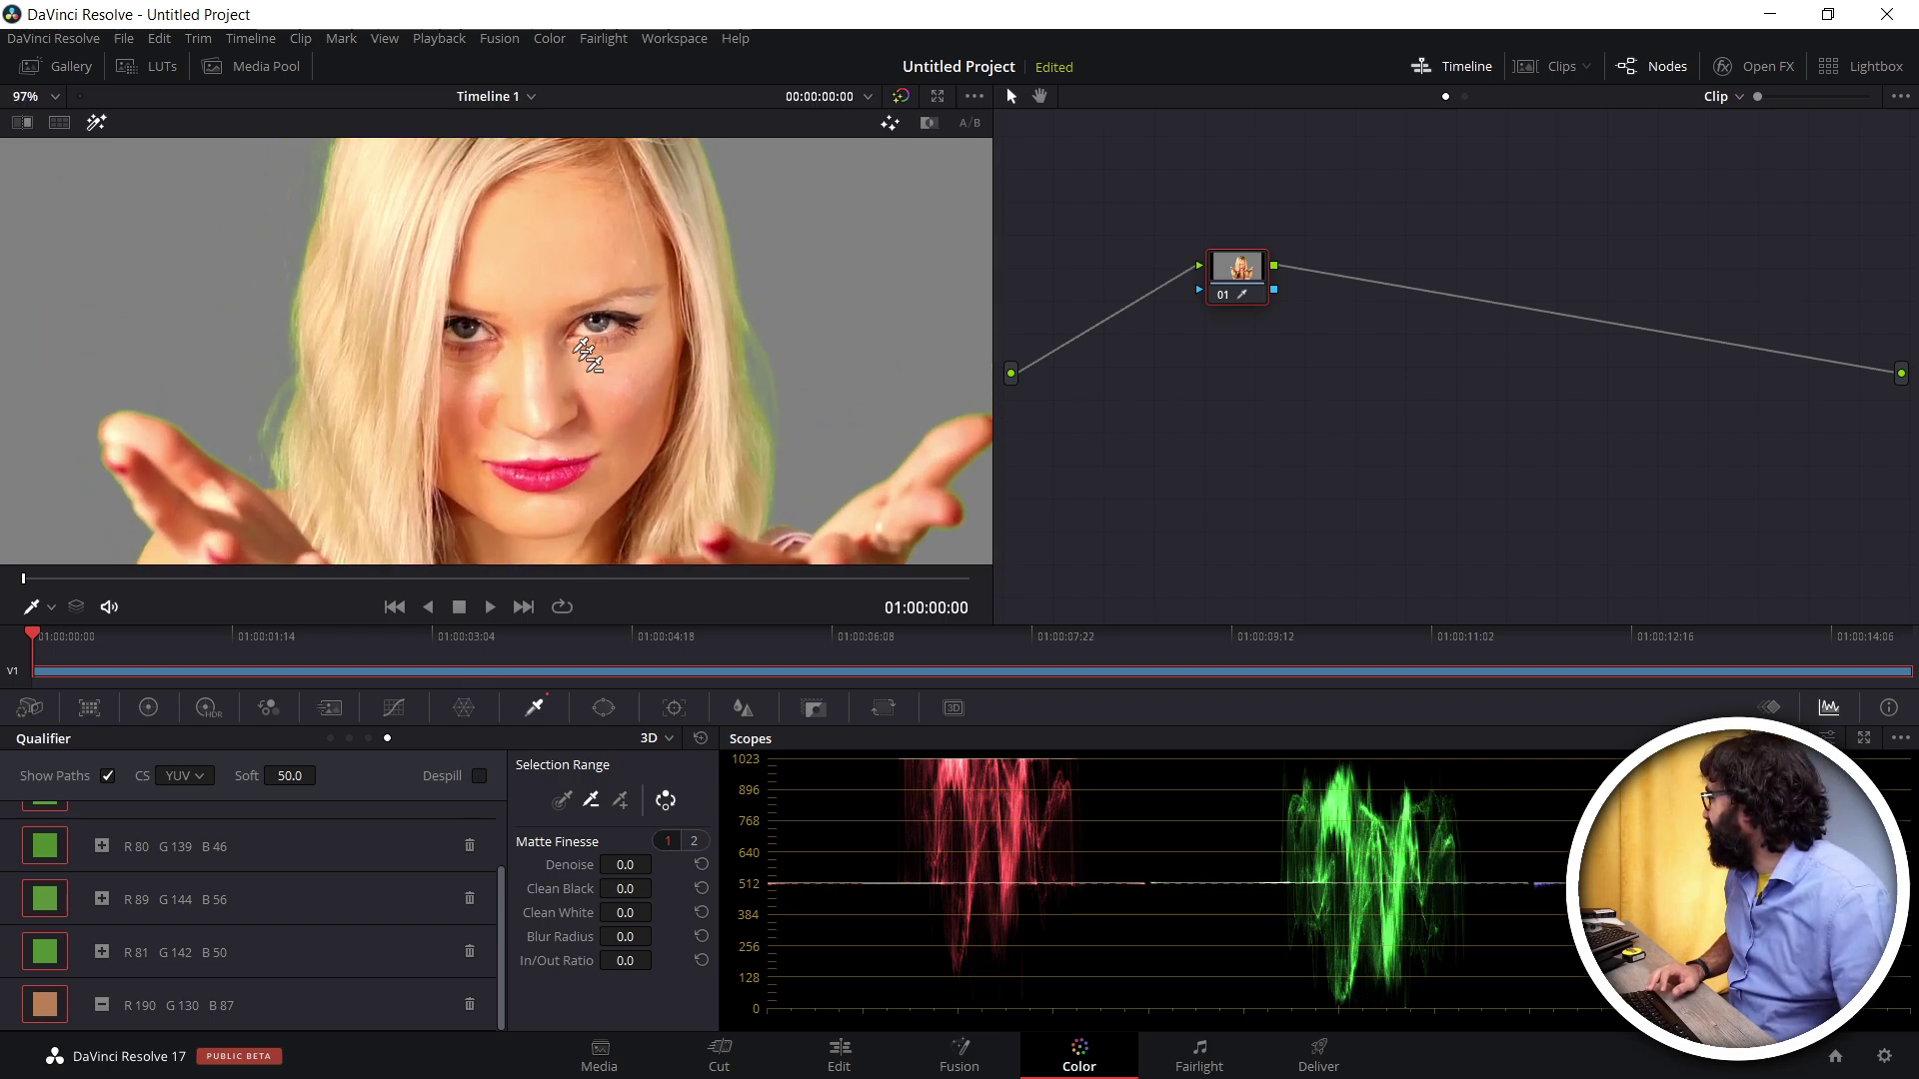
Compare the hair edge close up with and without Despill, leaving it on, then zoom back out
left_click(479, 776)
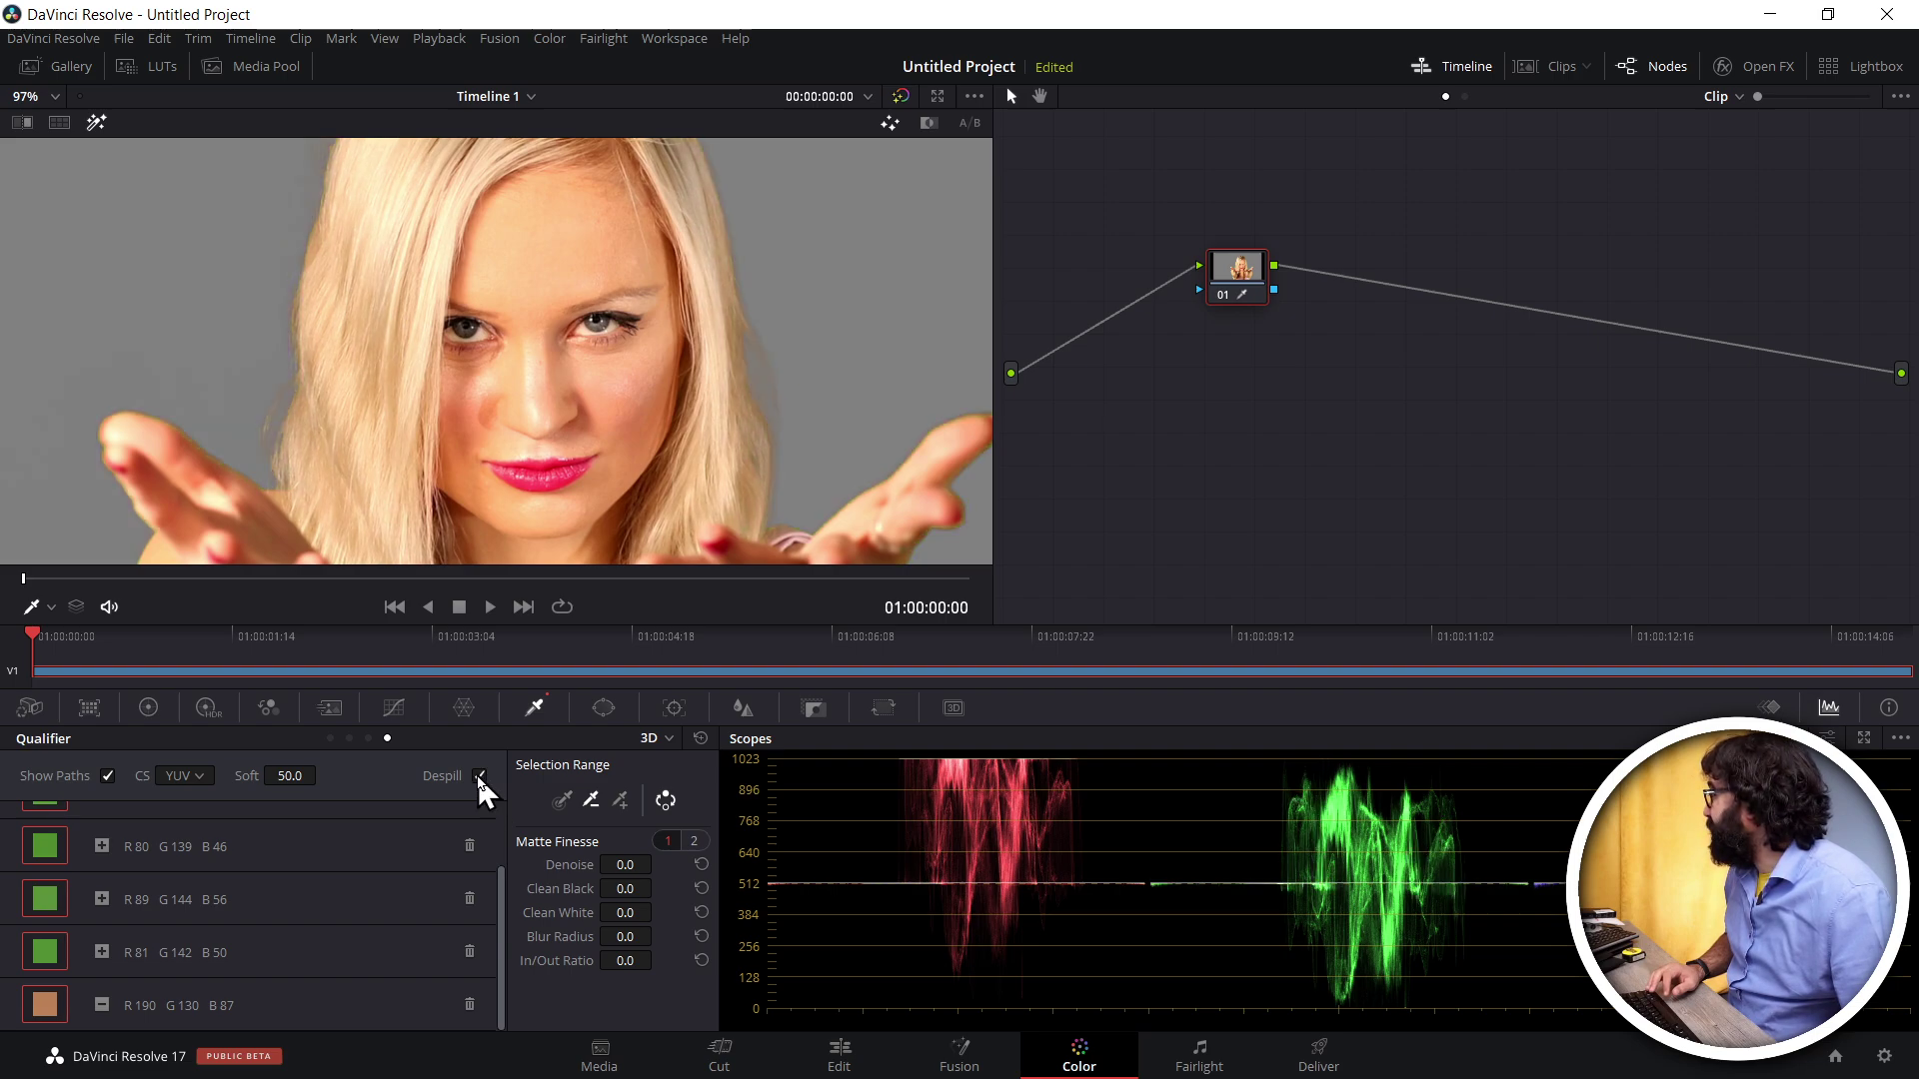
left_click(479, 775)
left_click(479, 776)
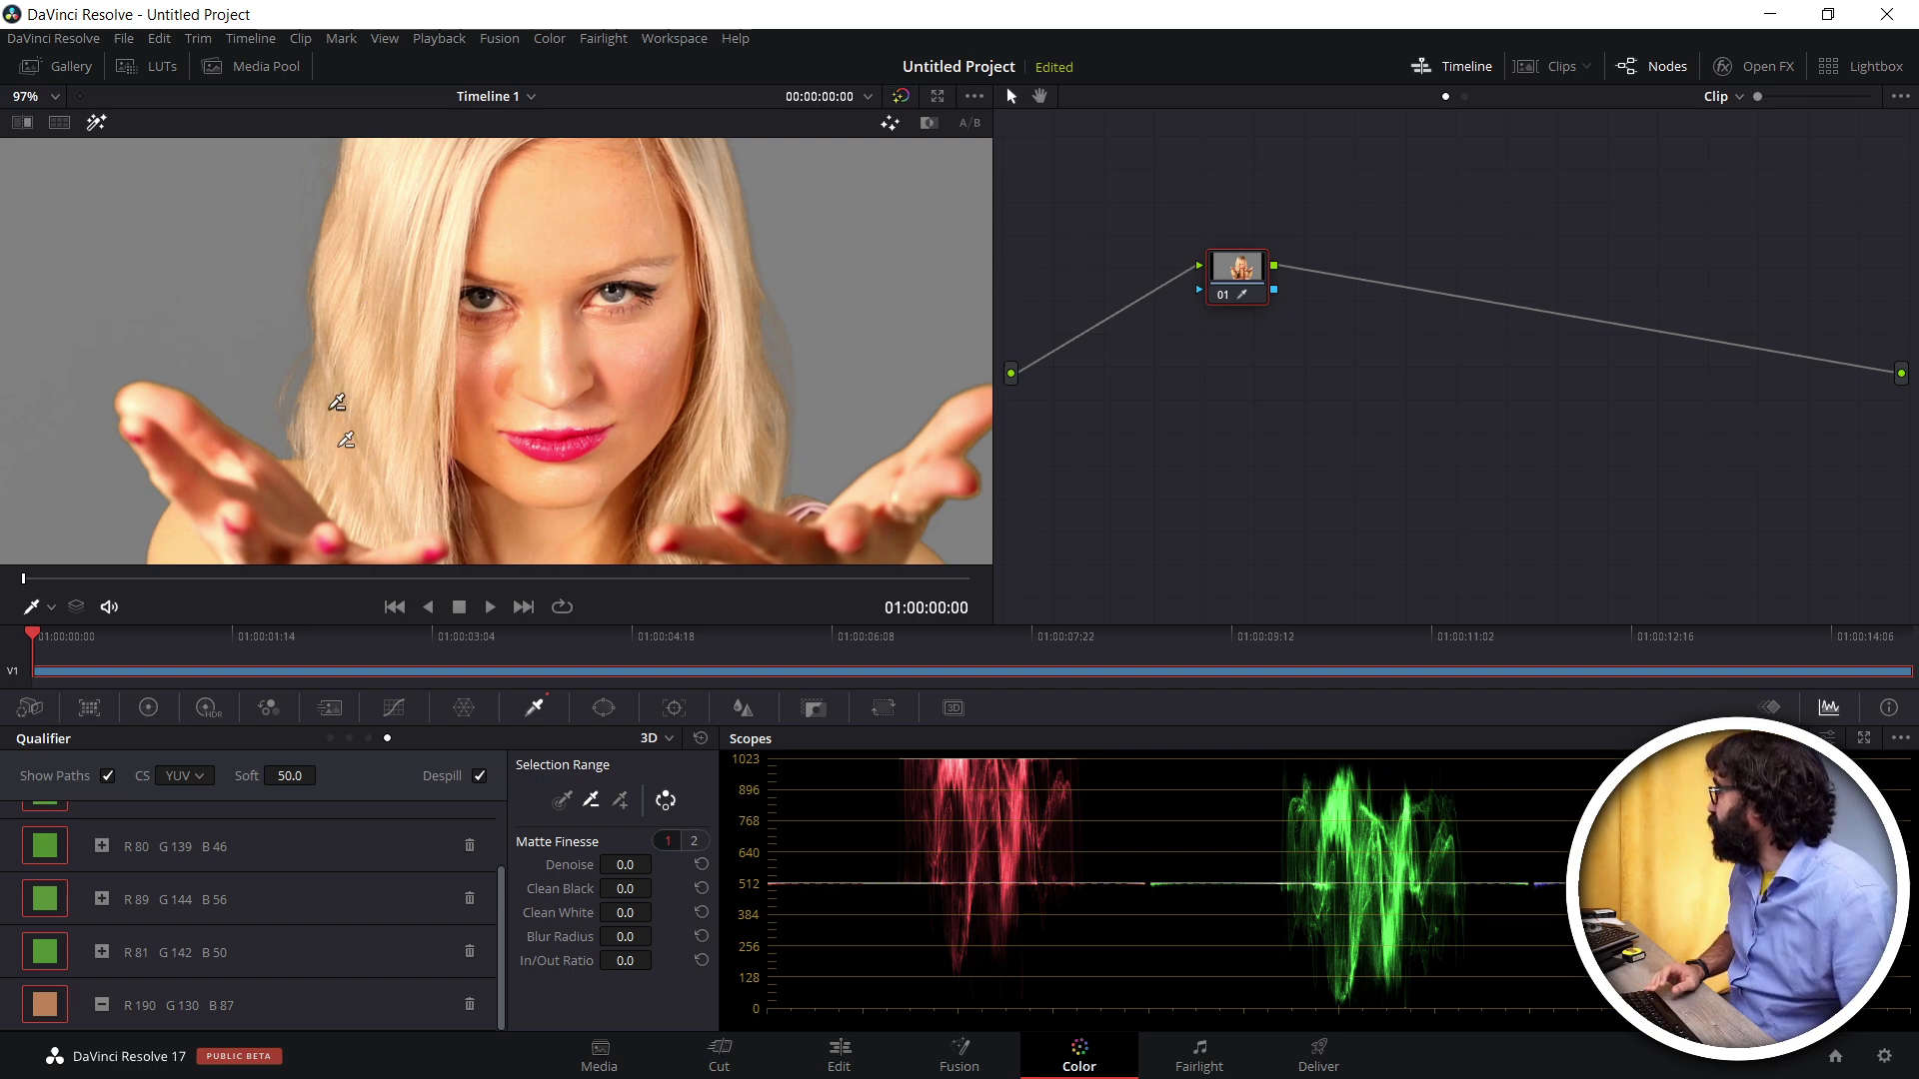
left_click(479, 777)
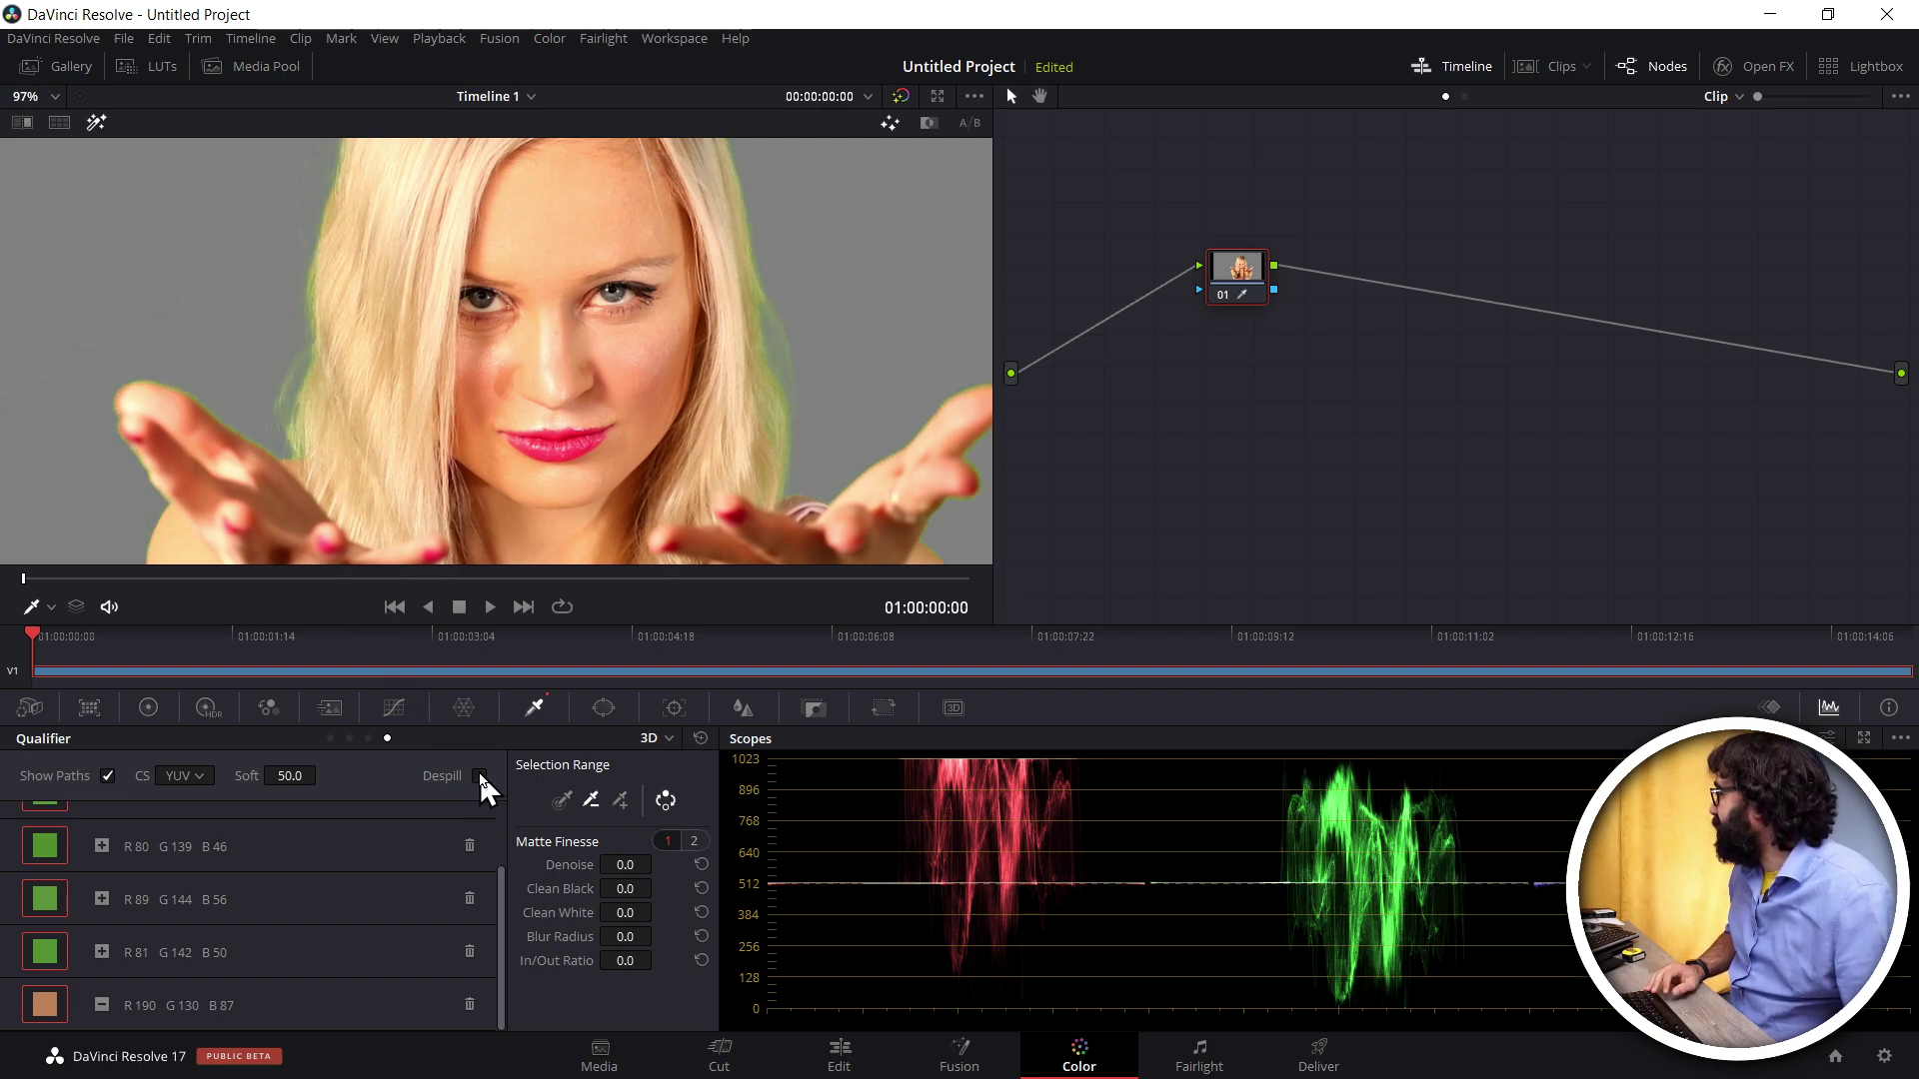
left_click(480, 777)
scroll(612, 398, "up", 2)
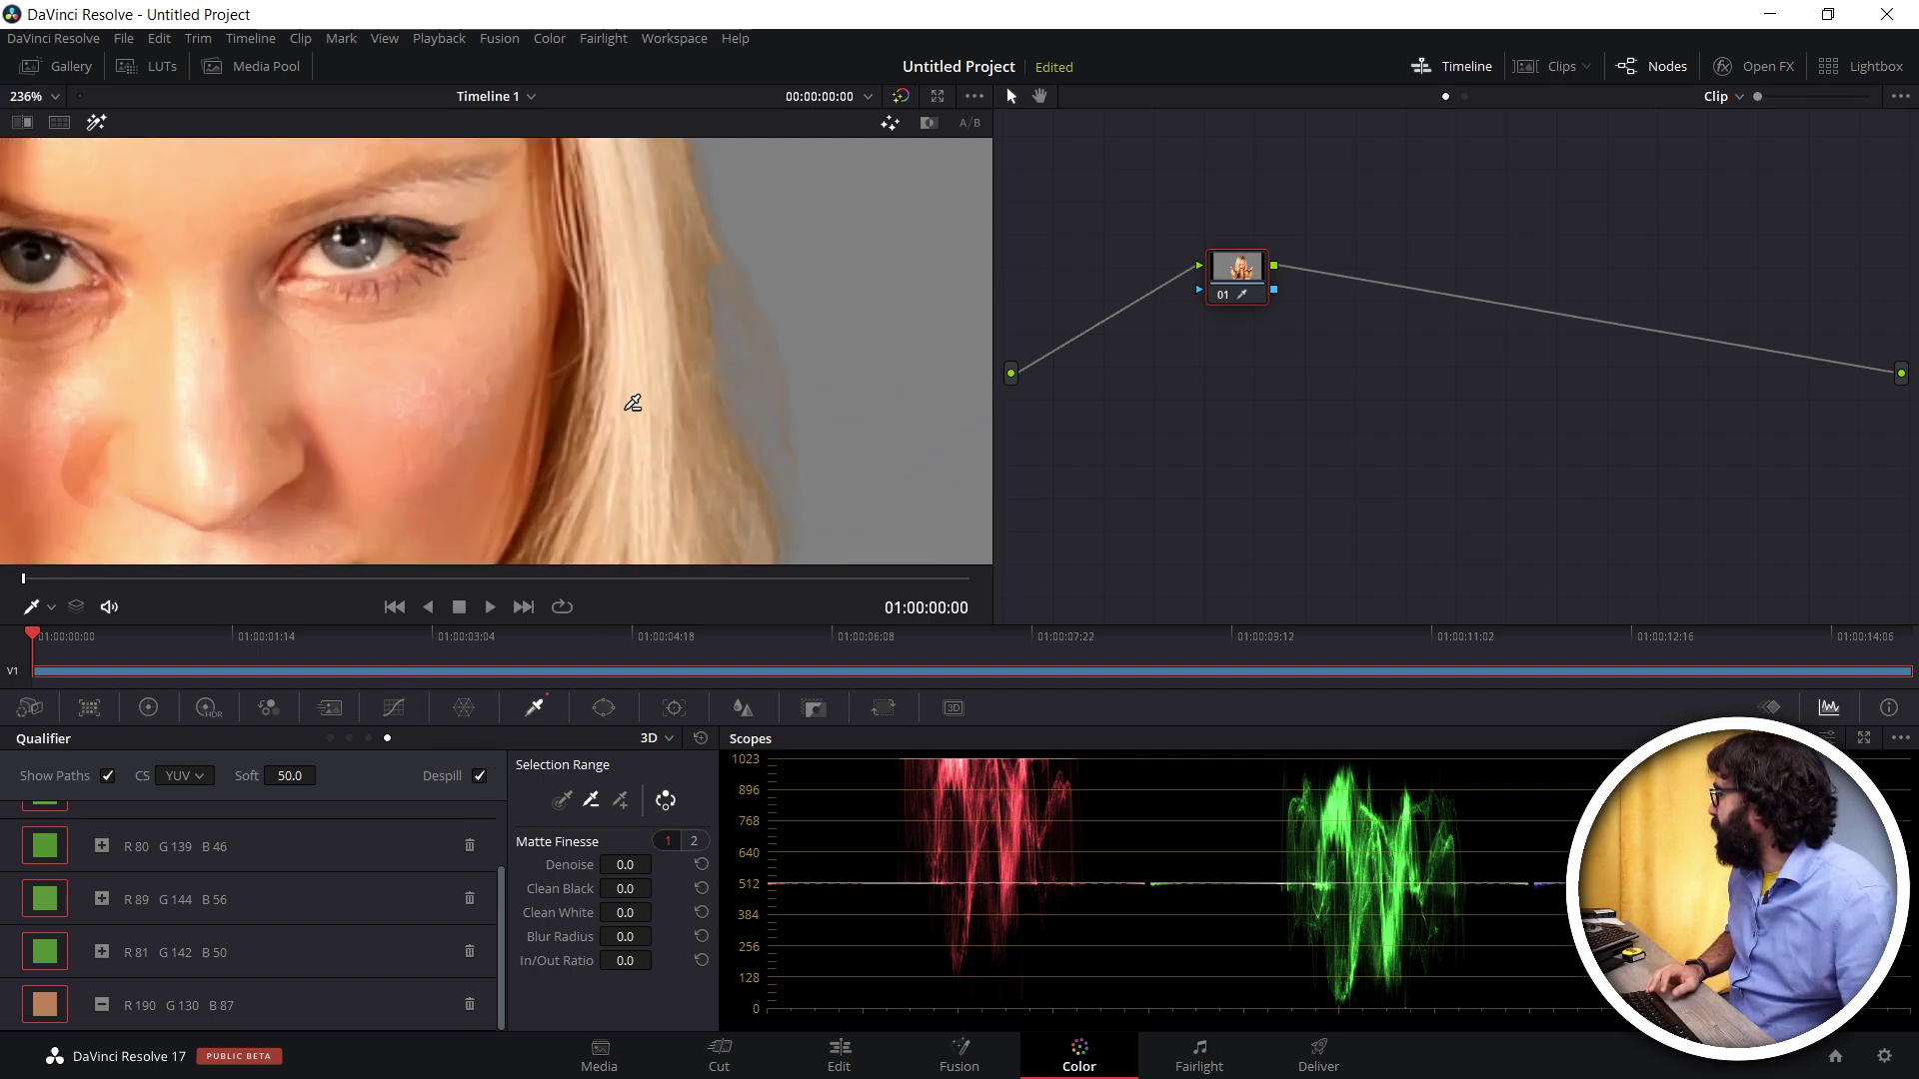
scroll(620, 356, "up", 2)
scroll(395, 299, "up", 2)
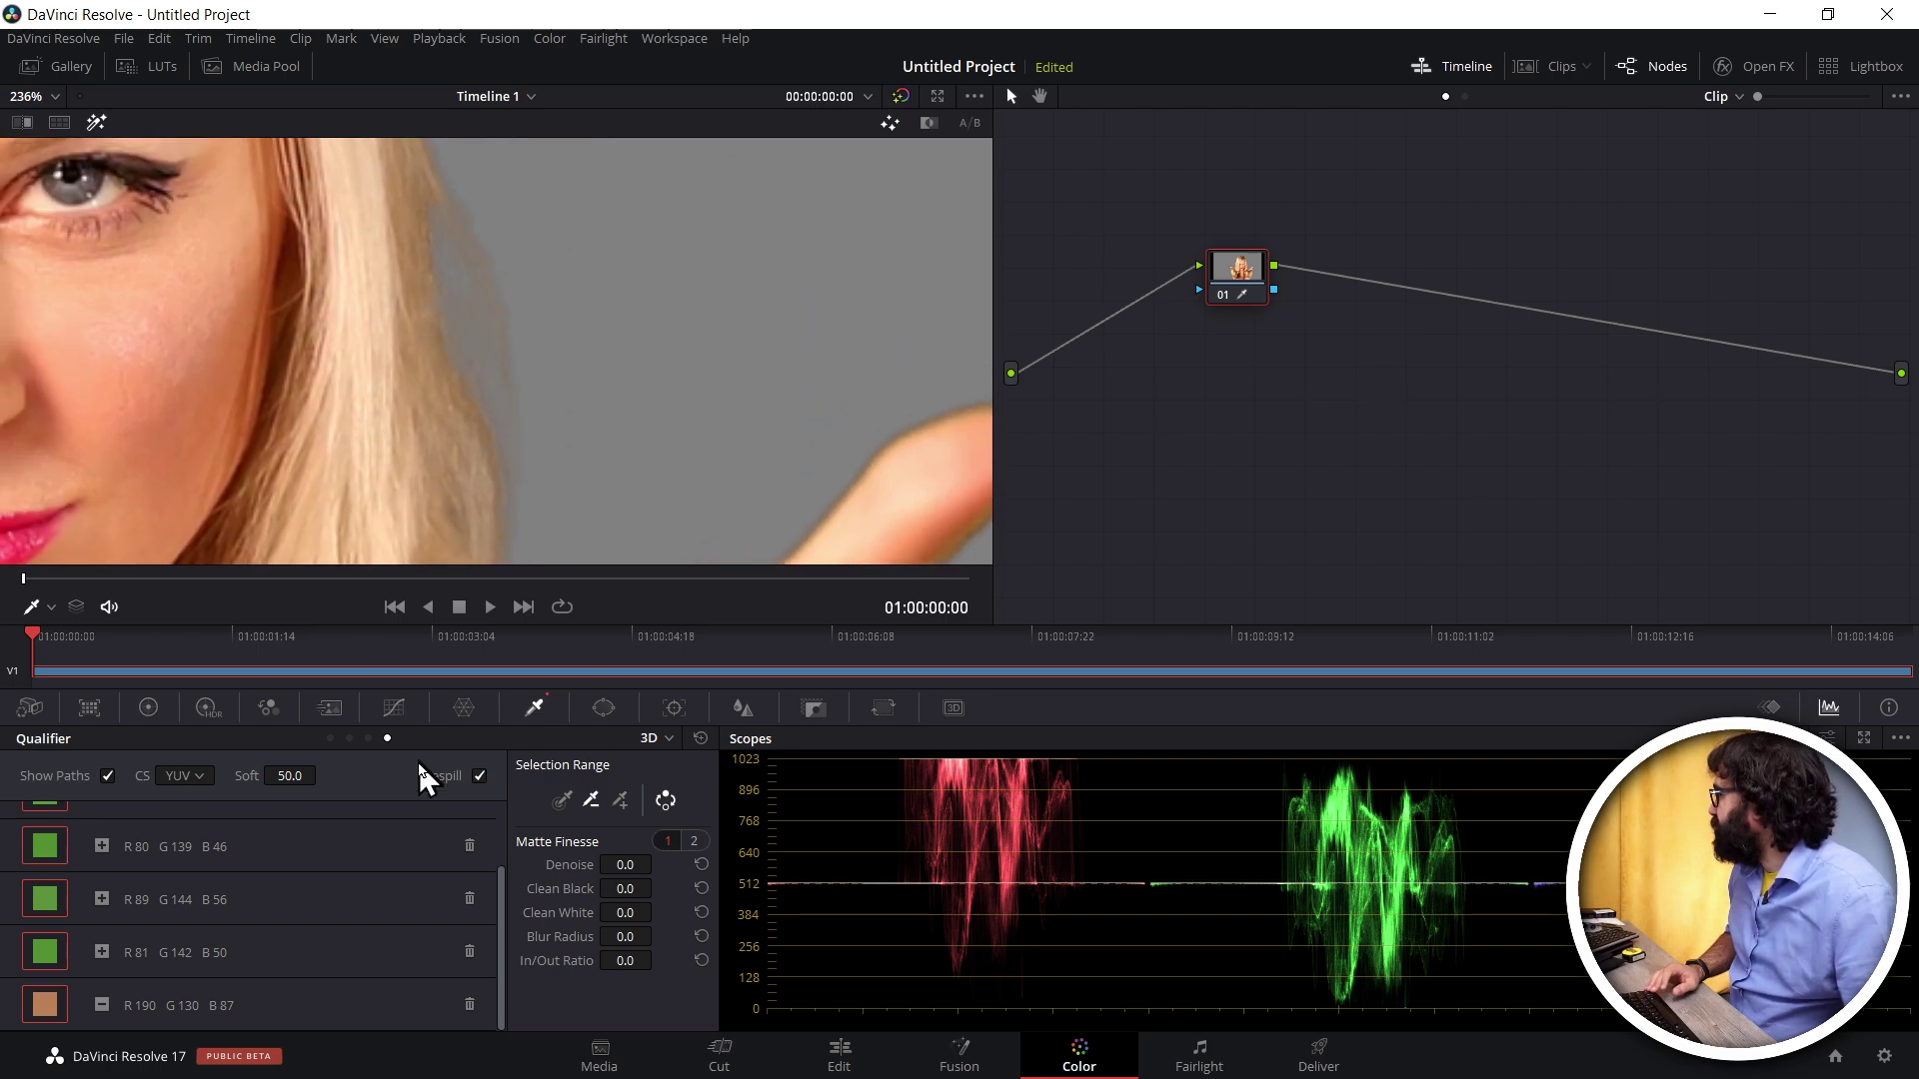
left_click(479, 777)
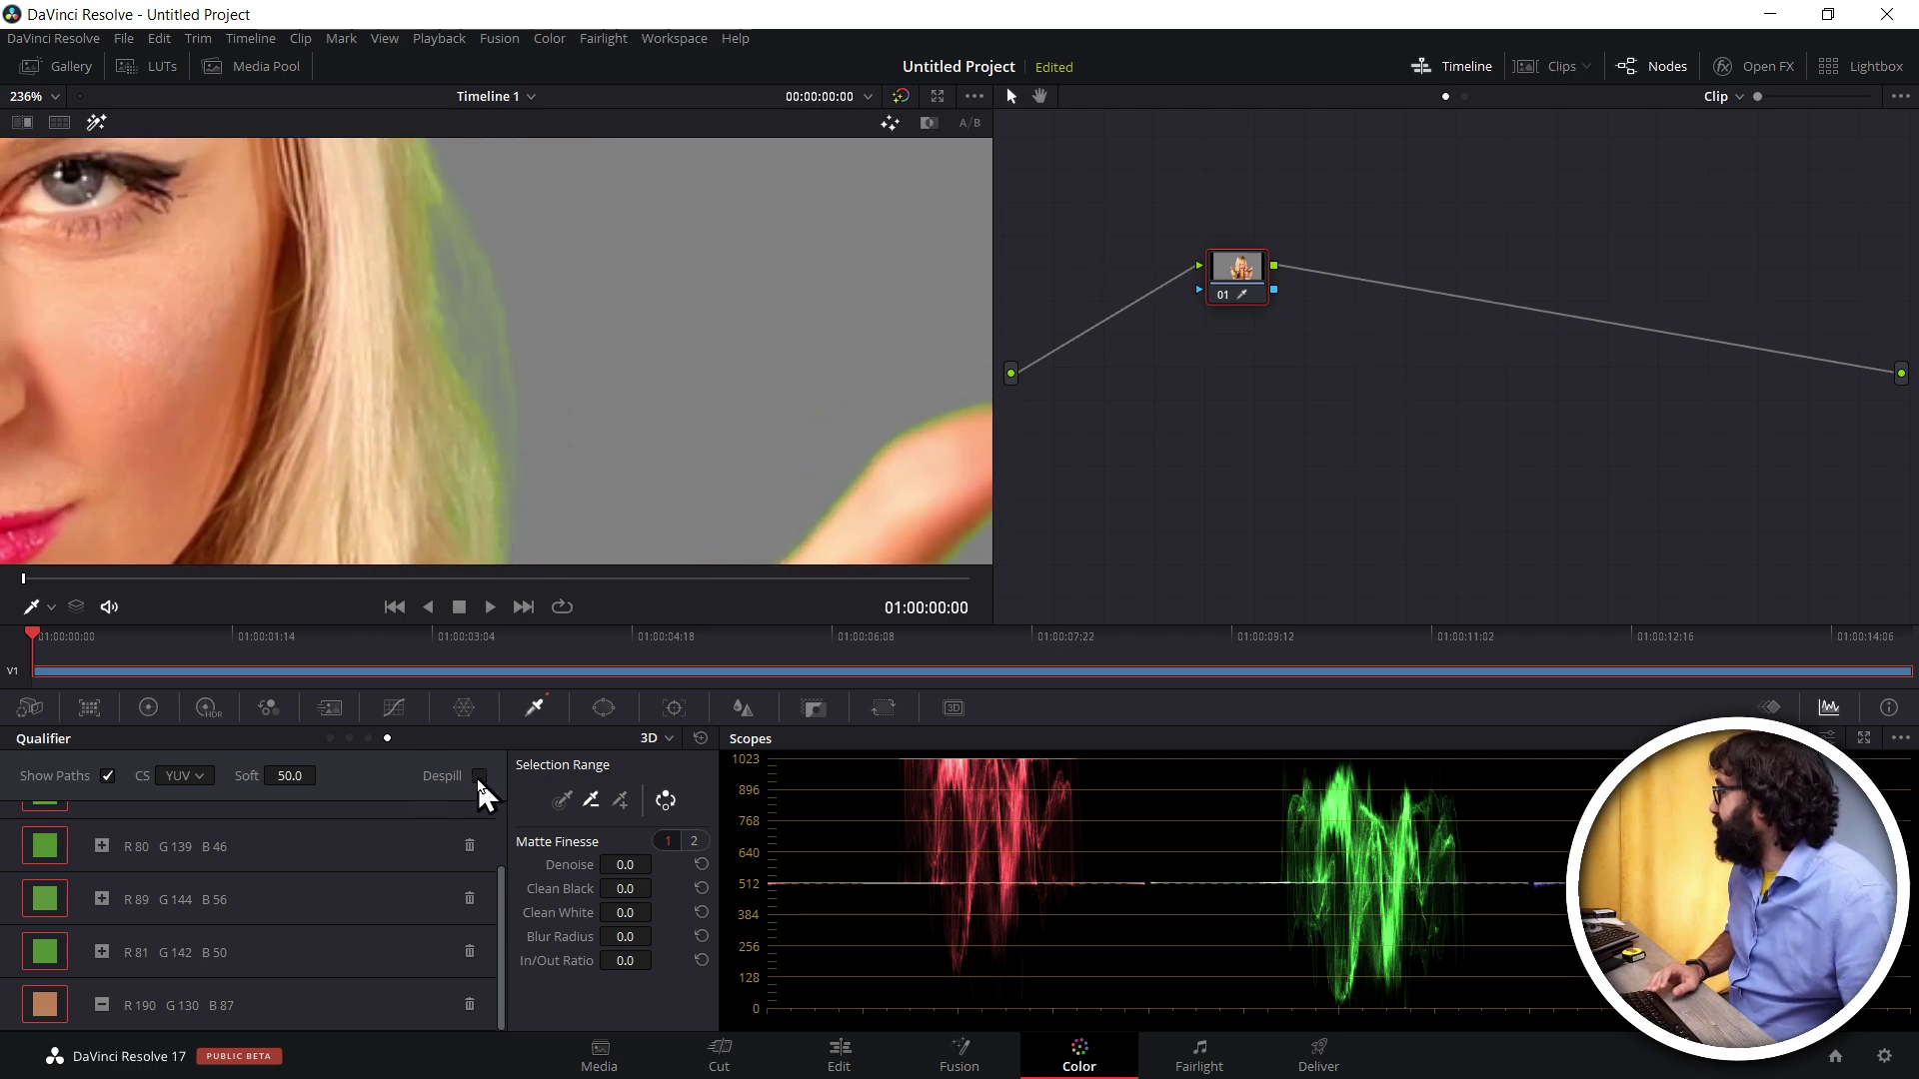
left_click(479, 776)
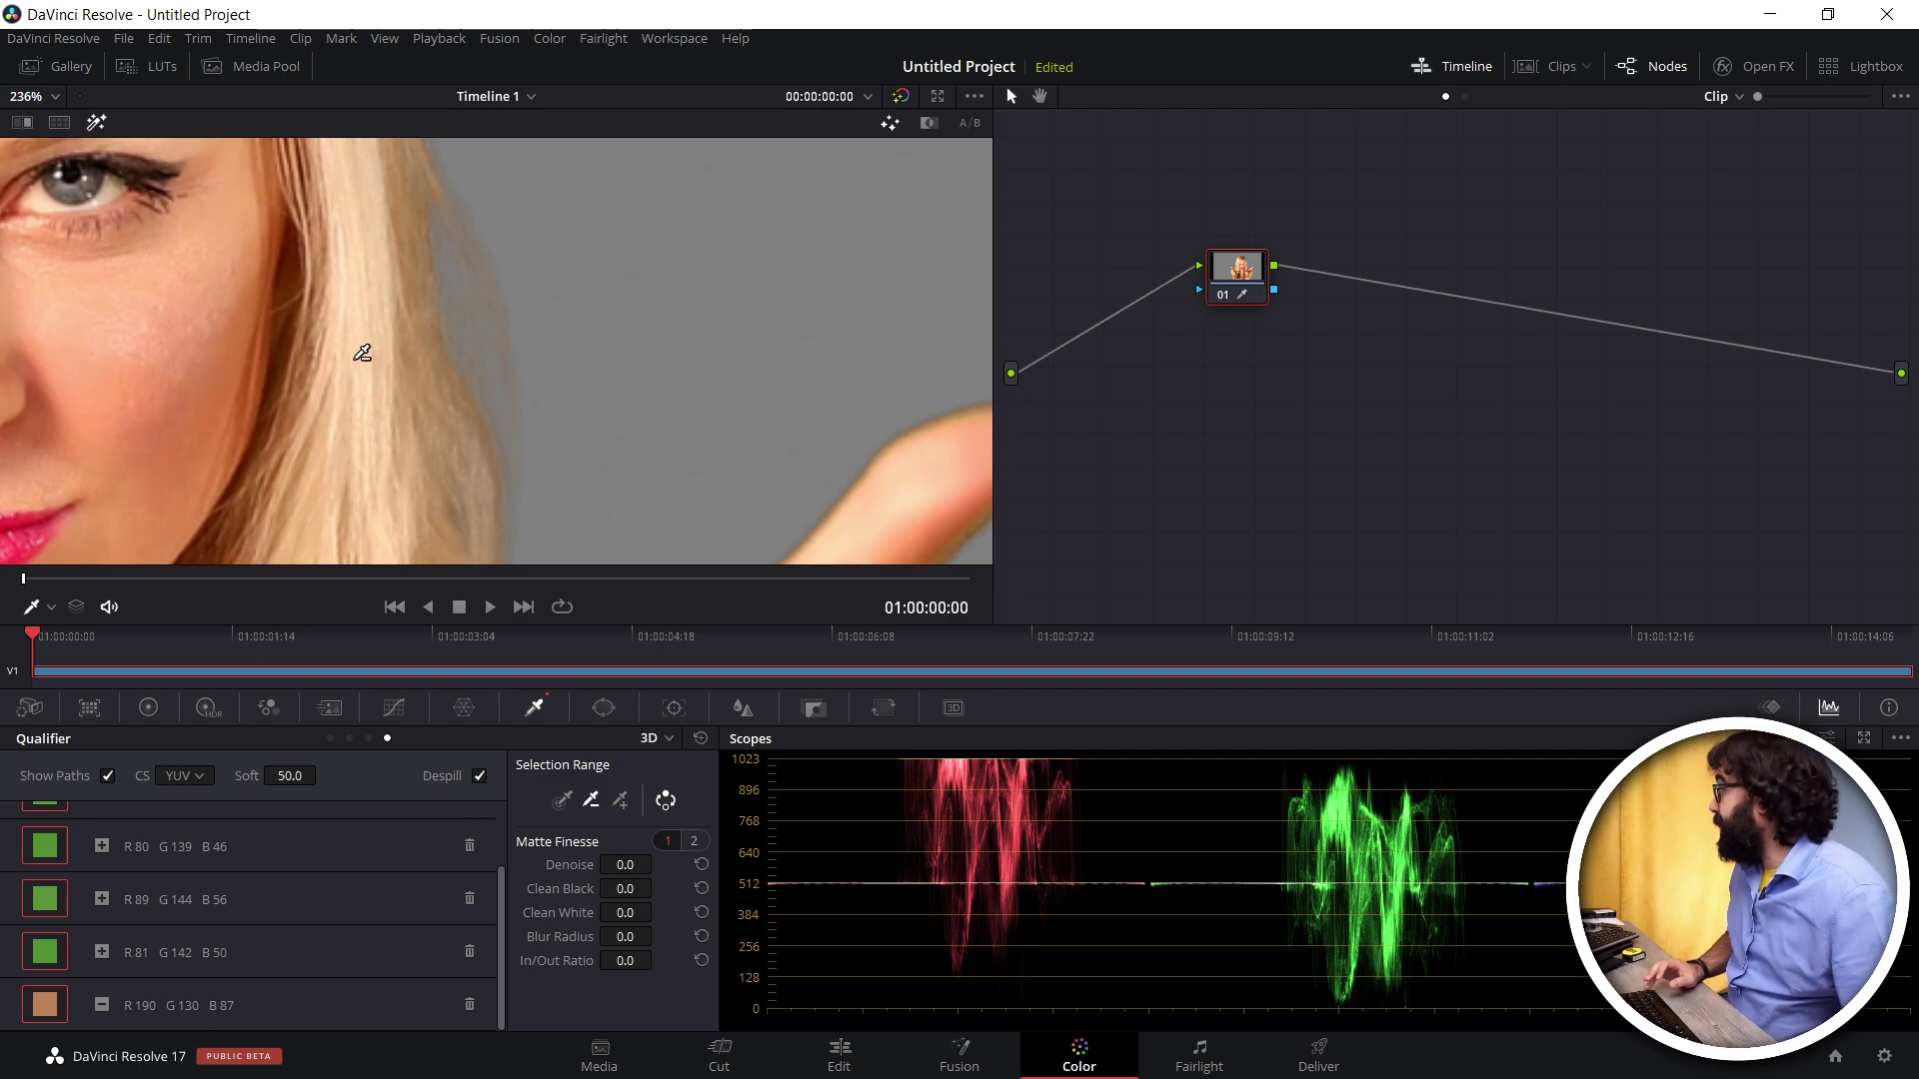
scroll(770, 416, "down", 3)
scroll(699, 326, "down", 3)
scroll(693, 326, "down", 3)
scroll(677, 361, "down", 3)
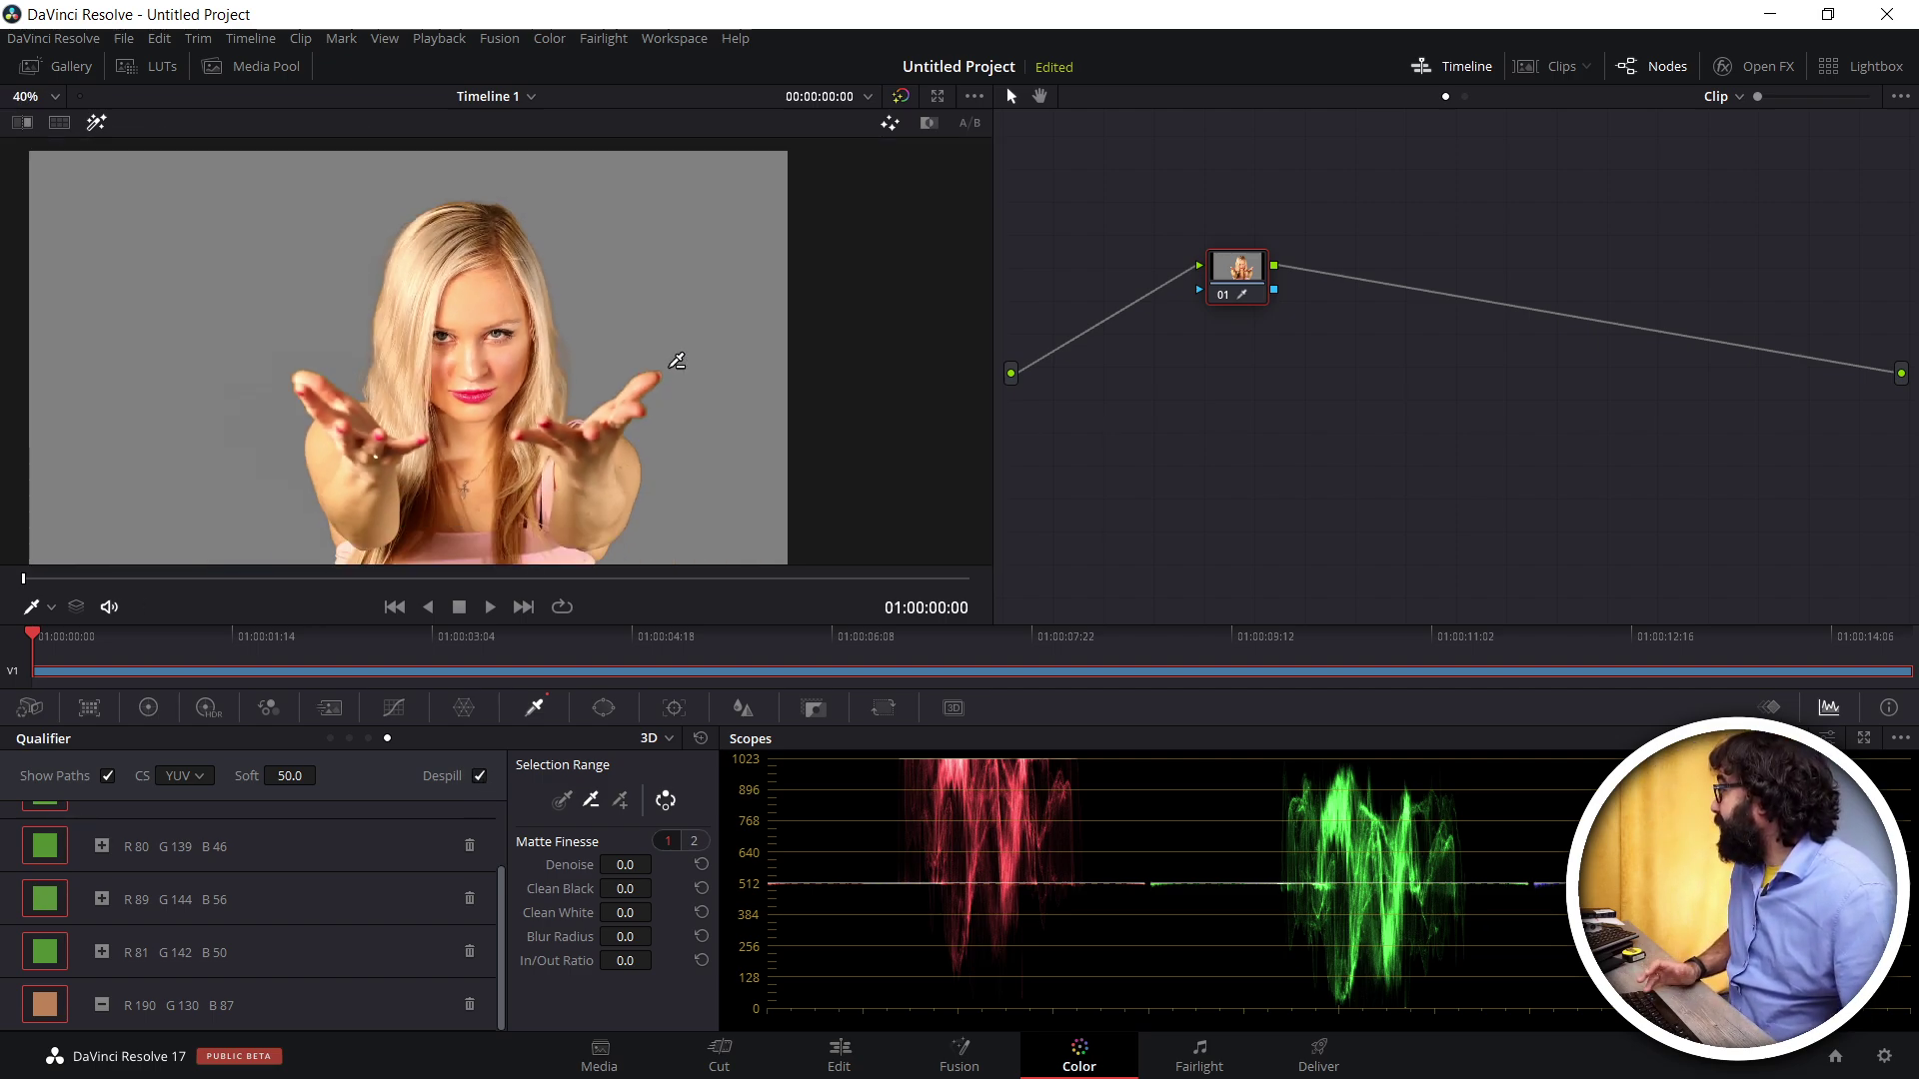
scroll(639, 390, "down", 3)
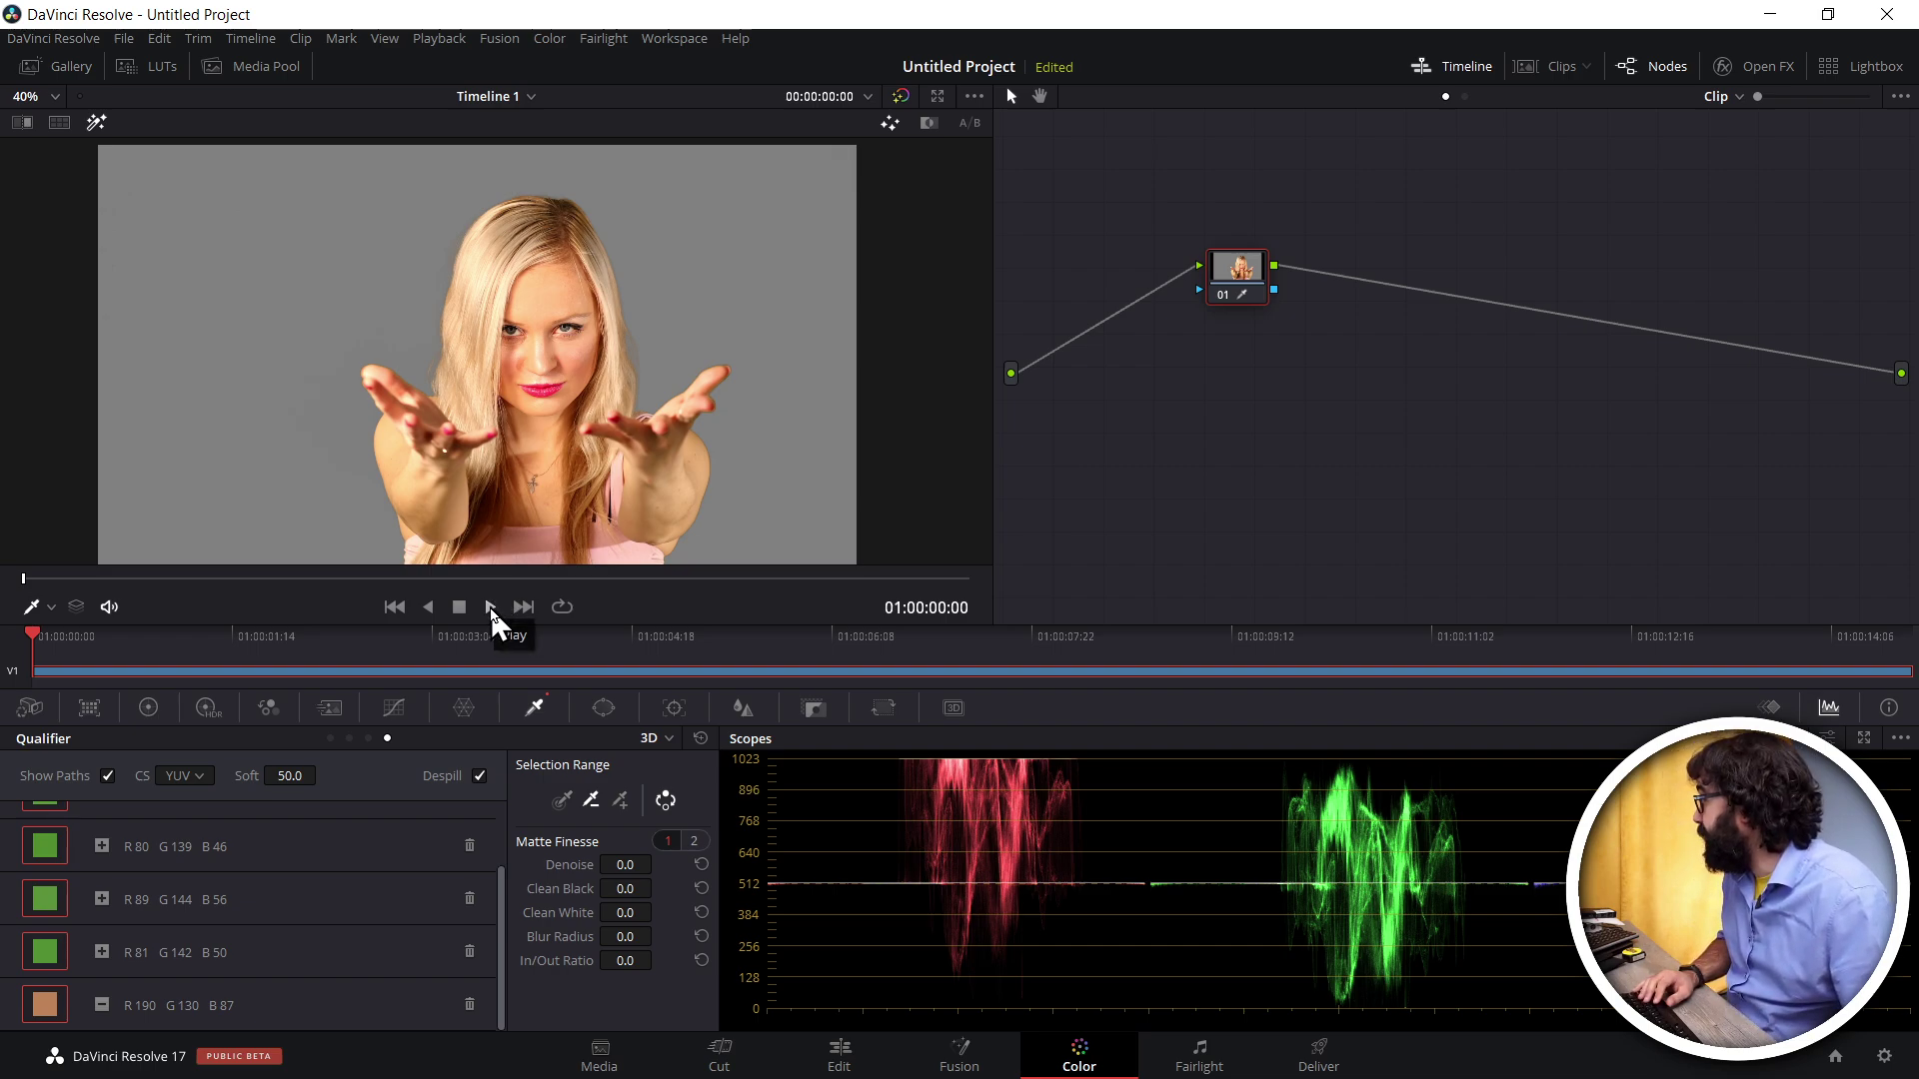
Play the keyed clip to check the matte in motion, stop it, and switch to the Edit page
left_click(491, 610)
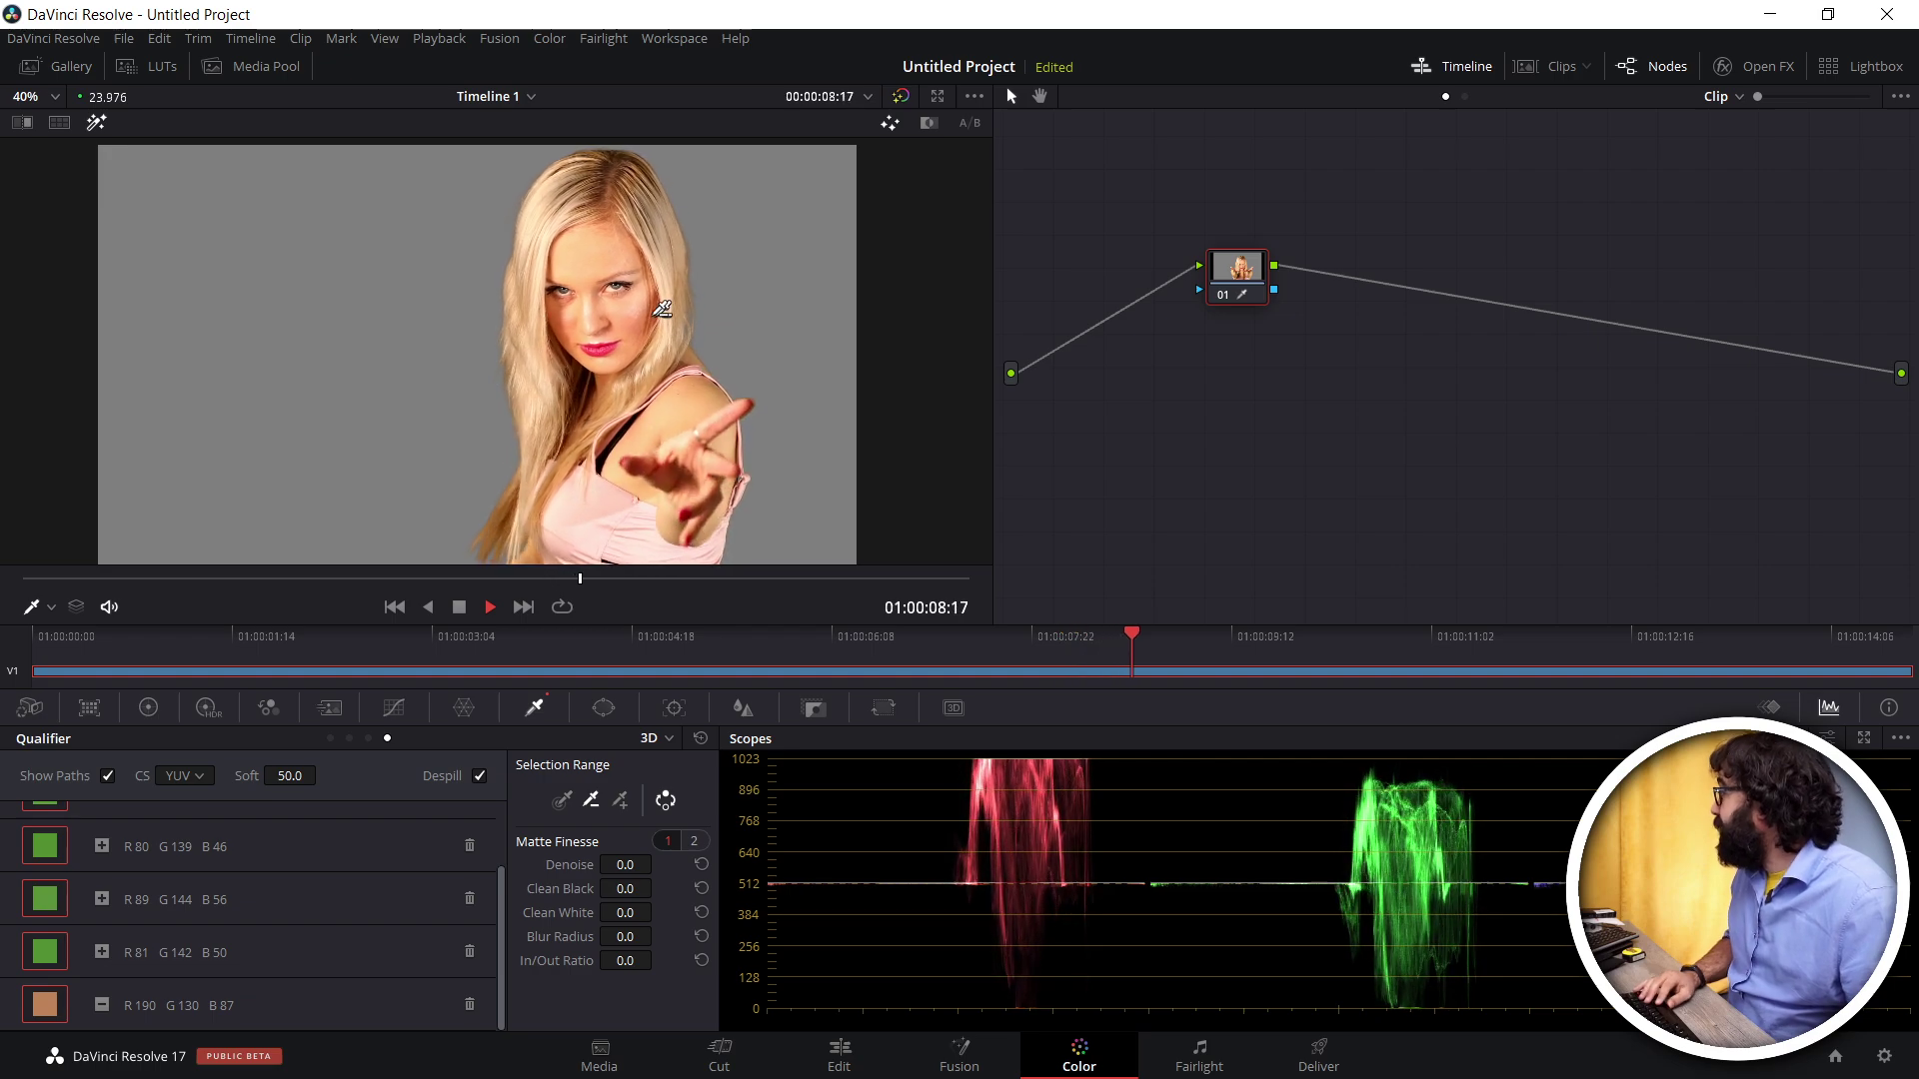
key("space")
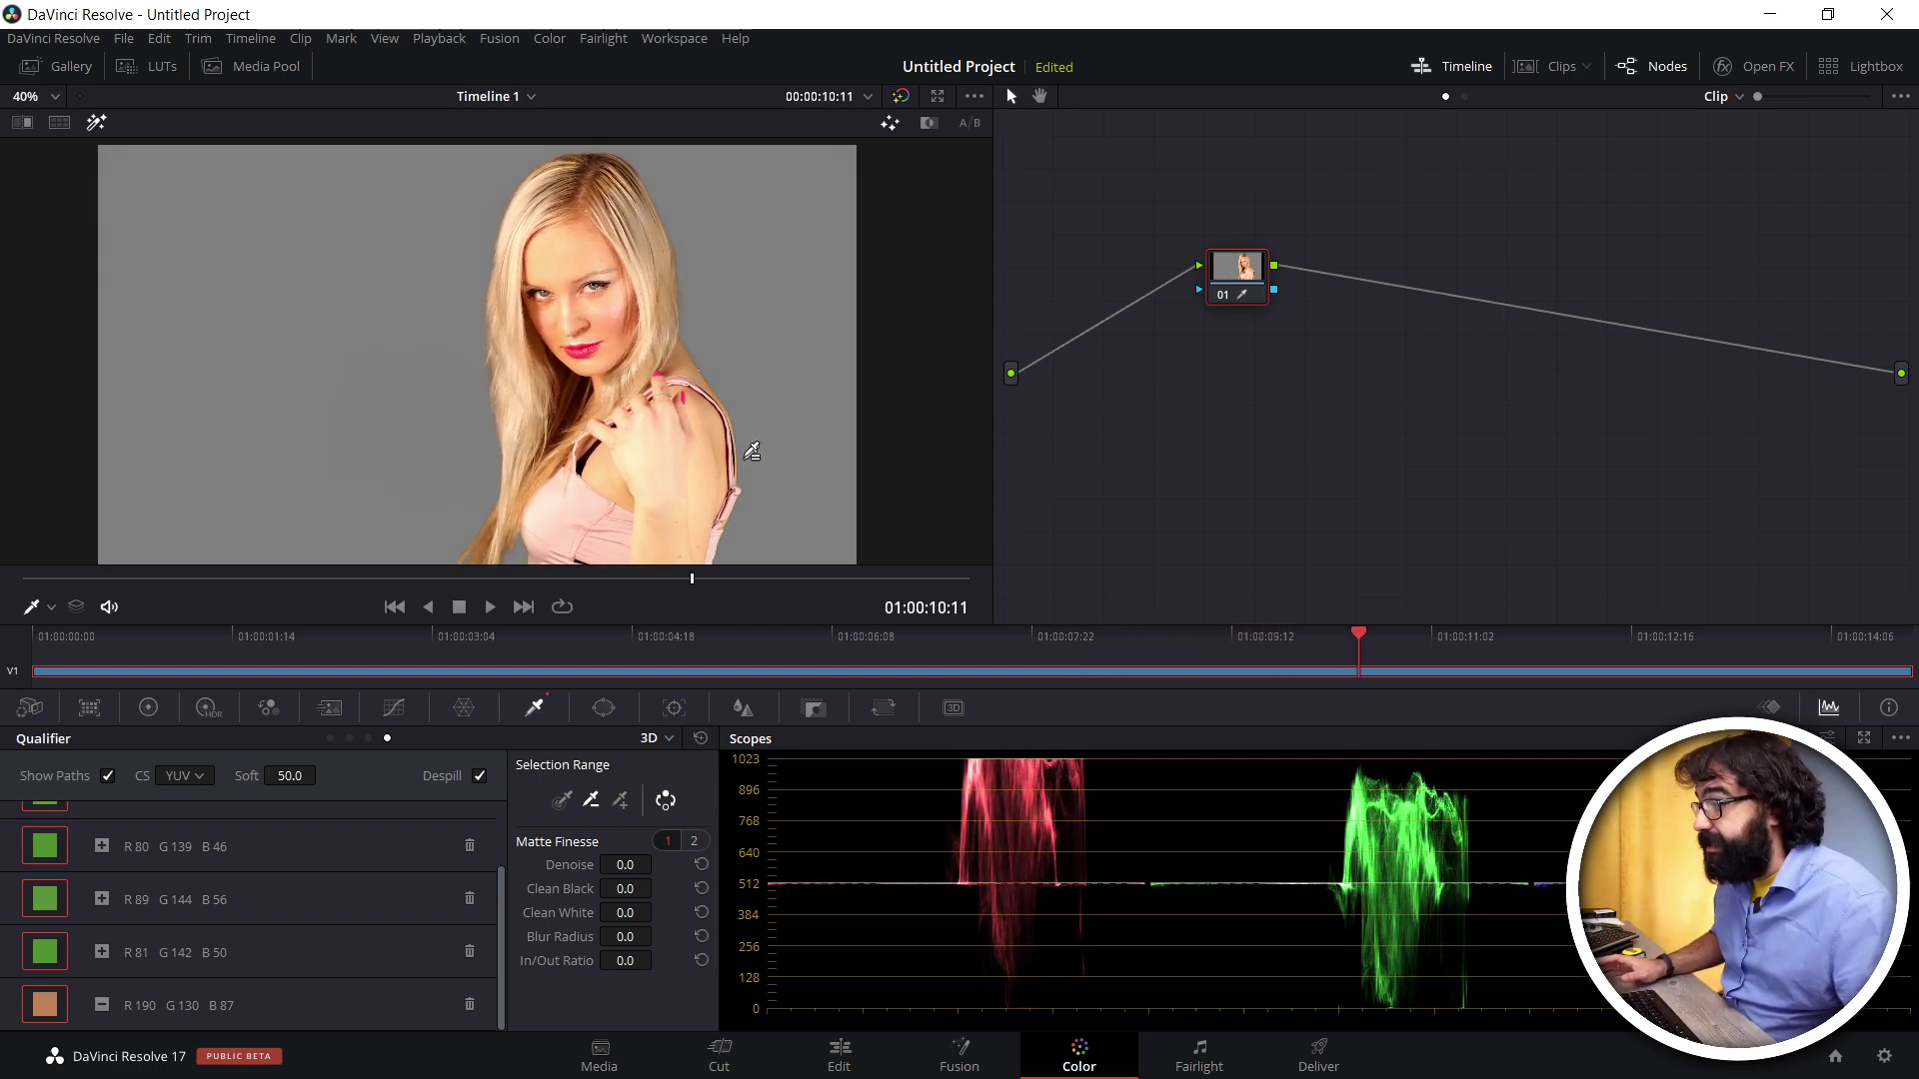
left_click(837, 1061)
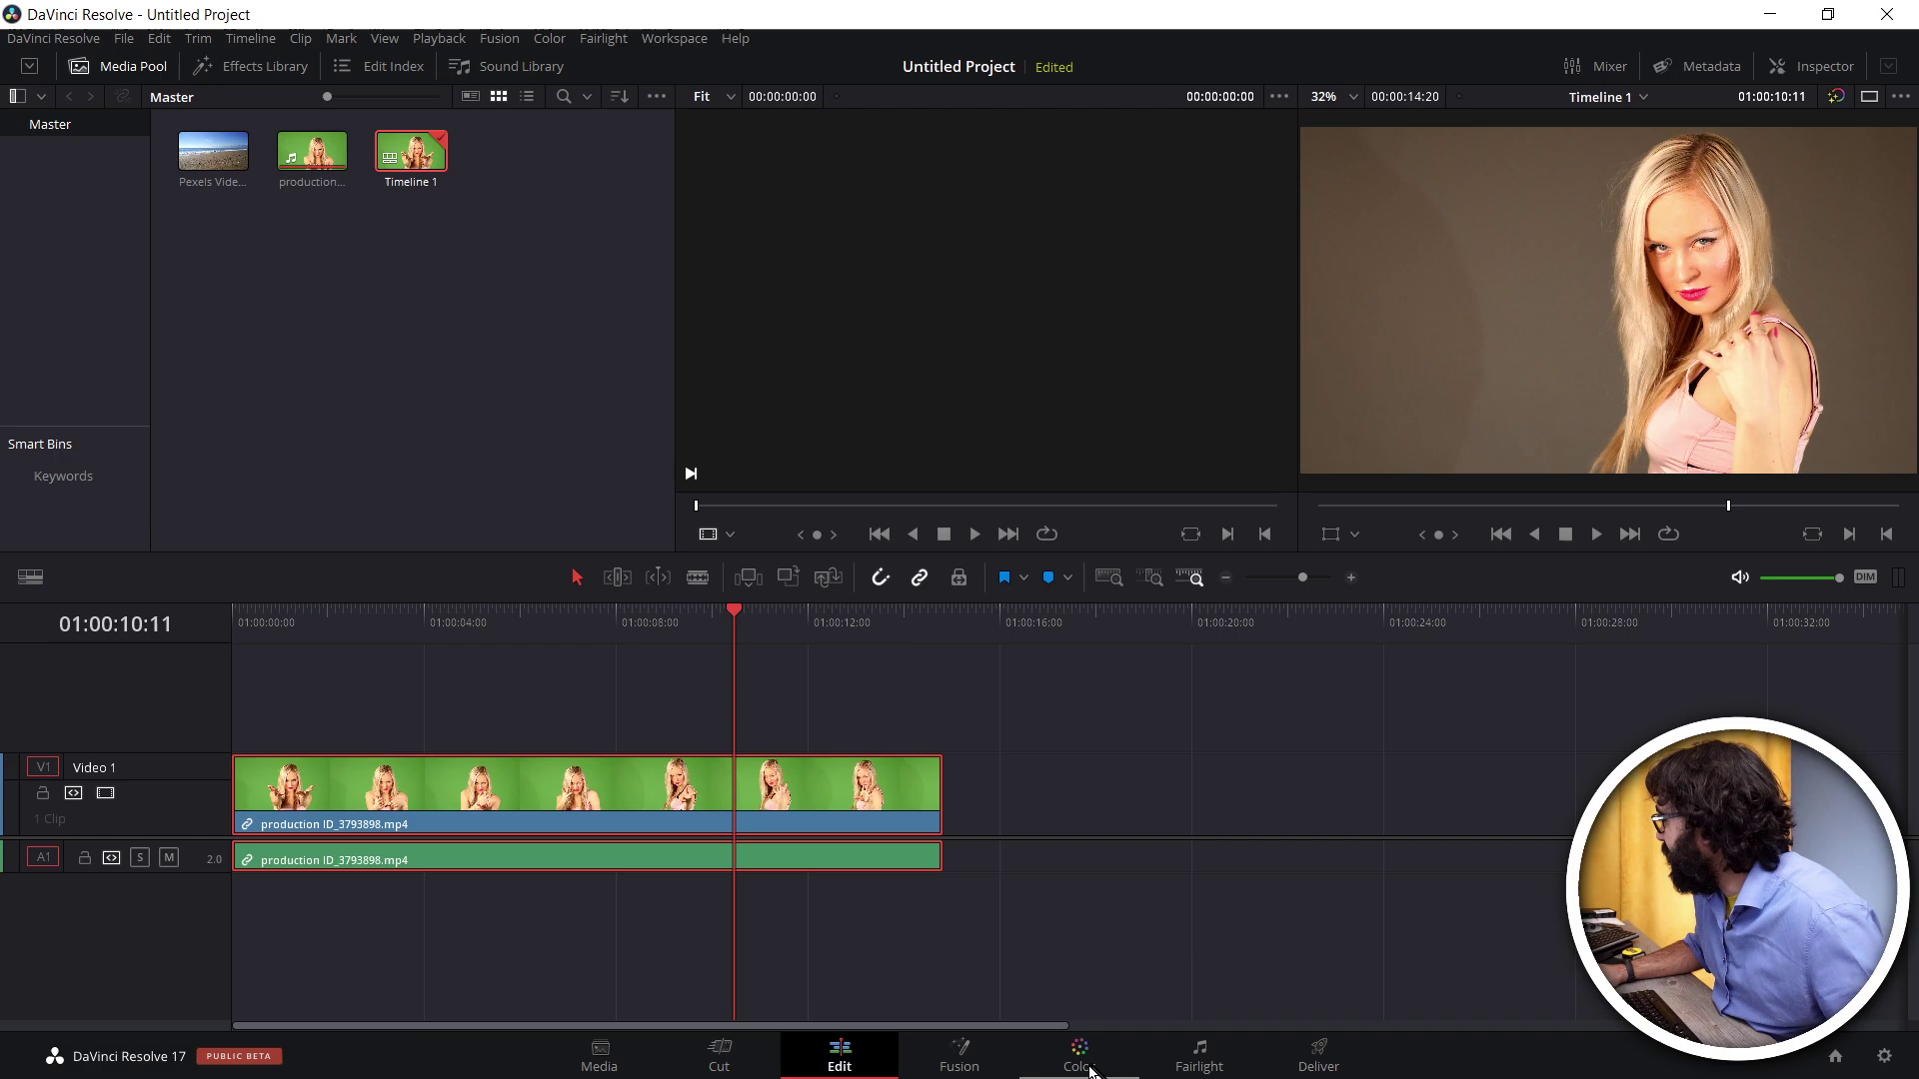
Switch back to the Color page with the keyed subject and its node graph
left_click(1099, 1063)
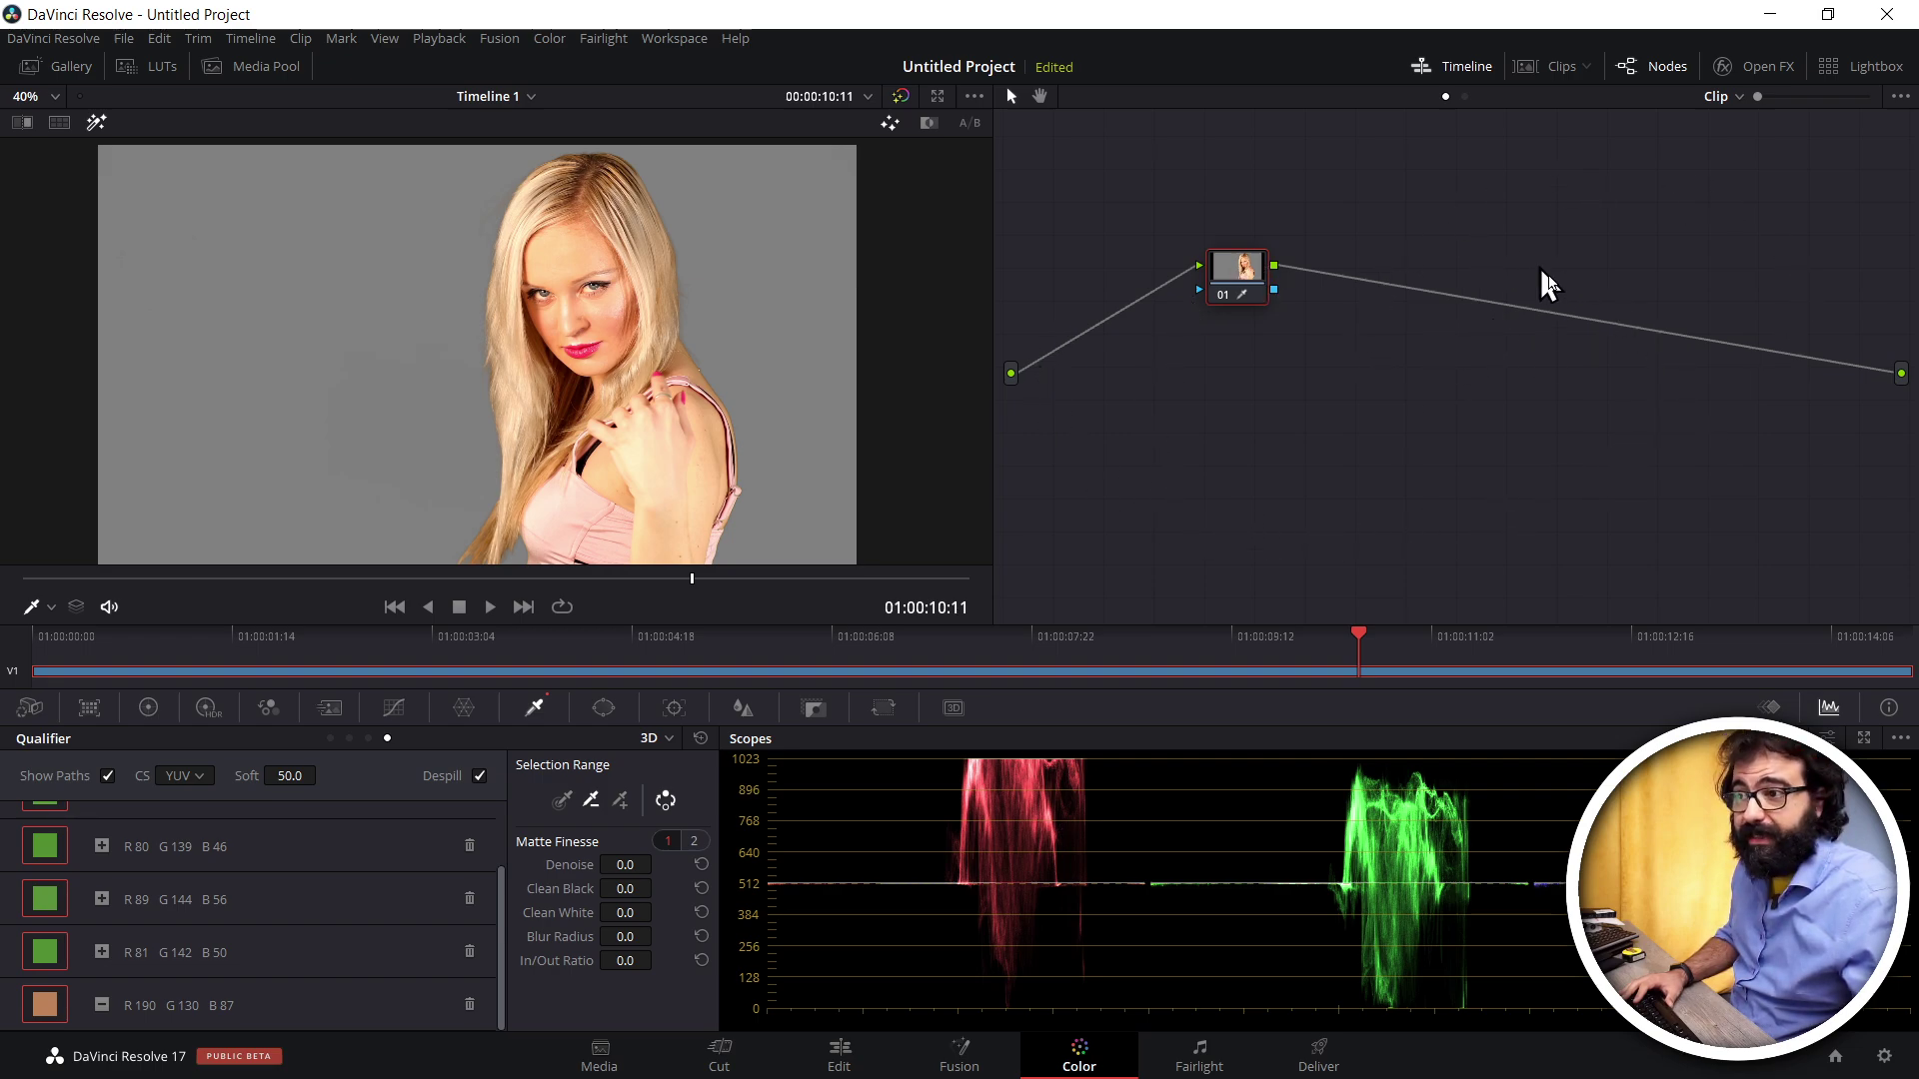
Add an Alpha Output to the node graph and link the key node's matte output to it
right_click(1300, 391)
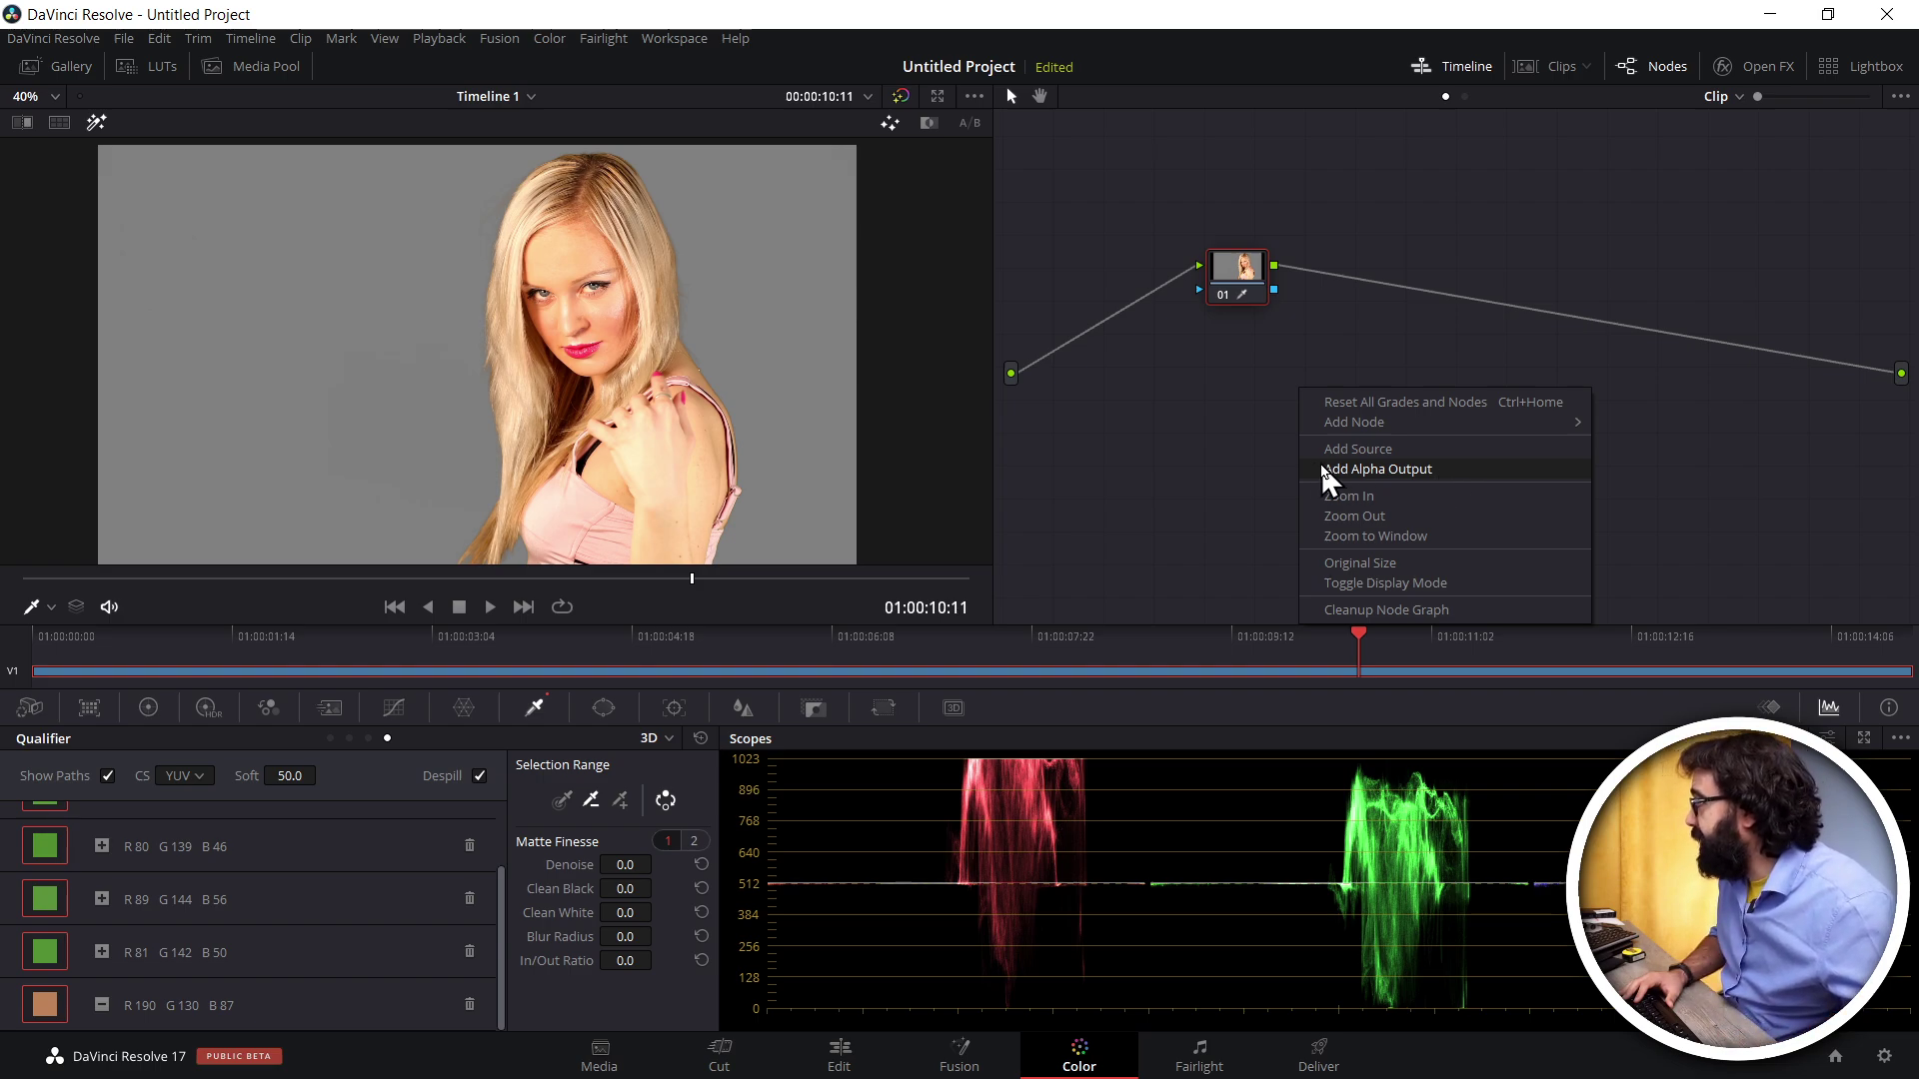
left_click(1378, 469)
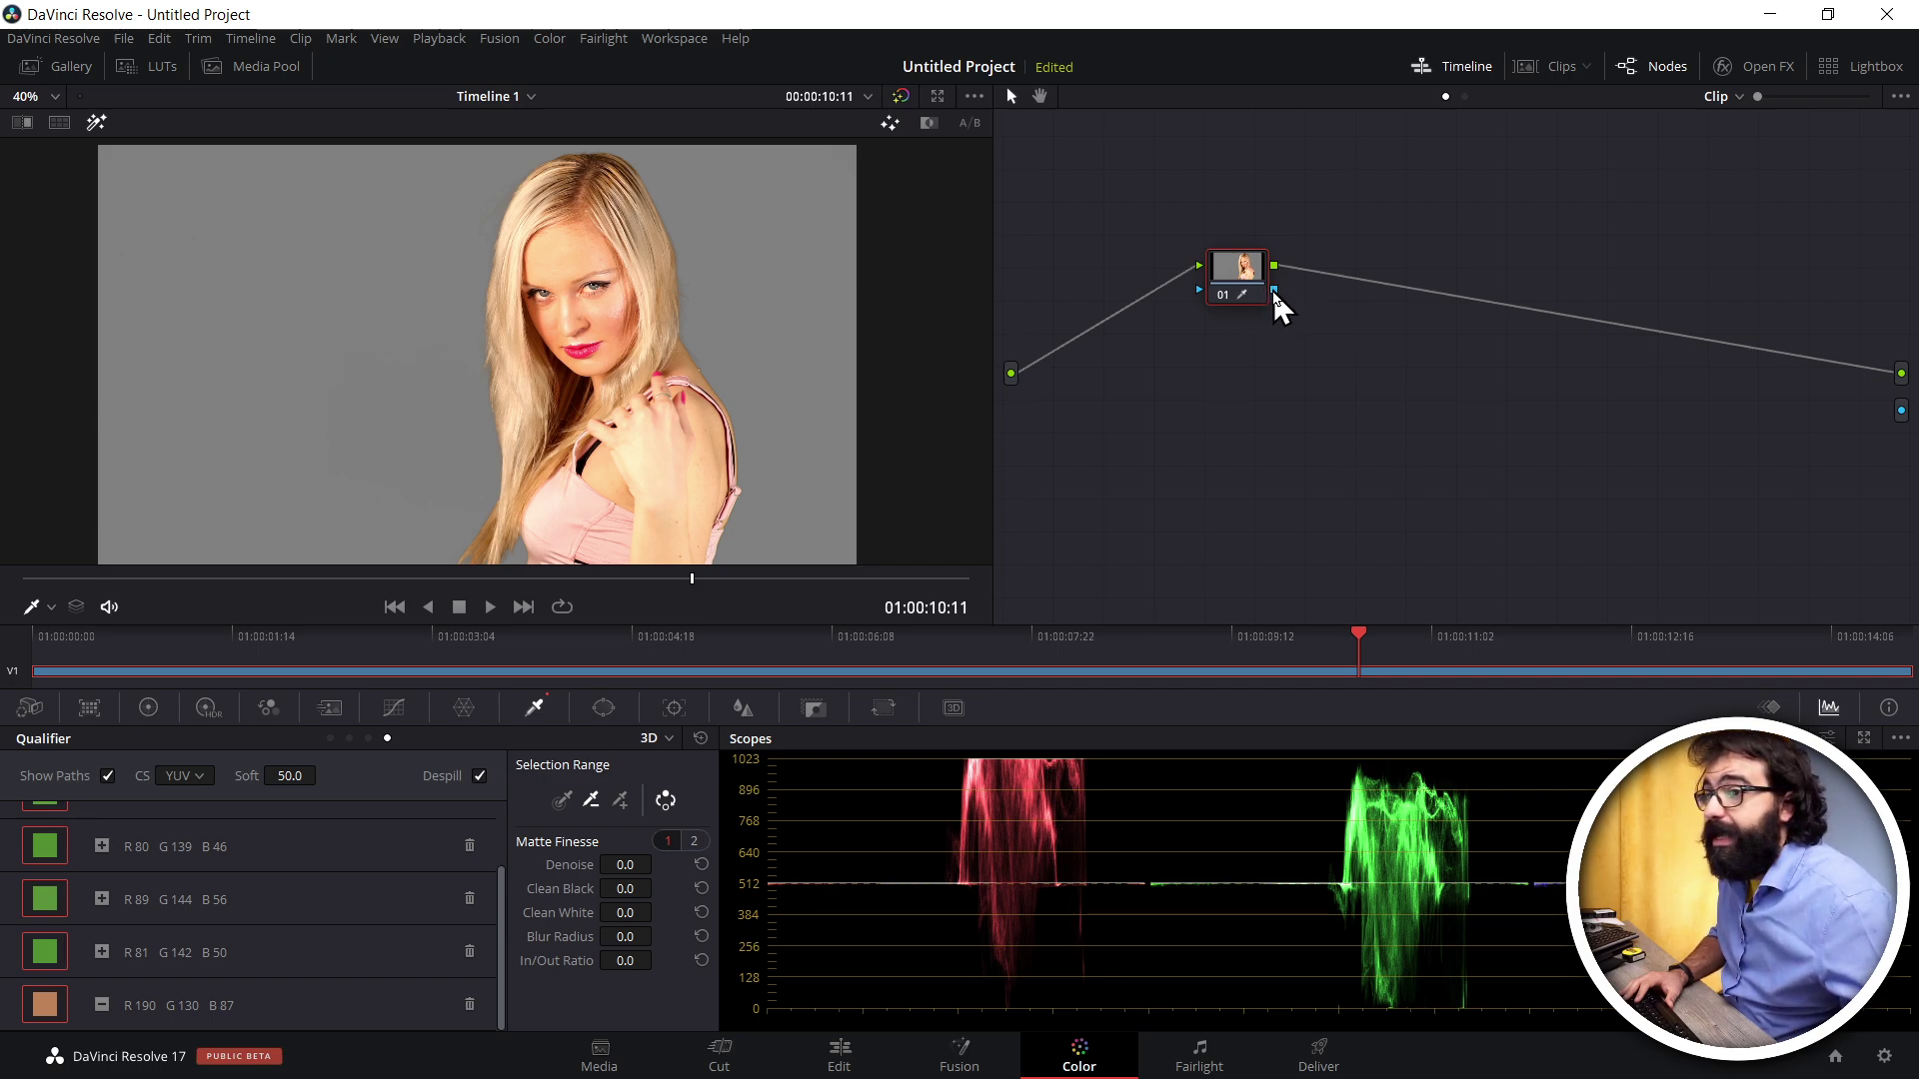
left_click_drag(1275, 297, 1506, 346)
left_click_drag(1825, 418, 1877, 420)
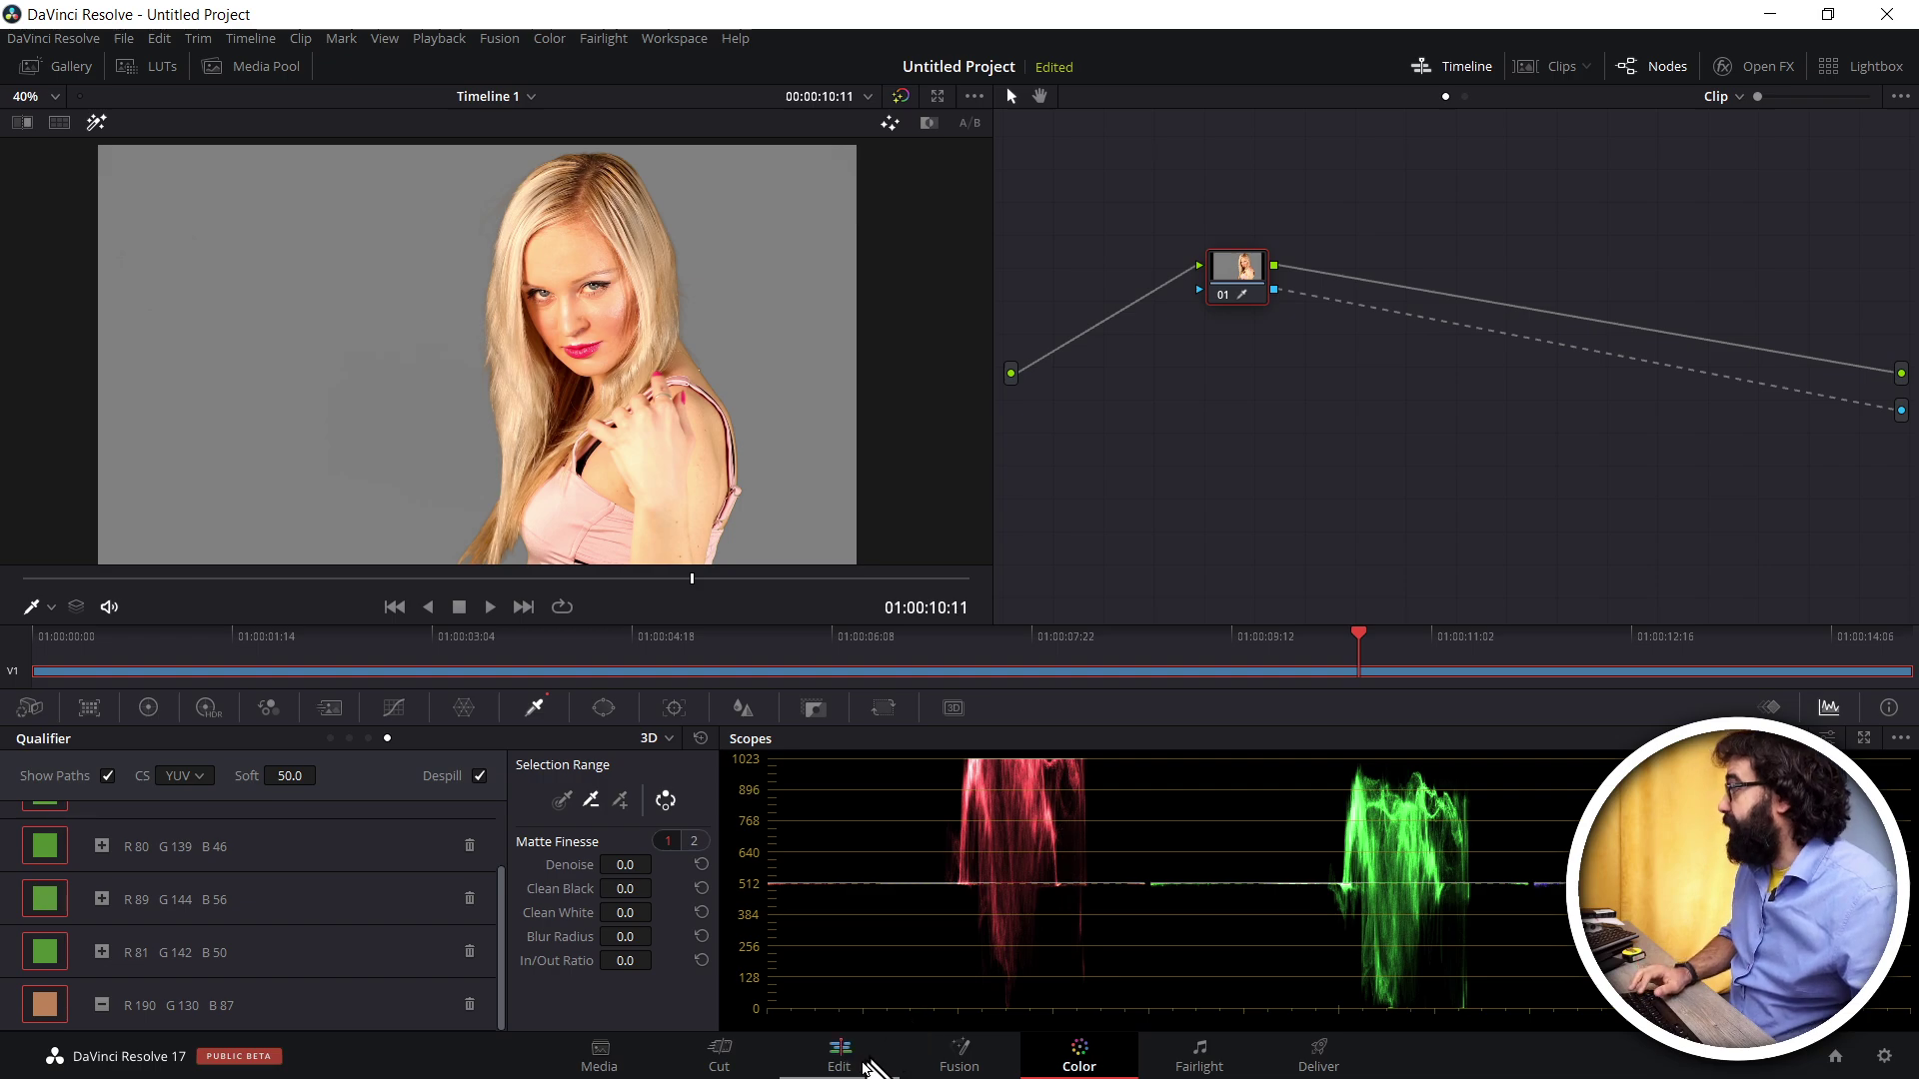
Play the timeline on the Edit page from the start to confirm the woman now appears over black
left_click(849, 1070)
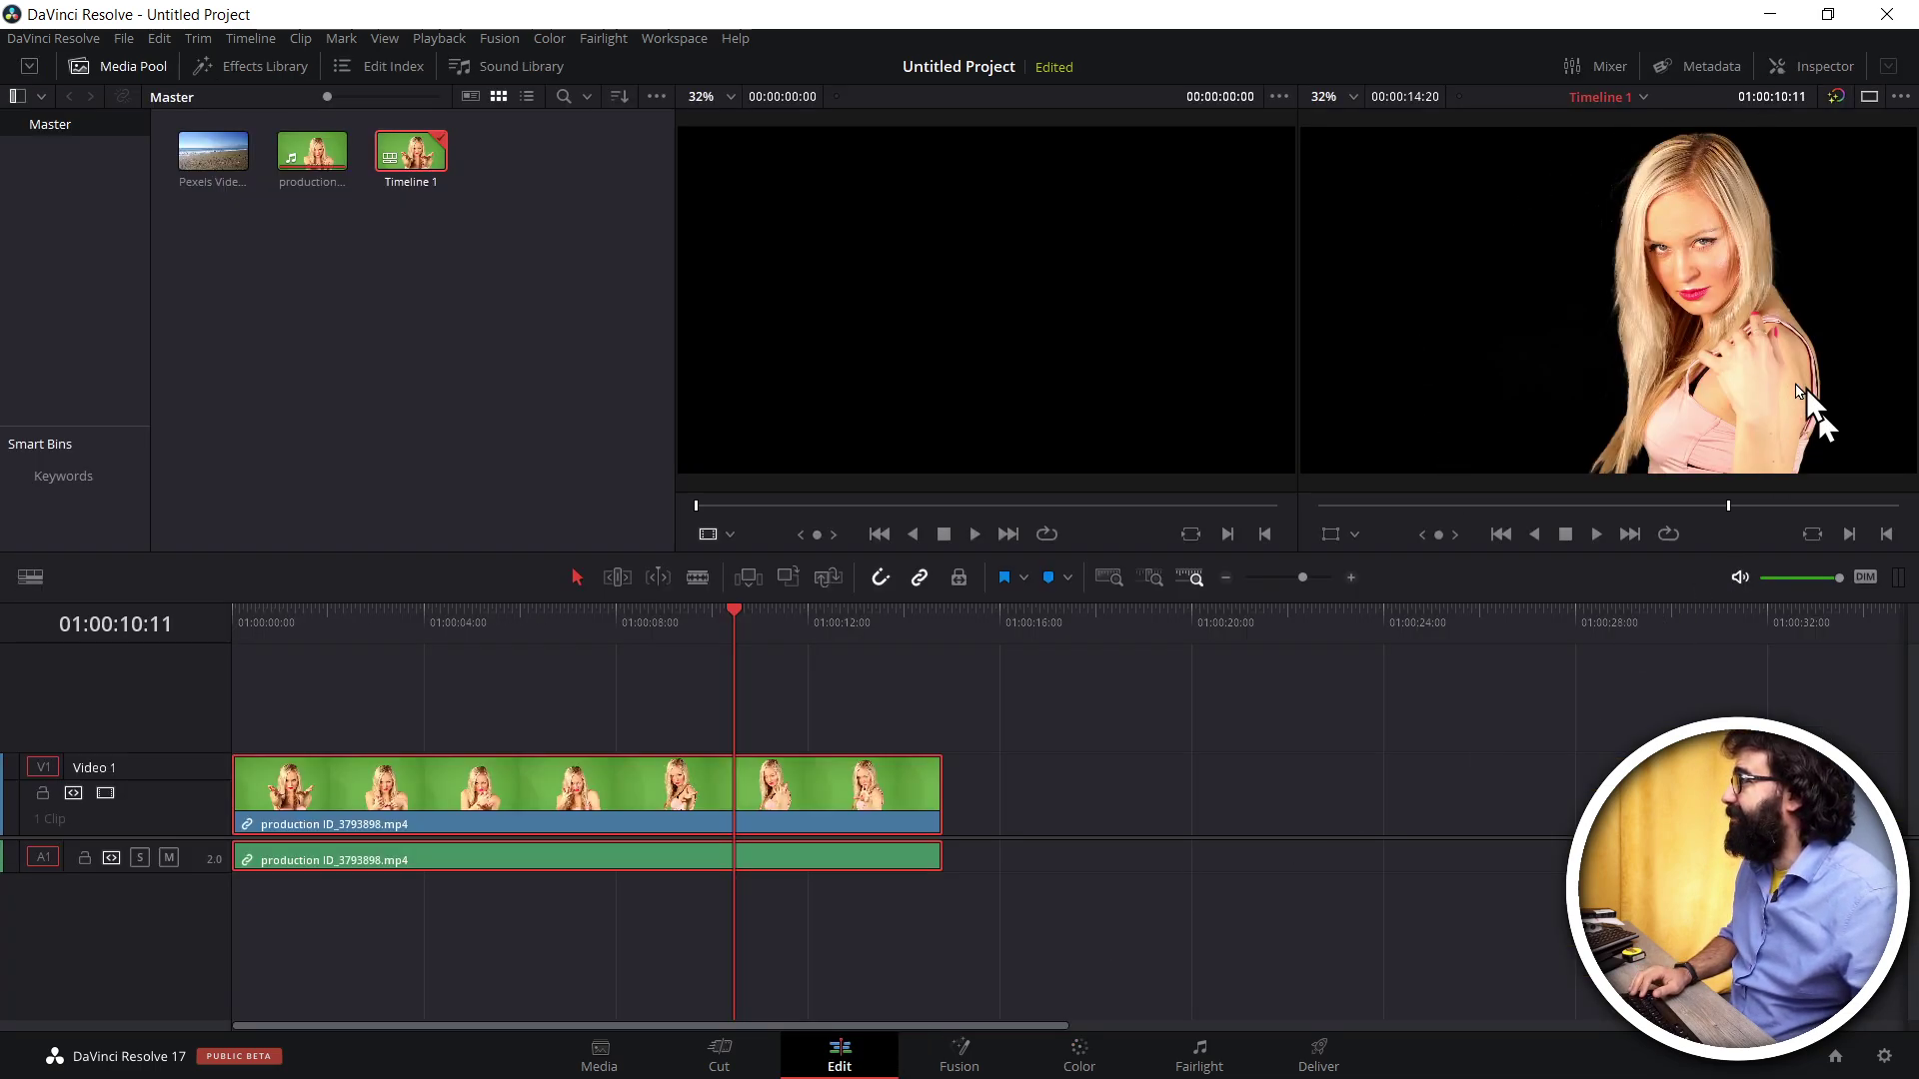
left_click(1597, 535)
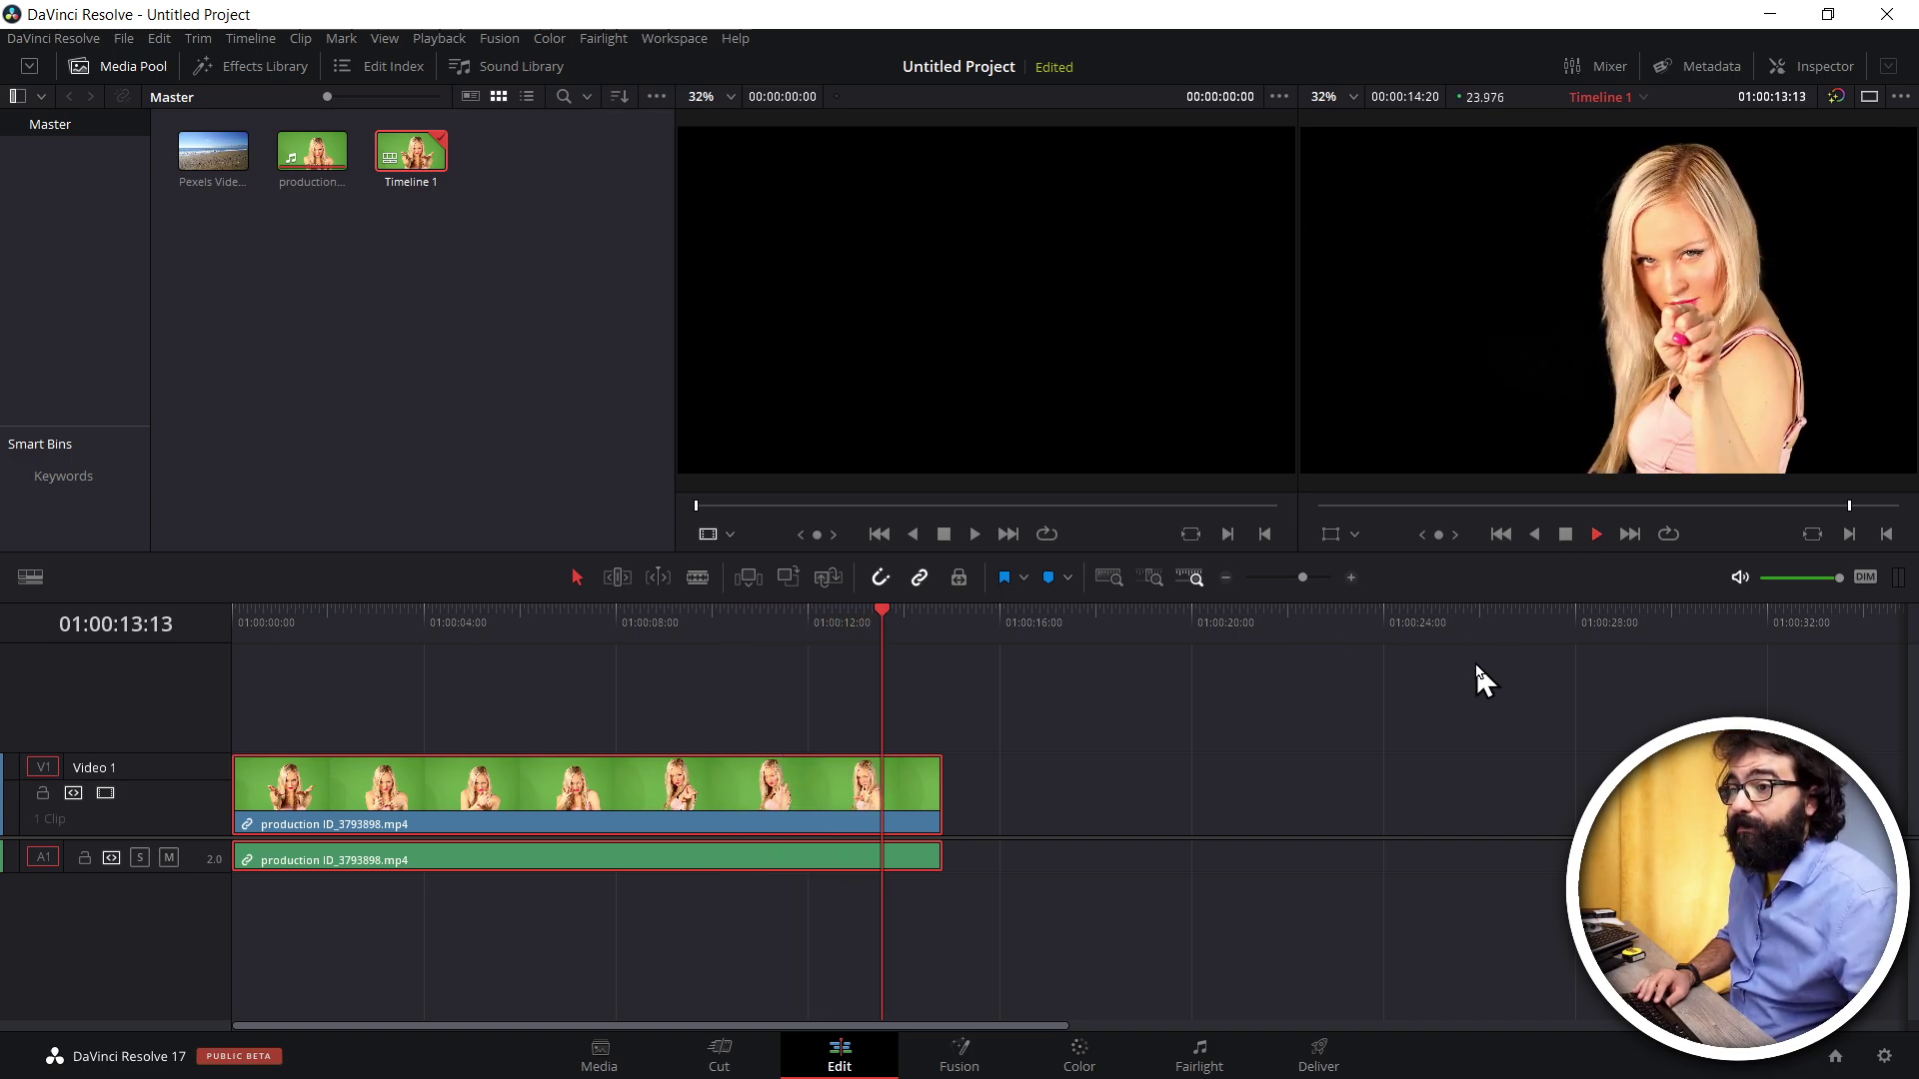
key("space")
key("Home")
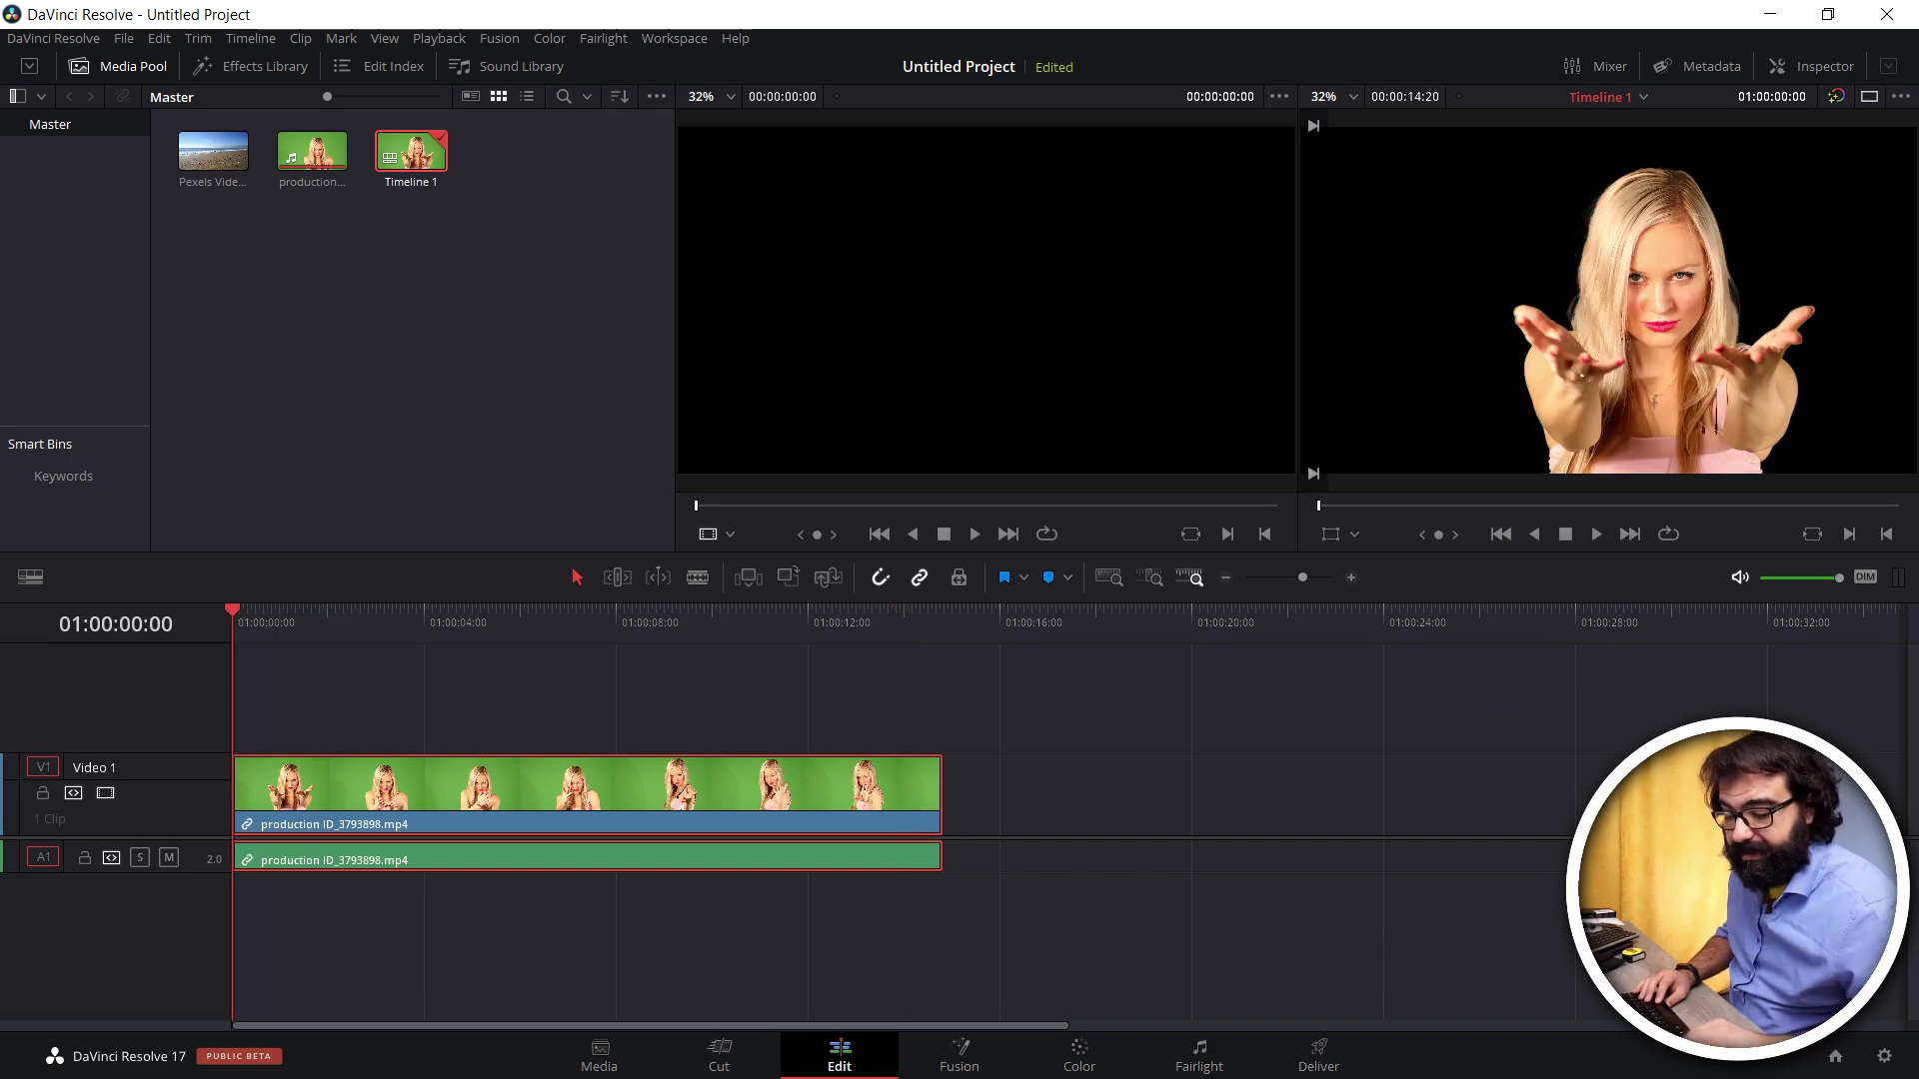
key("space")
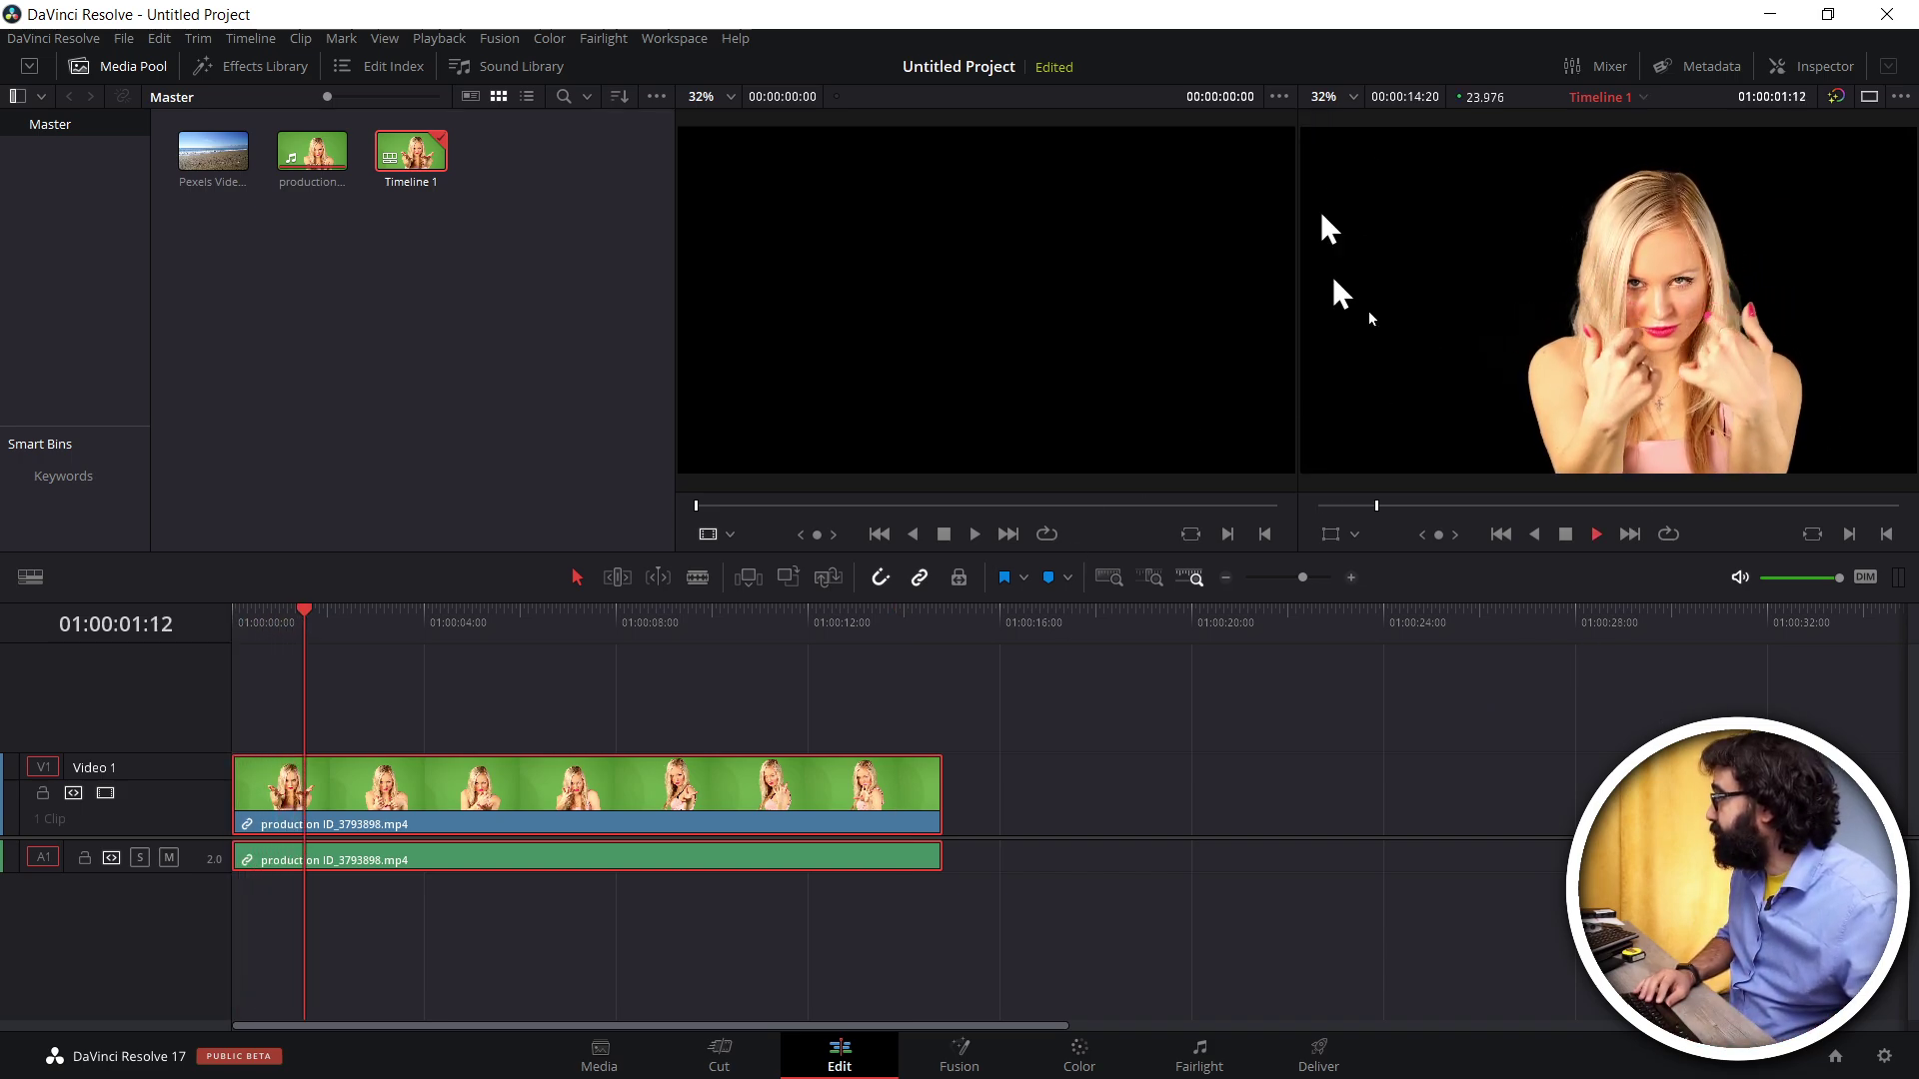
key("space")
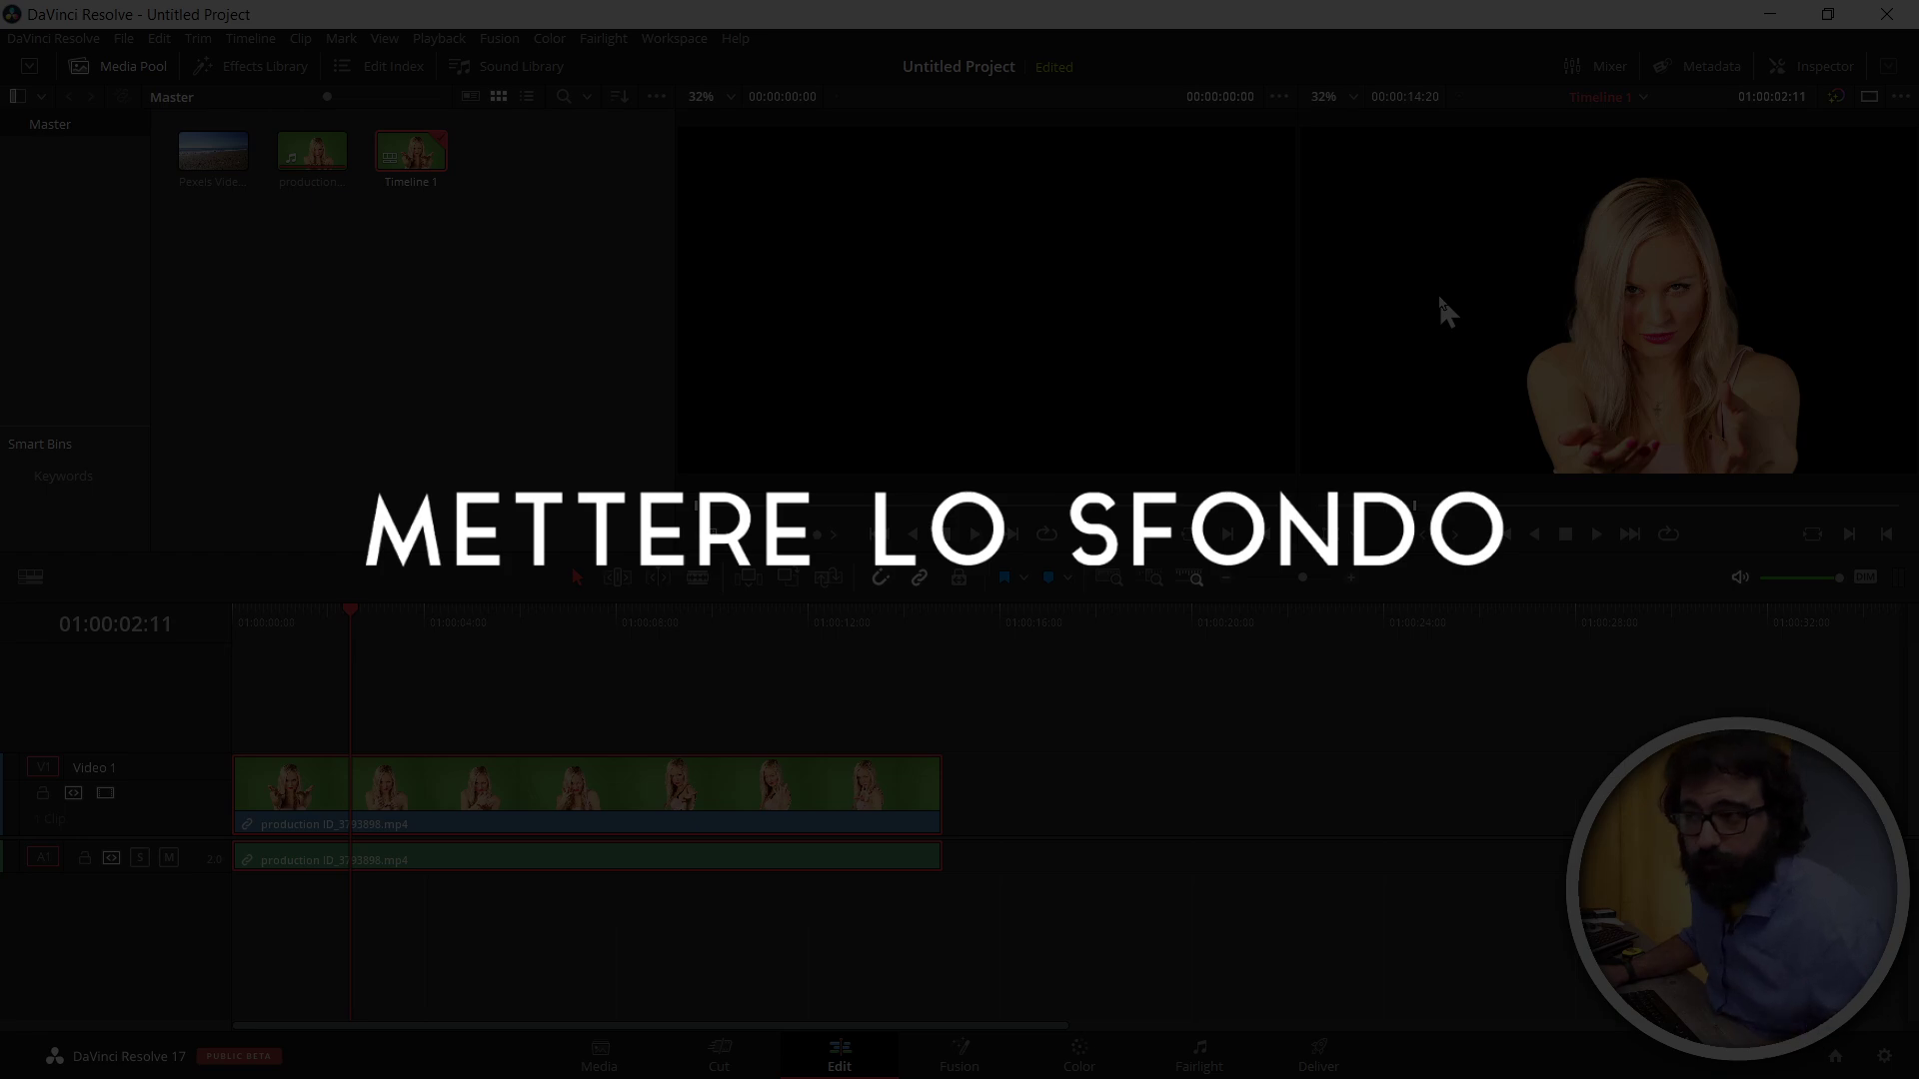
Add the Pexels beach clip on Video 2 and trim its end to match the woman's clip
left_click(213, 165)
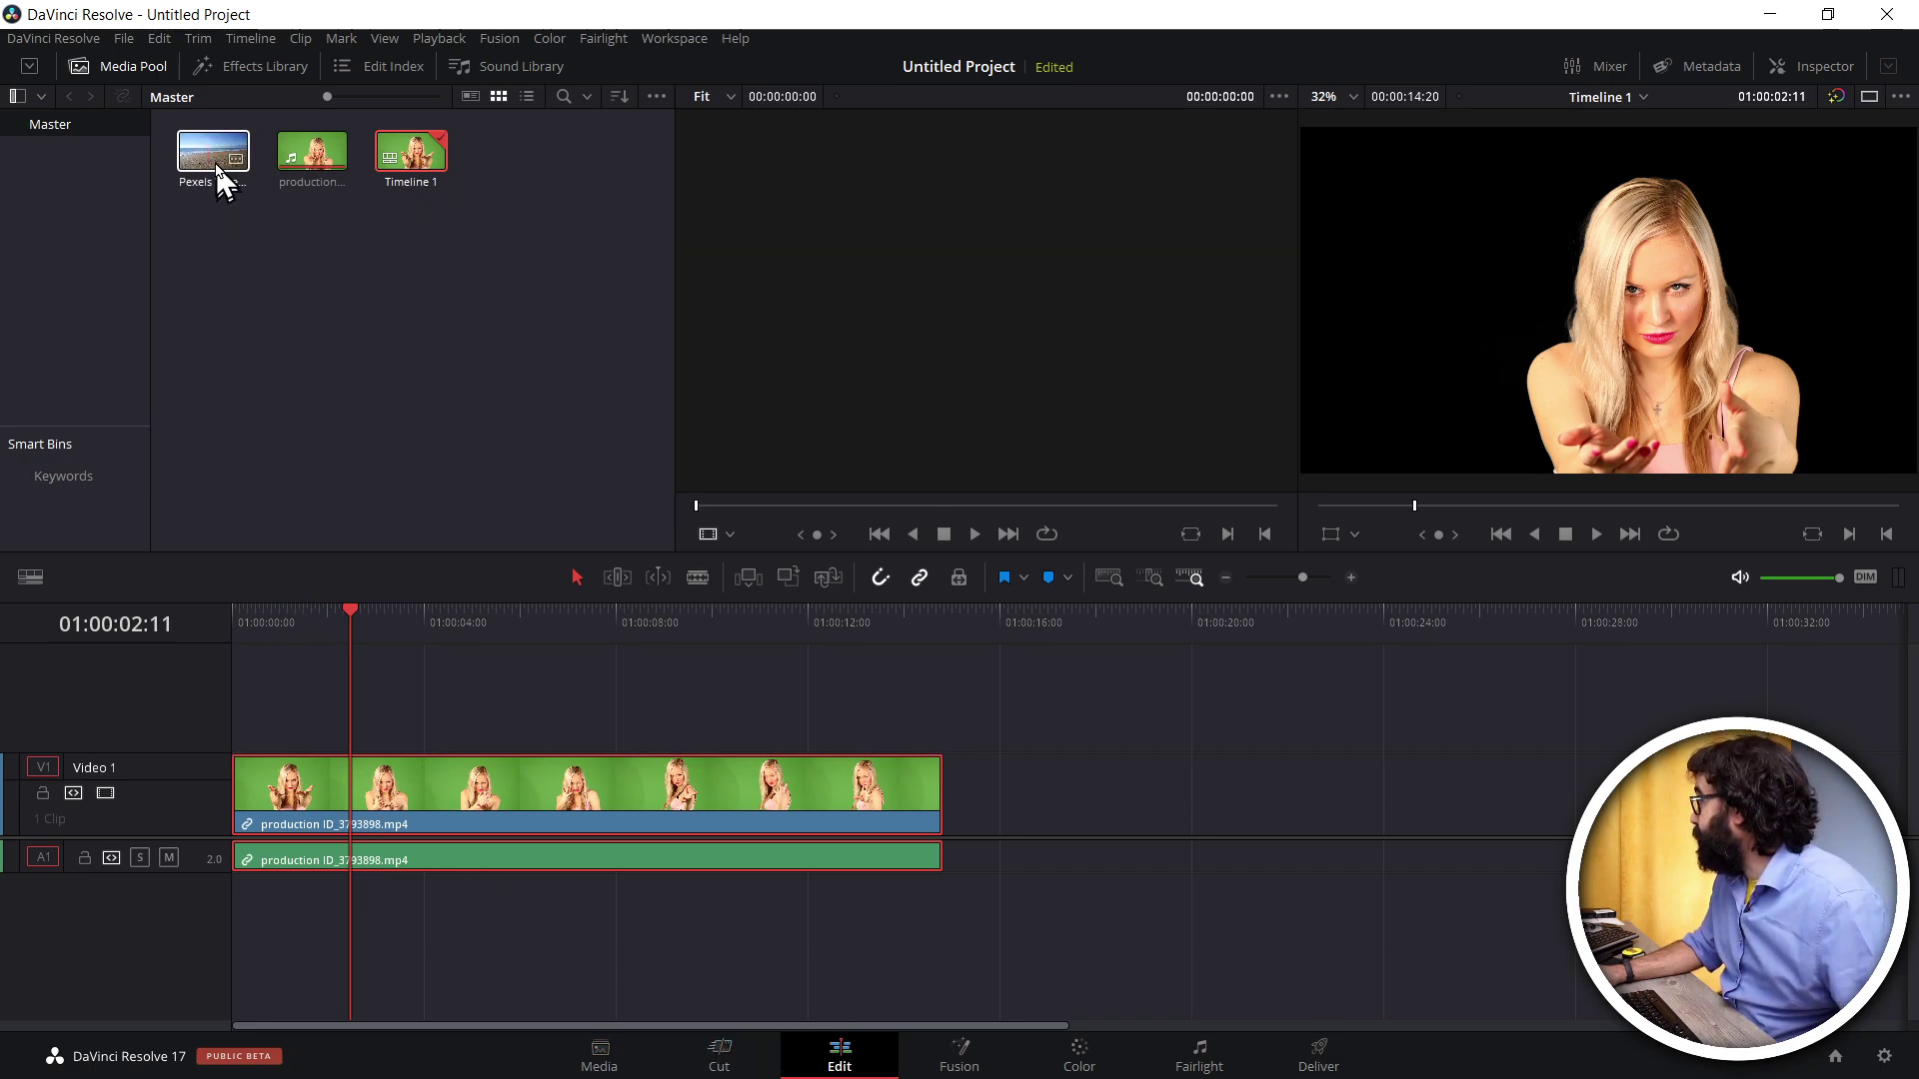
mouse_move(220, 175)
left_mouse_down()
mouse_move(296, 714)
mouse_move(245, 704)
left_mouse_up()
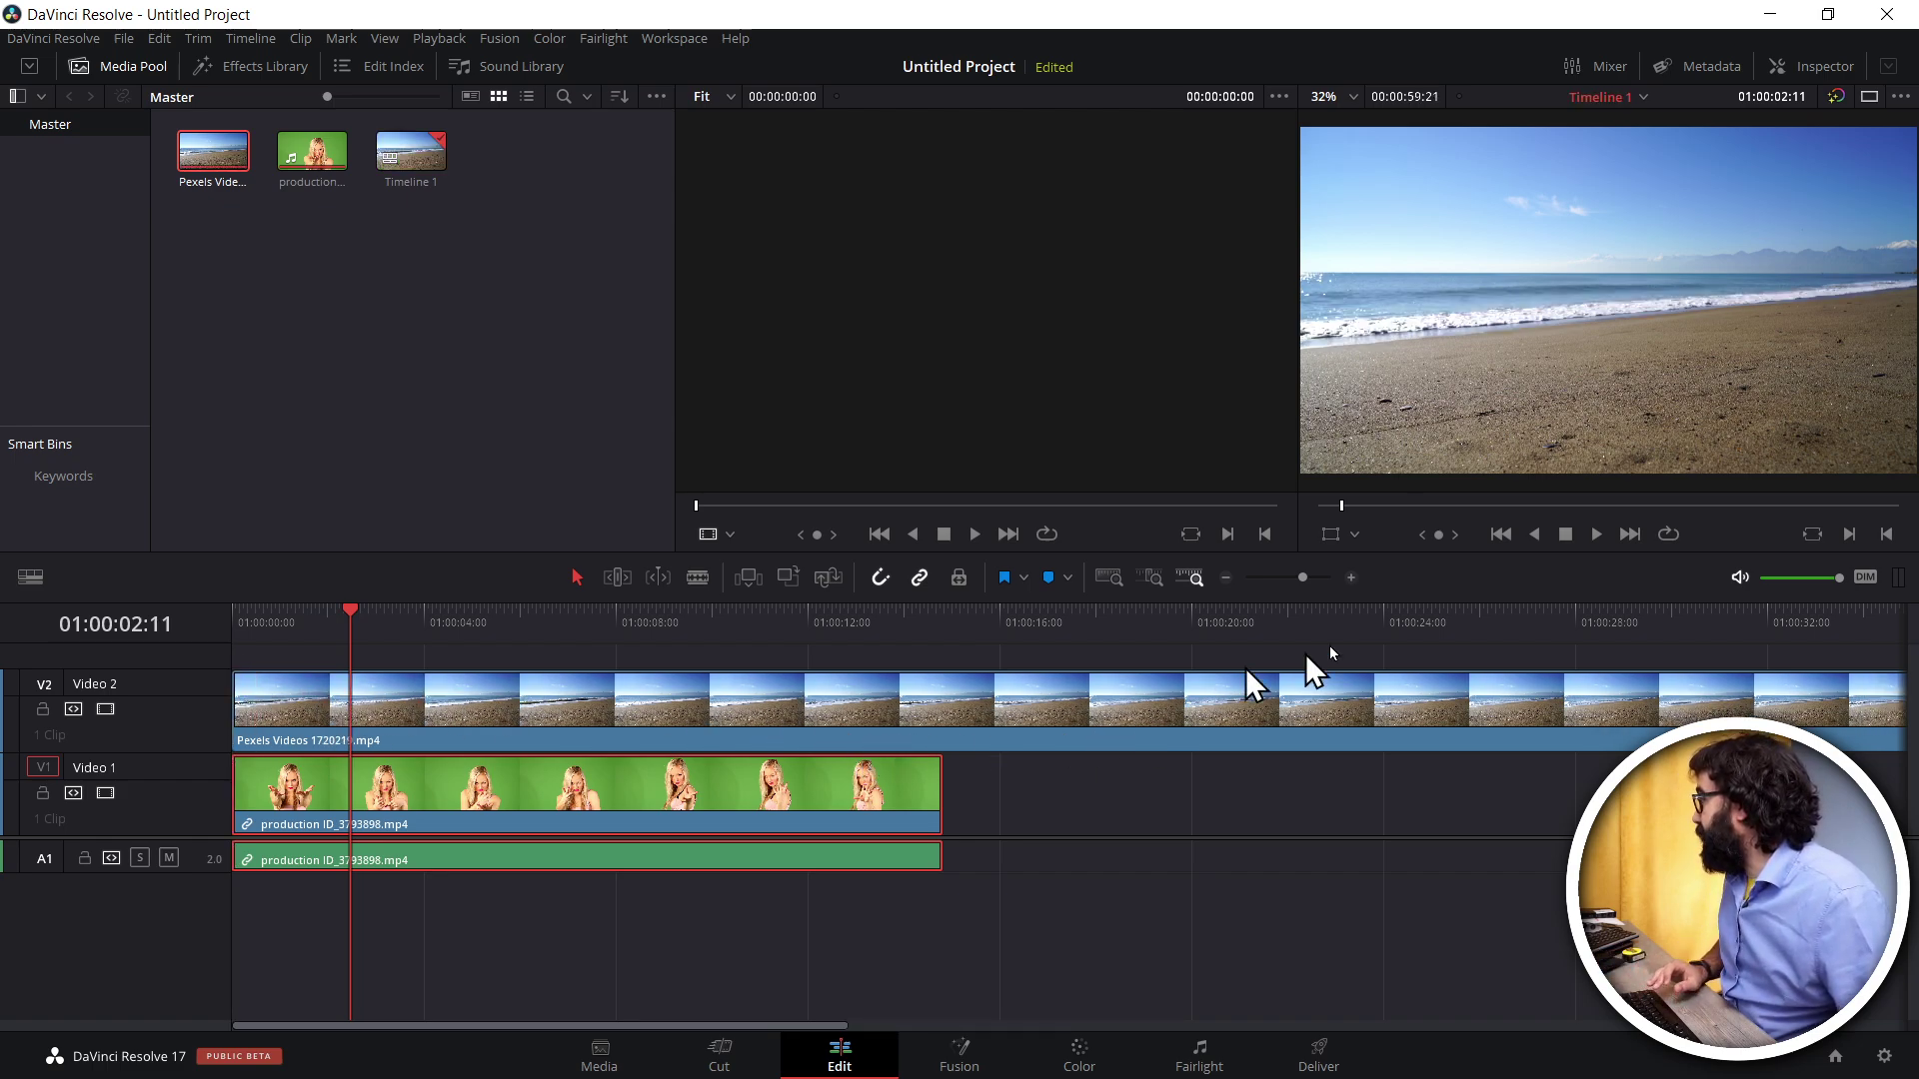
left_click(1224, 579)
left_click(1225, 578)
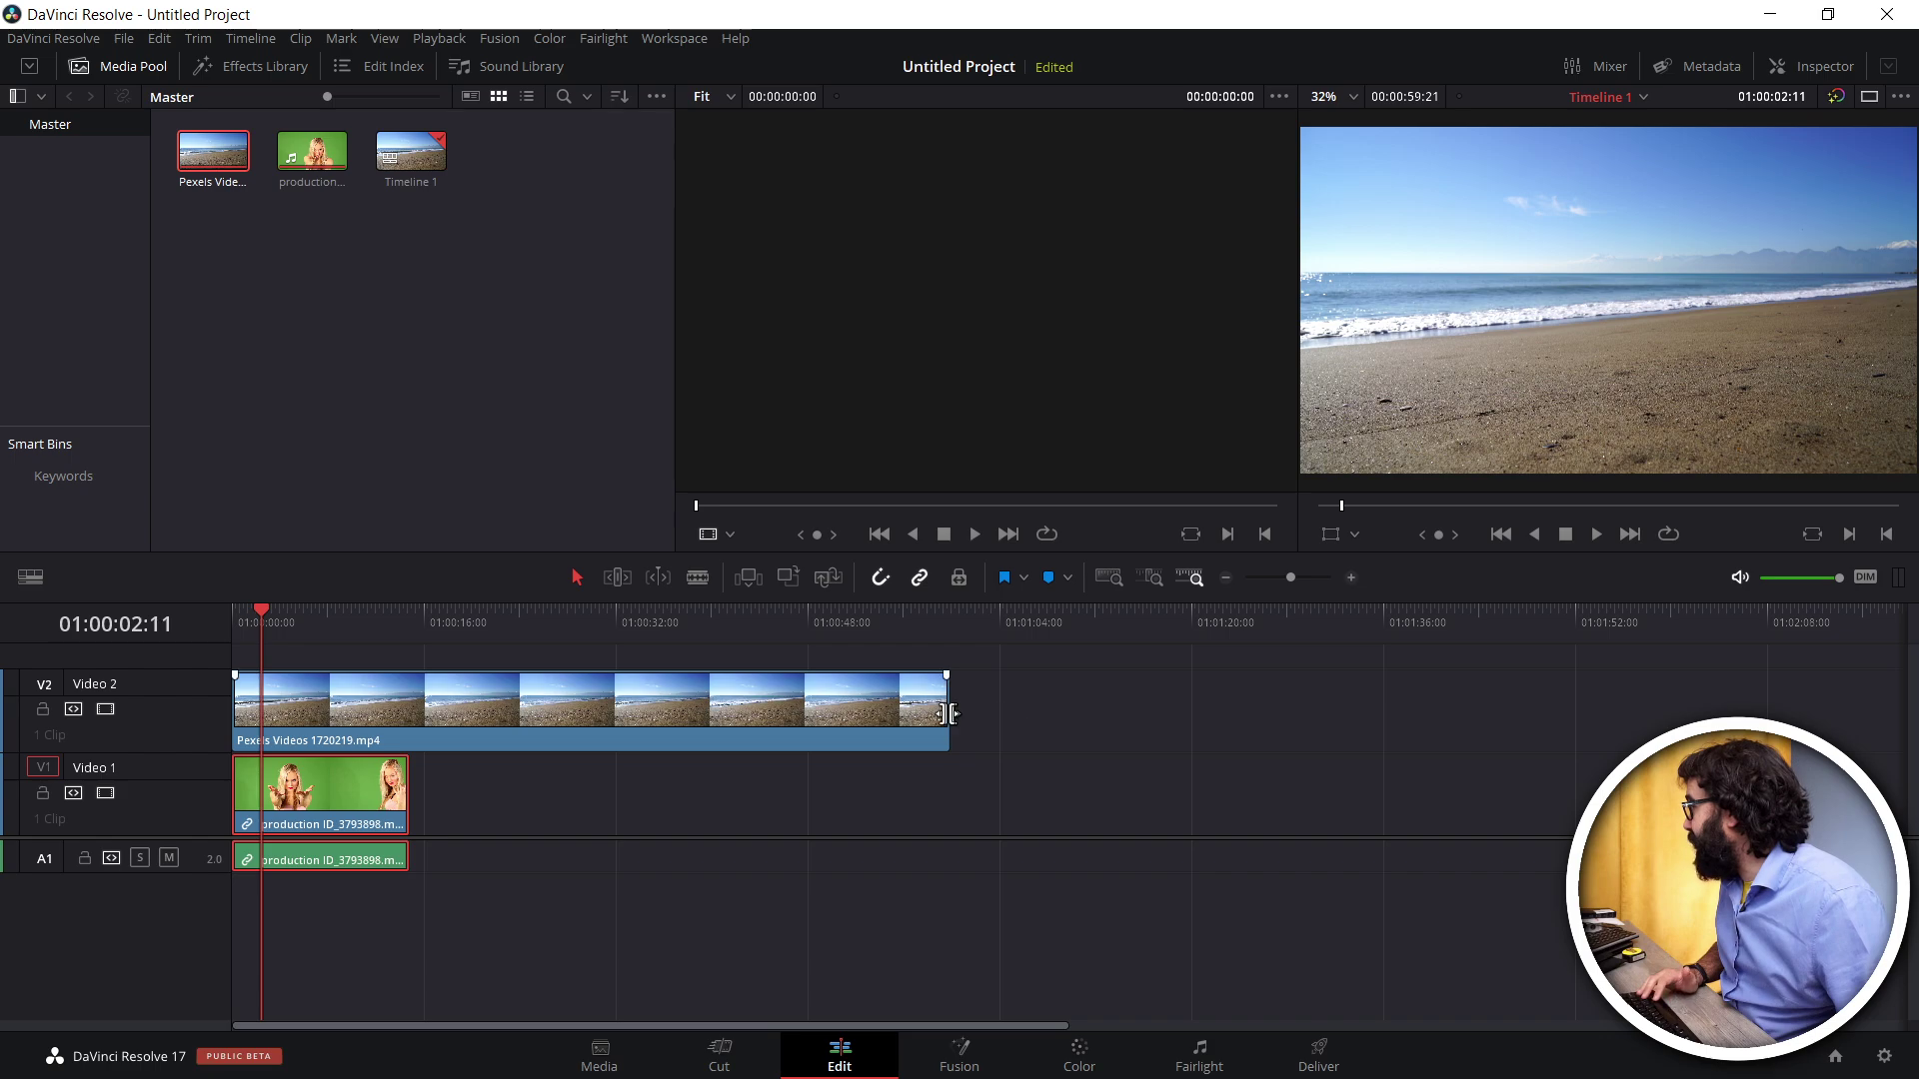
left_click_drag(941, 715, 410, 728)
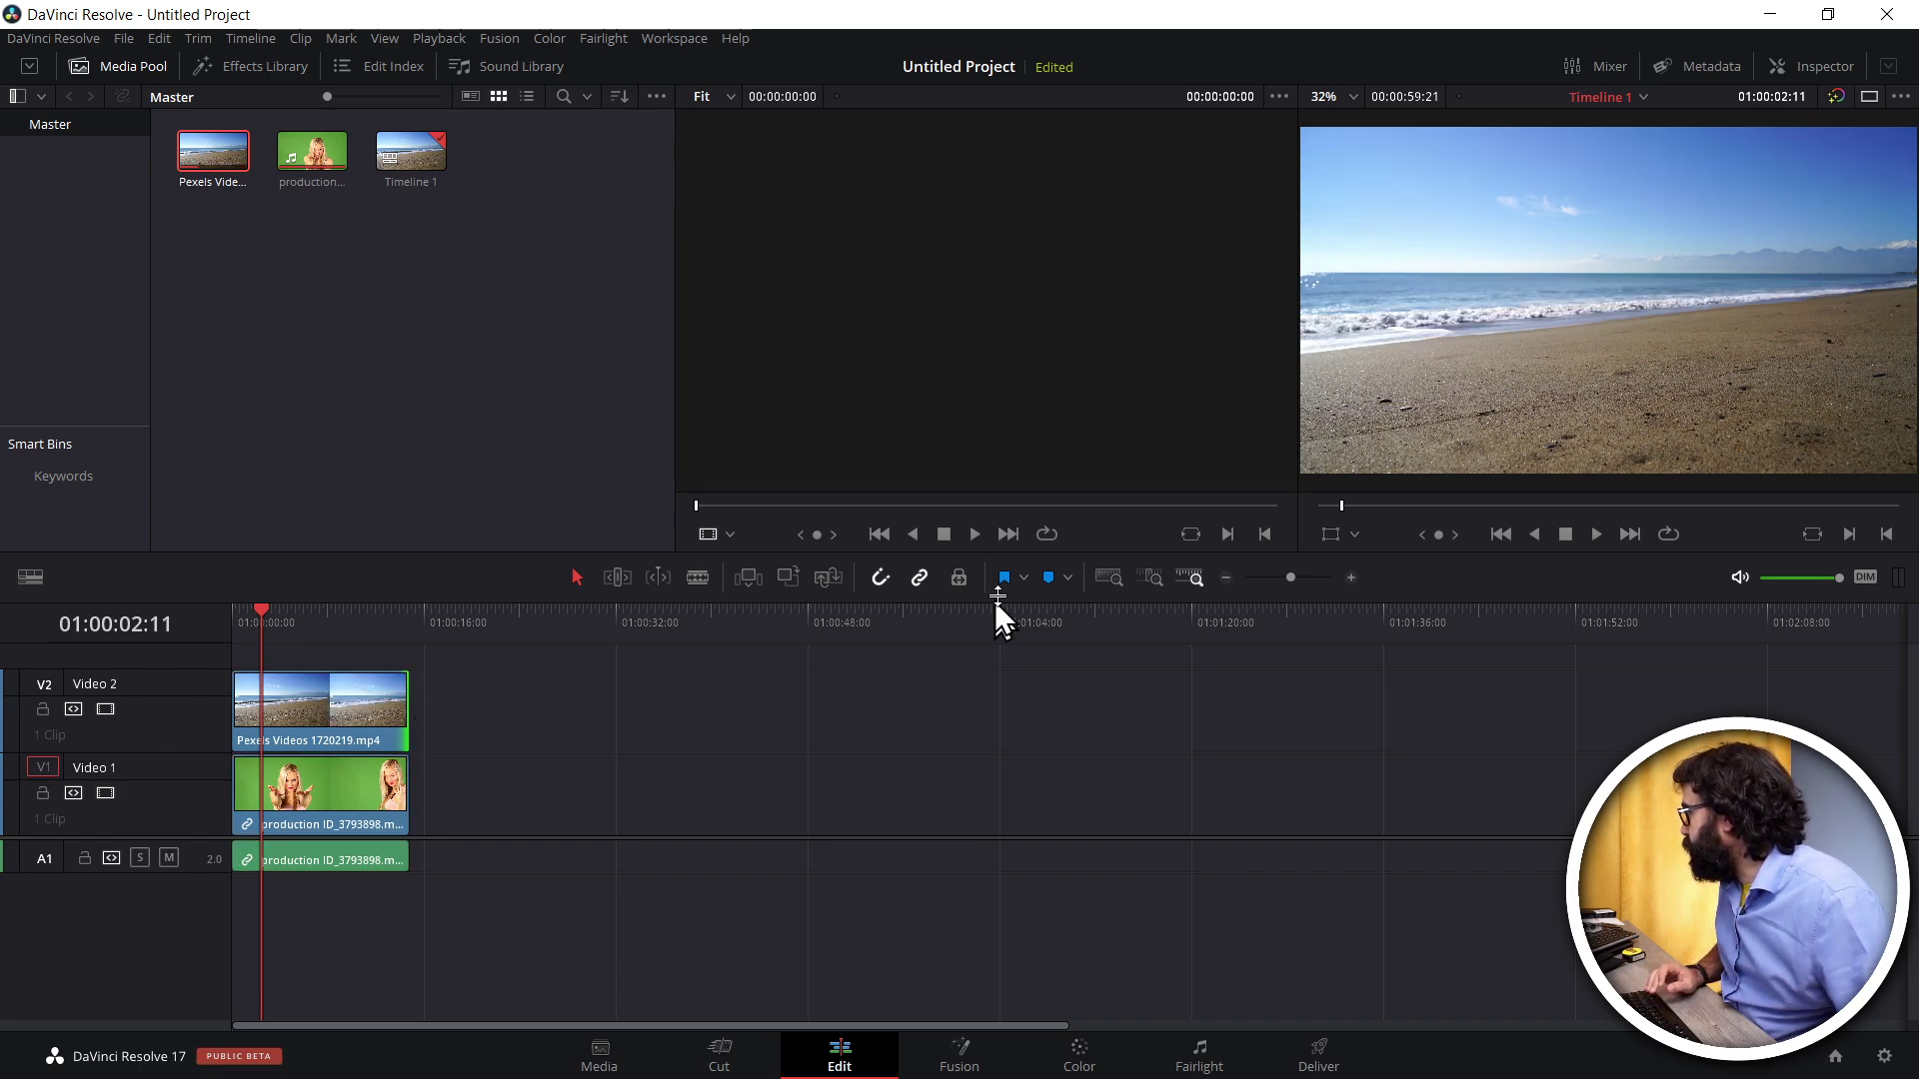
left_click(1350, 578)
left_click(1351, 578)
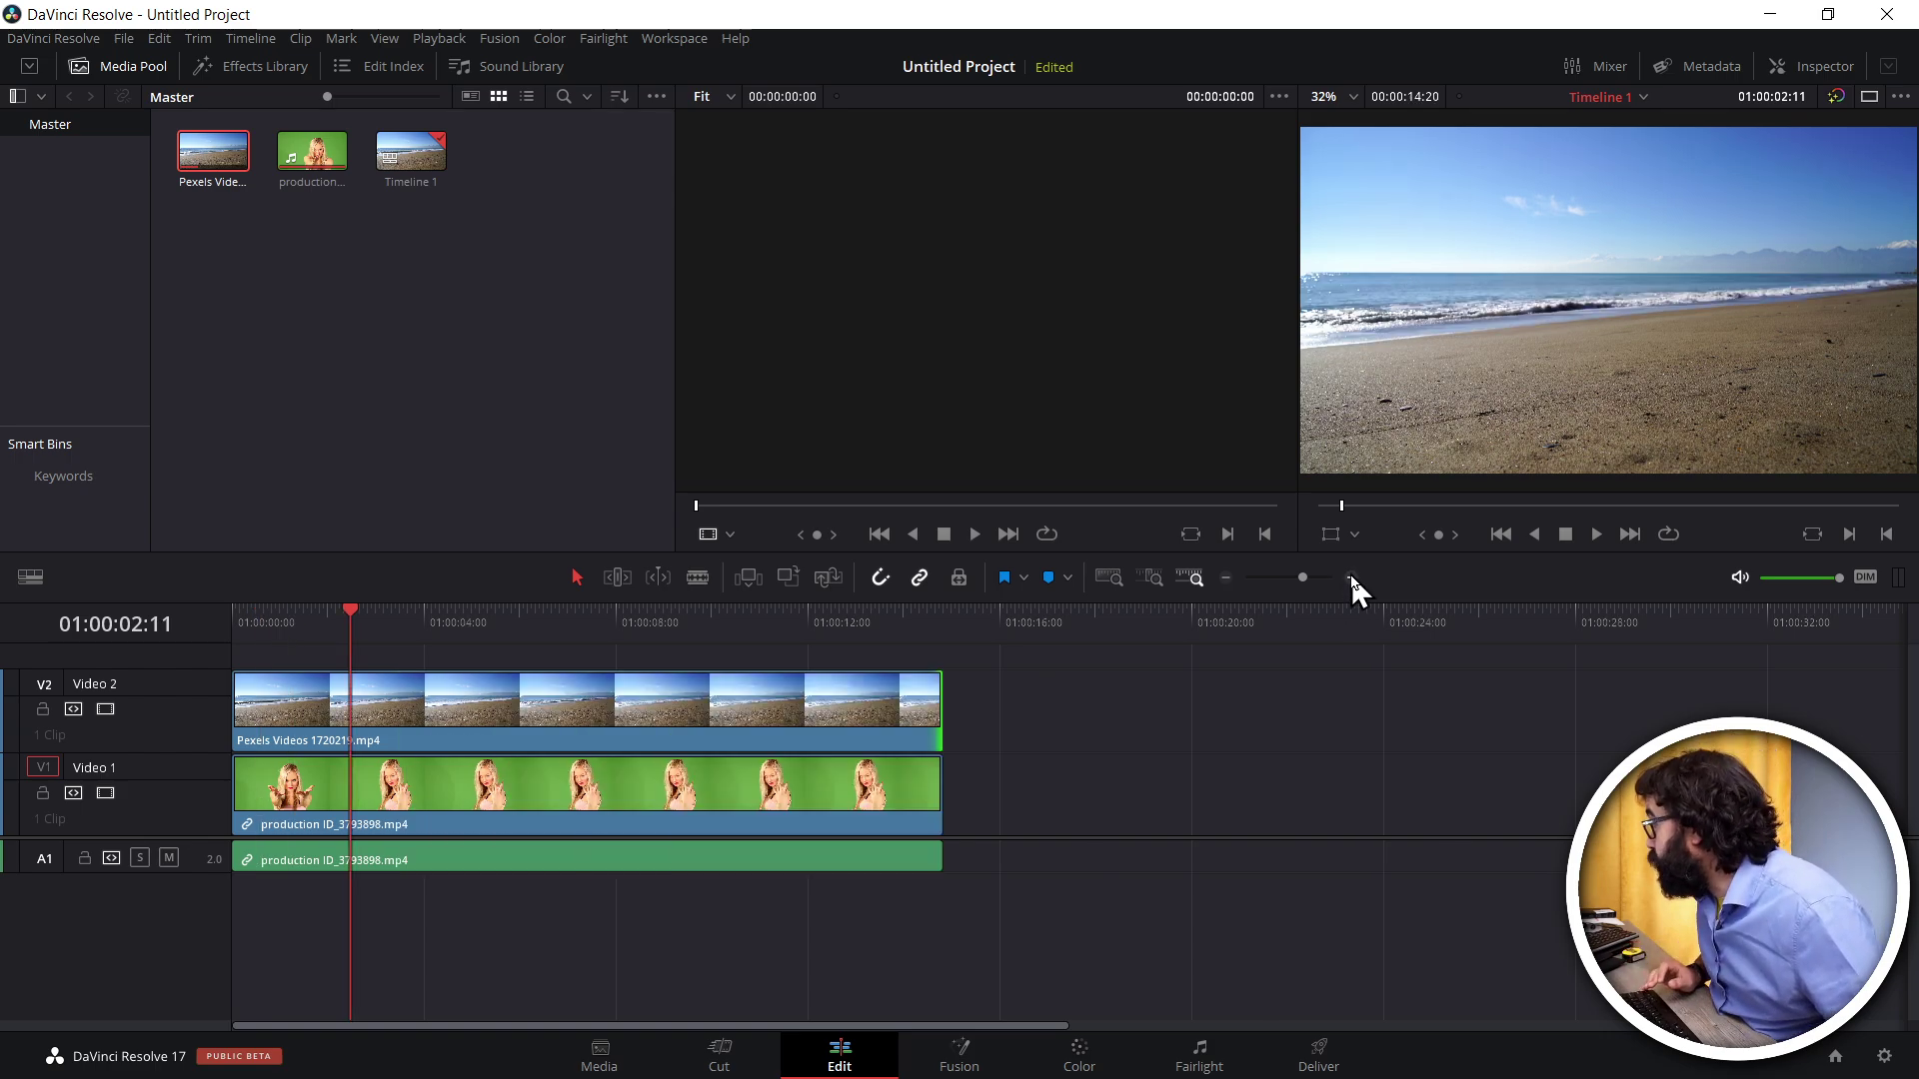
left_click(1351, 578)
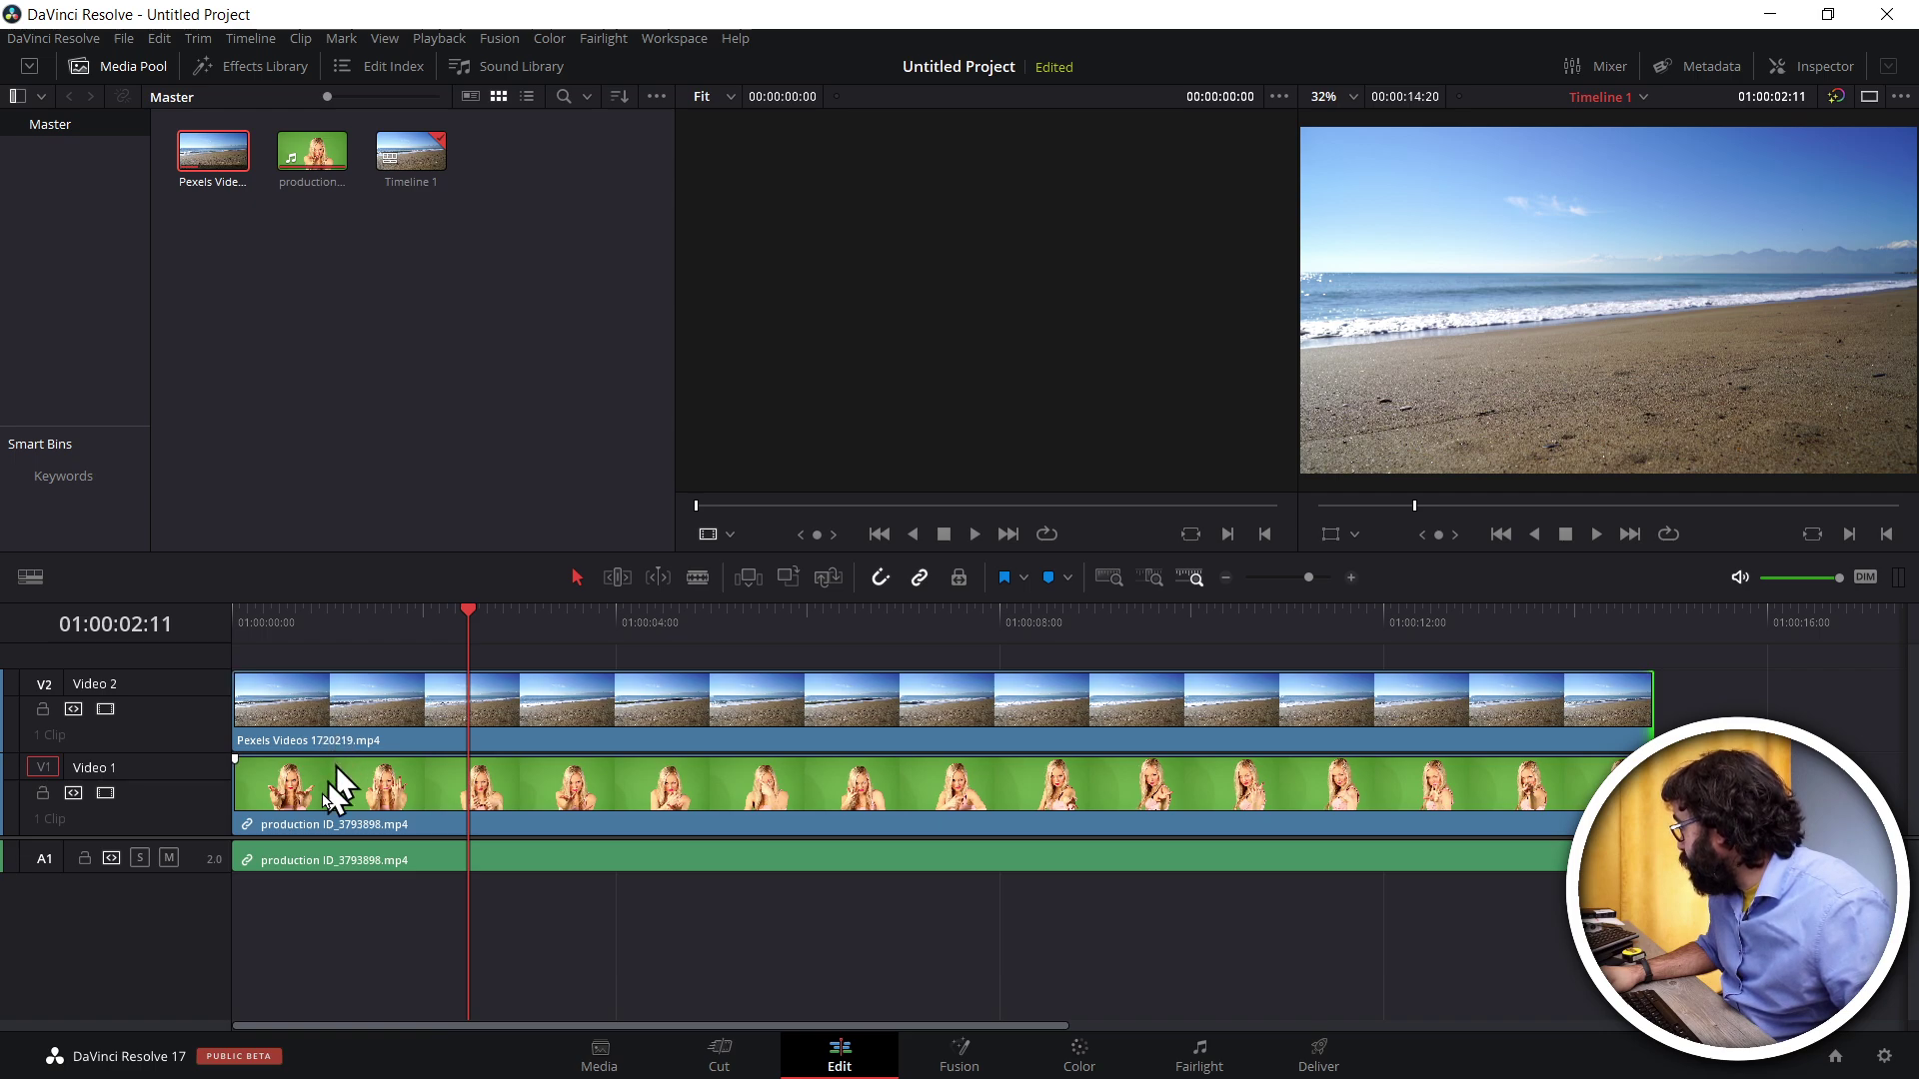
Reorder the tracks so the beach clip is on Video 1 and the woman's clip on Video 2
left_click(323, 808)
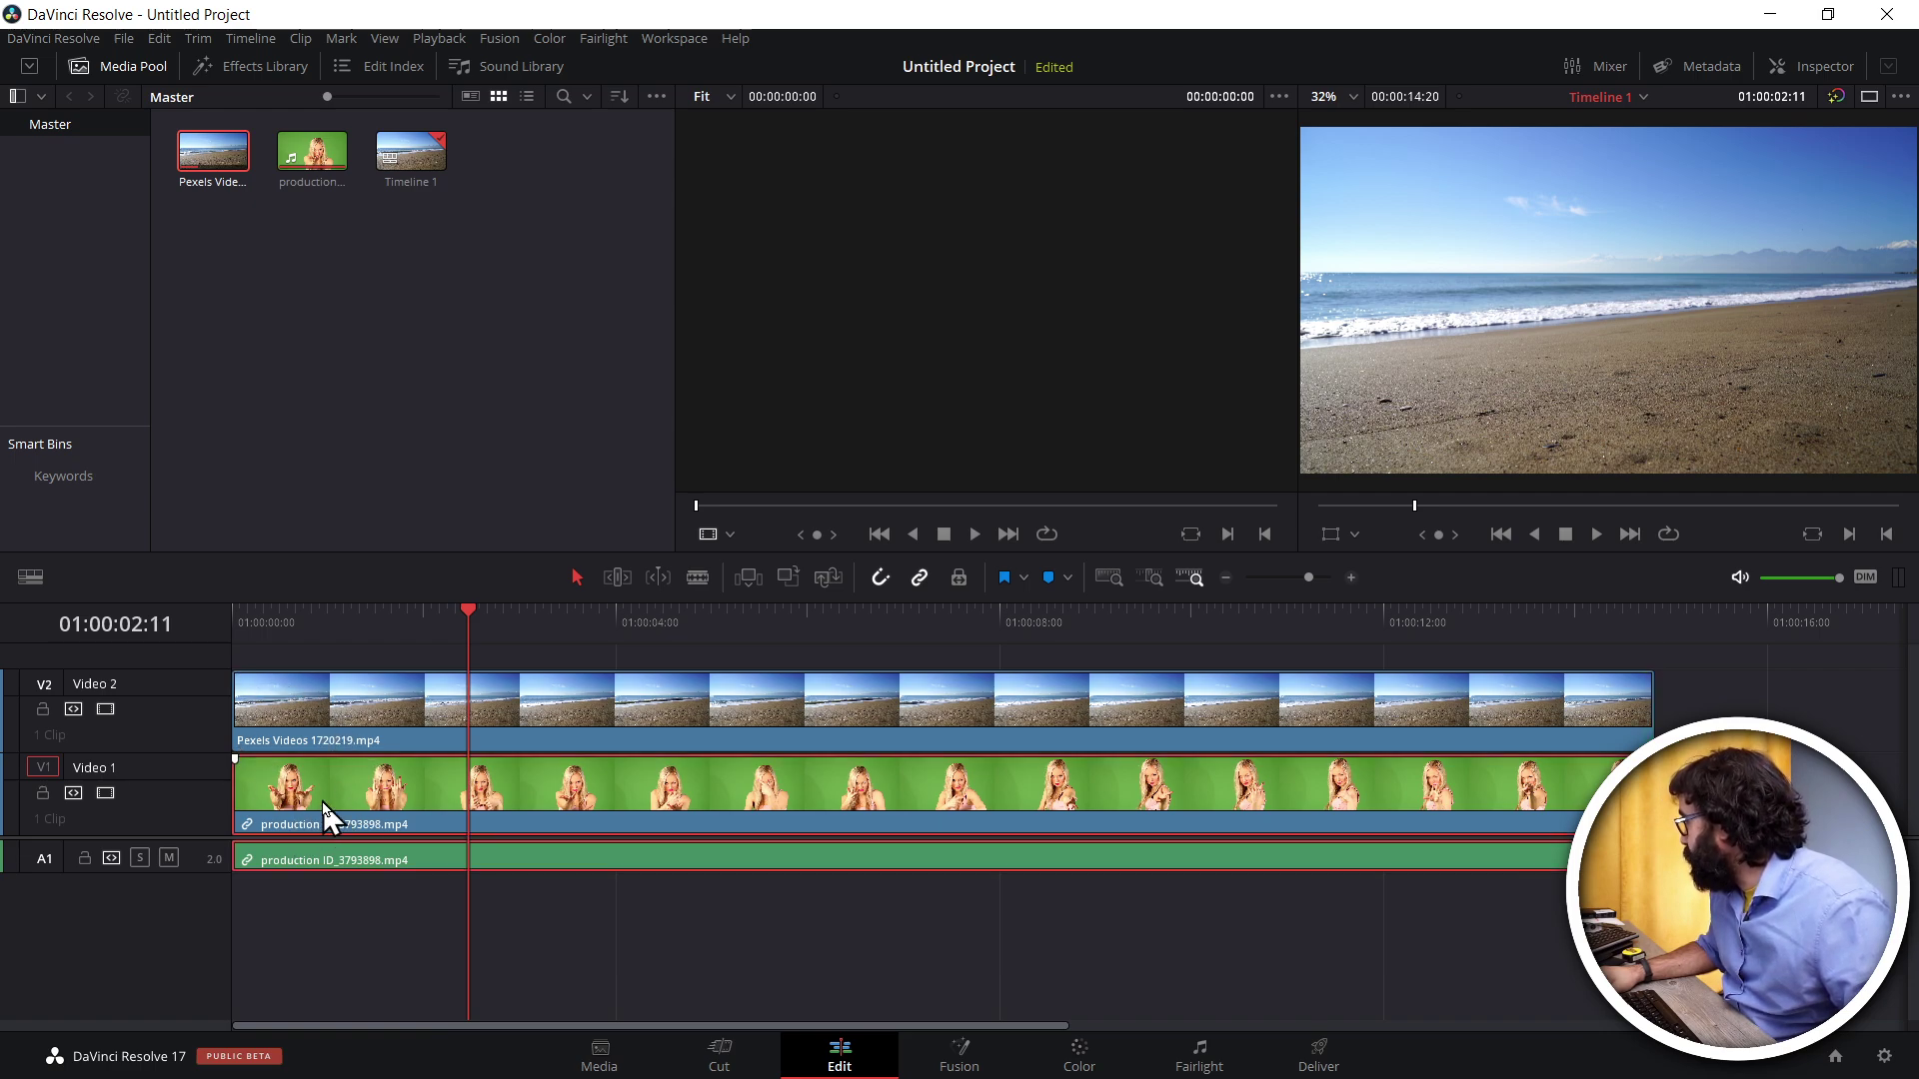
left_click_drag(323, 808, 315, 688)
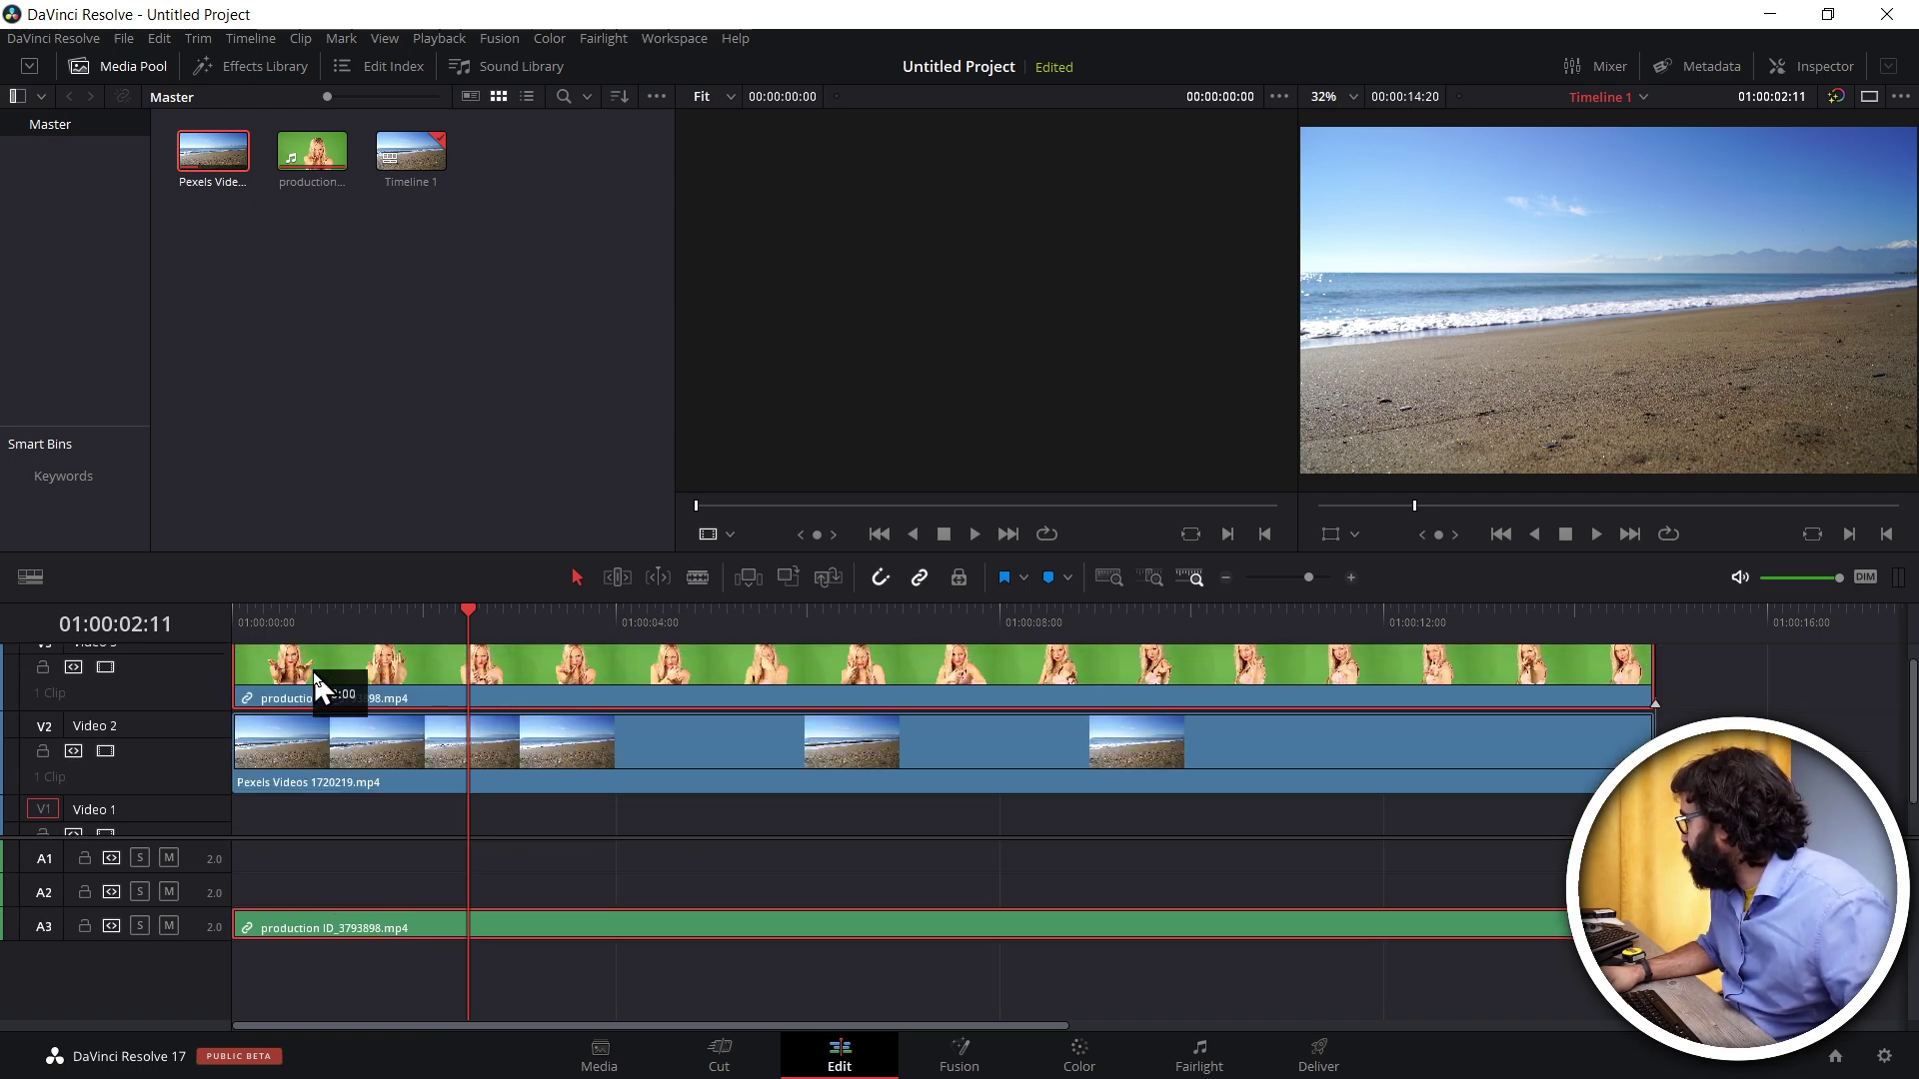
left_click_drag(300, 762, 289, 818)
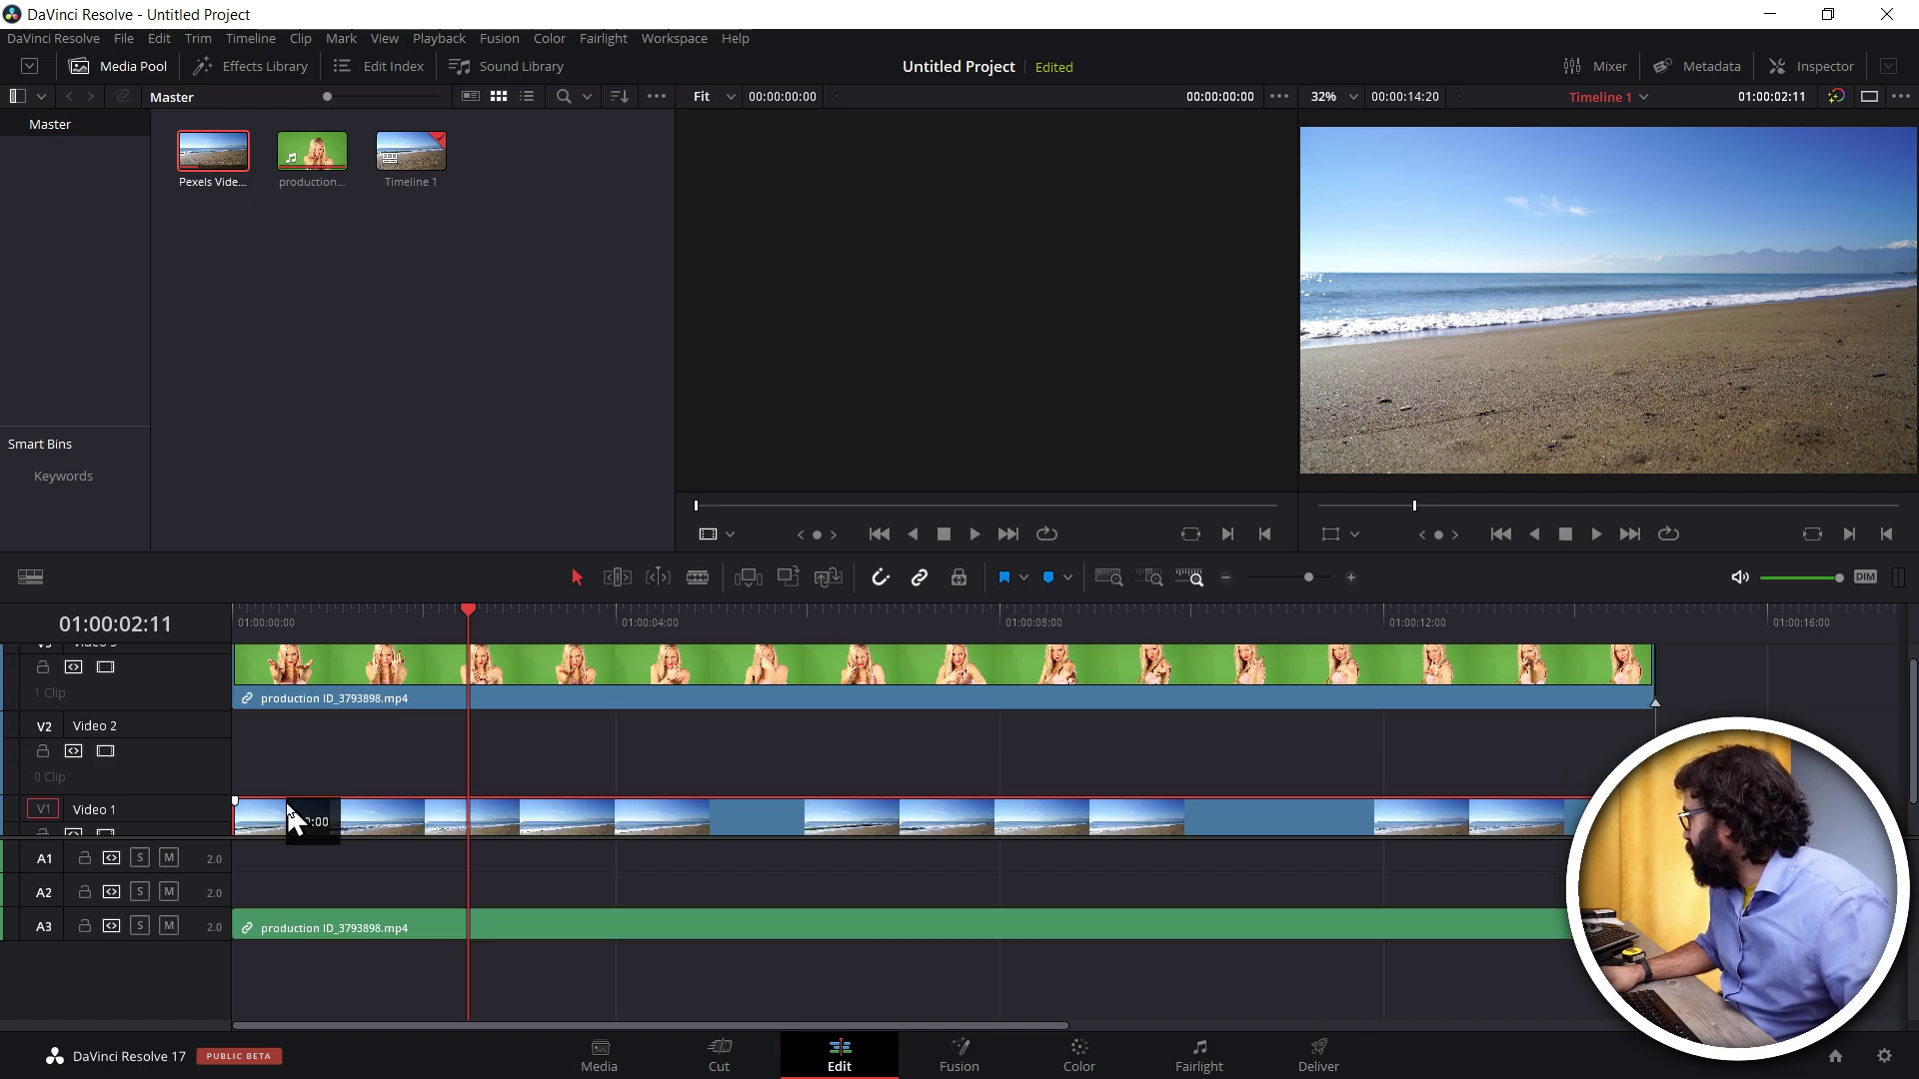
left_click(300, 672)
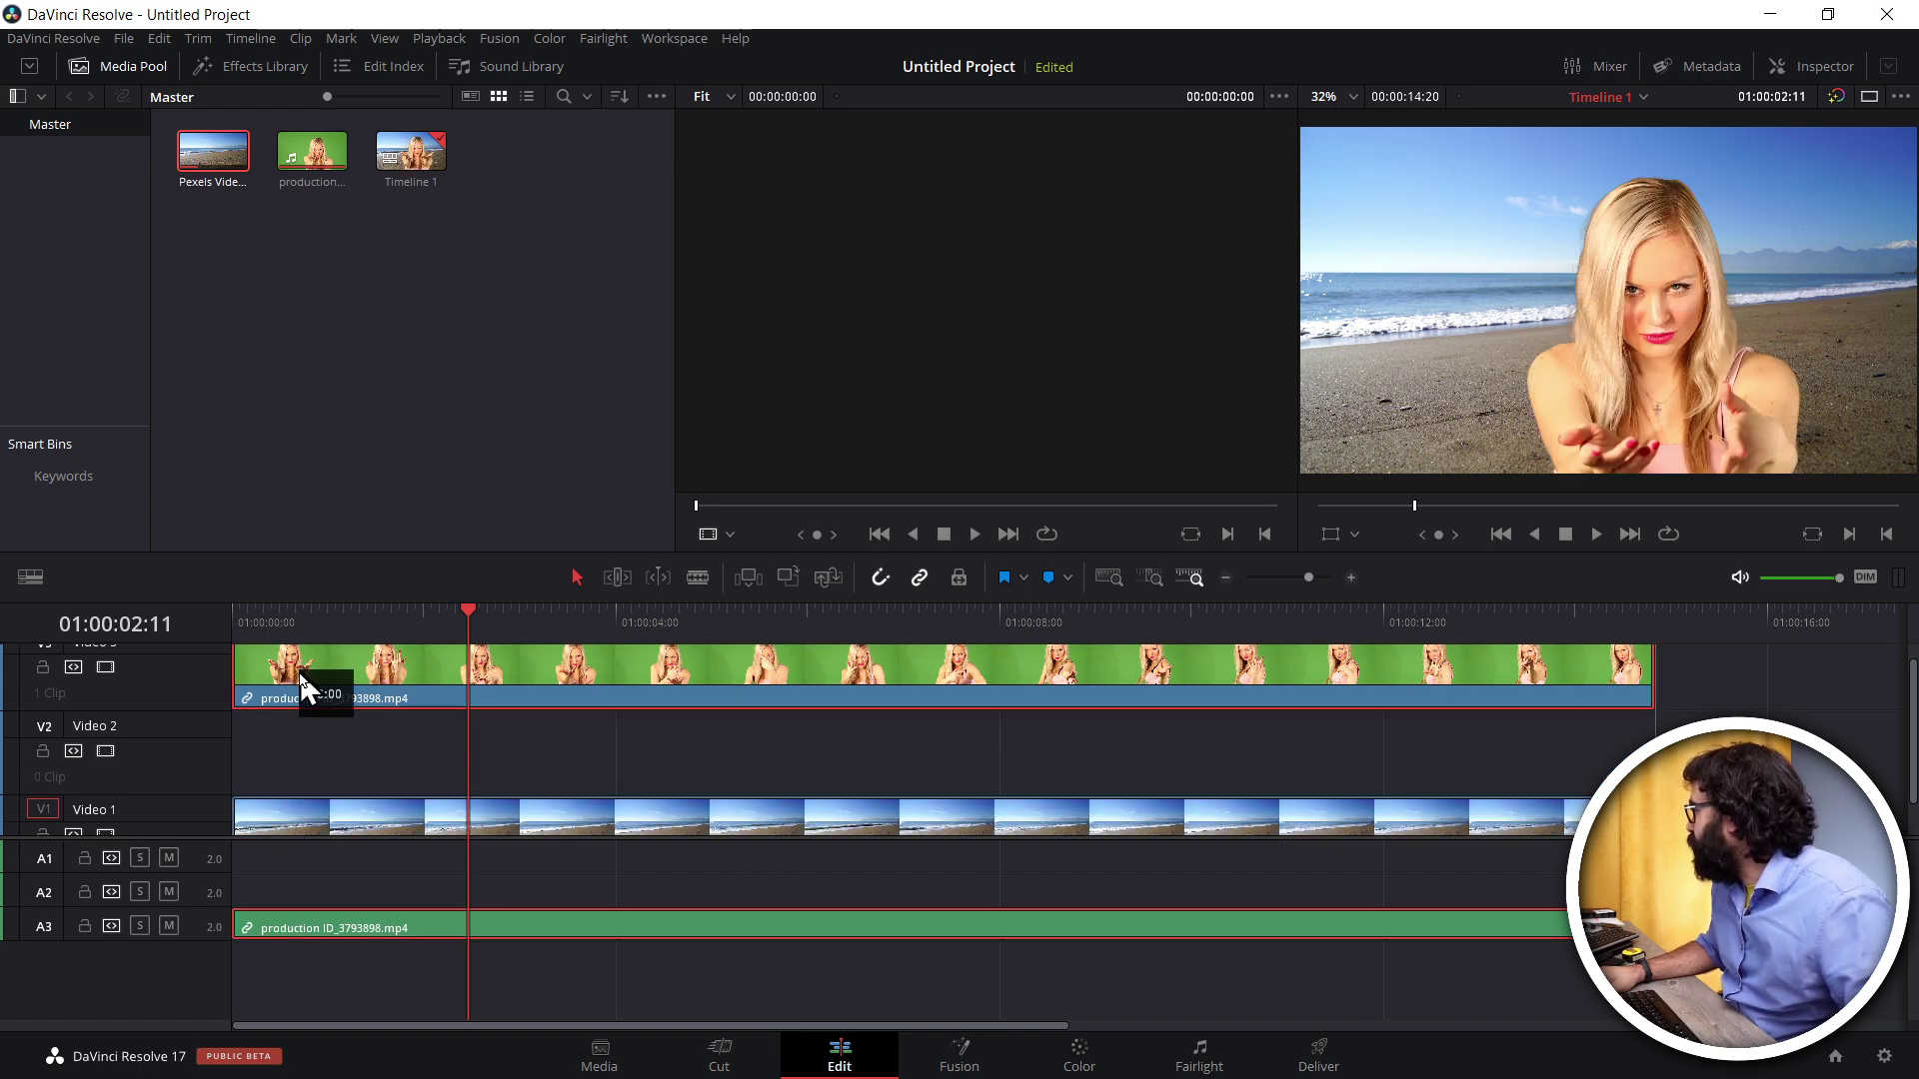
left_click_drag(299, 673, 304, 738)
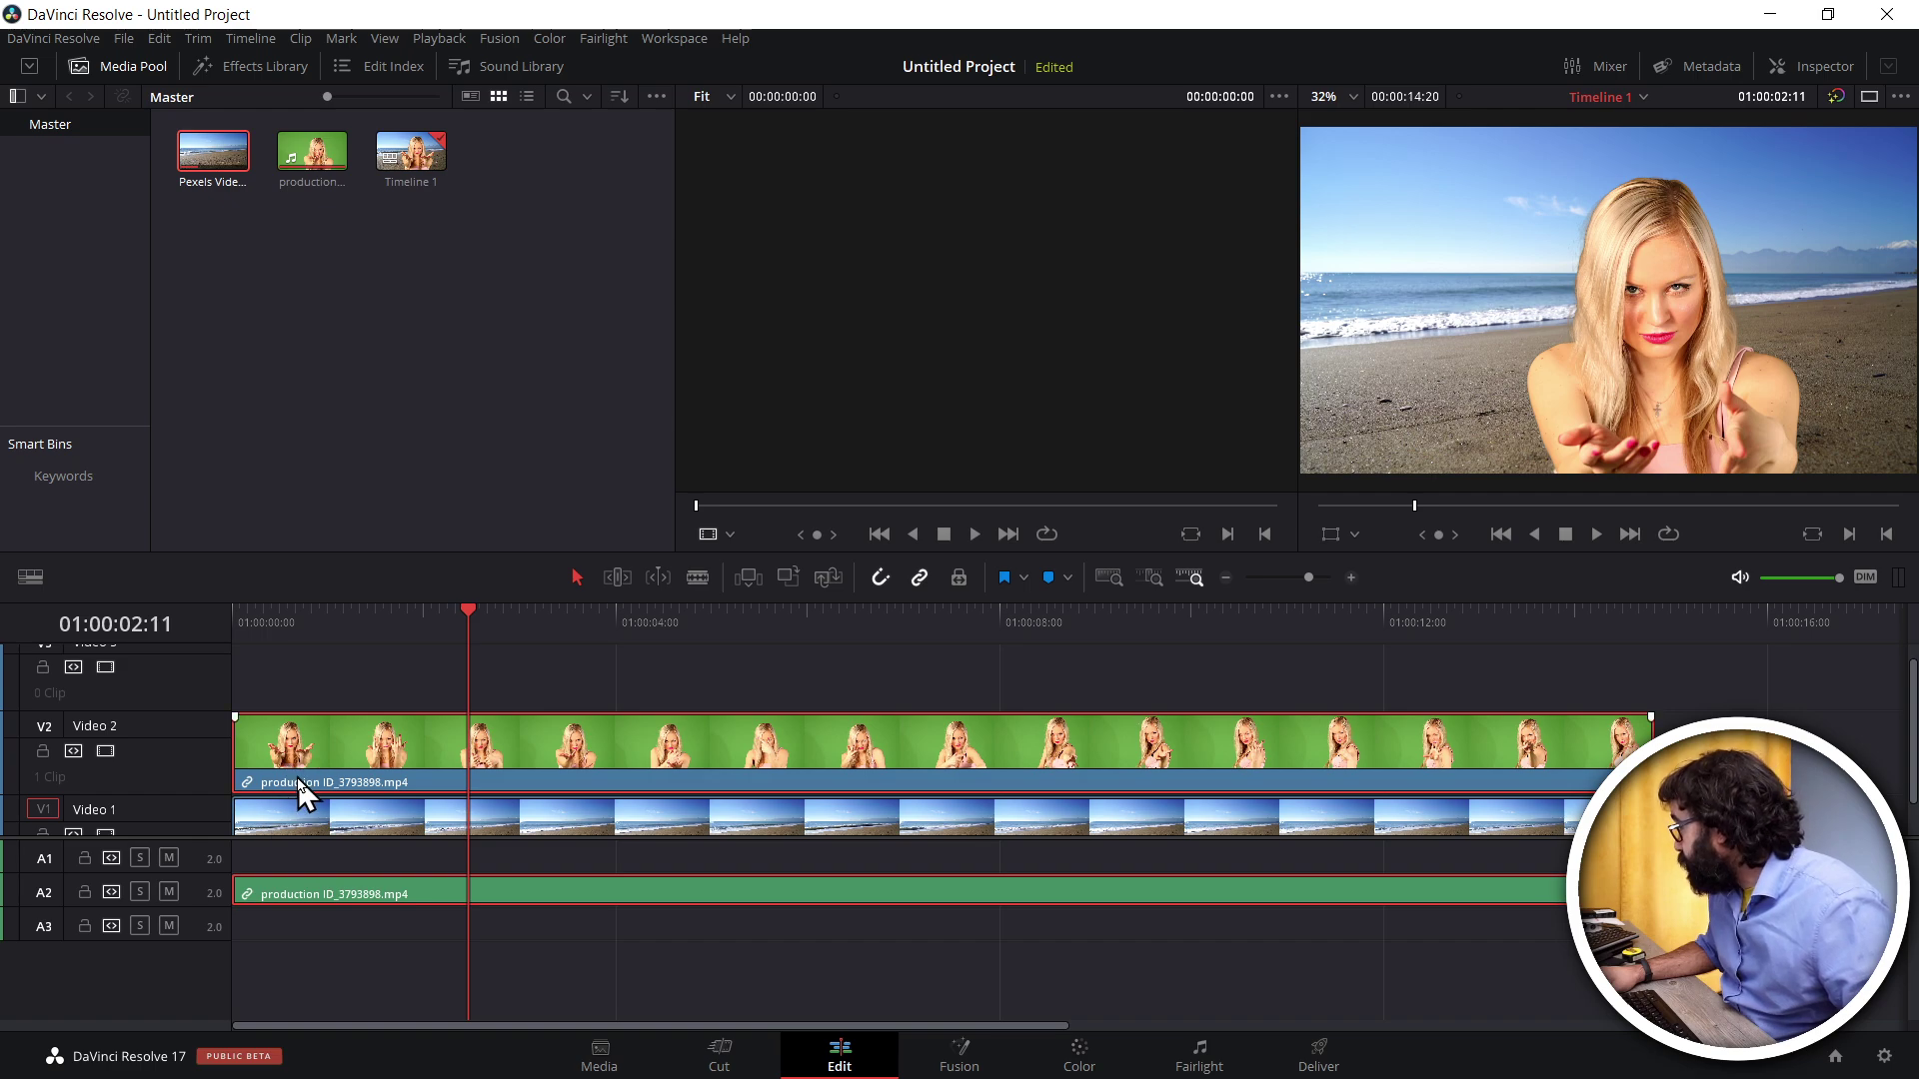
Delete the empty Video 3 track and play the woman-over-beach composite from the start
scroll(122, 752, "up", 1)
right_click(167, 677)
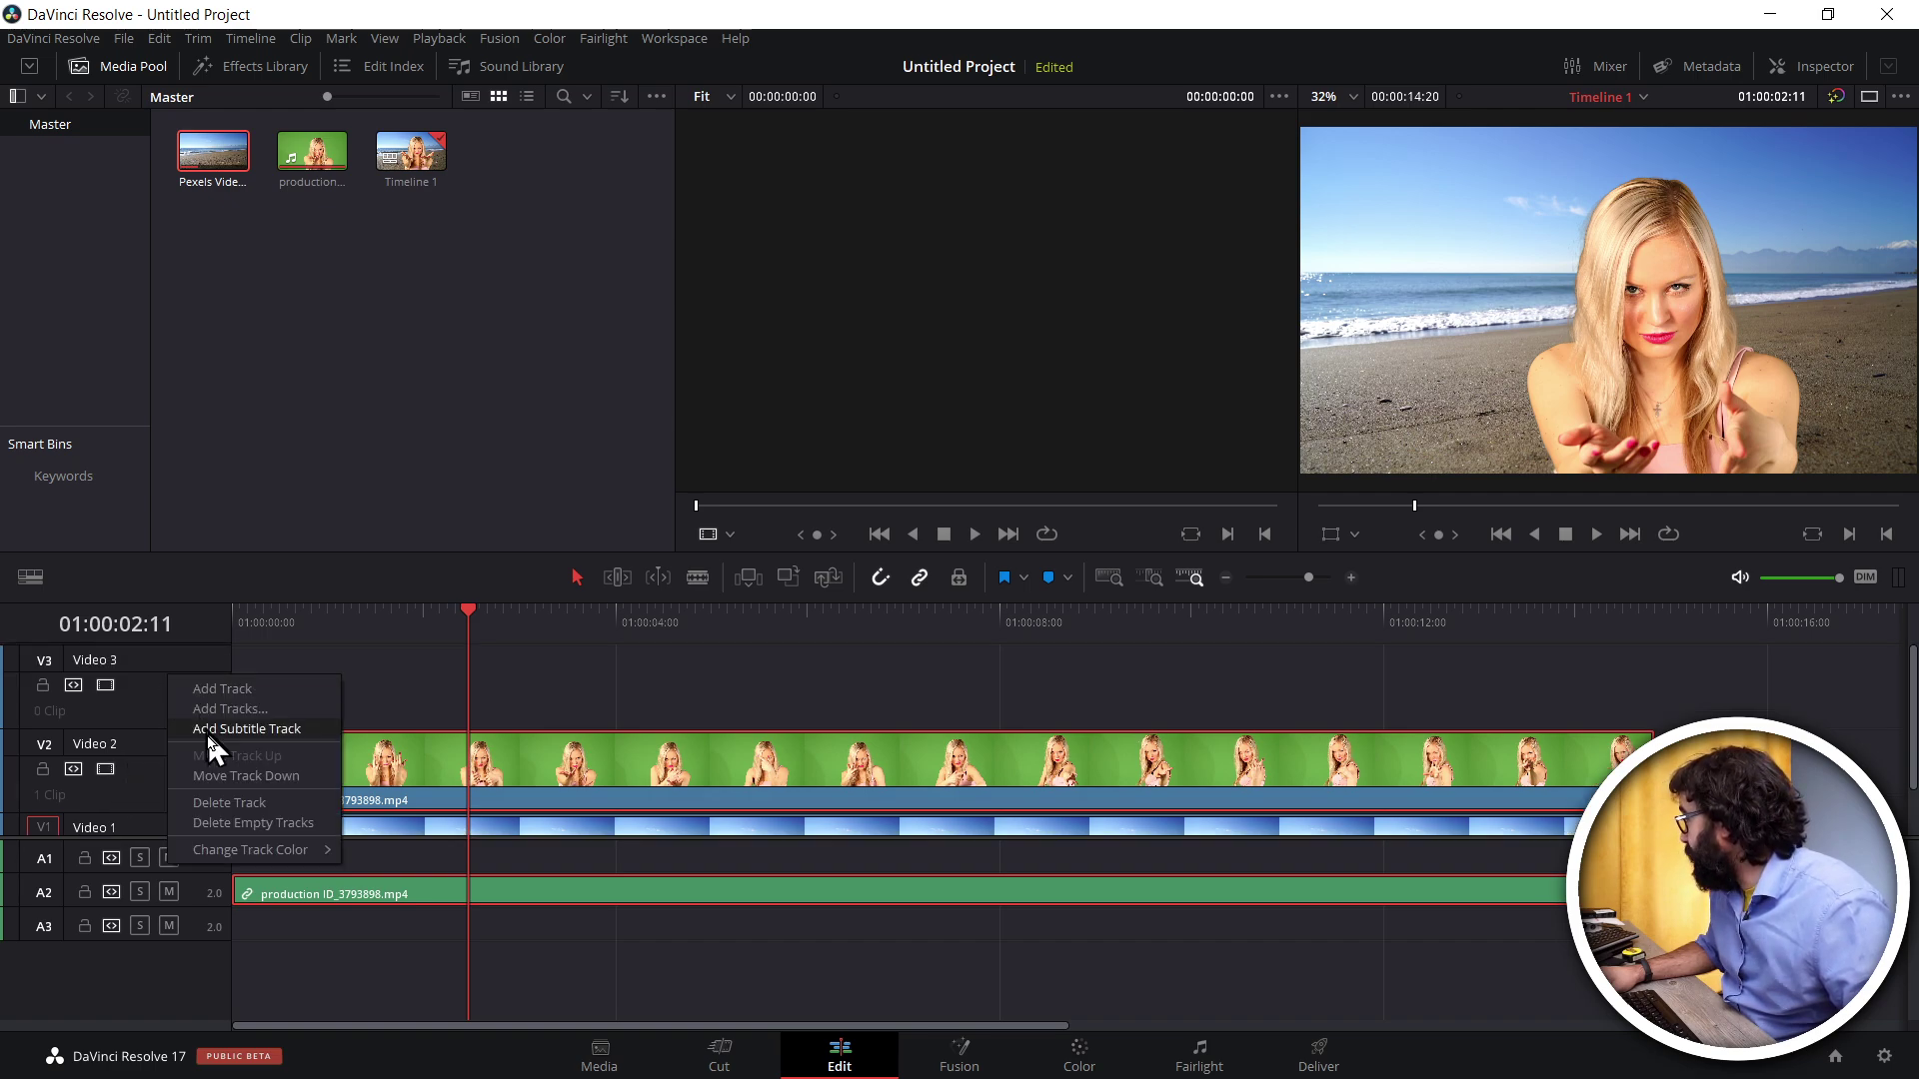
left_click(239, 800)
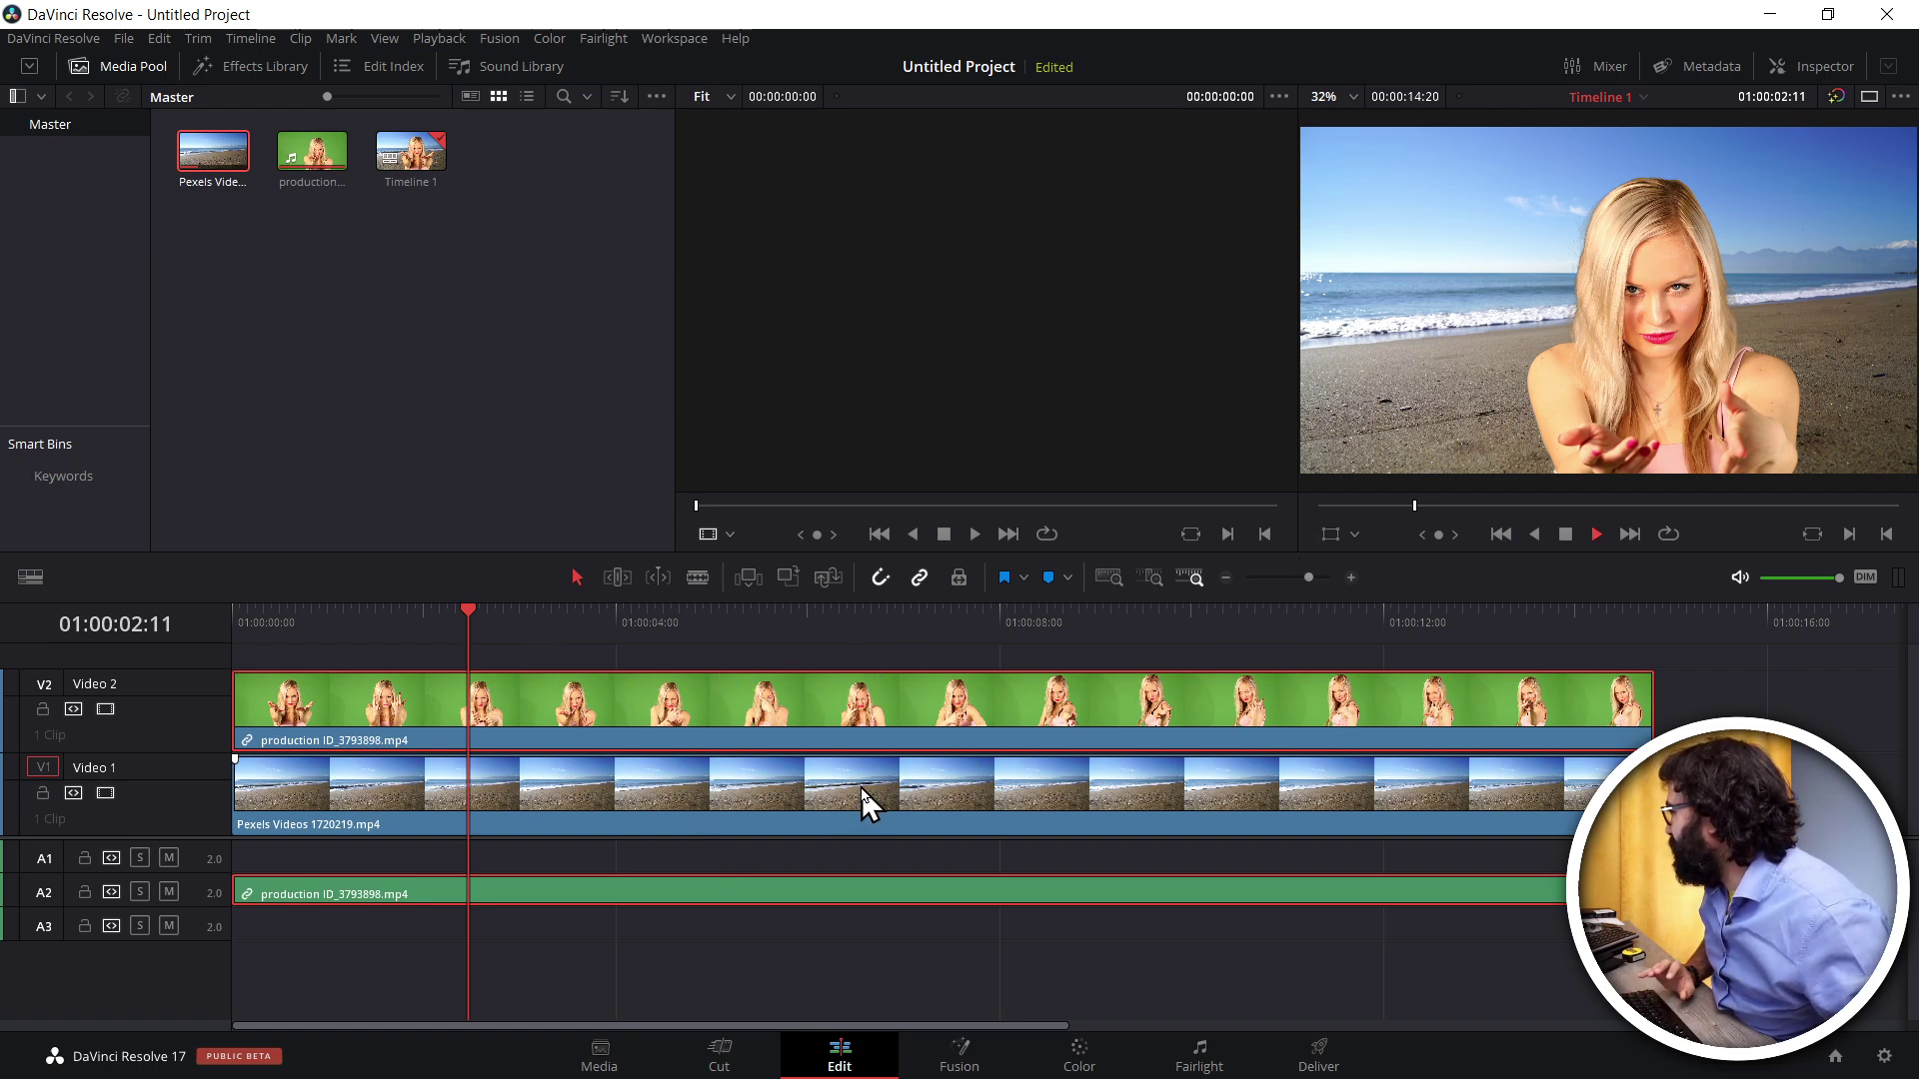
key("space")
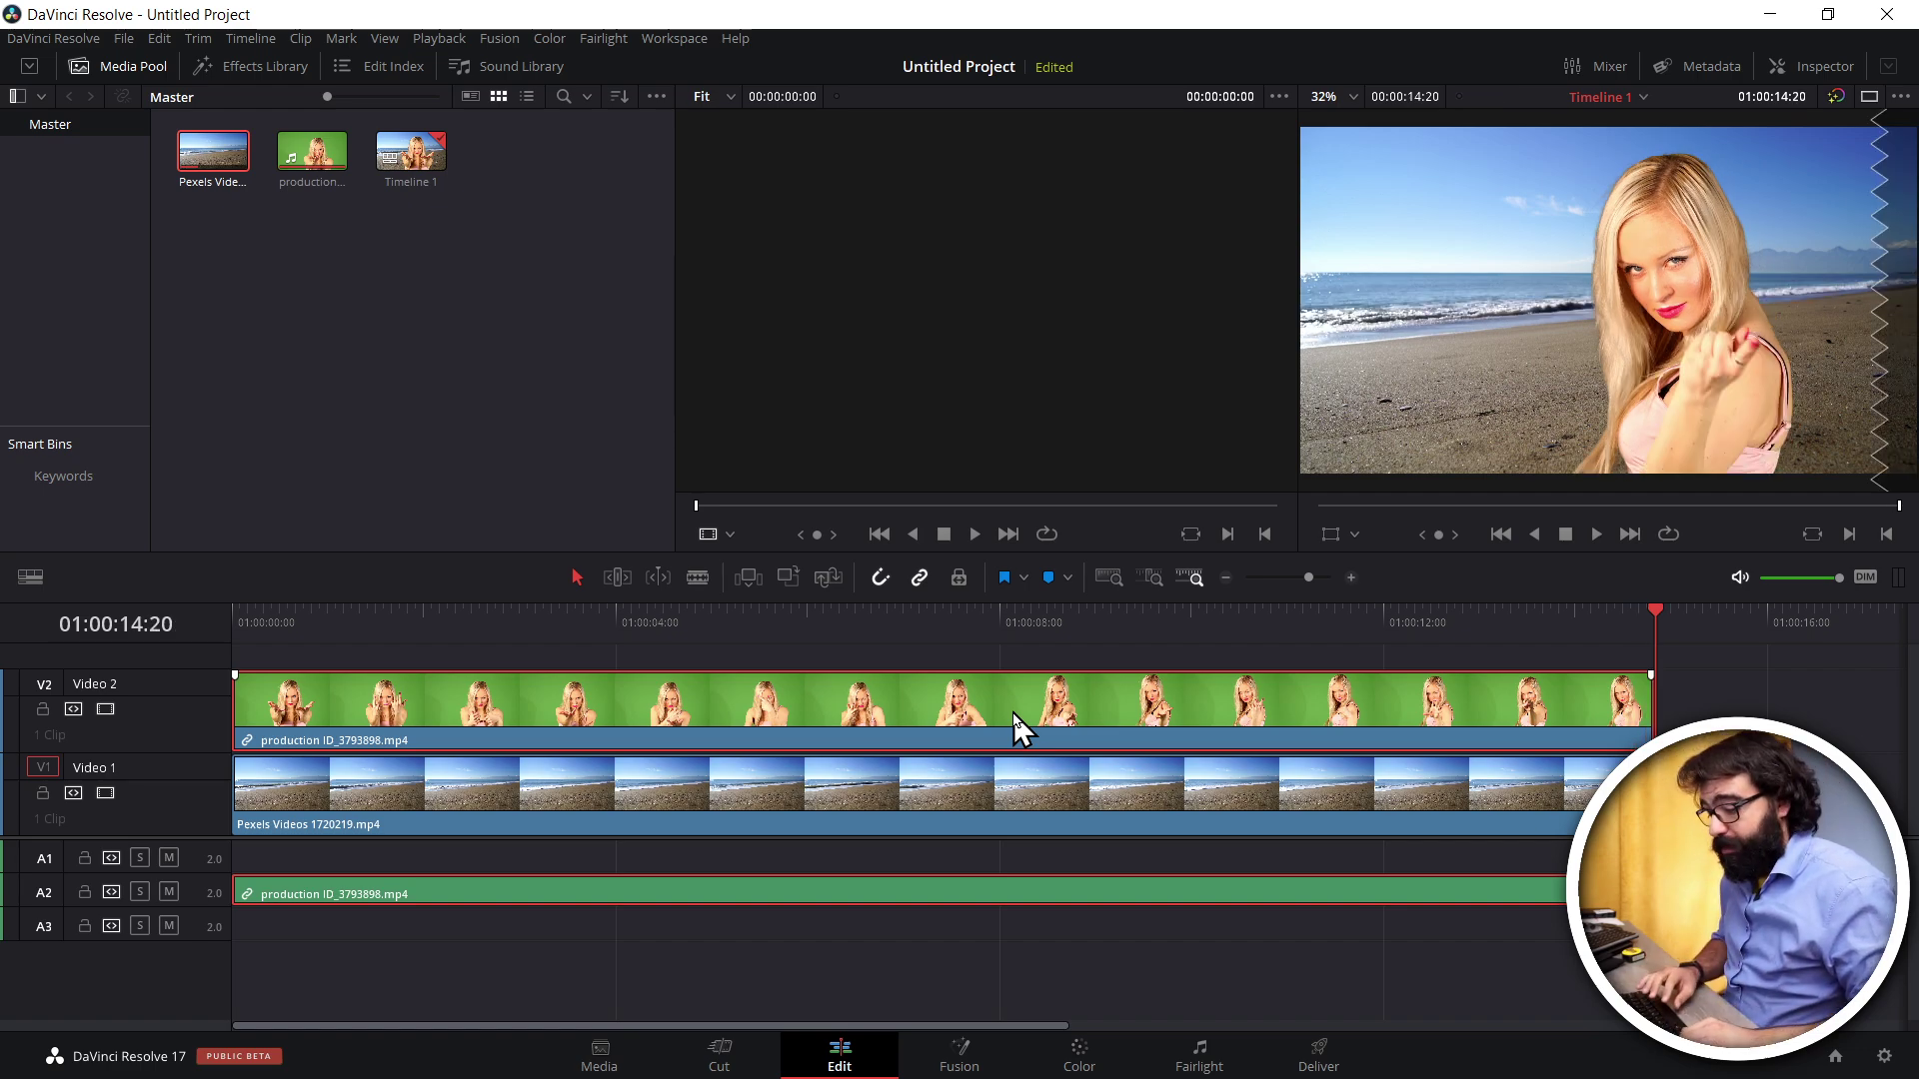
key("Home")
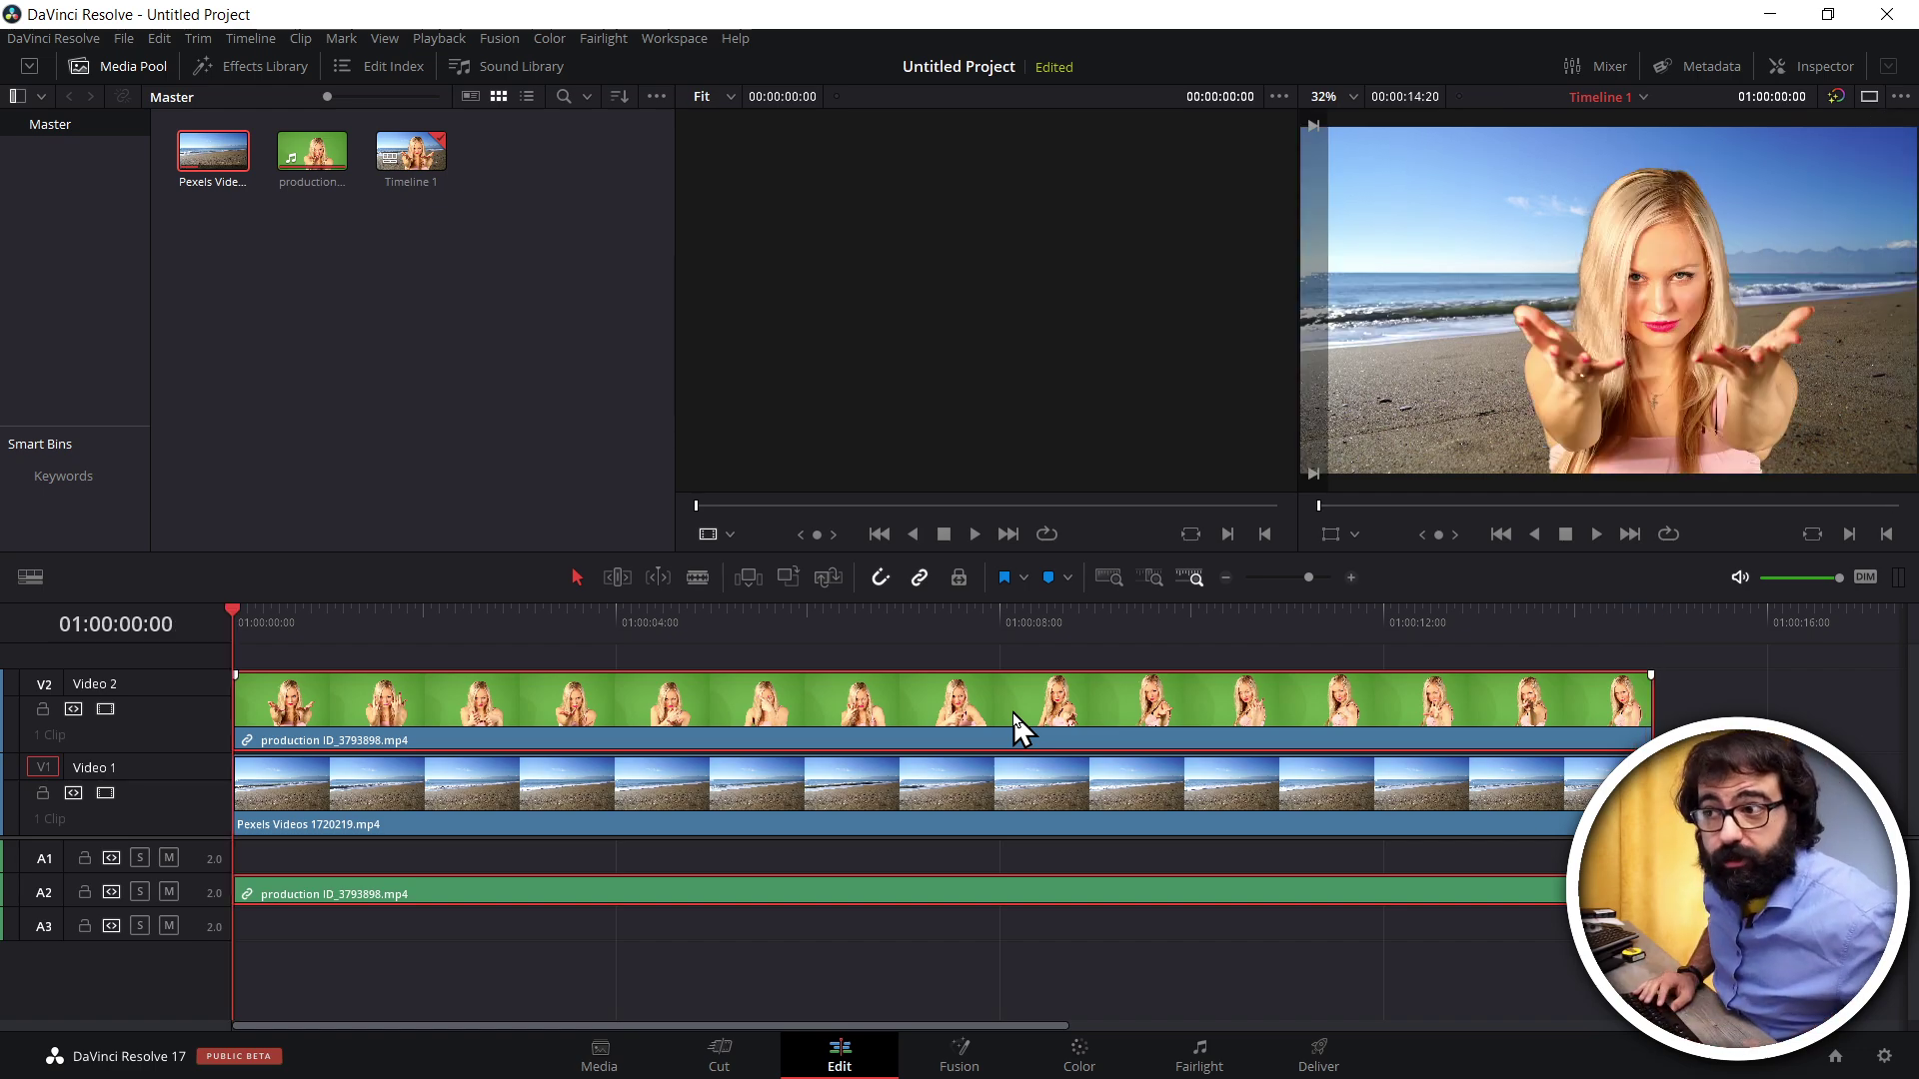
key("space")
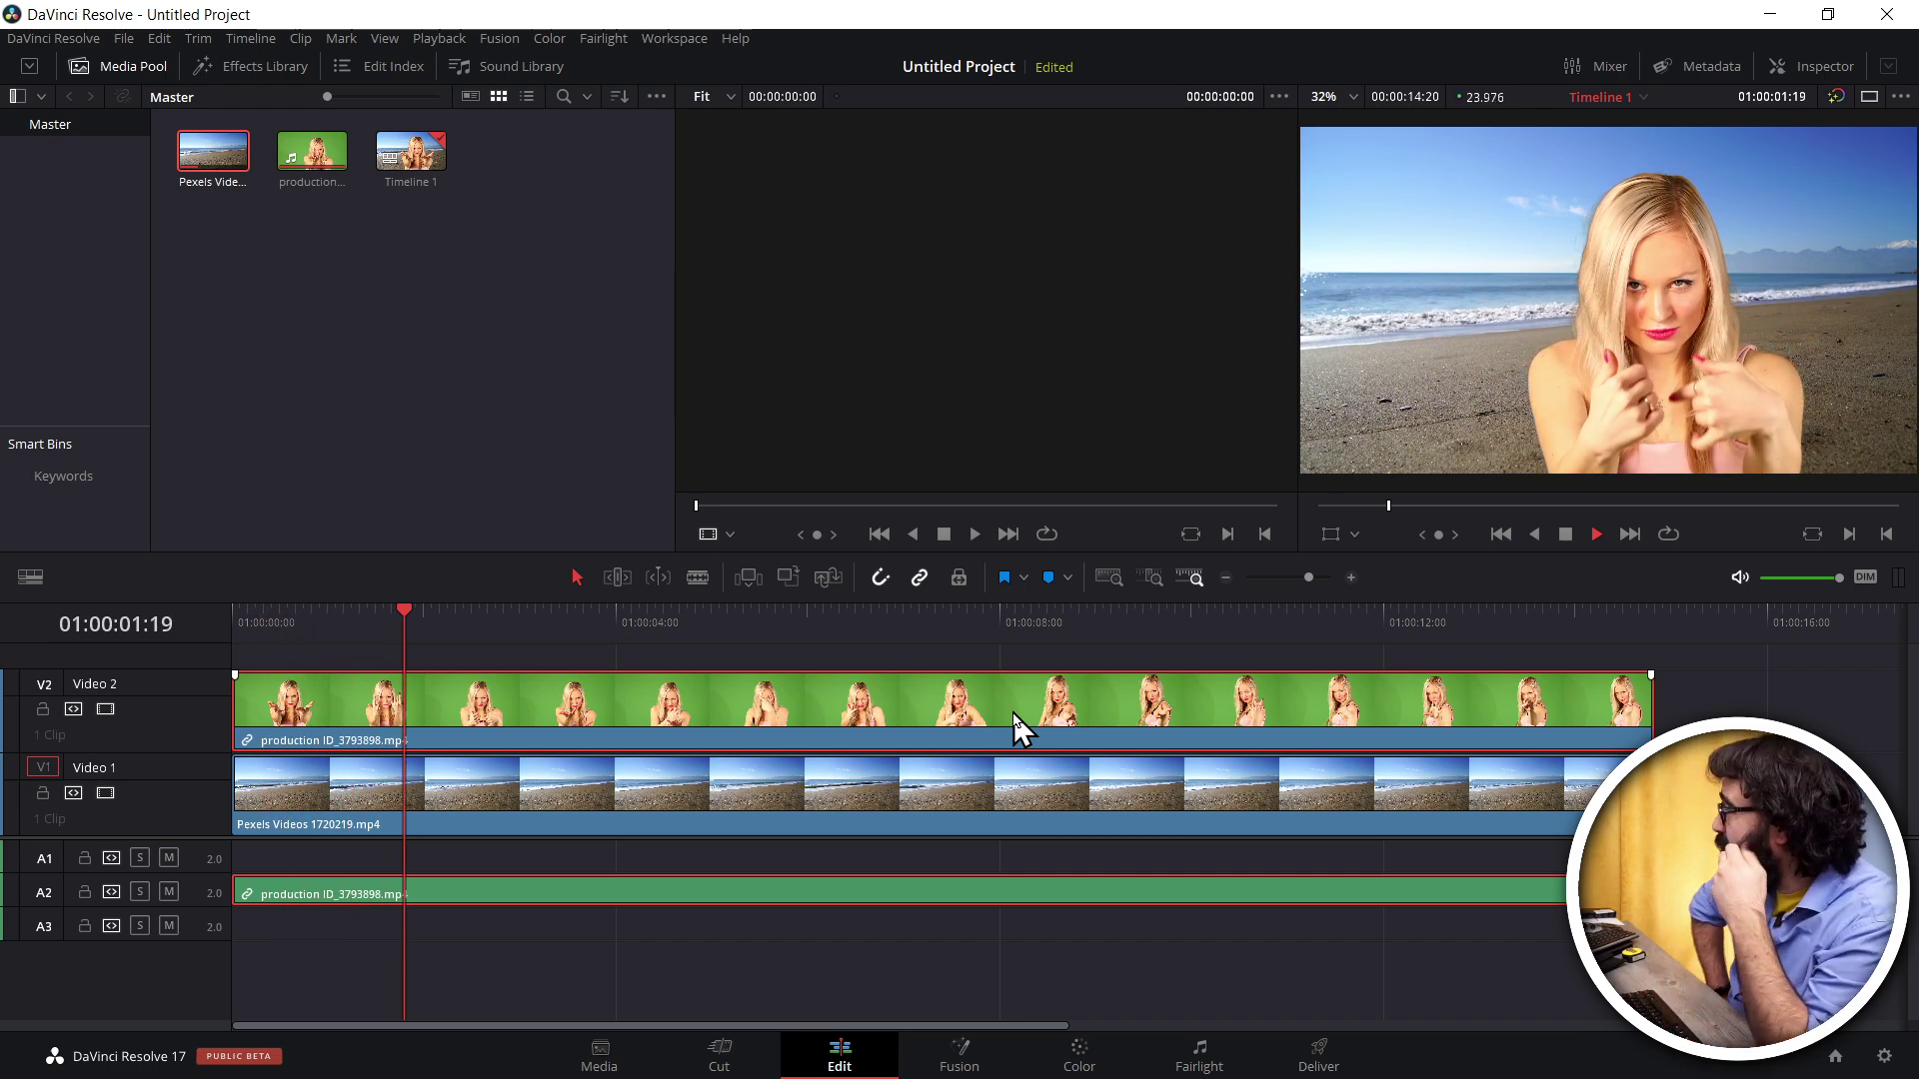